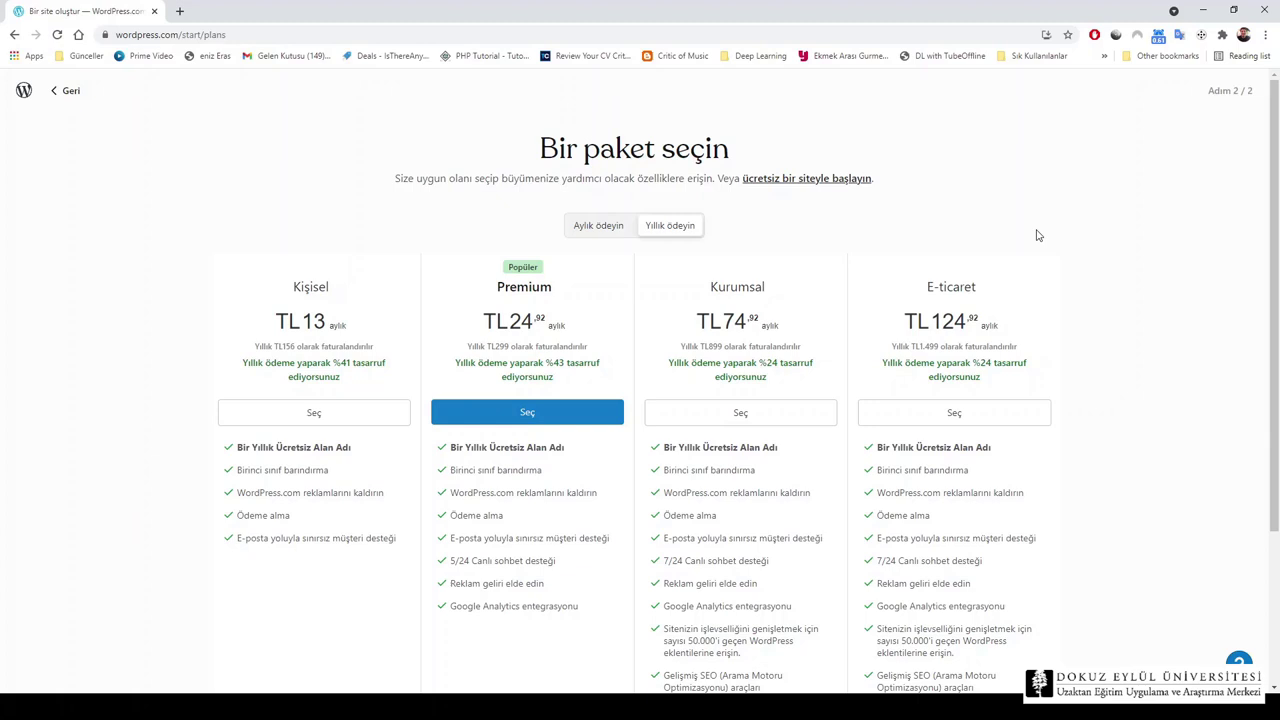
Review the features of the paid packages and choose to start with a free site instead
{"action": "scroll", "coordinate": [1052, 262], "scroll_direction": "down", "scroll_amount": 2}
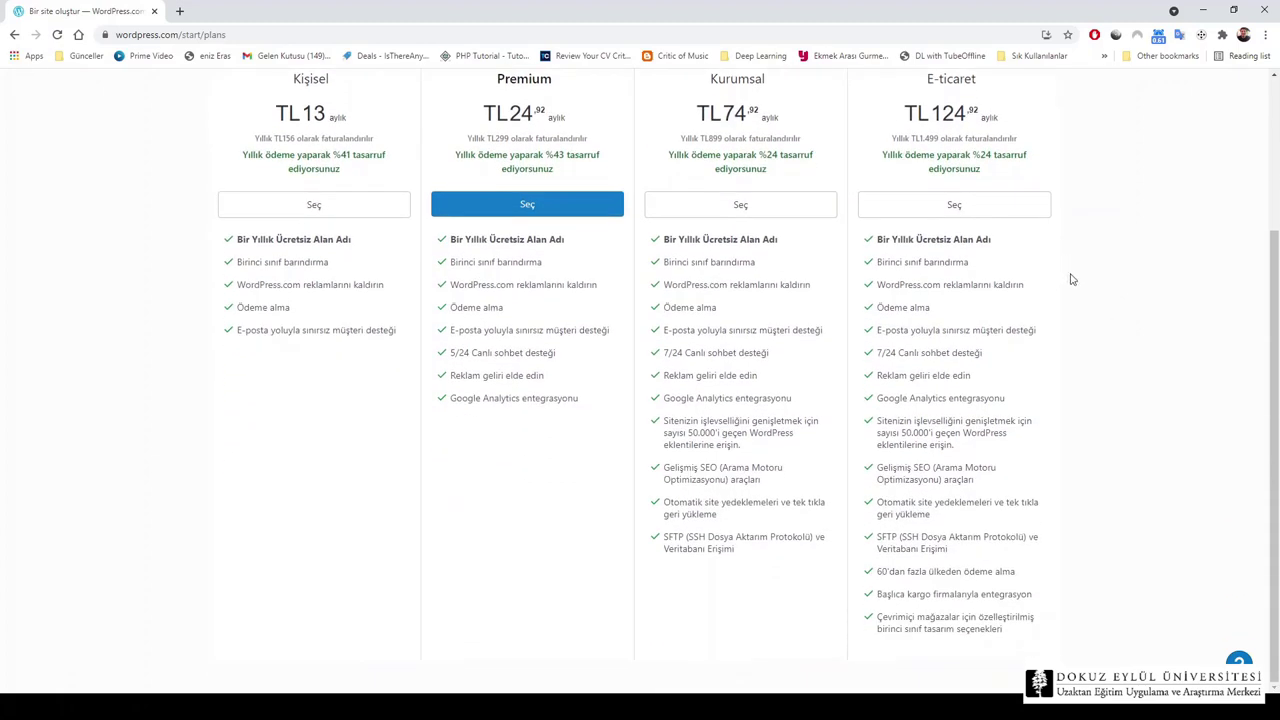
{"action": "scroll", "coordinate": [1071, 279], "scroll_direction": "up", "scroll_amount": 2}
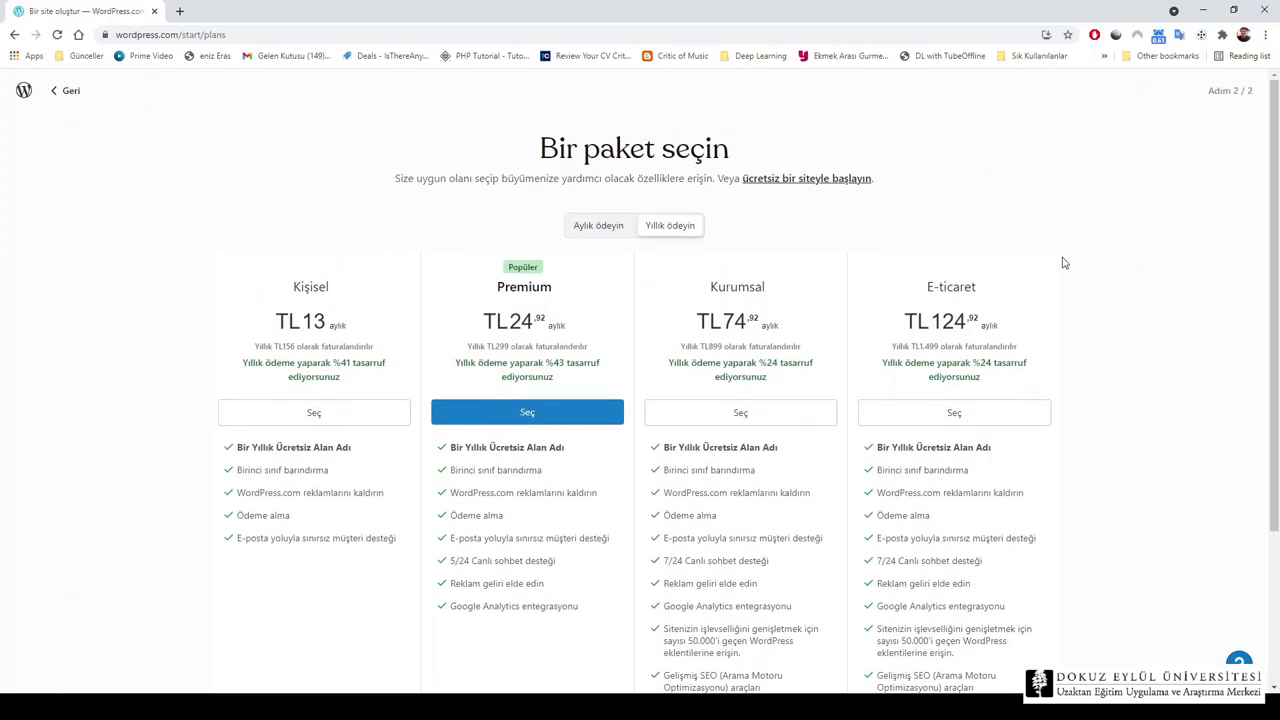
{"action": "left_click", "coordinate": [778, 180]}
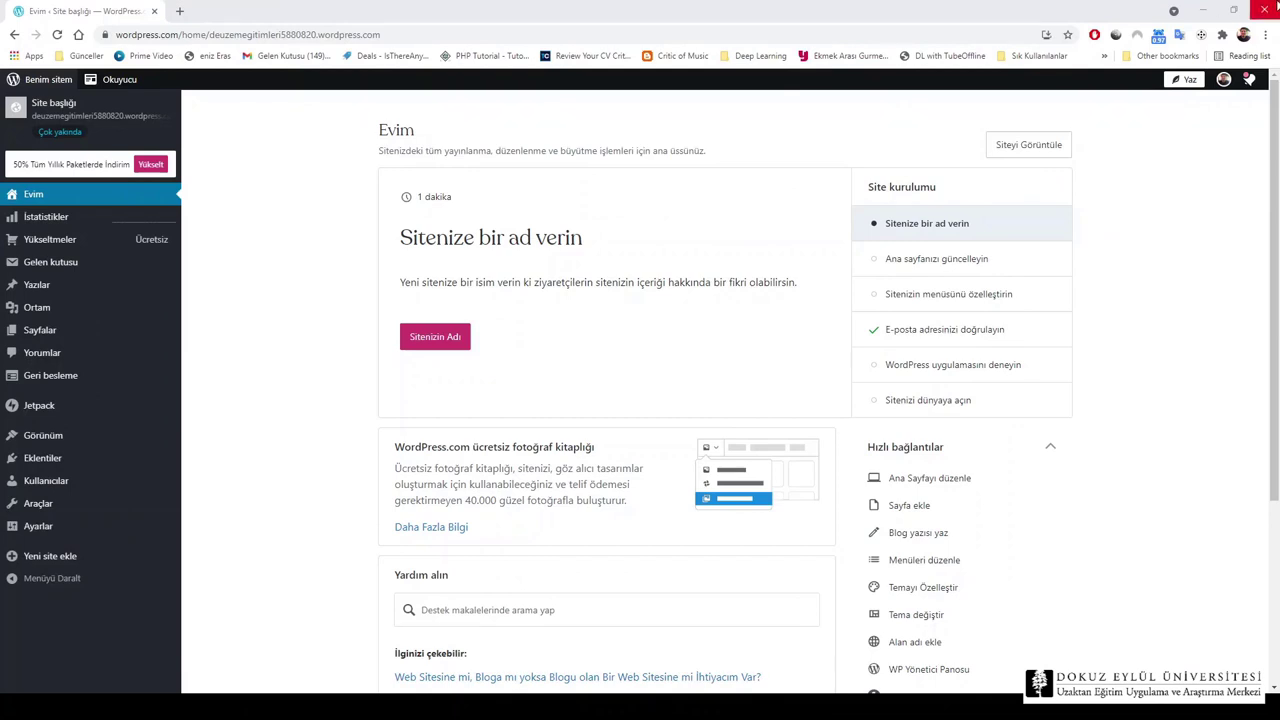
Start the site naming task and replace the site title with "DEUZEM Eğitimleri"
{"action": "left_click", "coordinate": [434, 337]}
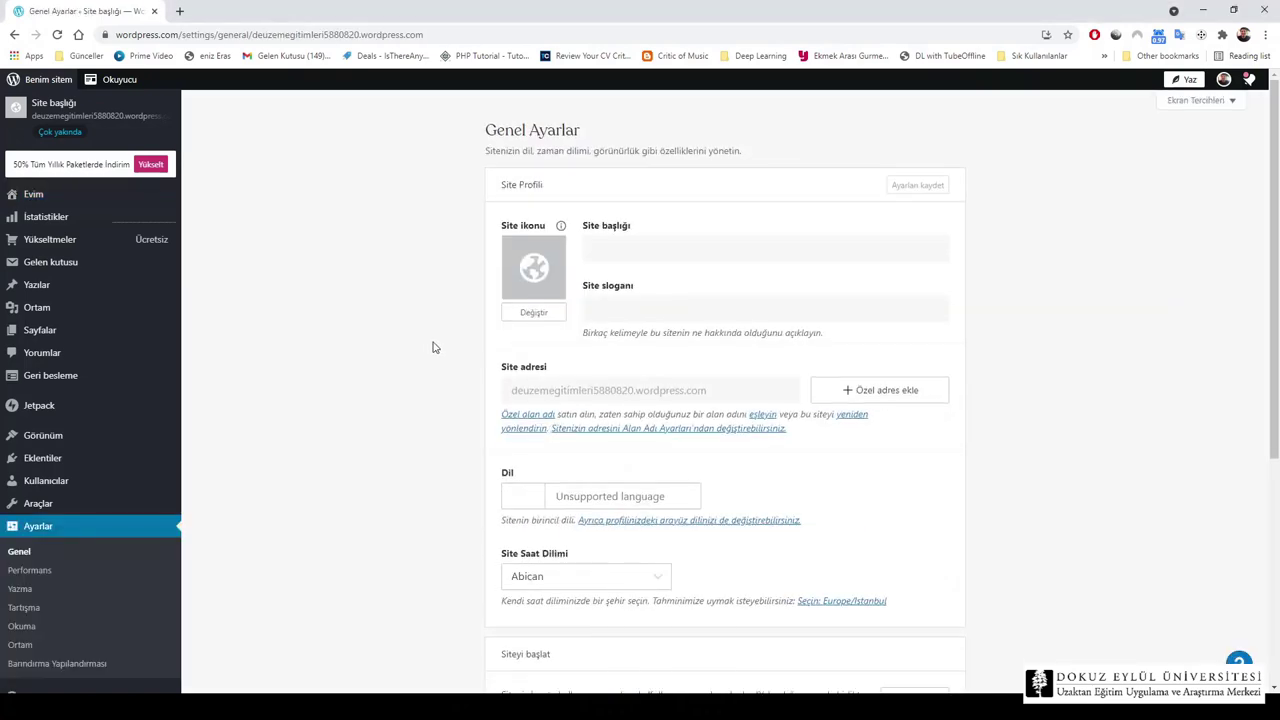
{"action": "left_click", "coordinate": [664, 247]}
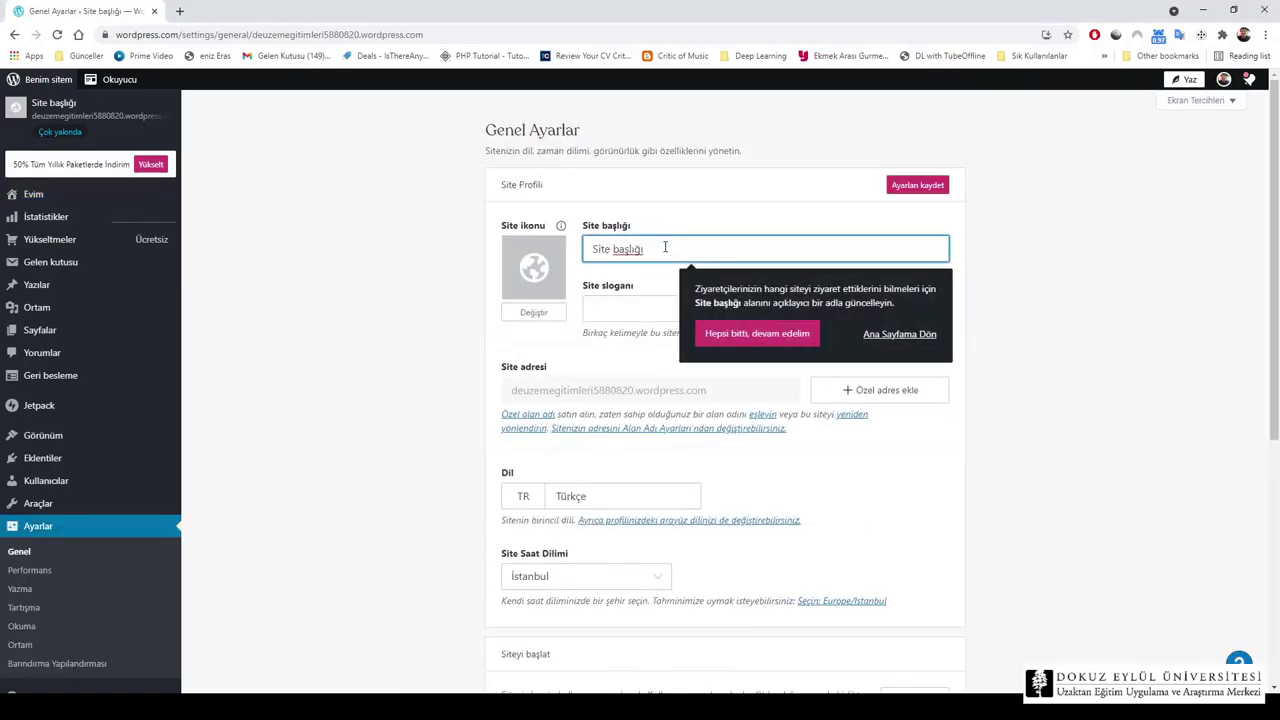
{"action": "key", "text": "BackSpace"}
{"action": "key", "text": "BackSpace"}
{"action": "key", "text": "BackSpace"}
{"action": "key", "text": "BackSpace"}
{"action": "key", "text": "BackSpace"}
{"action": "key", "text": "BackSpace"}
{"action": "key", "text": "BackSpace"}
{"action": "key", "text": "BackSpace"}
{"action": "key", "text": "BackSpace"}
{"action": "key", "text": "BackSpace"}
{"action": "key", "text": "BackSpace"}
{"action": "key", "text": "BackSpace"}
{"action": "type", "text": "DEUZEM "}
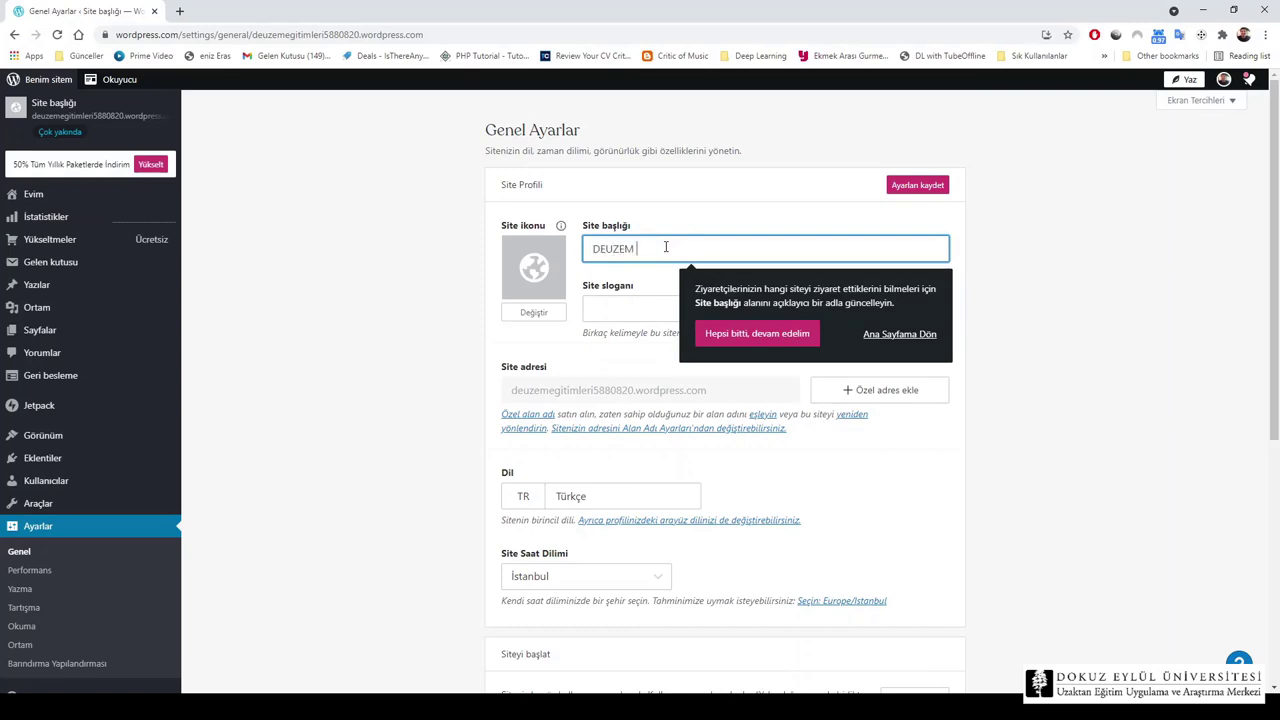
{"action": "type", "text": "Eğitimleri"}
{"action": "left_click", "coordinate": [526, 340]}
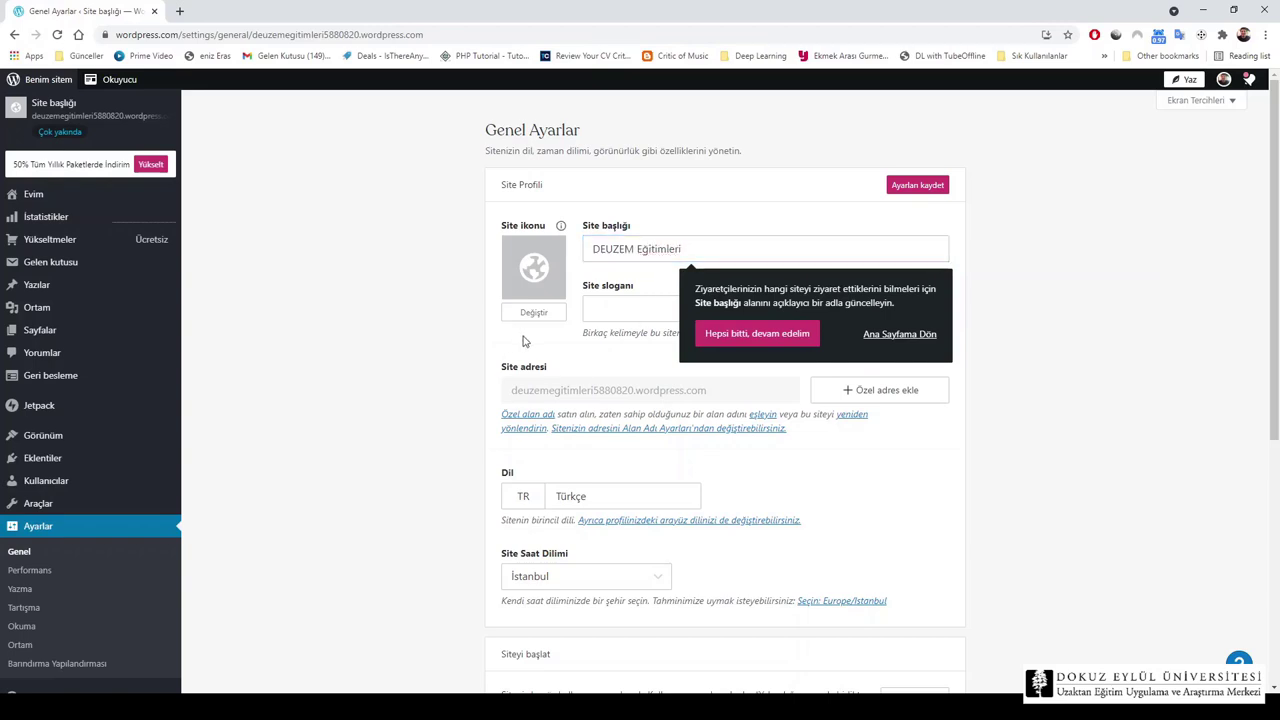
Continue past the title hint, save the general settings and return to the site's home dashboard
{"action": "left_click", "coordinate": [770, 336]}
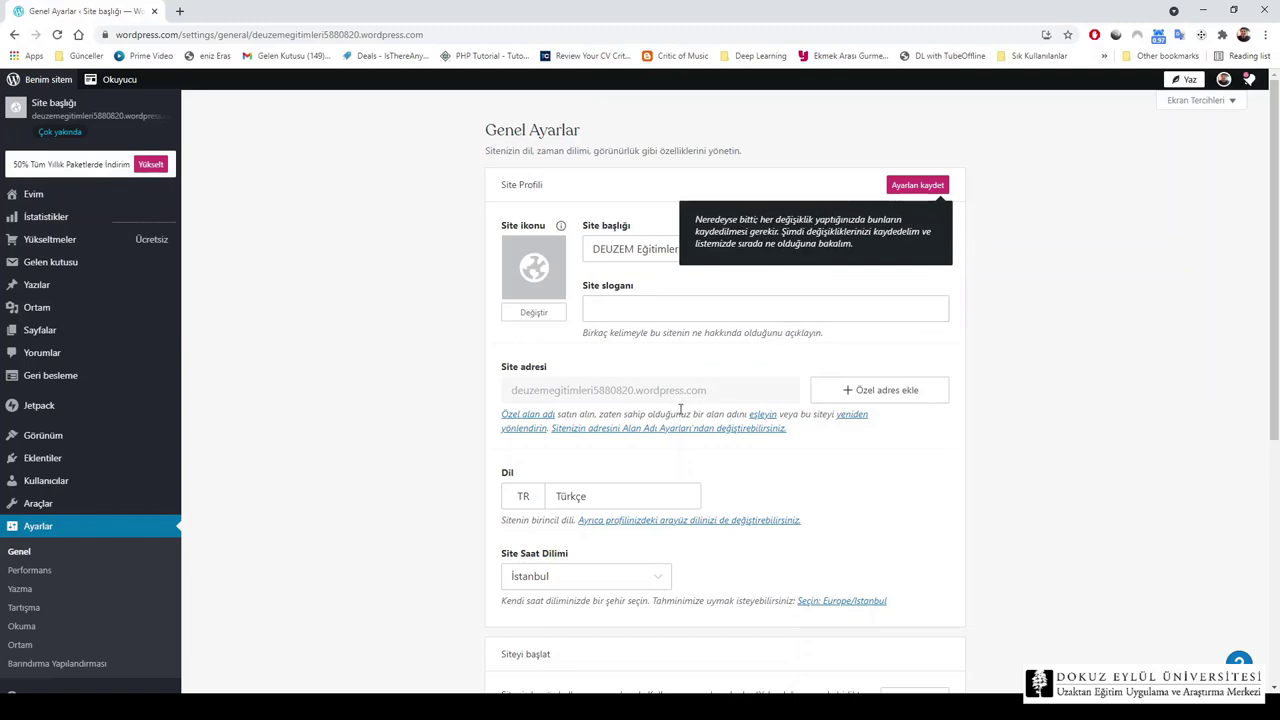
{"action": "scroll", "coordinate": [680, 412], "scroll_direction": "down", "scroll_amount": 1}
{"action": "scroll", "coordinate": [647, 456], "scroll_direction": "down", "scroll_amount": 3}
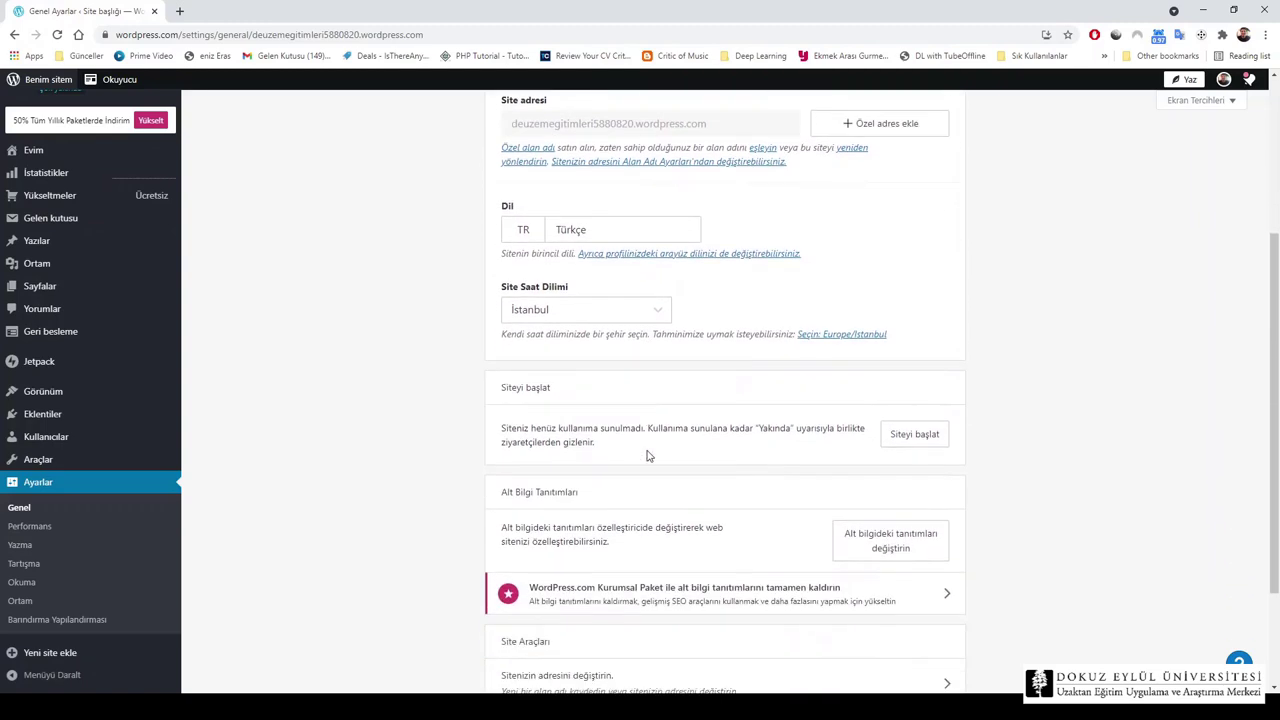
{"action": "scroll", "coordinate": [647, 456], "scroll_direction": "up", "scroll_amount": 4}
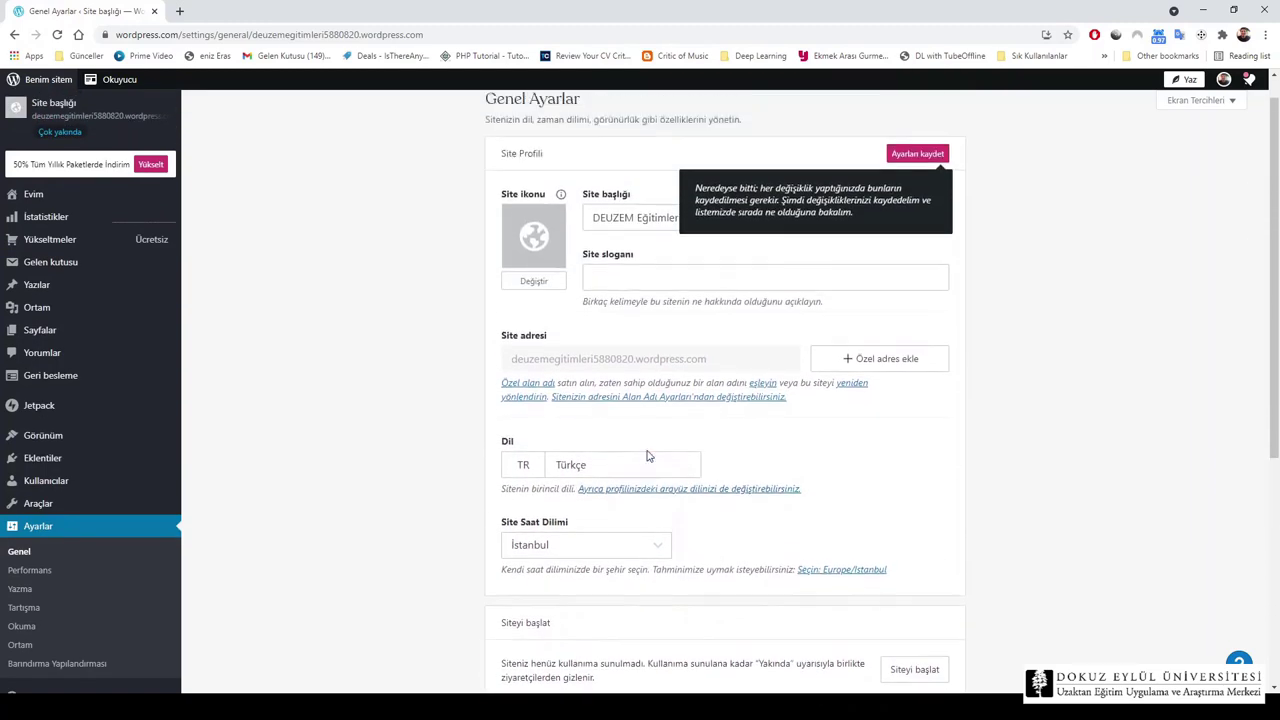
{"action": "left_click", "coordinate": [930, 186]}
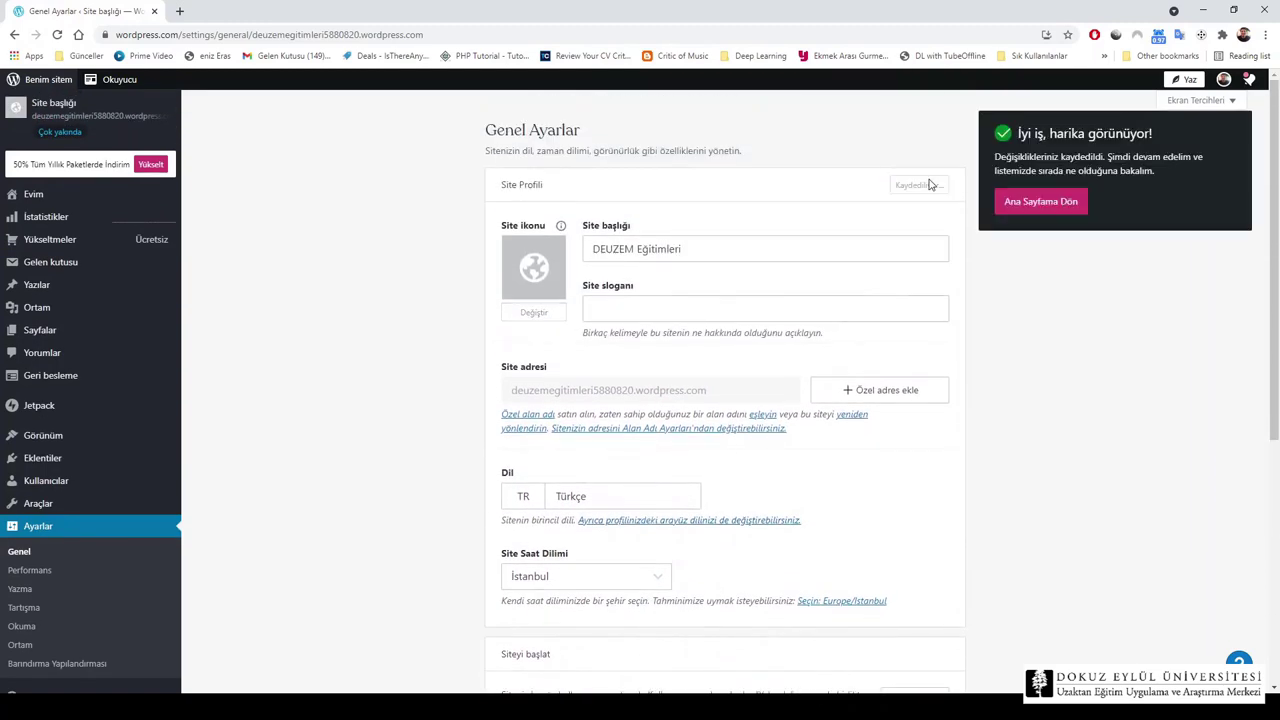
{"action": "left_click", "coordinate": [1040, 202]}
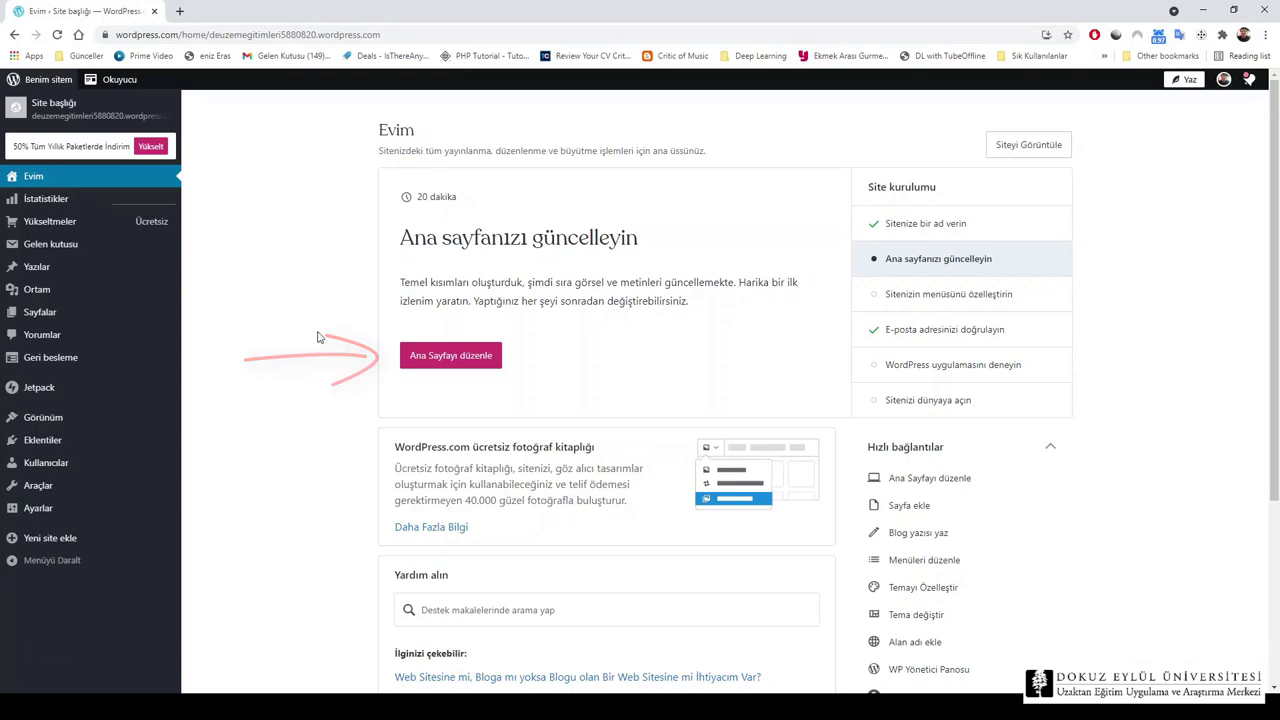
Open the home page for editing, dismiss the welcome guide and examine the page's sections down to the sign-up form
{"action": "left_click", "coordinate": [443, 358]}
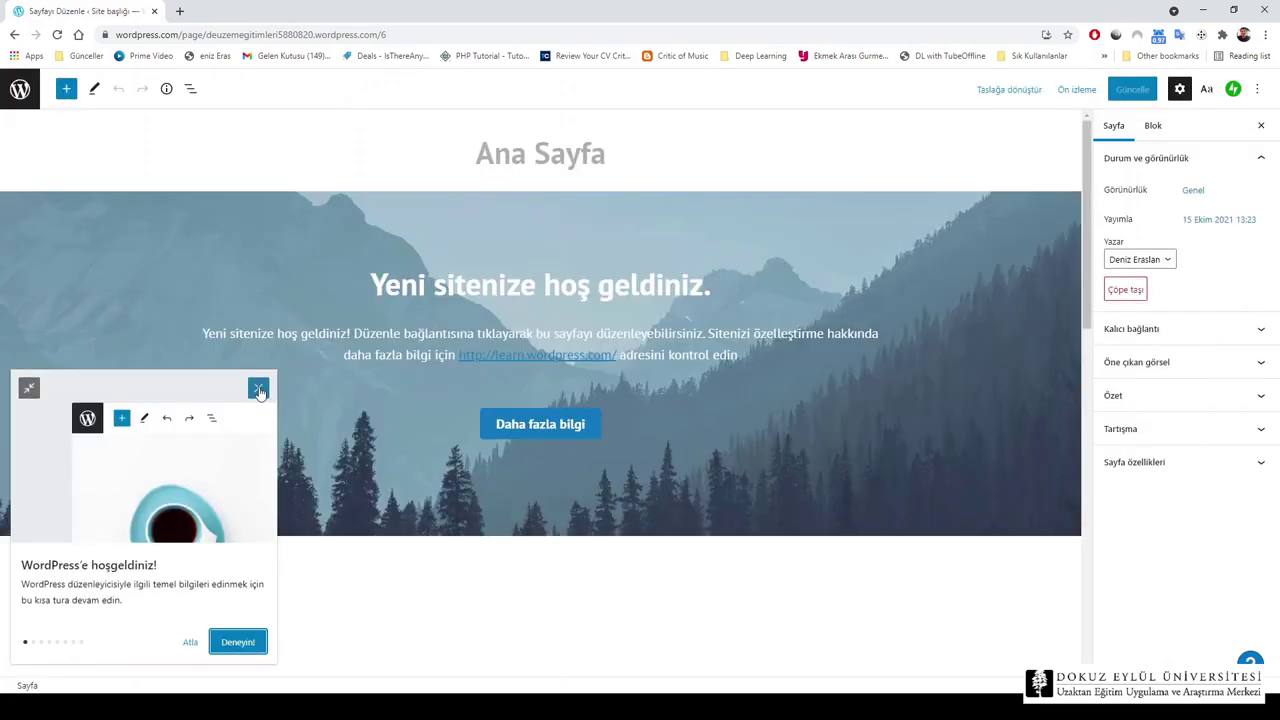
{"action": "left_click", "coordinate": [258, 390]}
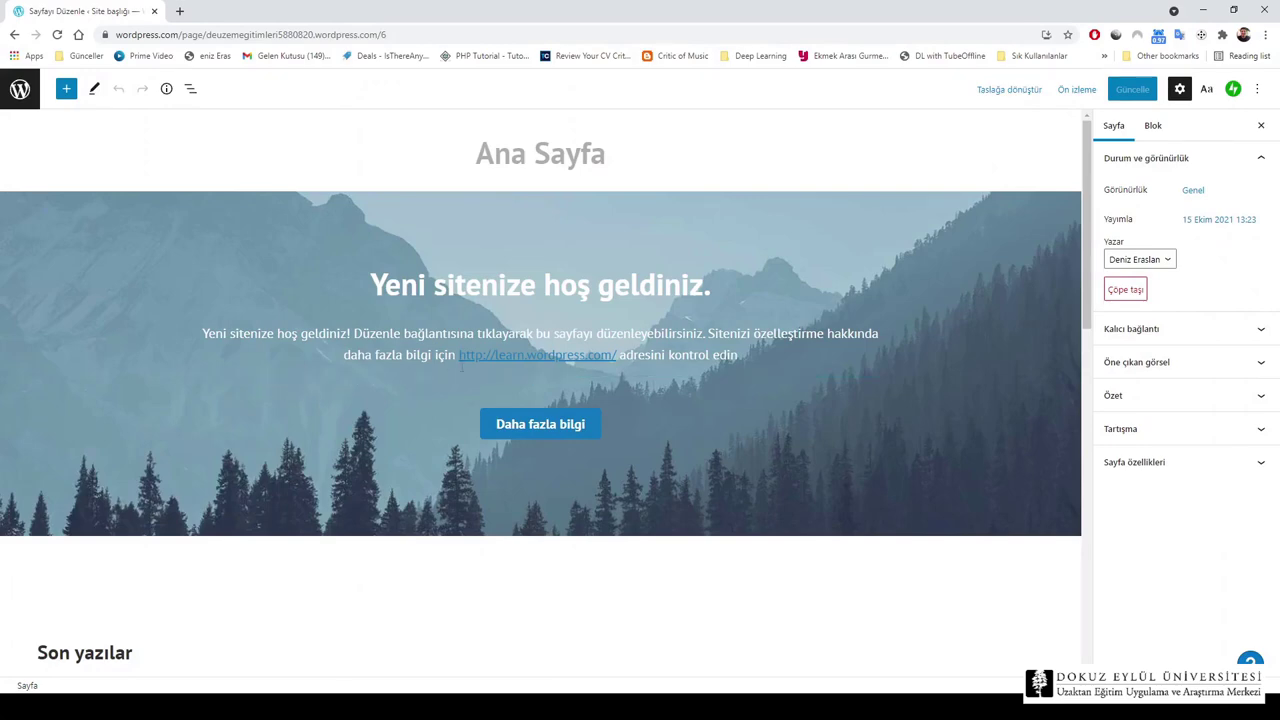
{"action": "scroll", "coordinate": [660, 372], "scroll_direction": "down", "scroll_amount": 5}
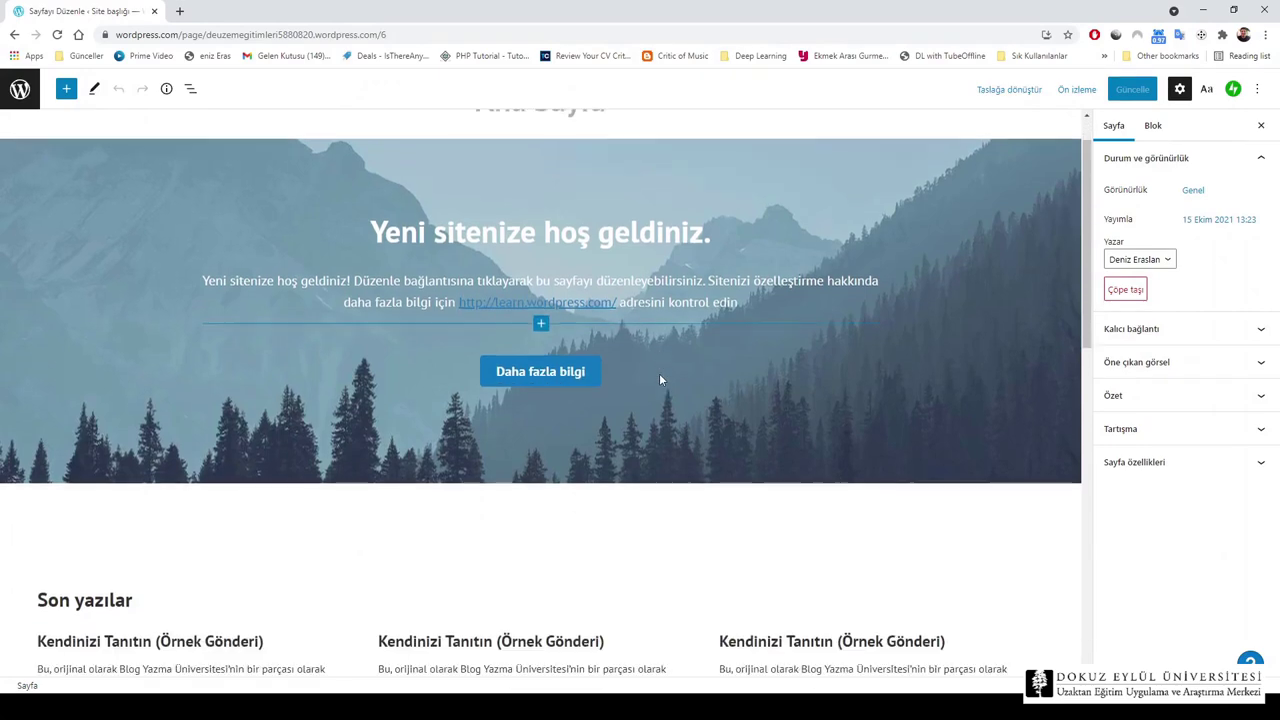
{"action": "scroll", "coordinate": [659, 380], "scroll_direction": "down", "scroll_amount": 8}
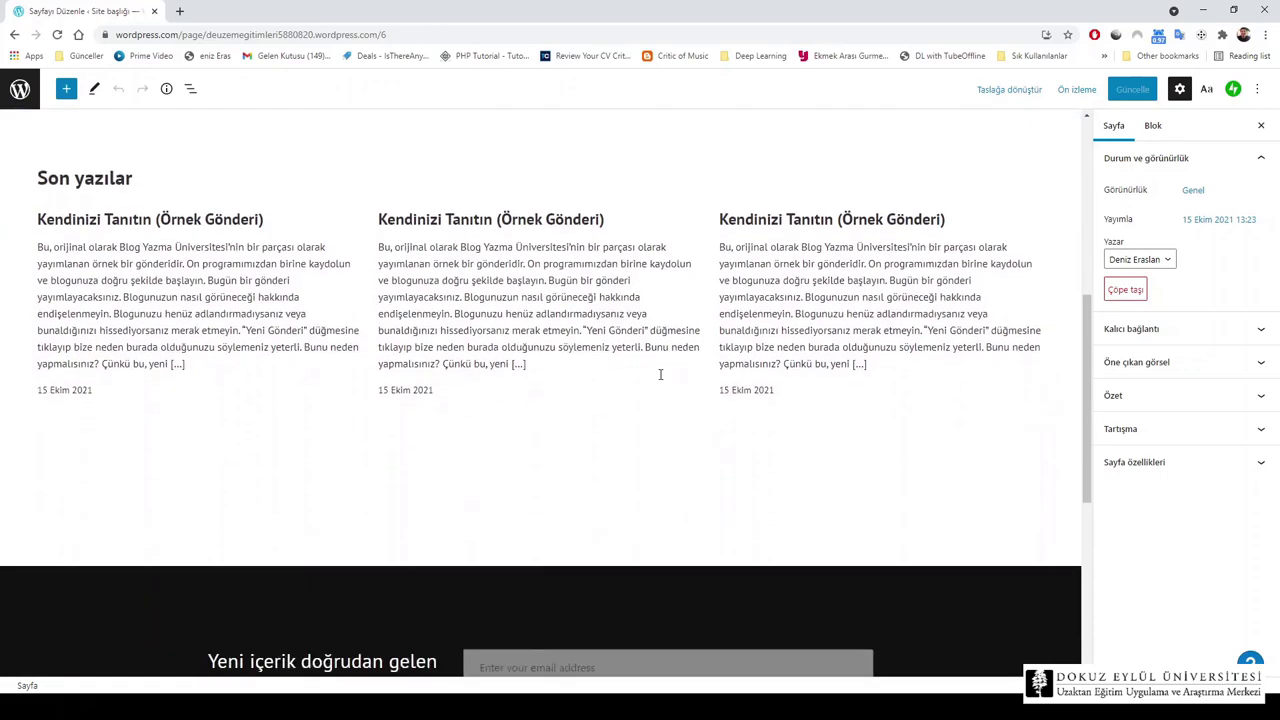
{"action": "scroll", "coordinate": [659, 380], "scroll_direction": "down", "scroll_amount": 2}
{"action": "scroll", "coordinate": [659, 380], "scroll_direction": "up", "scroll_amount": 6}
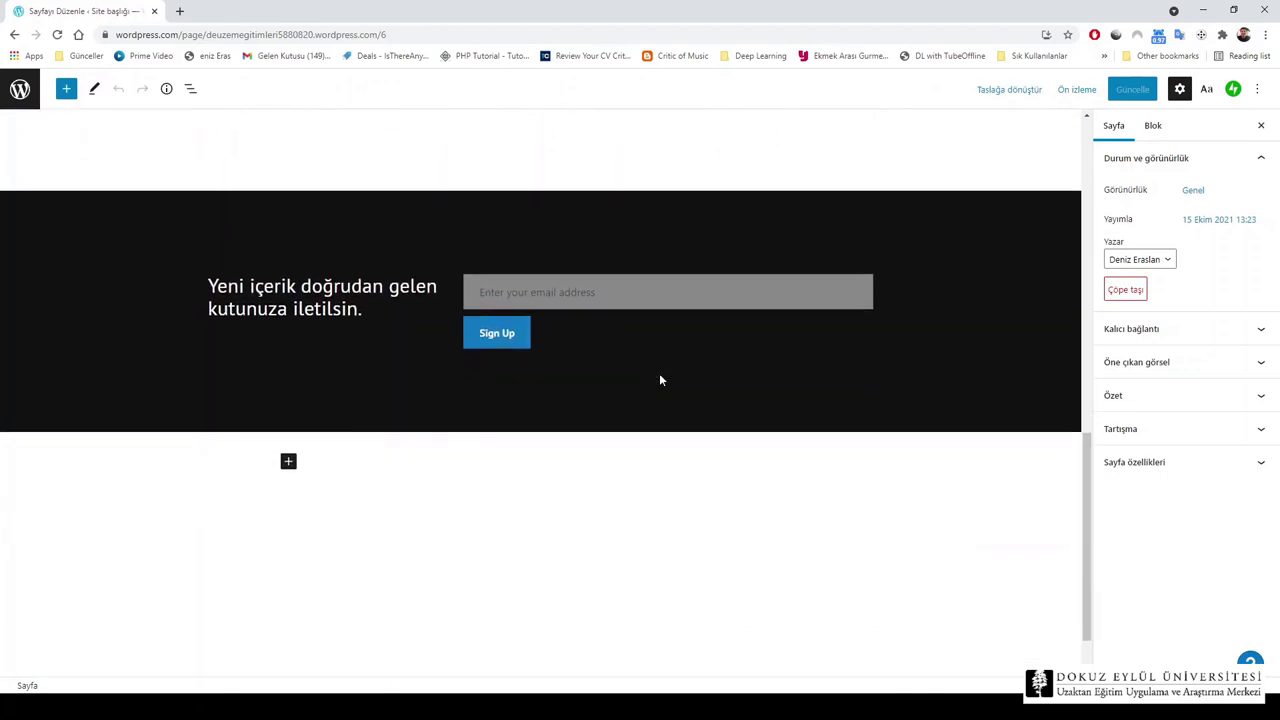
{"action": "scroll", "coordinate": [659, 380], "scroll_direction": "up", "scroll_amount": 9}
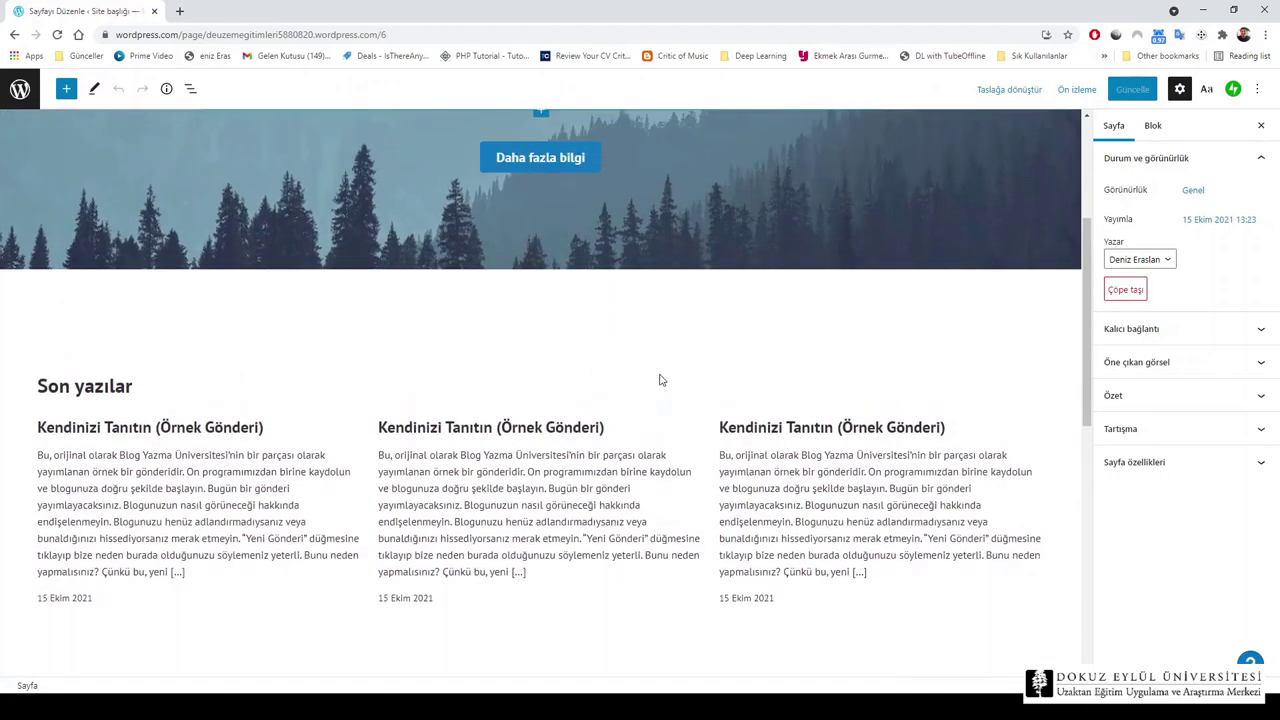
{"action": "scroll", "coordinate": [659, 380], "scroll_direction": "up", "scroll_amount": 2}
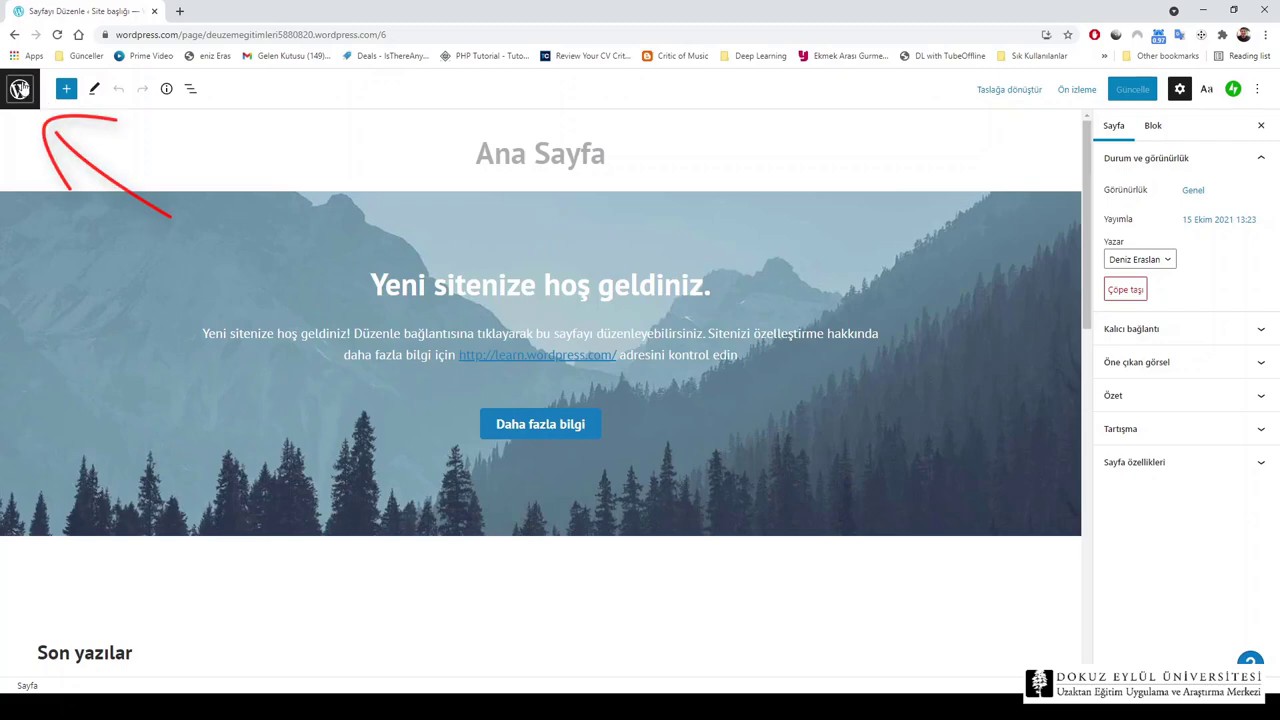
Leave the page editor for the dashboard and open the site's theme gallery
{"action": "left_click", "coordinate": [20, 90]}
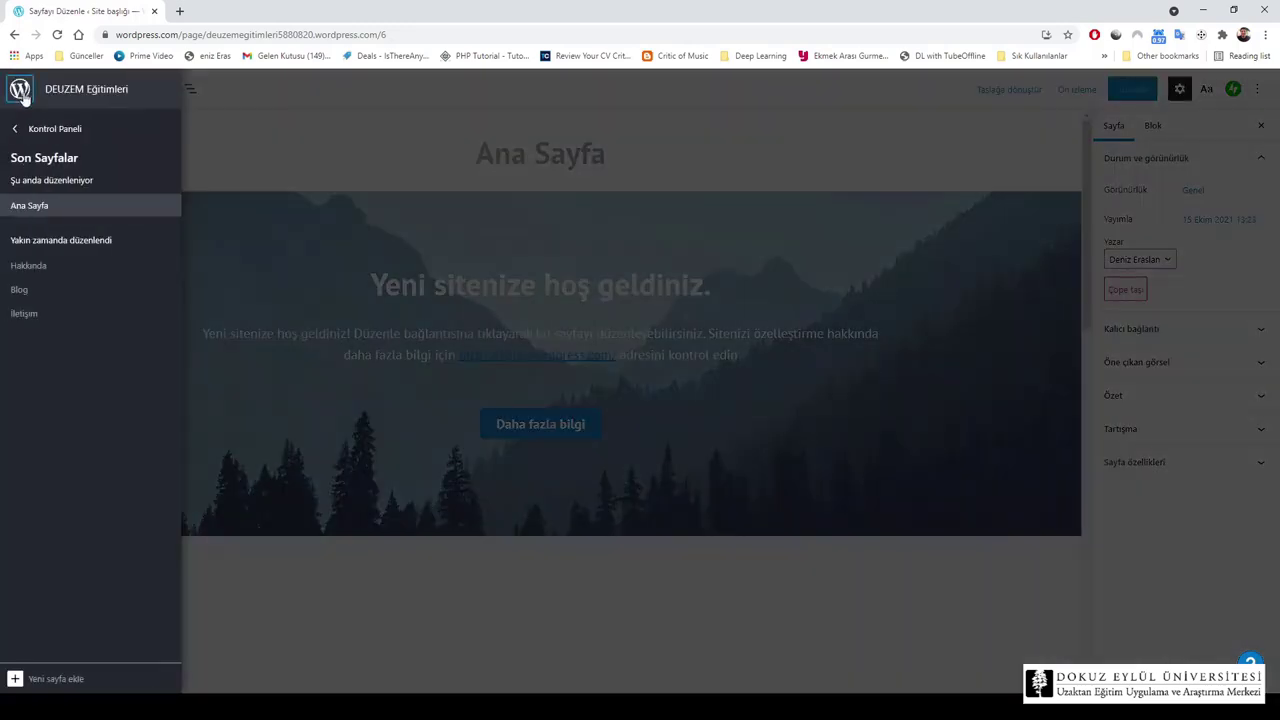
{"action": "left_click", "coordinate": [52, 130]}
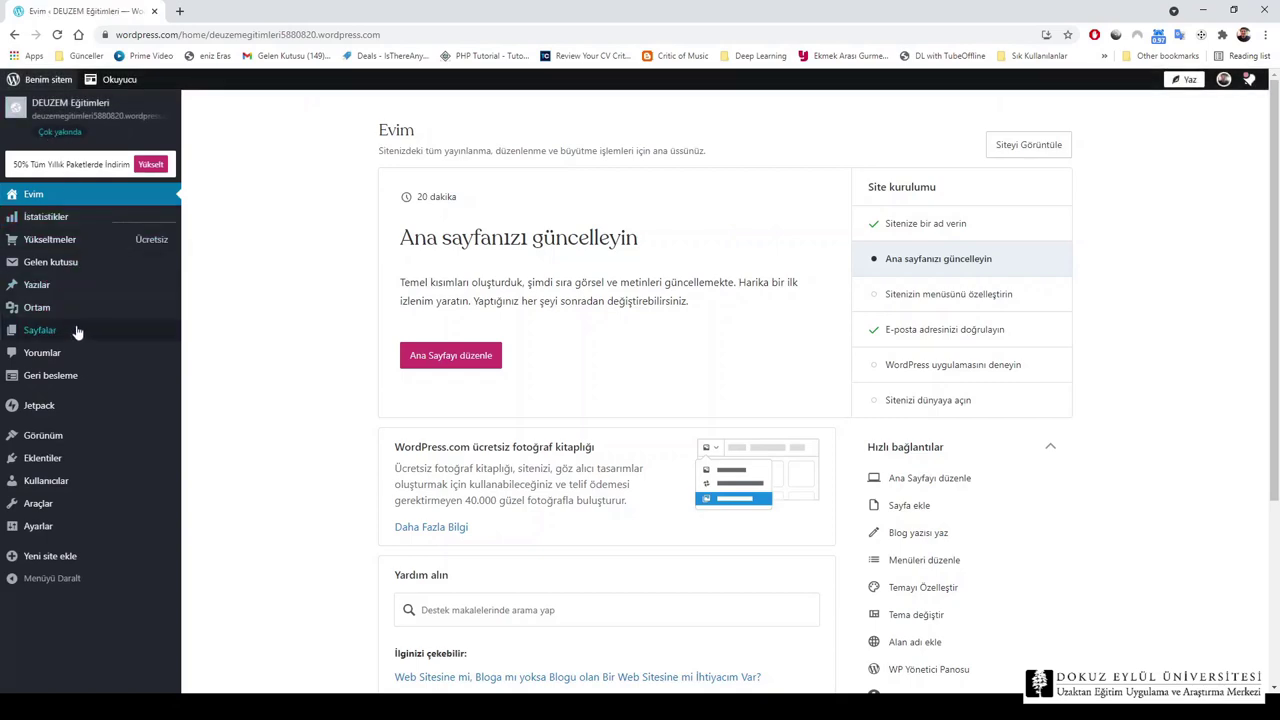
{"action": "mouse_move", "coordinate": [78, 340]}
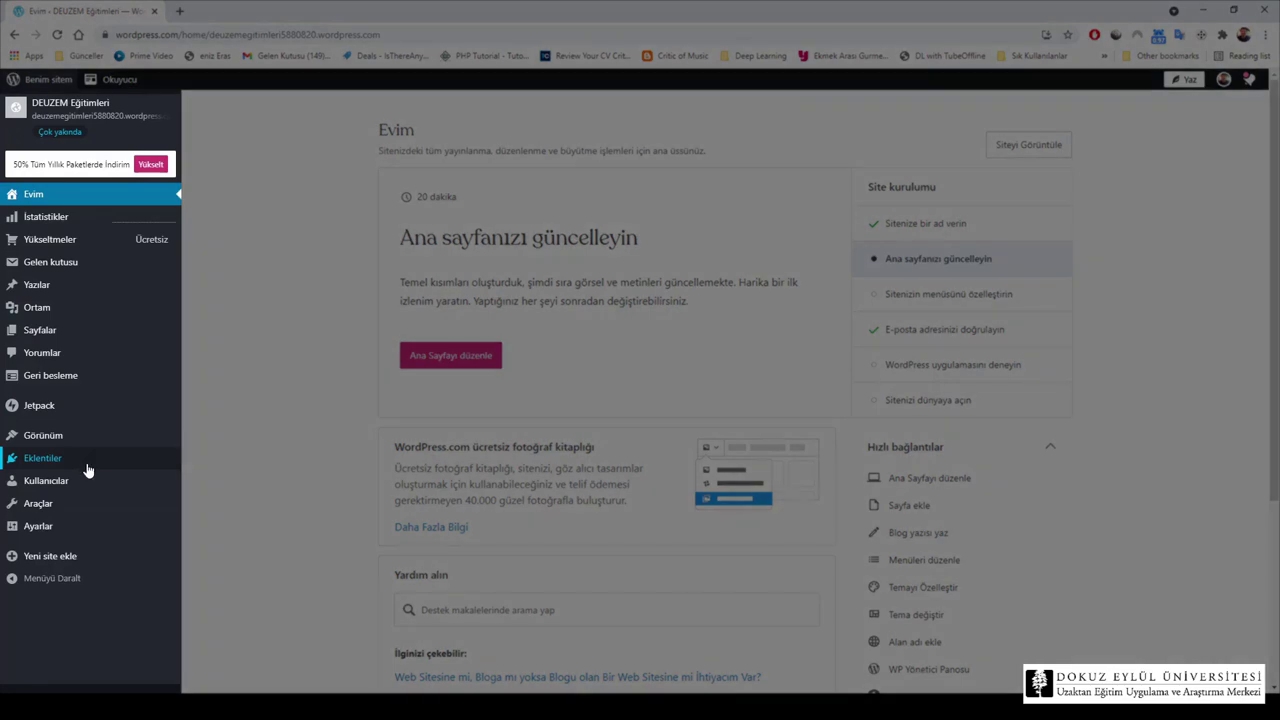
{"action": "mouse_move", "coordinate": [80, 508]}
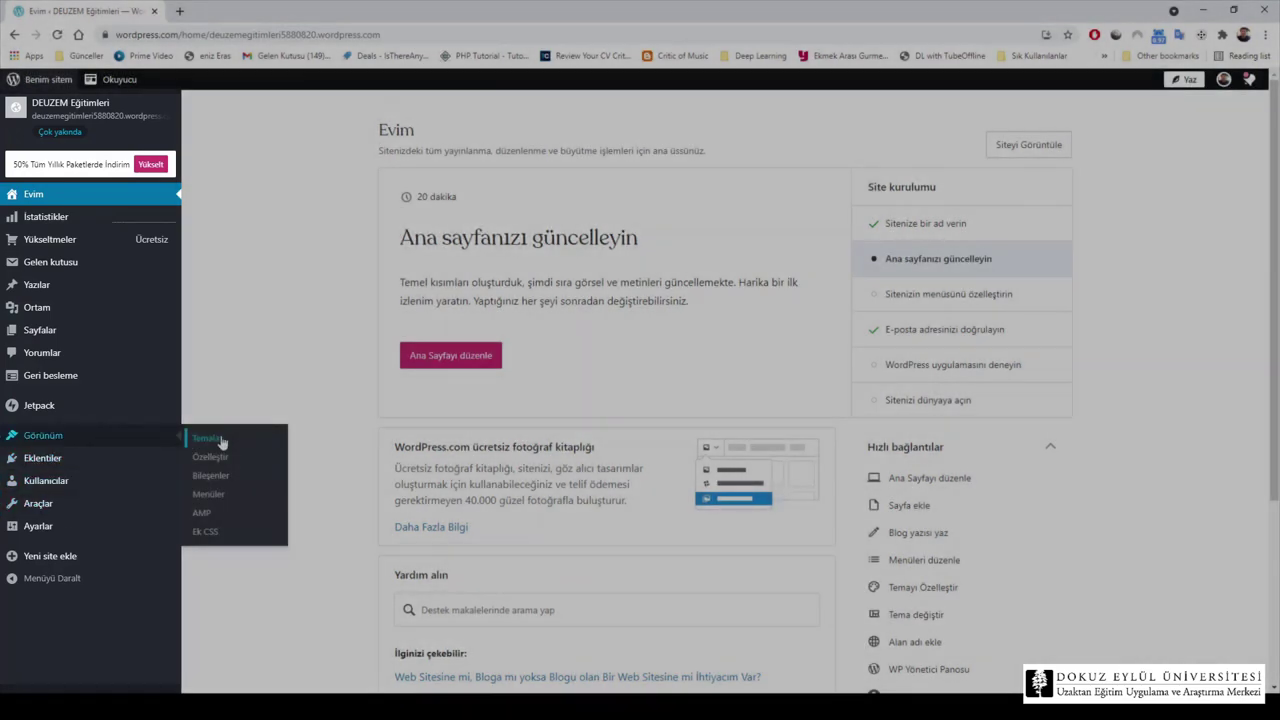
{"action": "left_click", "coordinate": [229, 443]}
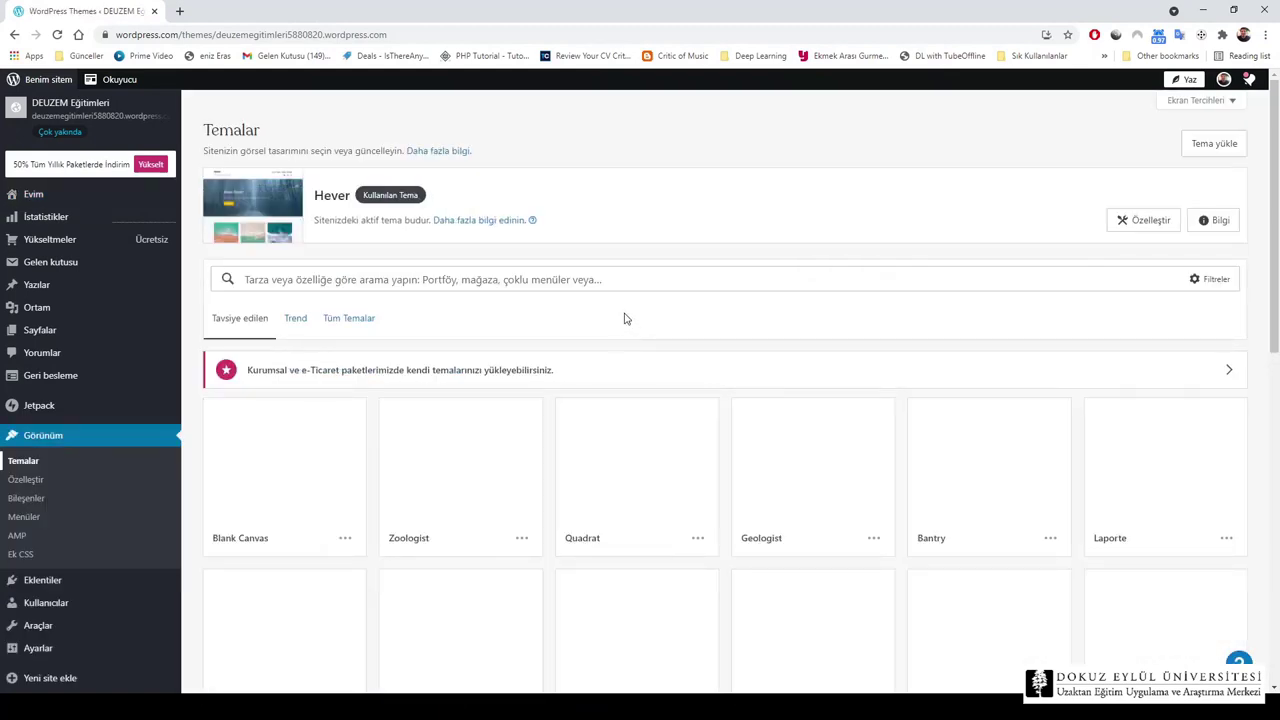
Find the Independent Publisher 2 theme among the trending themes and activate it
{"action": "scroll", "coordinate": [625, 318], "scroll_direction": "down", "scroll_amount": 2}
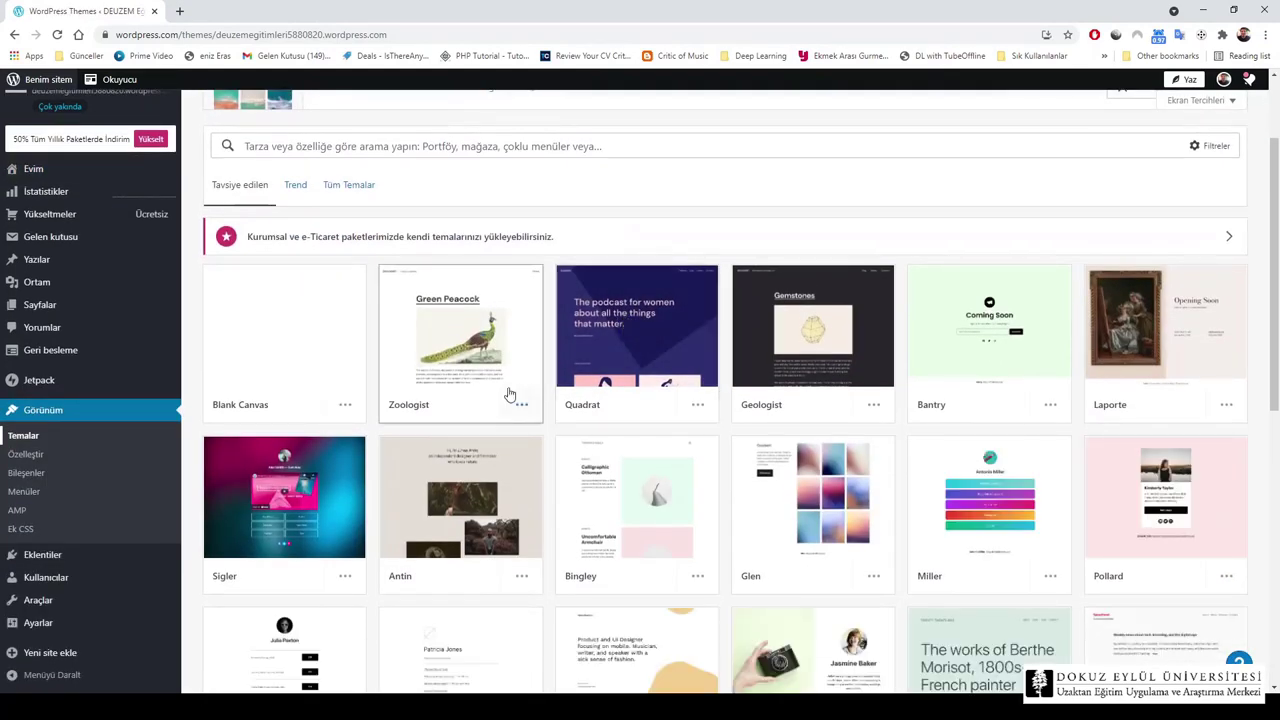
{"action": "left_click", "coordinate": [288, 193]}
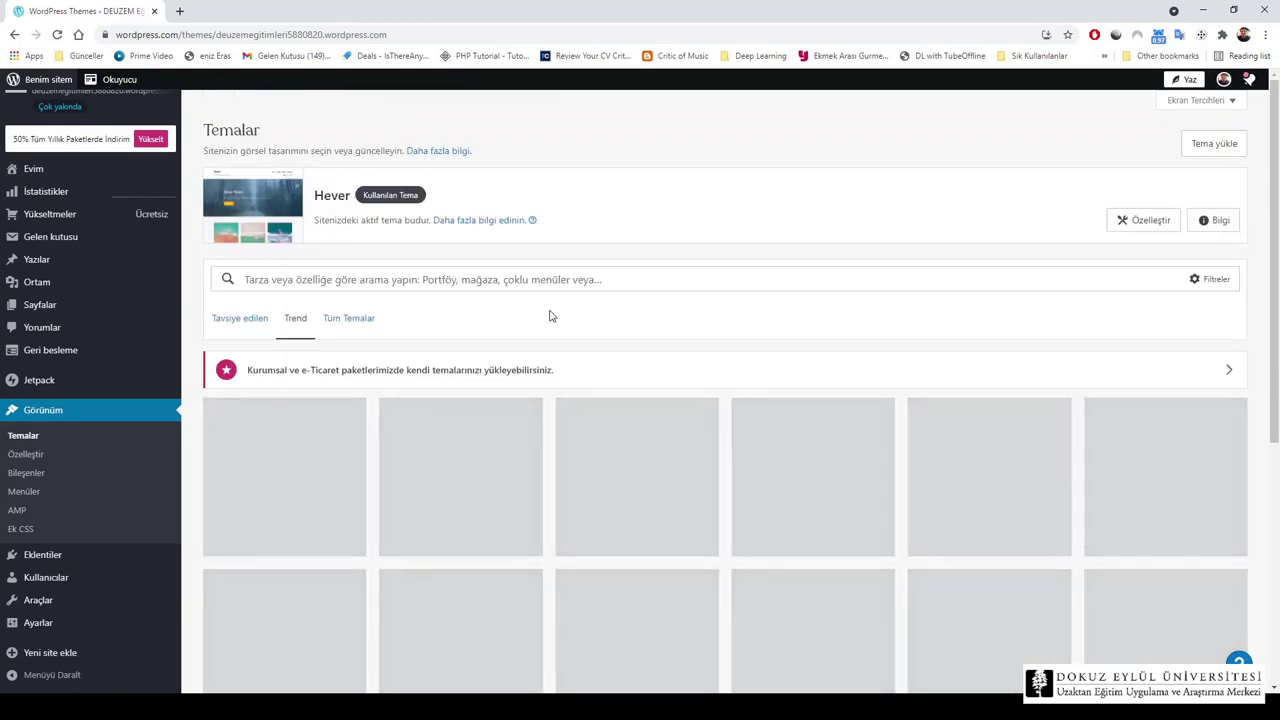
{"action": "scroll", "coordinate": [617, 307], "scroll_direction": "down", "scroll_amount": 2}
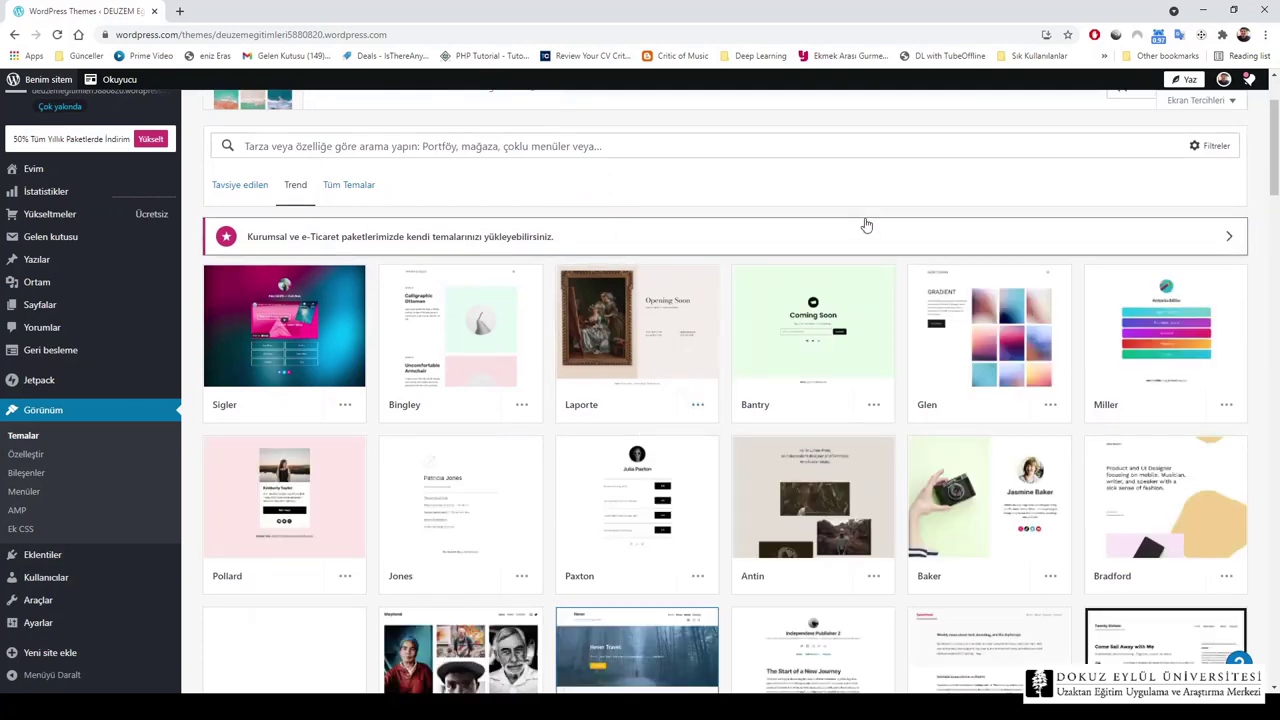
{"action": "scroll", "coordinate": [866, 225], "scroll_direction": "down", "scroll_amount": 1}
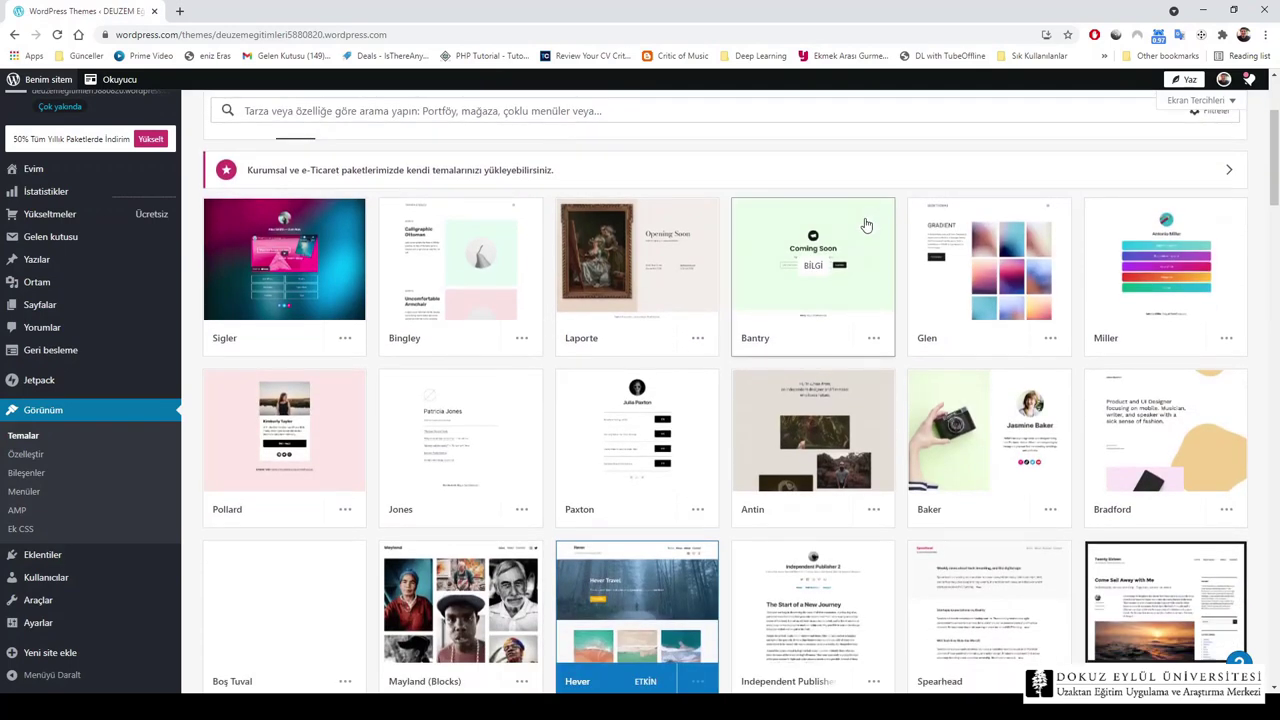
{"action": "scroll", "coordinate": [866, 225], "scroll_direction": "down", "scroll_amount": 1}
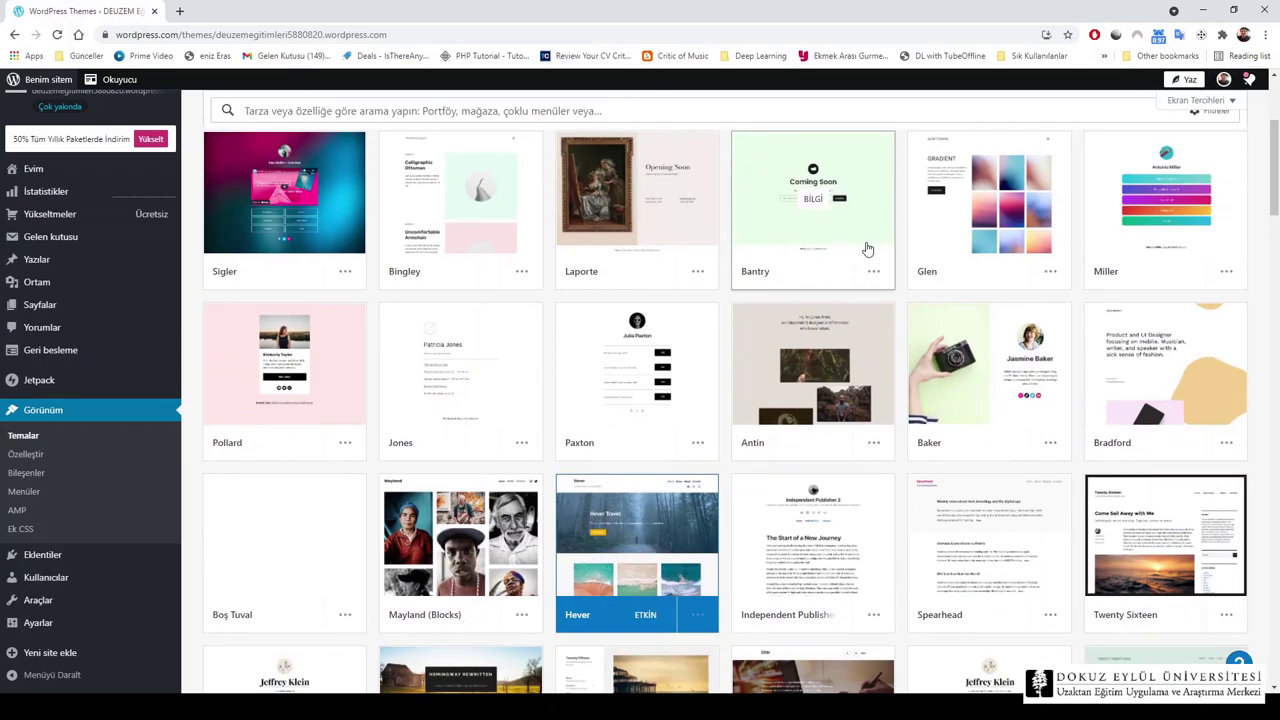
{"action": "scroll", "coordinate": [867, 248], "scroll_direction": "down", "scroll_amount": 1}
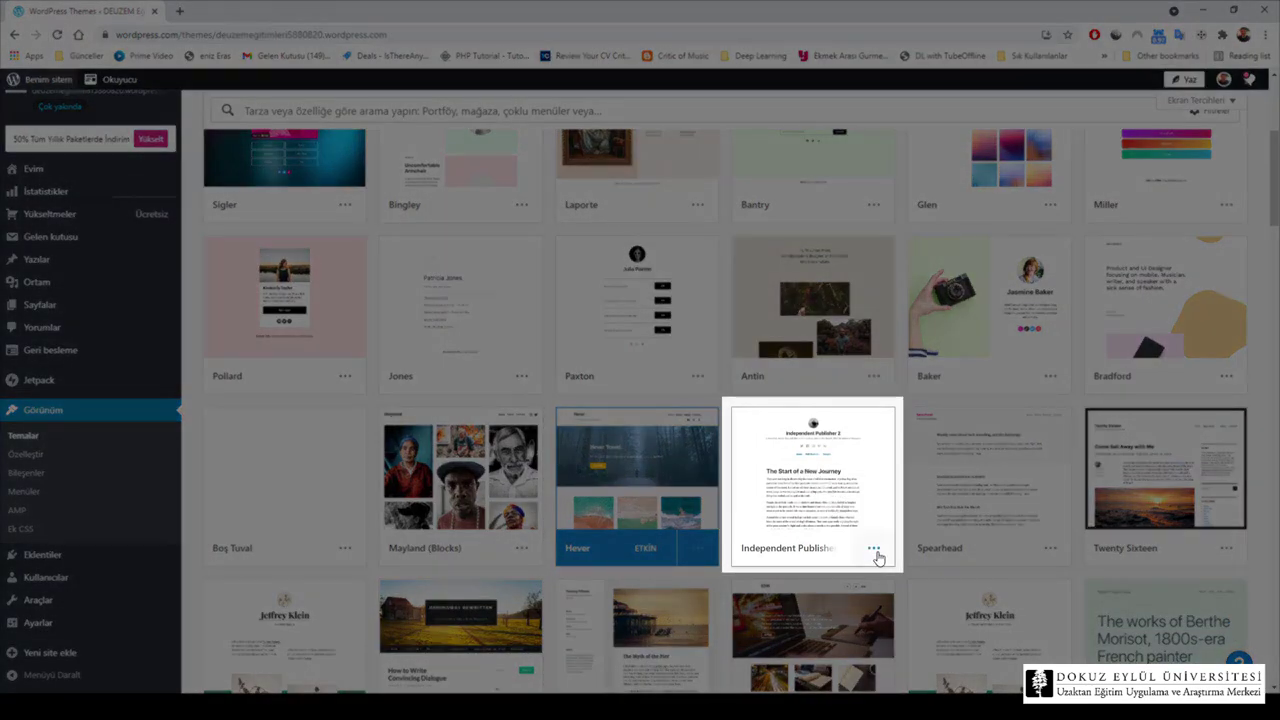
{"action": "left_click", "coordinate": [875, 551]}
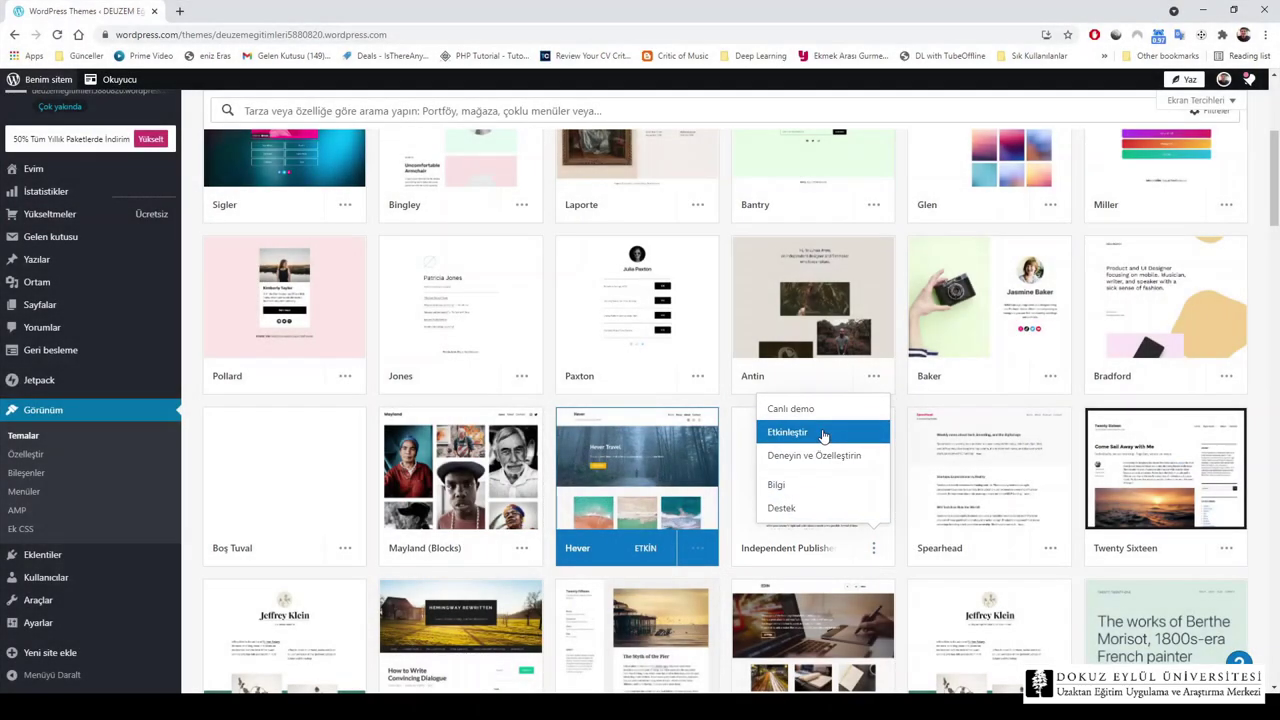
{"action": "left_click", "coordinate": [823, 432]}
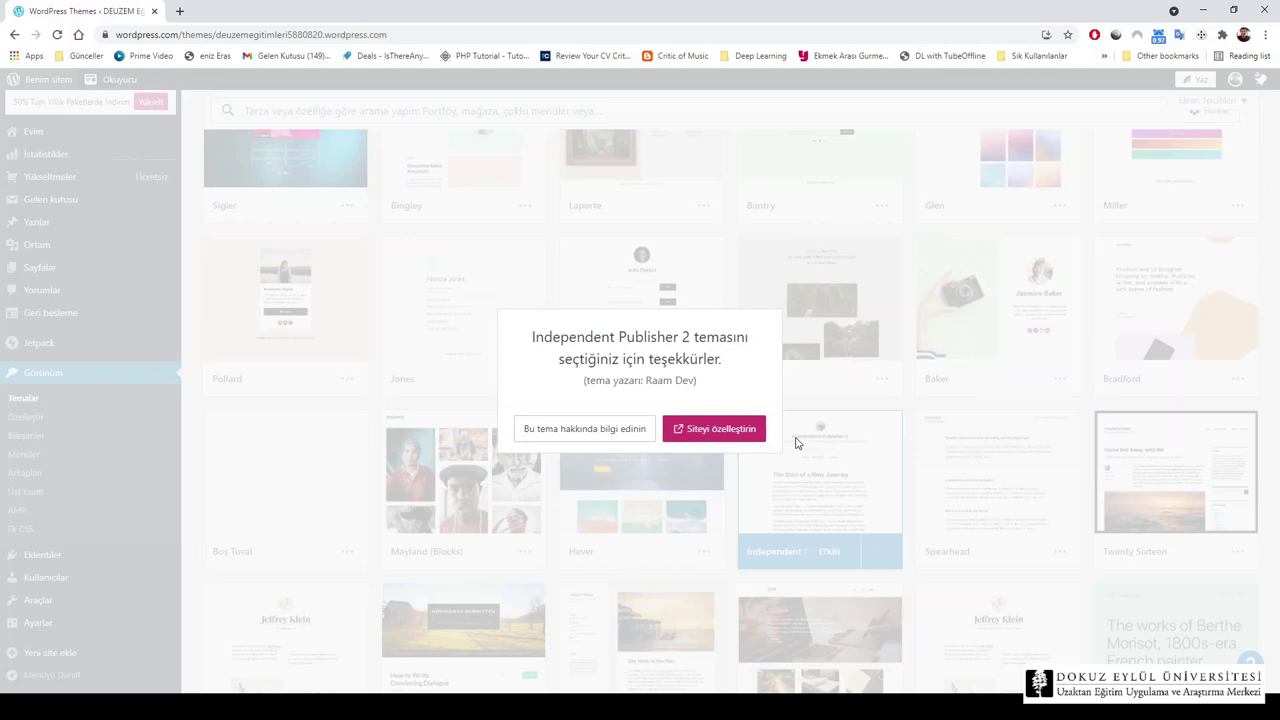
Start customizing the site with the new theme and open its colours and backgrounds settings
{"action": "left_click", "coordinate": [724, 428]}
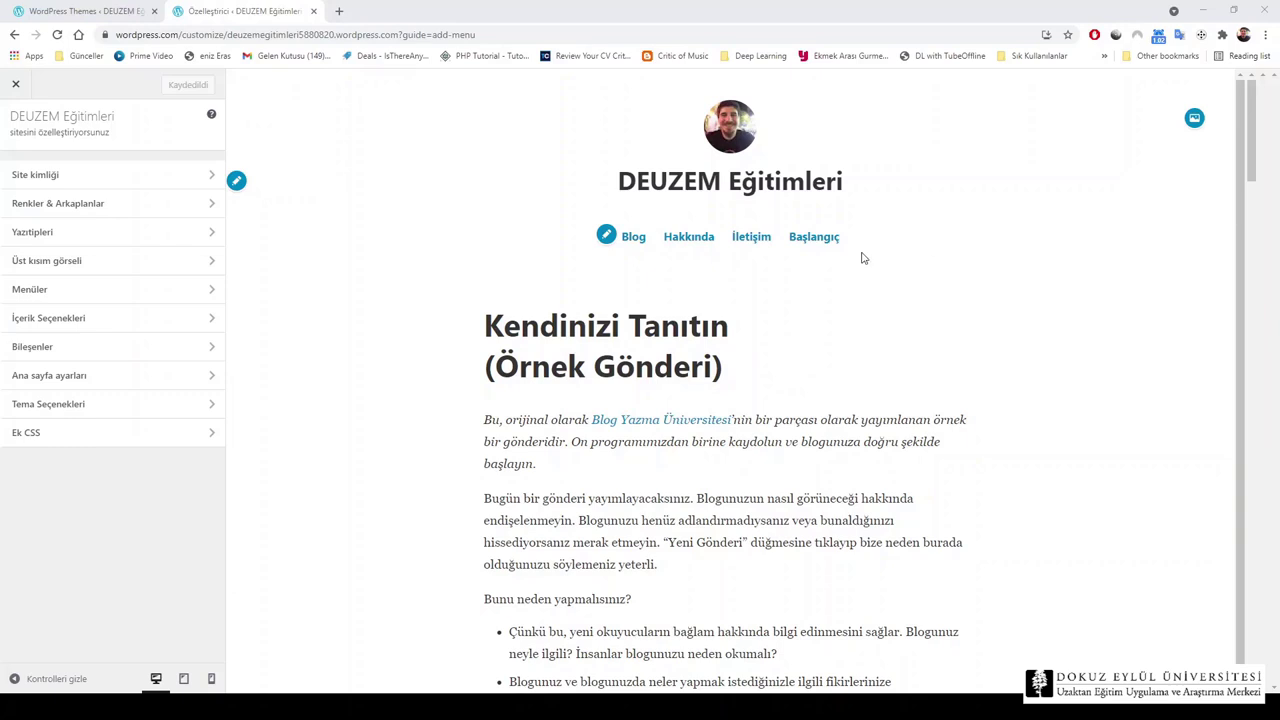
{"action": "left_click", "coordinate": [165, 206]}
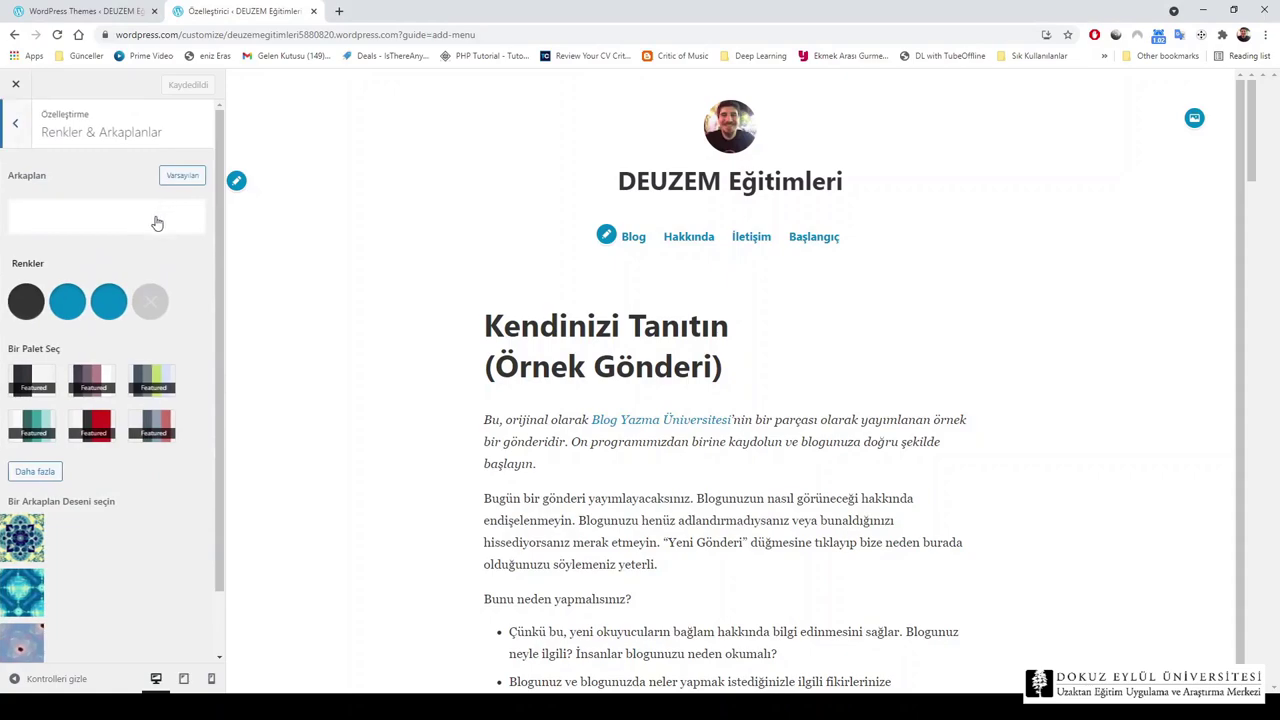
Try dark red, dark purple and light green from the suggested swatches as the site's link colour
{"action": "left_click", "coordinate": [26, 313]}
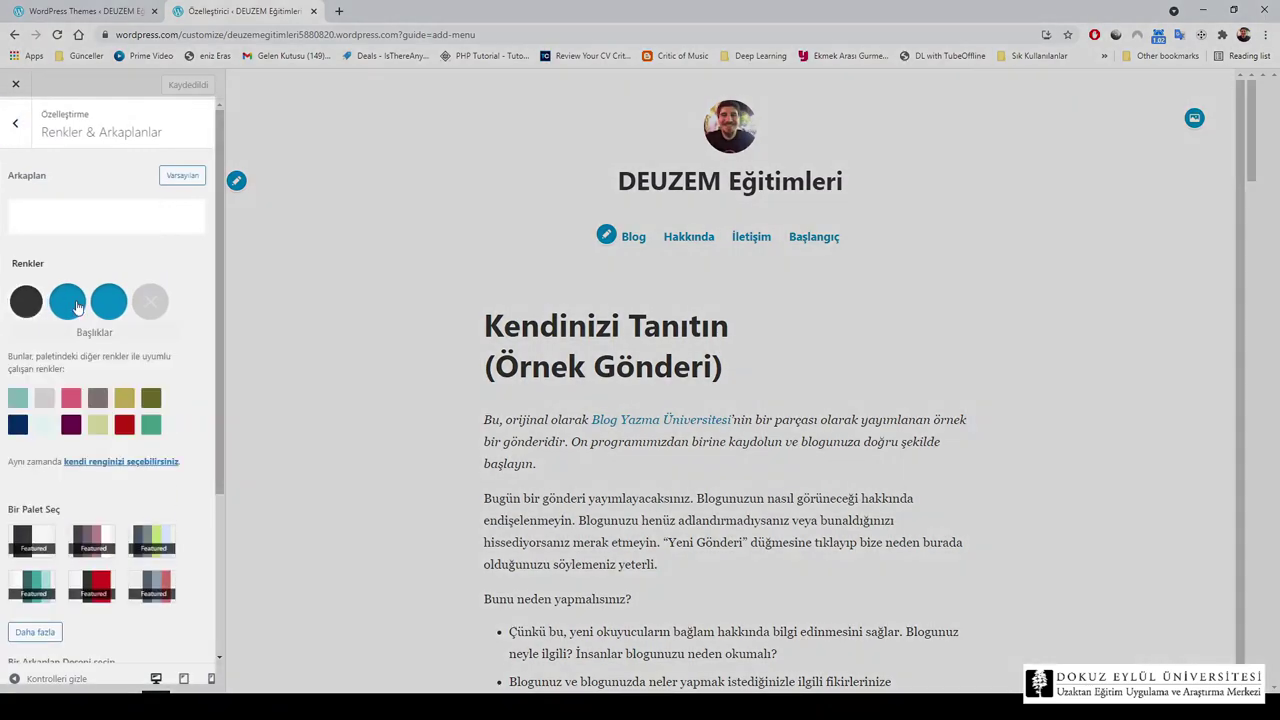
{"action": "left_click", "coordinate": [78, 307]}
{"action": "left_click", "coordinate": [108, 300]}
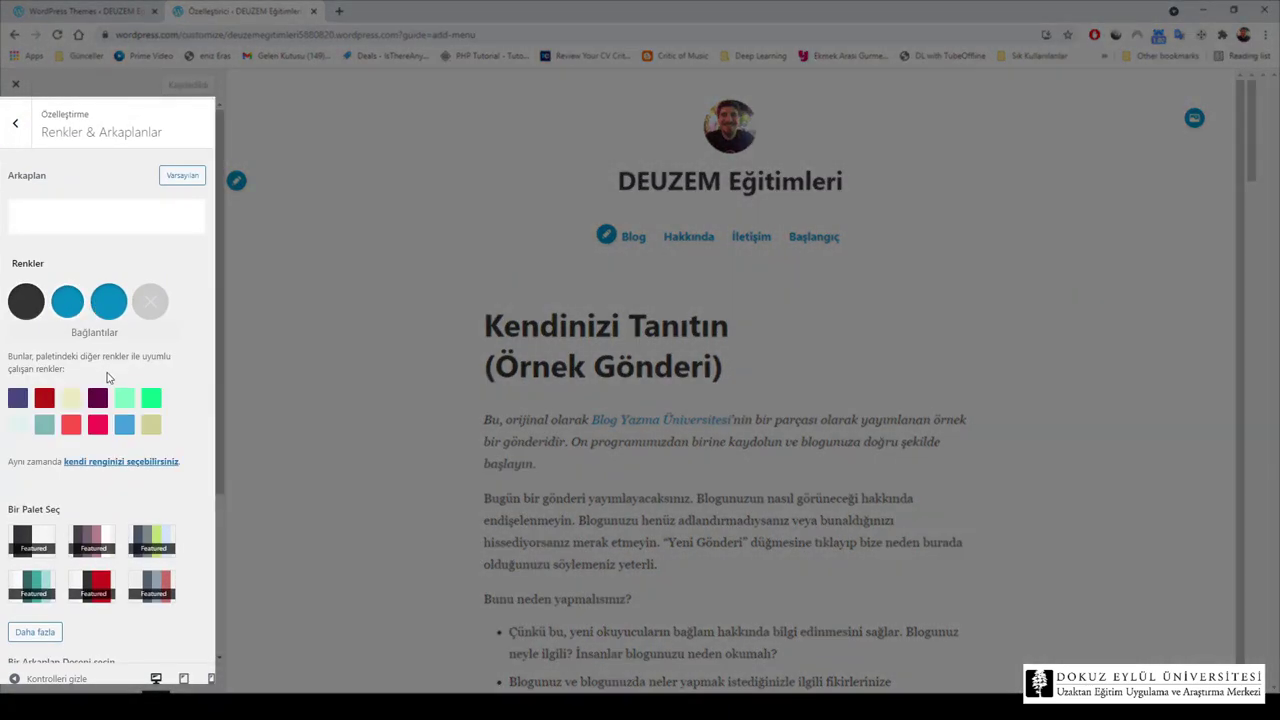
{"action": "left_click", "coordinate": [47, 400]}
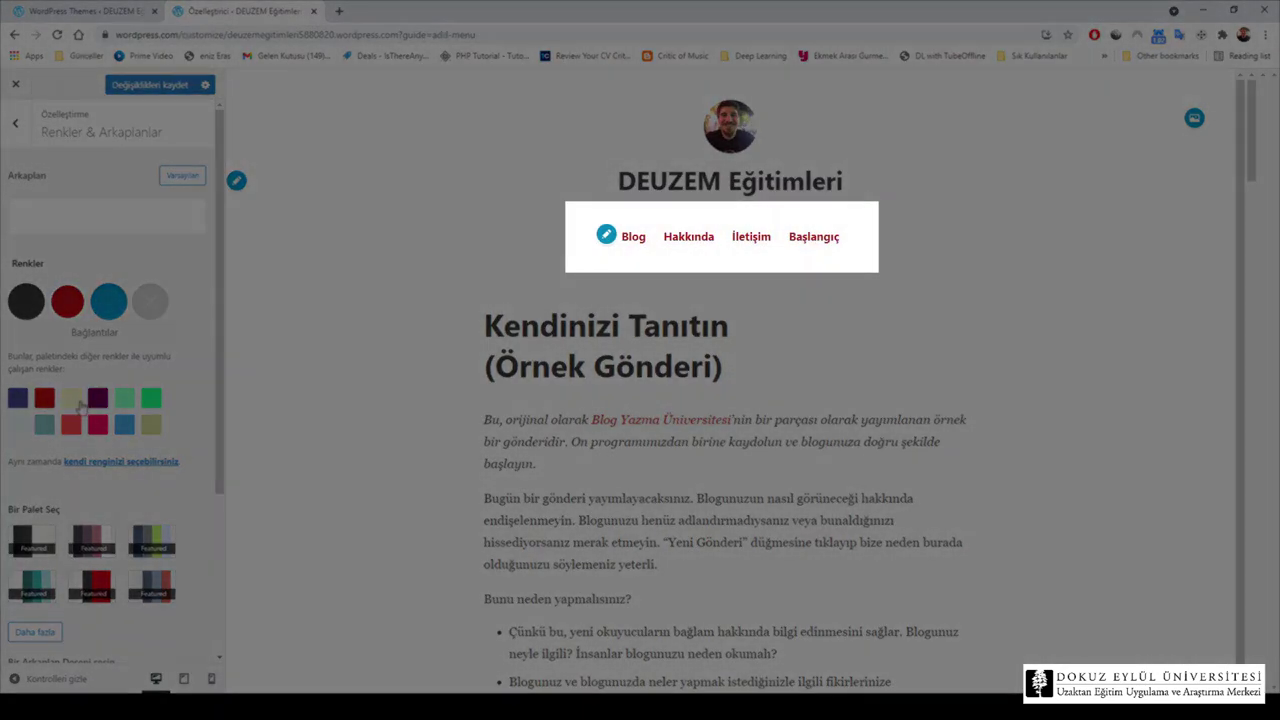
{"action": "left_click", "coordinate": [97, 400]}
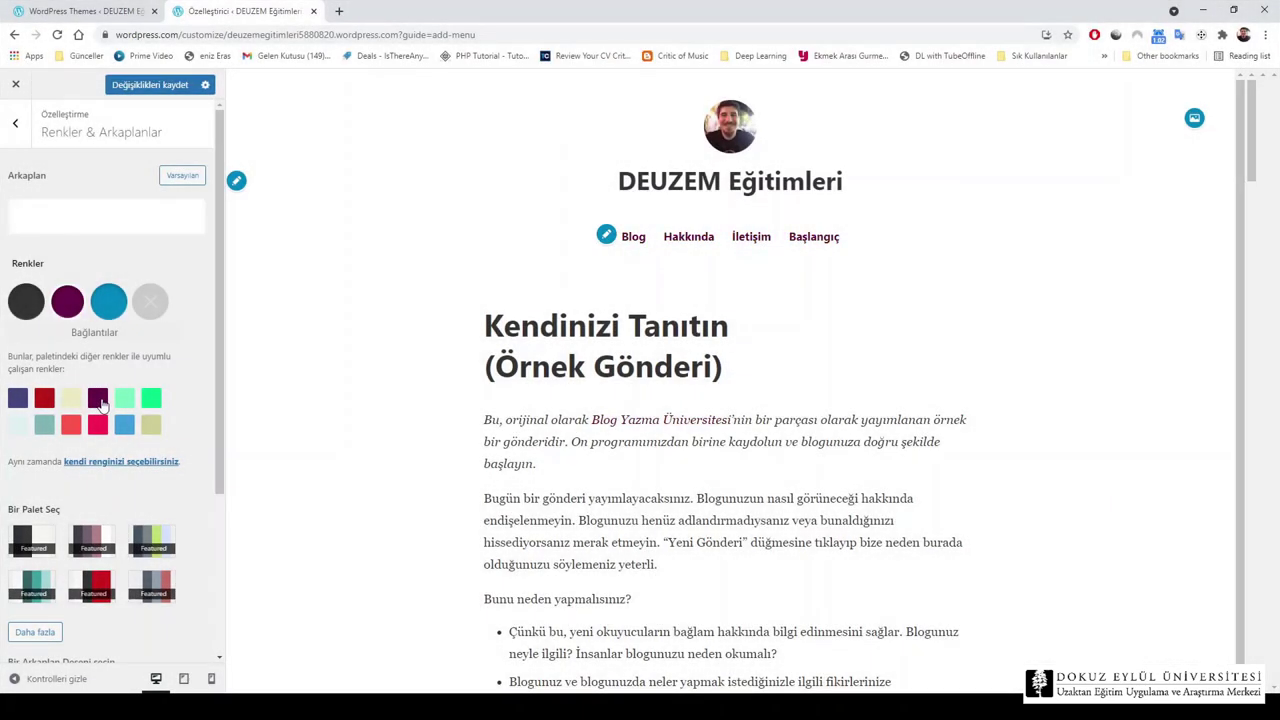
{"action": "left_click", "coordinate": [126, 400]}
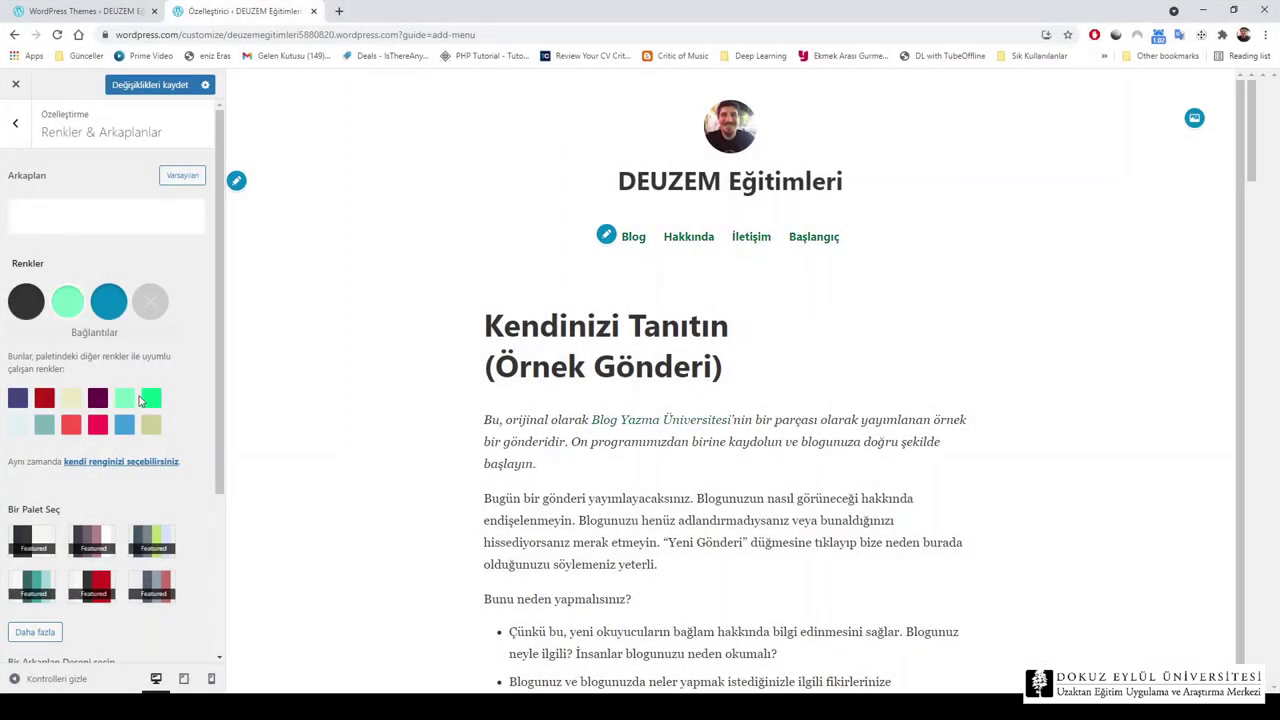
Try several background patterns, including the orange floral one and the light blue one with heart-shaped swirls
{"action": "scroll", "coordinate": [190, 372], "scroll_direction": "down", "scroll_amount": 2}
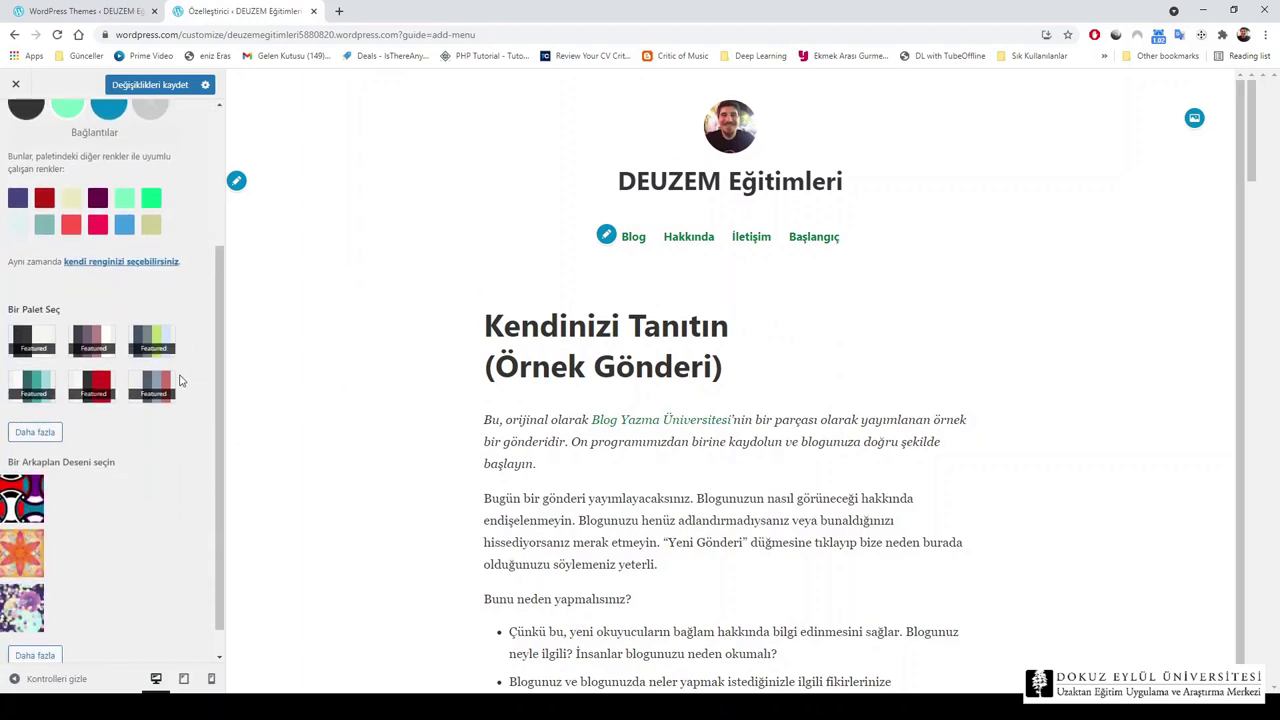
{"action": "scroll", "coordinate": [165, 390], "scroll_direction": "down", "scroll_amount": 1}
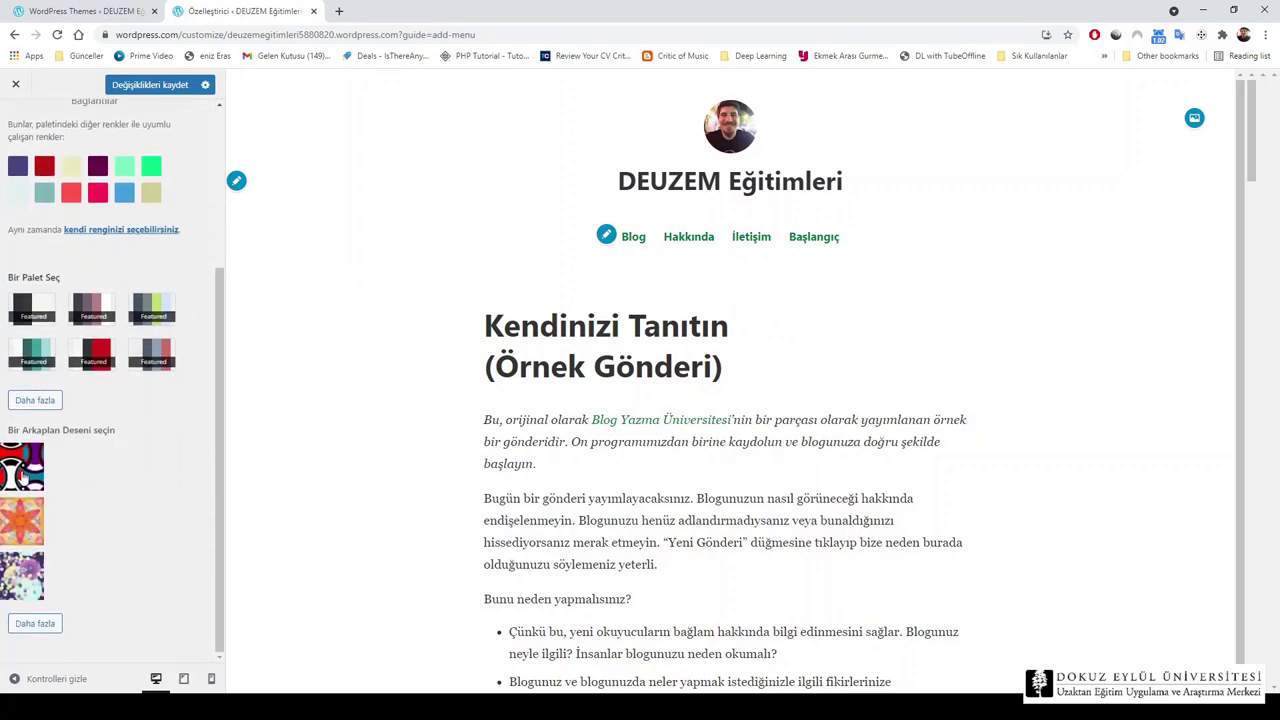
{"action": "left_click", "coordinate": [22, 476]}
{"action": "left_click", "coordinate": [28, 522]}
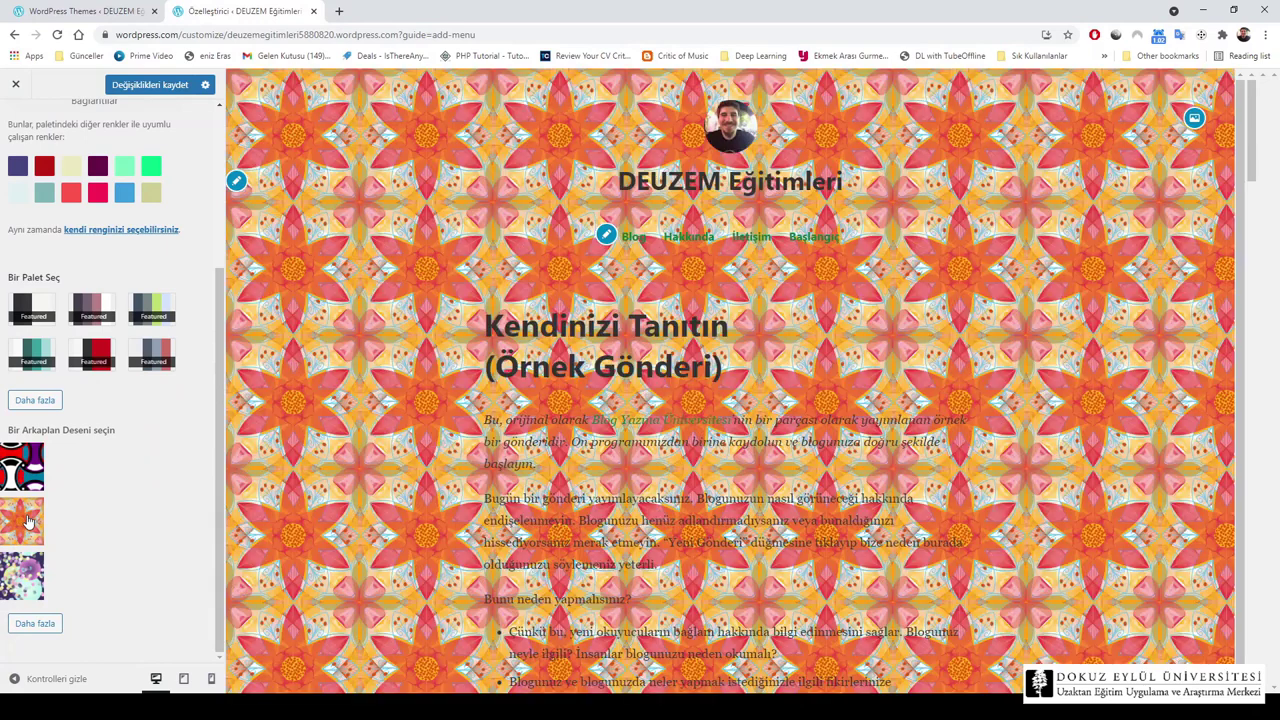
{"action": "left_click", "coordinate": [36, 623]}
{"action": "scroll", "coordinate": [97, 568], "scroll_direction": "down", "scroll_amount": 2}
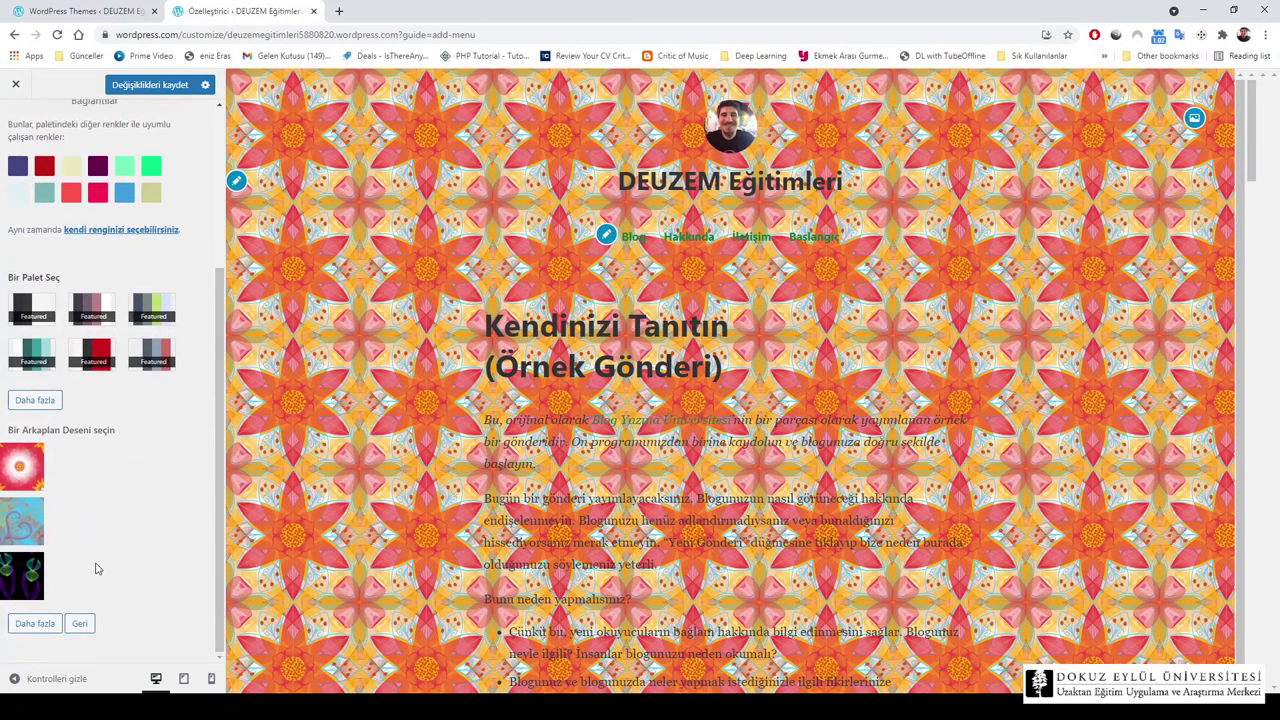
{"action": "left_click", "coordinate": [26, 527]}
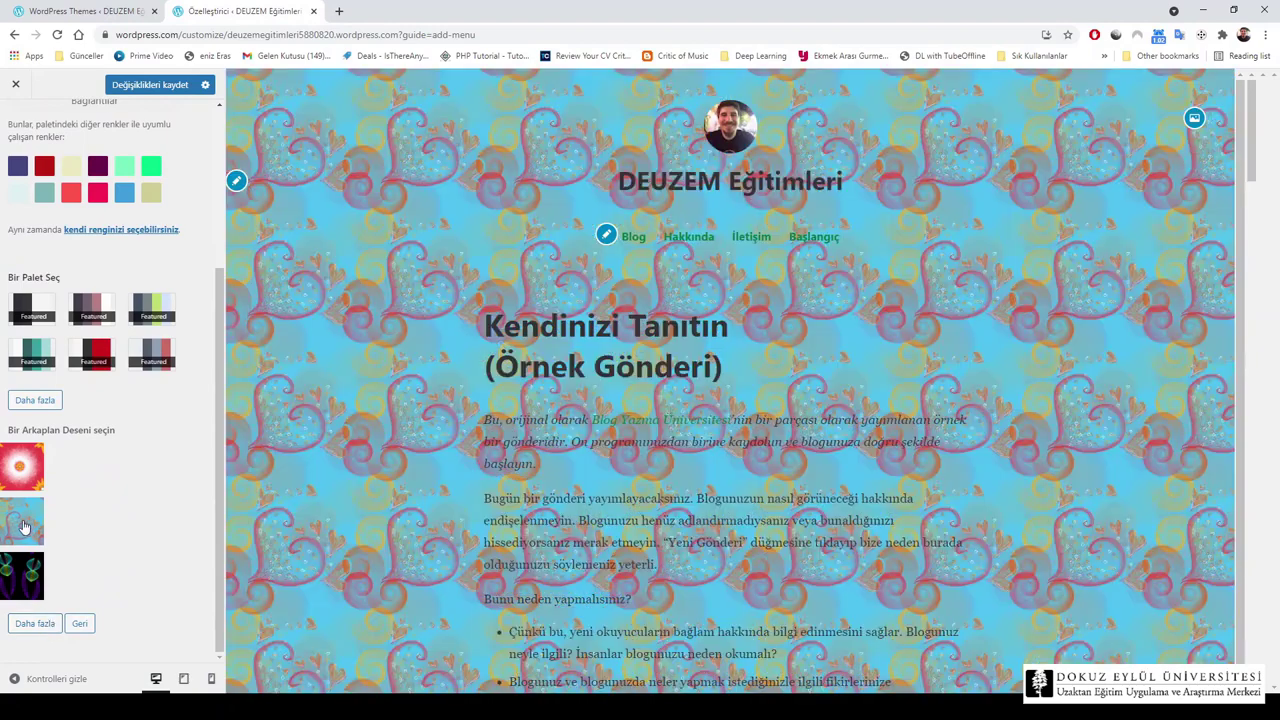
{"action": "left_click", "coordinate": [80, 625]}
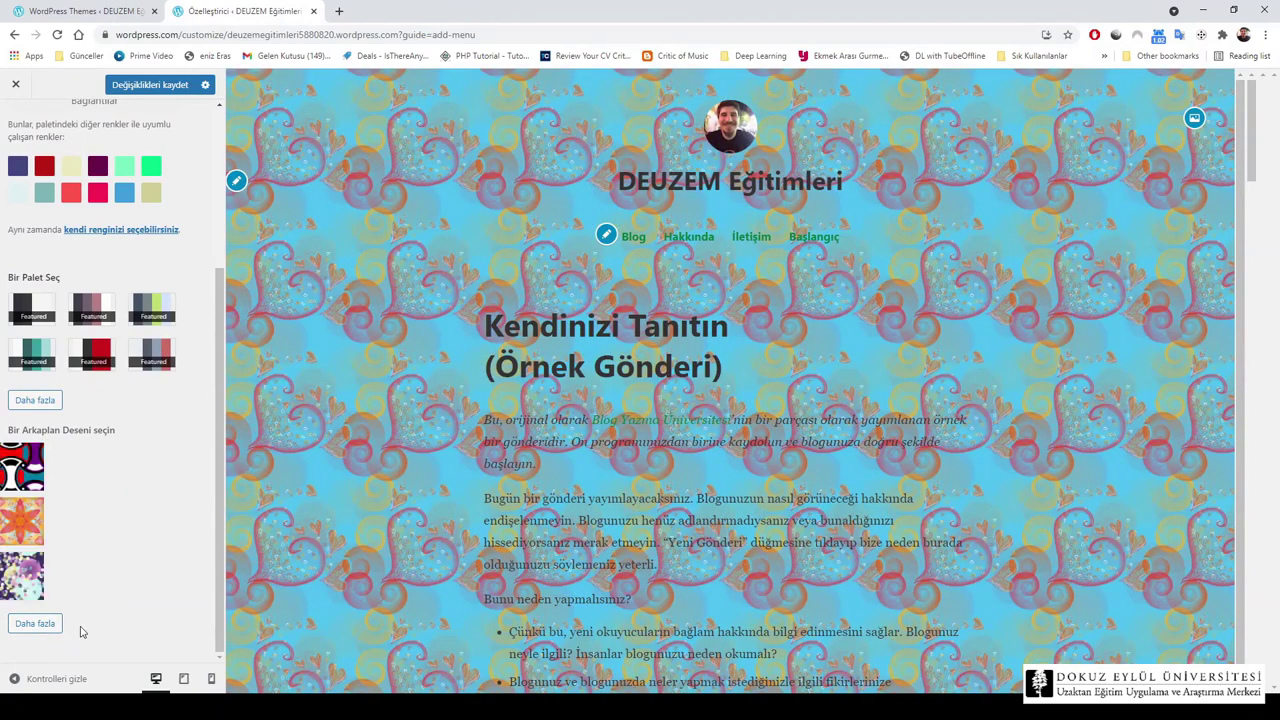
Discard all unsaved colour and background changes and dismiss the customizer's introductory hint
{"action": "scroll", "coordinate": [60, 568], "scroll_direction": "up", "scroll_amount": 3}
{"action": "scroll", "coordinate": [57, 565], "scroll_direction": "down", "scroll_amount": 3}
{"action": "scroll", "coordinate": [111, 430], "scroll_direction": "up", "scroll_amount": 3}
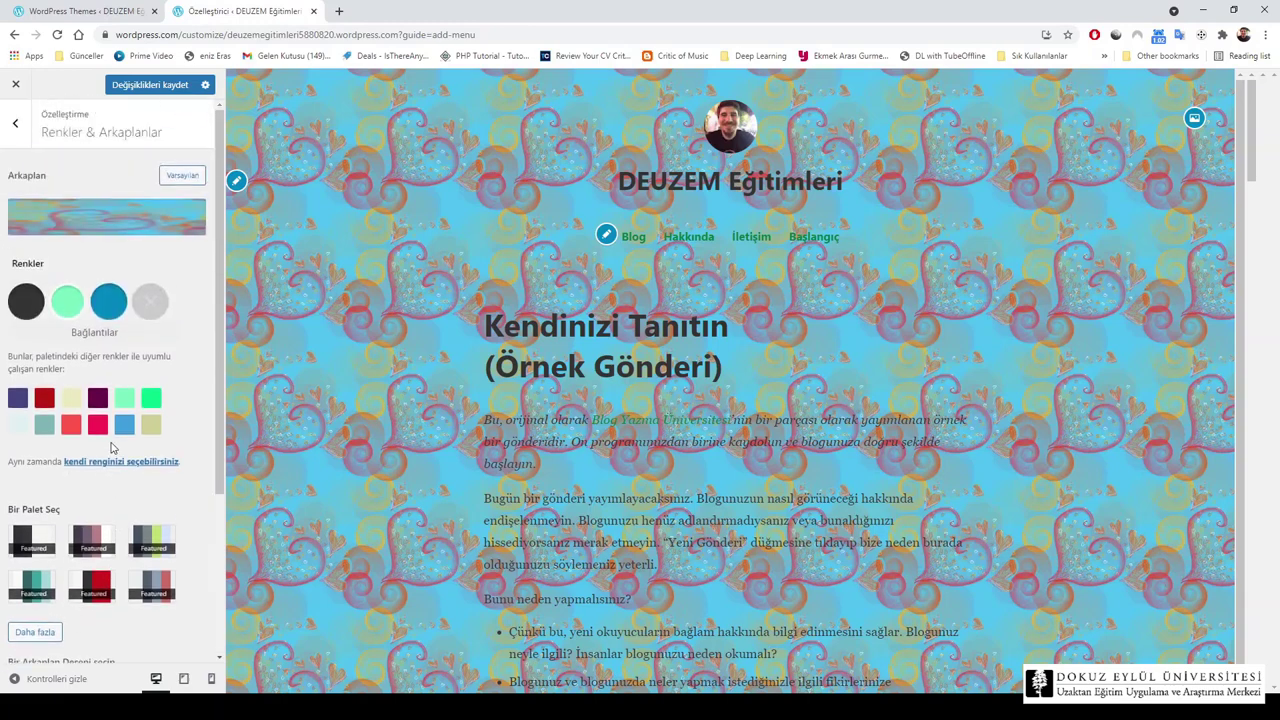
{"action": "left_click", "coordinate": [206, 85]}
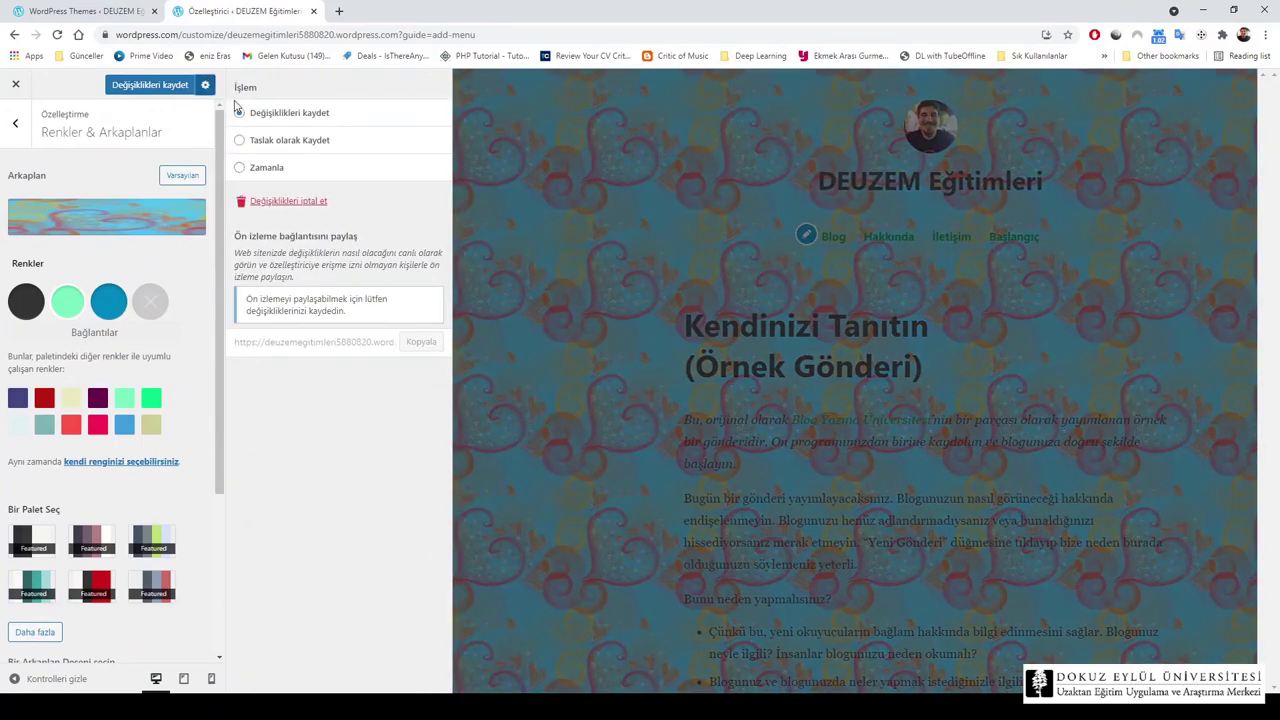
{"action": "left_click", "coordinate": [281, 204]}
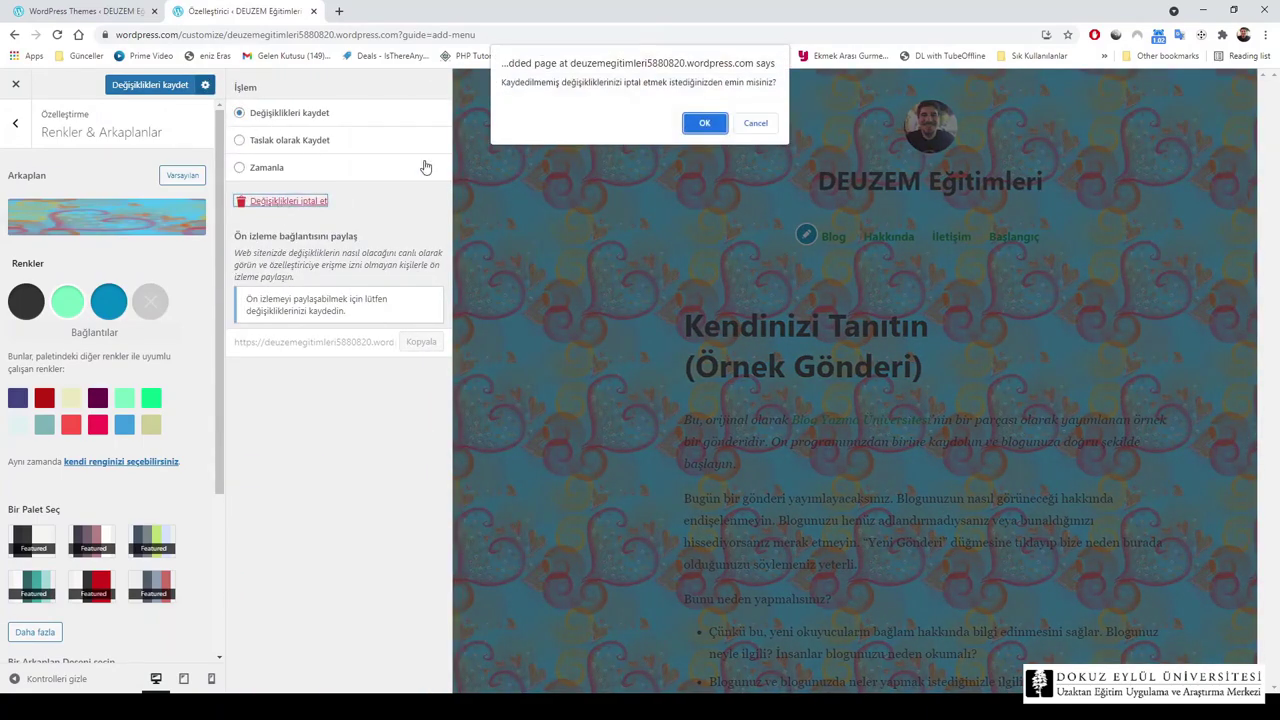
{"action": "left_click", "coordinate": [712, 124]}
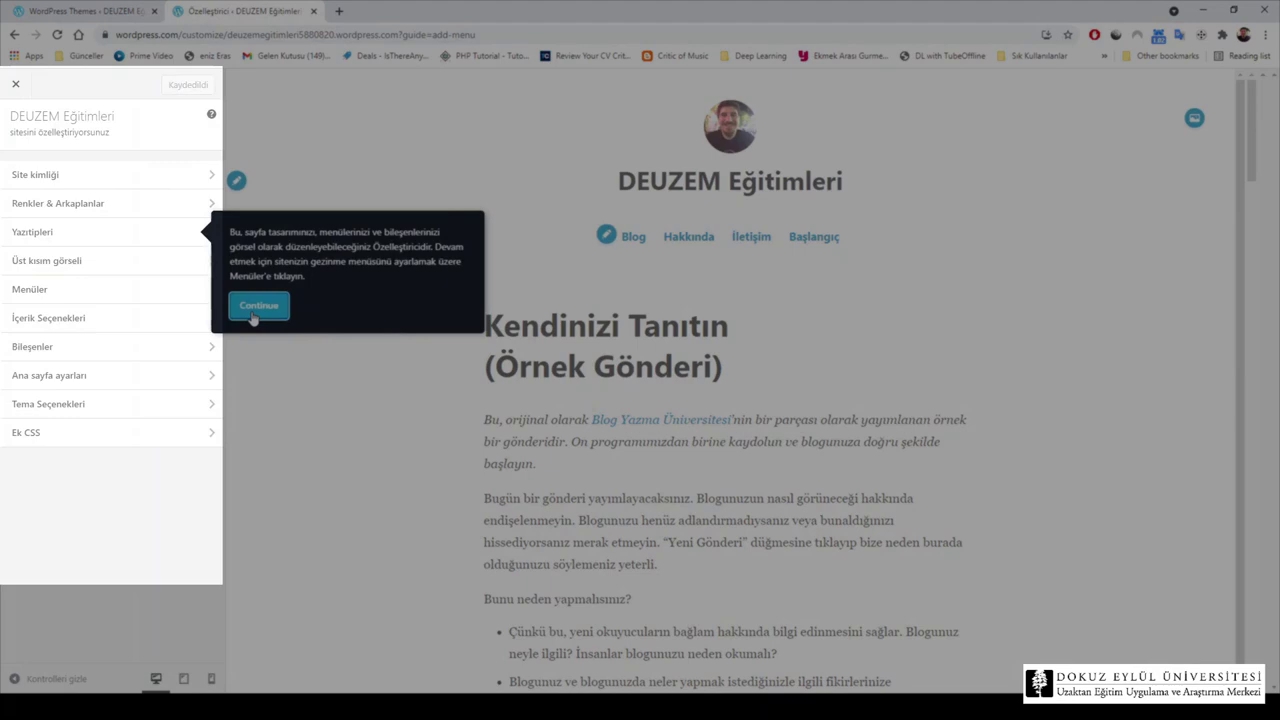
{"action": "left_click", "coordinate": [258, 307]}
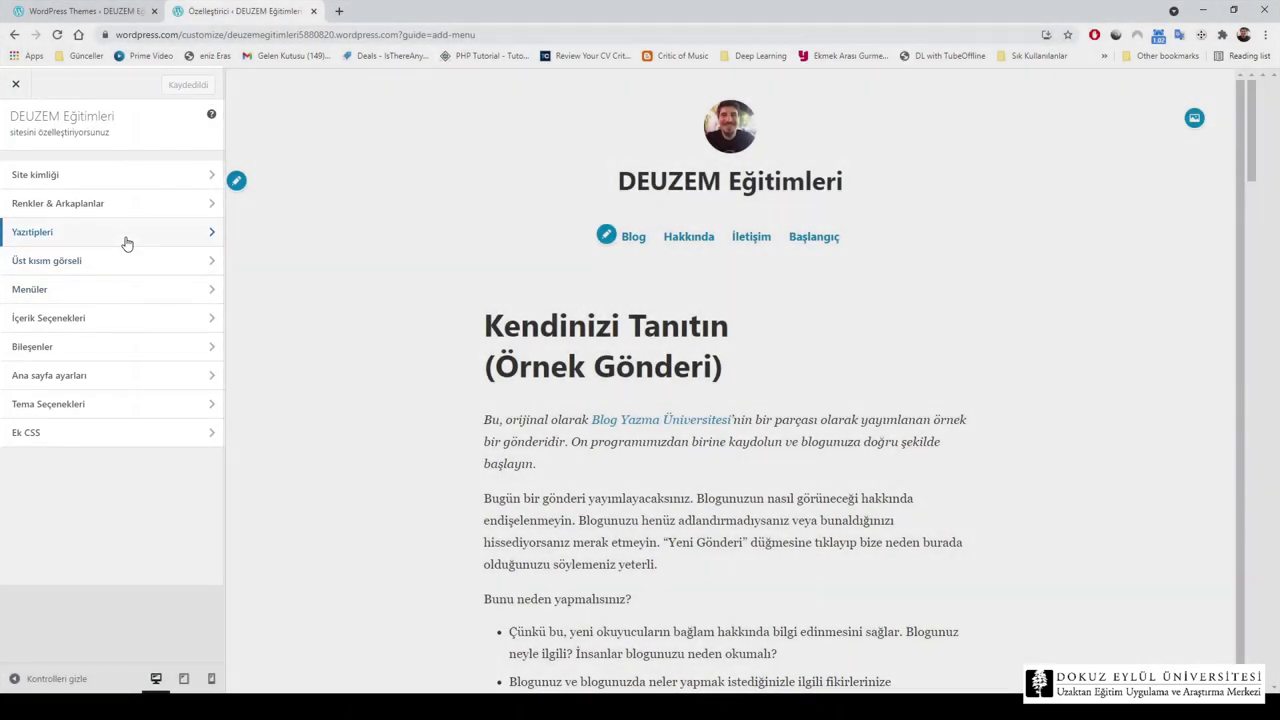
Set the site's base font to Arimo and check the body text in the preview
{"action": "left_click", "coordinate": [126, 240]}
{"action": "left_click", "coordinate": [123, 253]}
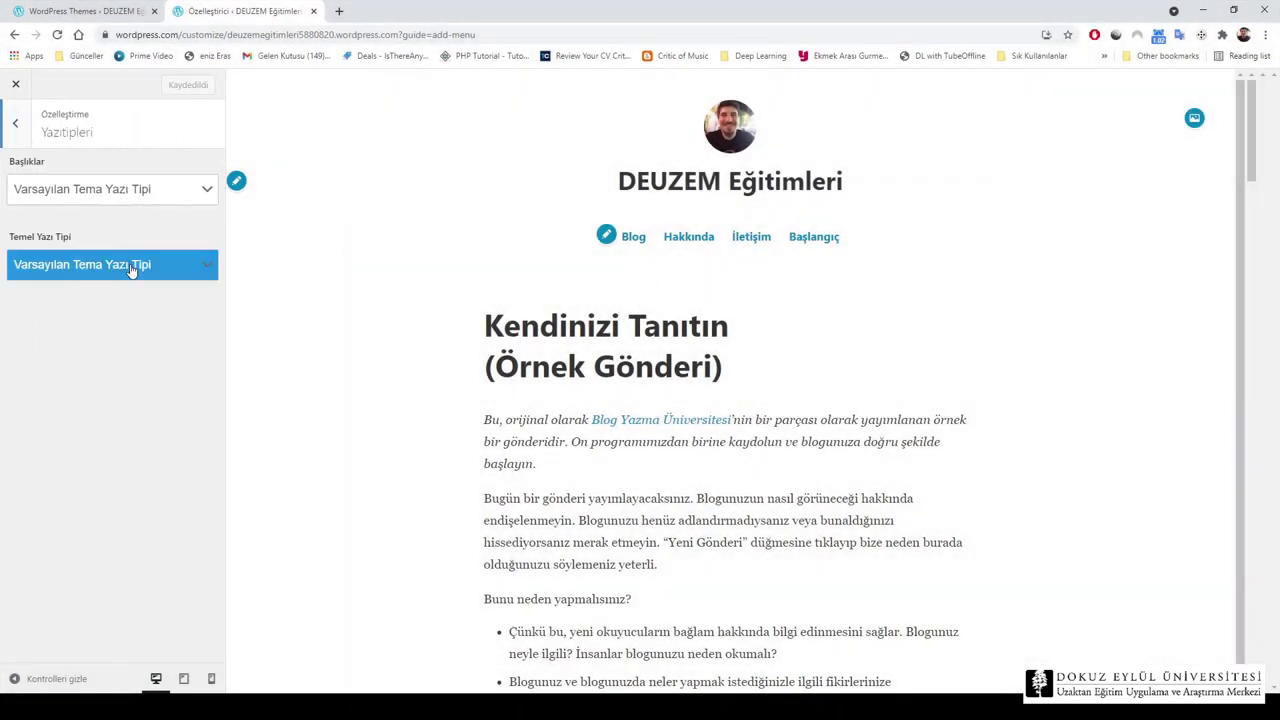
{"action": "scroll", "coordinate": [124, 341], "scroll_direction": "down", "scroll_amount": 1}
{"action": "scroll", "coordinate": [124, 341], "scroll_direction": "up", "scroll_amount": 1}
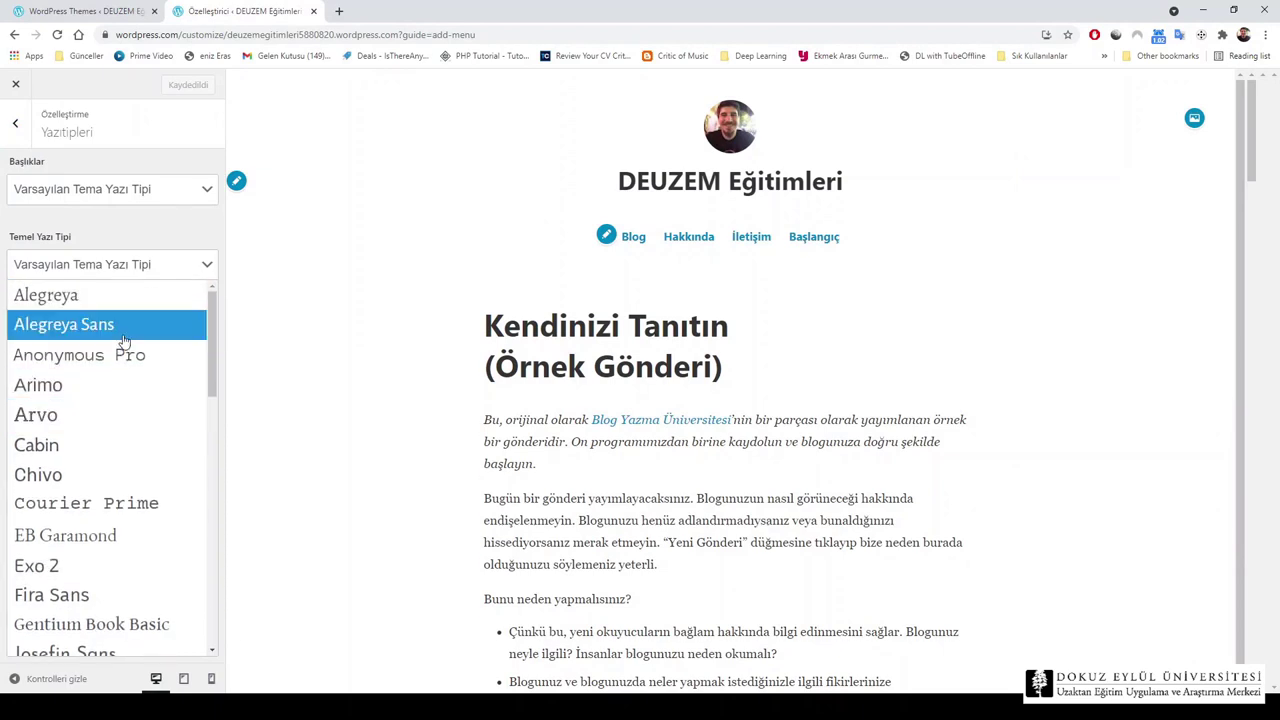
{"action": "left_click", "coordinate": [94, 385]}
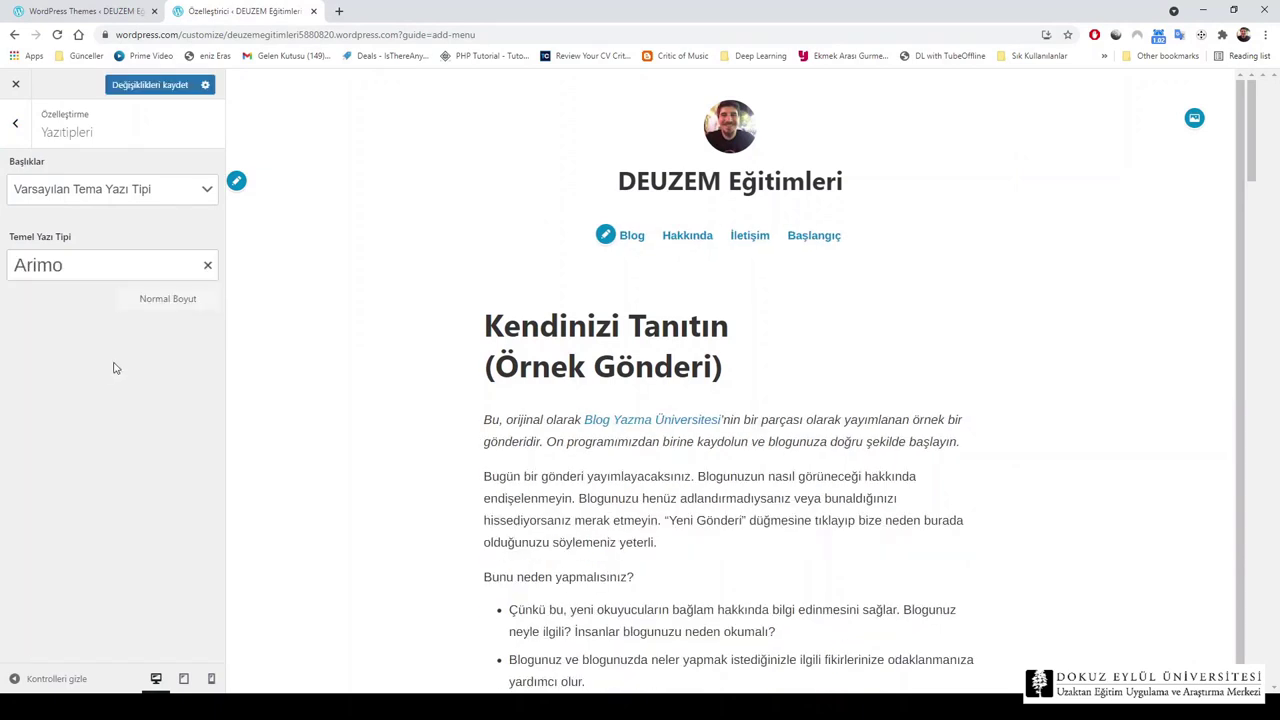
{"action": "scroll", "coordinate": [540, 476], "scroll_direction": "down", "scroll_amount": 1}
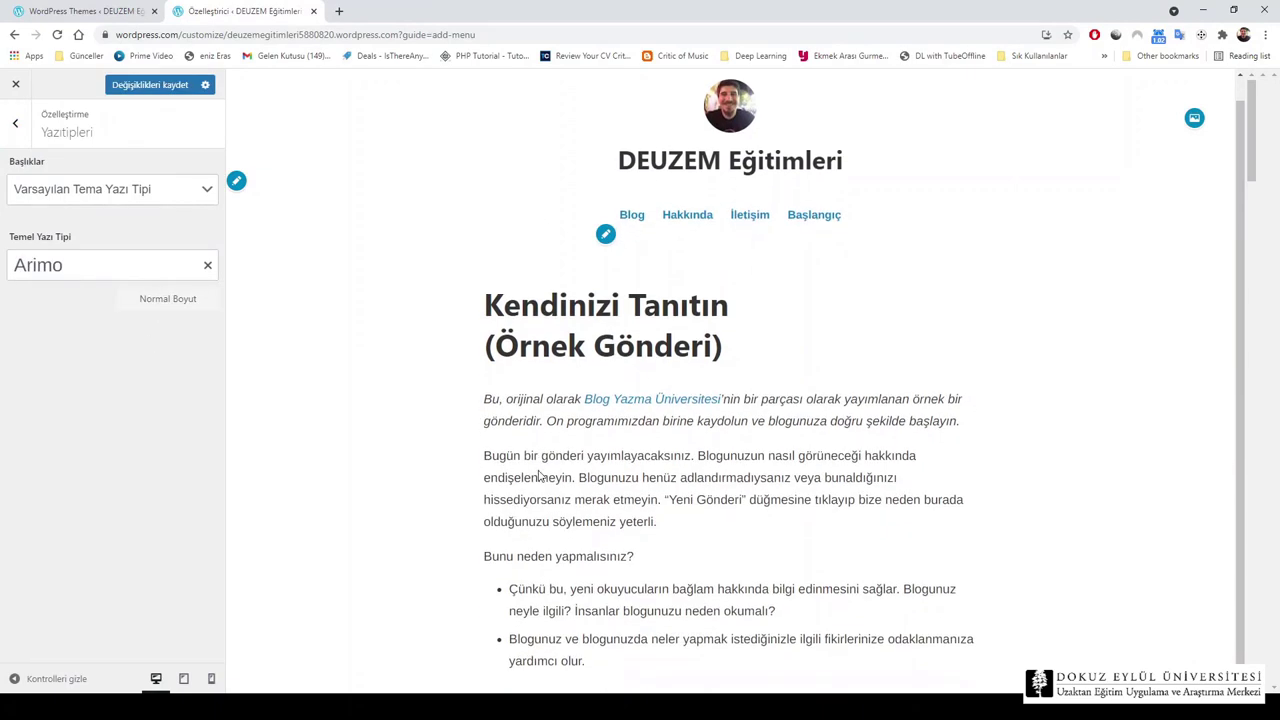
{"action": "scroll", "coordinate": [540, 476], "scroll_direction": "up", "scroll_amount": 1}
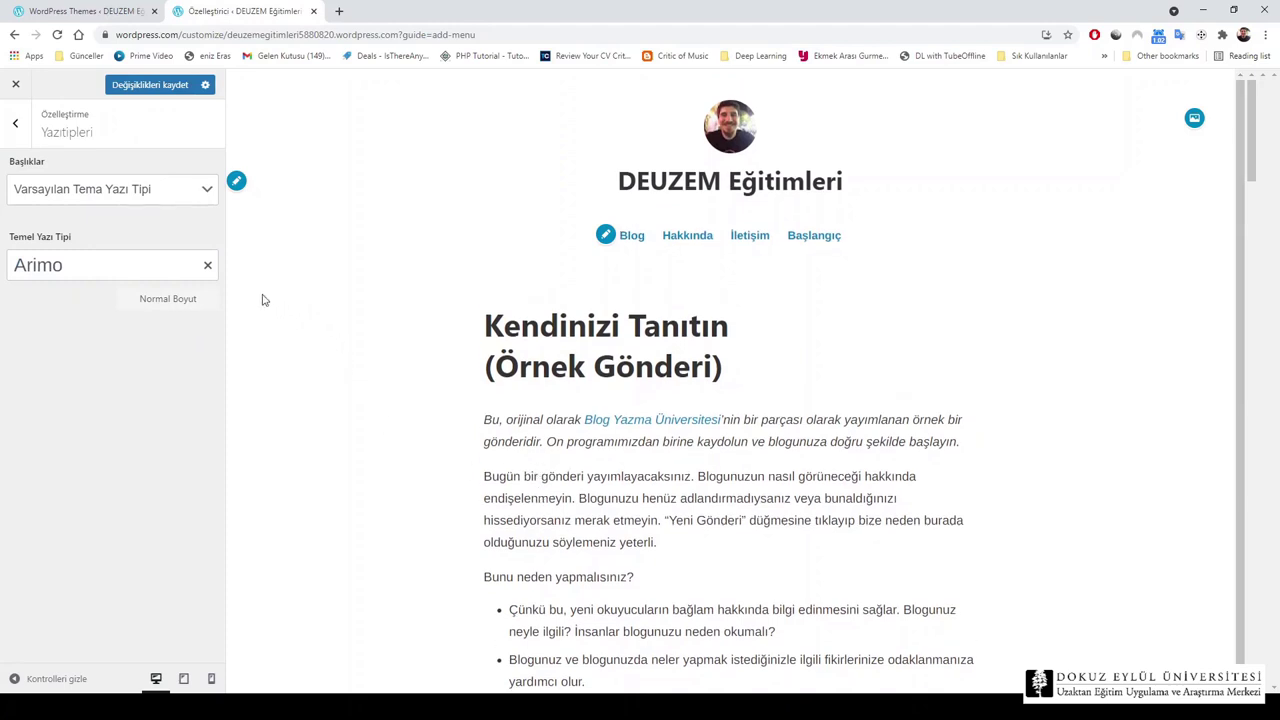
Review the content options and theme options without changing them, then save the customization and leave the customizer
{"action": "left_click", "coordinate": [15, 122]}
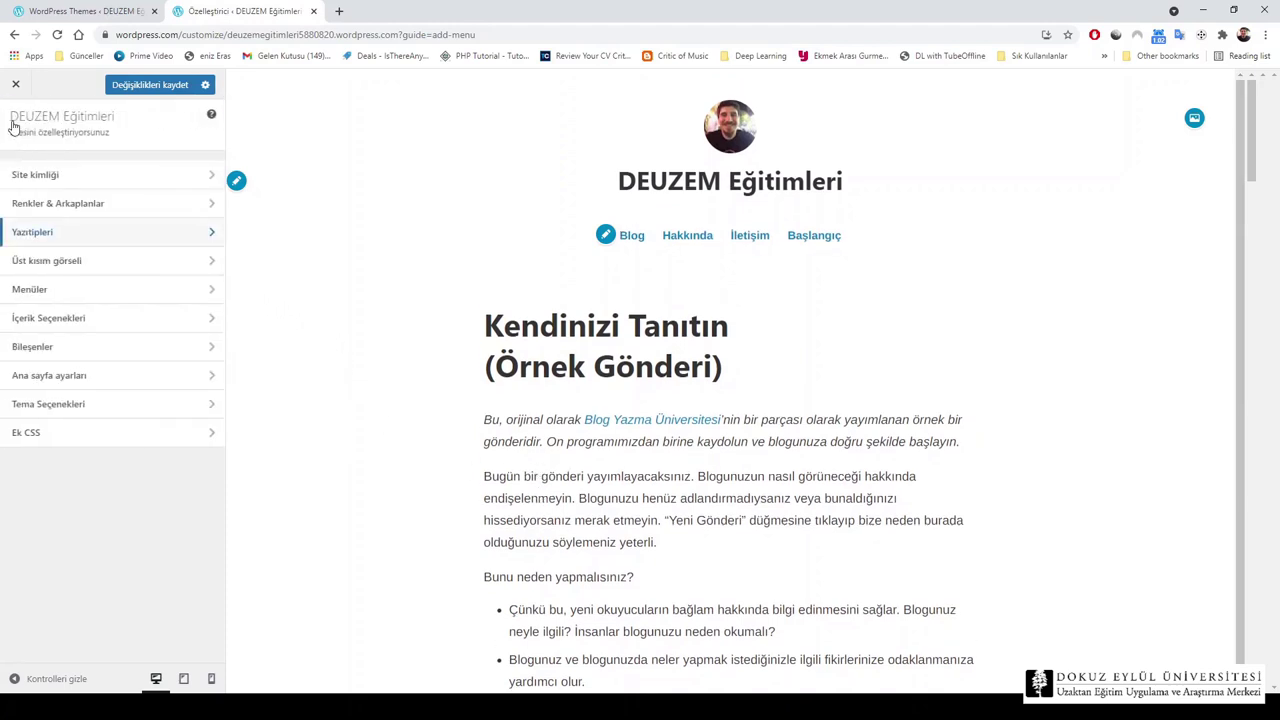
{"action": "left_click", "coordinate": [92, 318]}
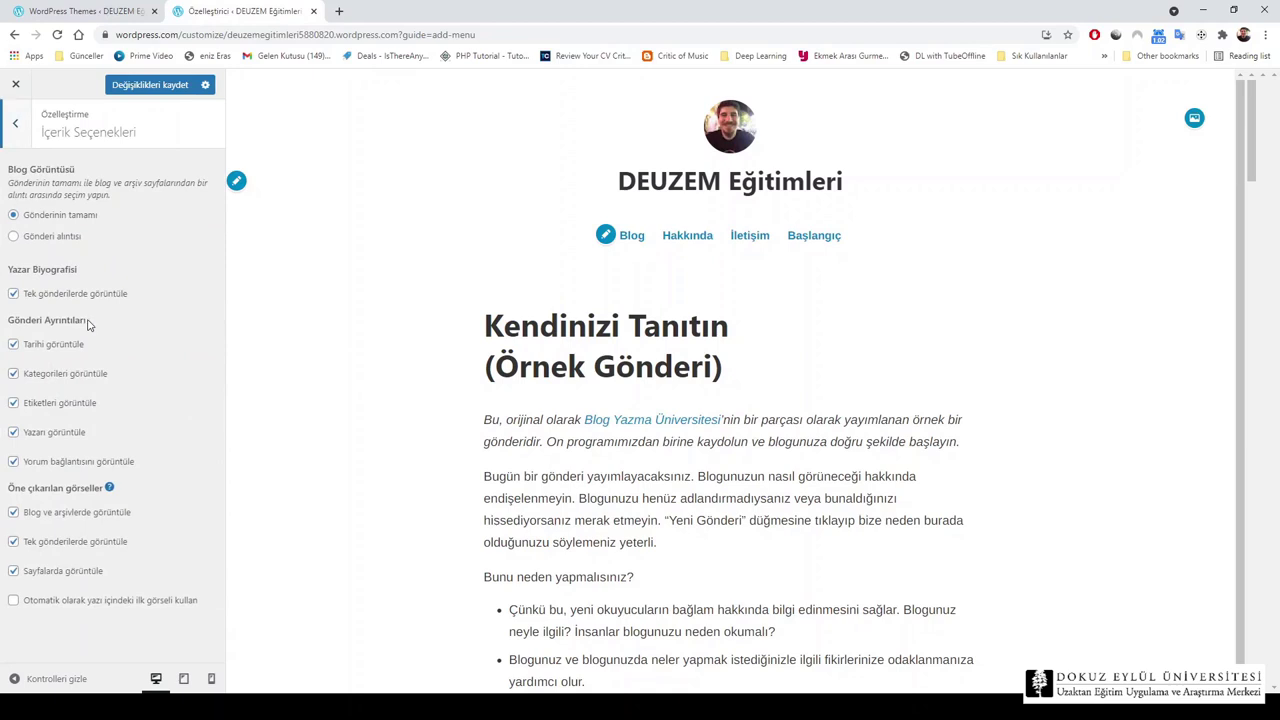
{"action": "left_click", "coordinate": [18, 128]}
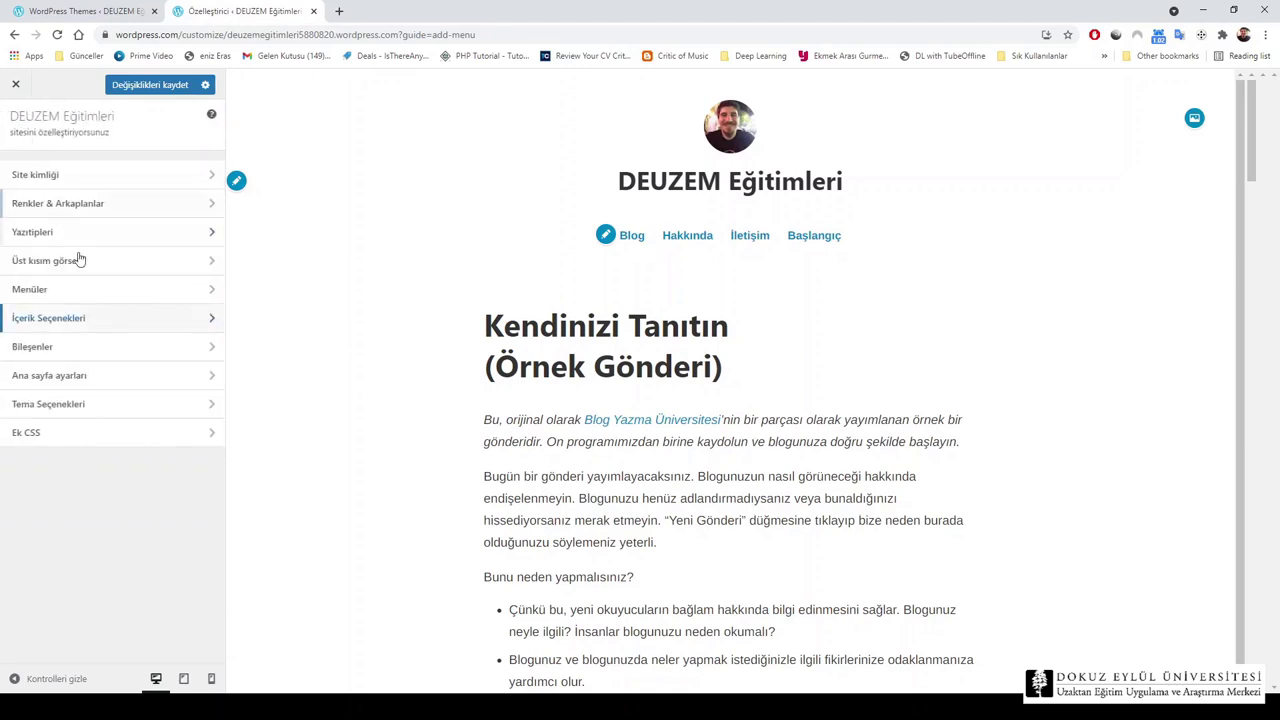
{"action": "left_click", "coordinate": [120, 404]}
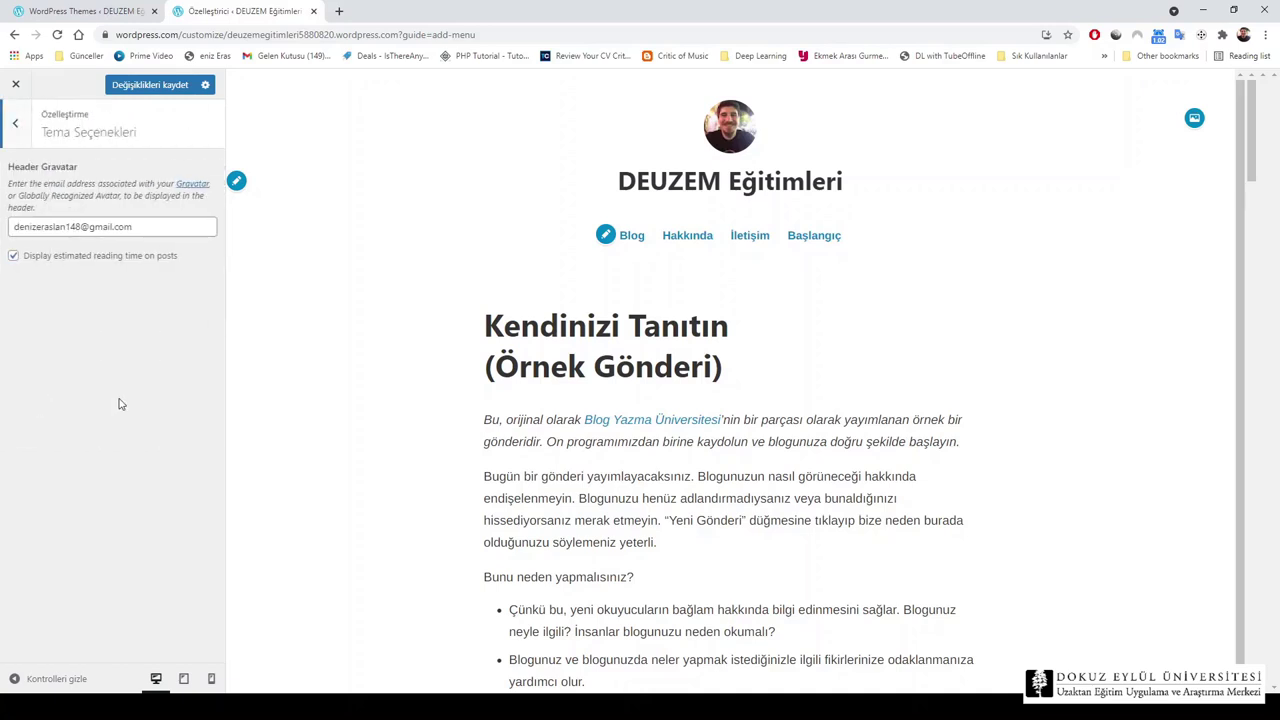
{"action": "left_click", "coordinate": [15, 123]}
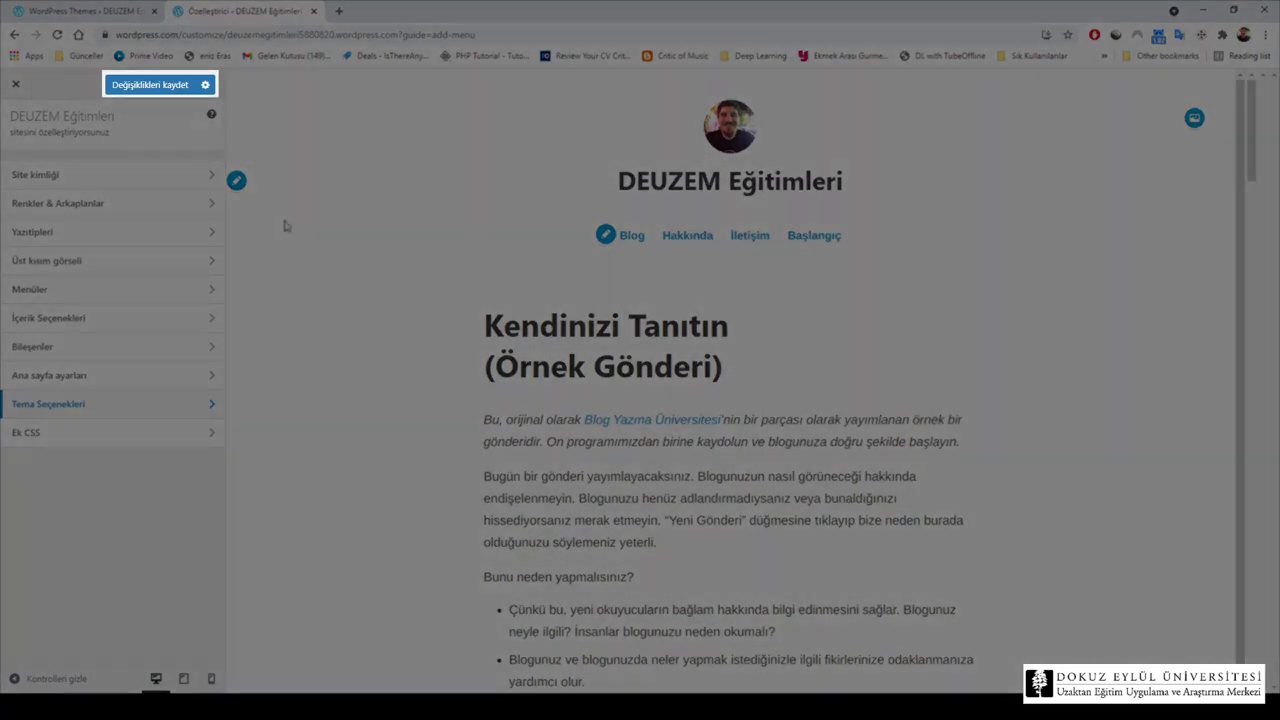
{"action": "left_click", "coordinate": [134, 87]}
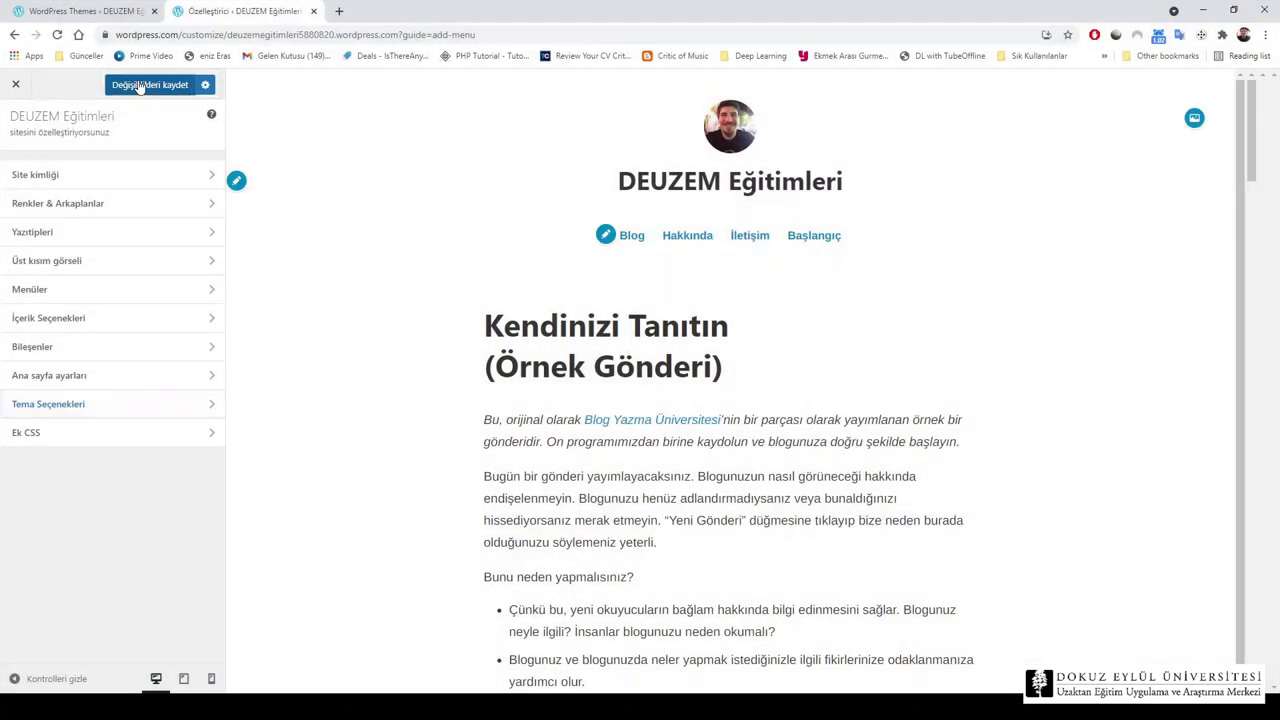
{"action": "left_click", "coordinate": [140, 86]}
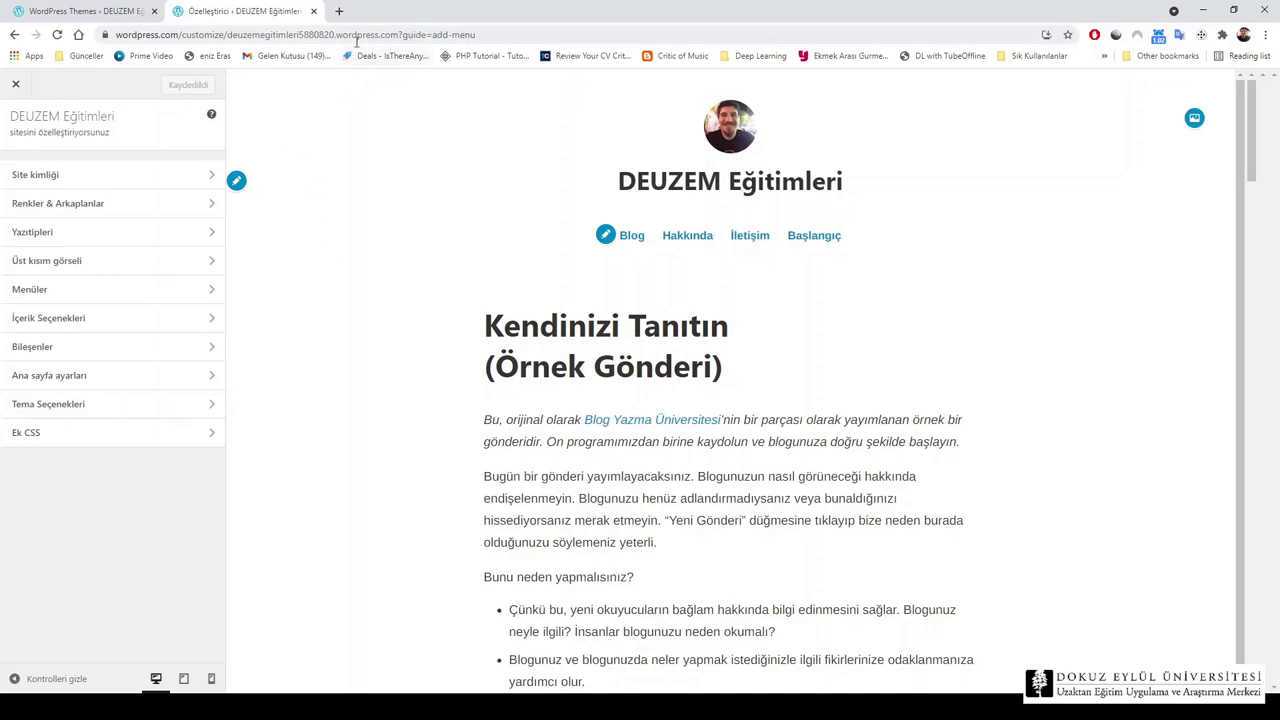
{"action": "left_click", "coordinate": [16, 84]}
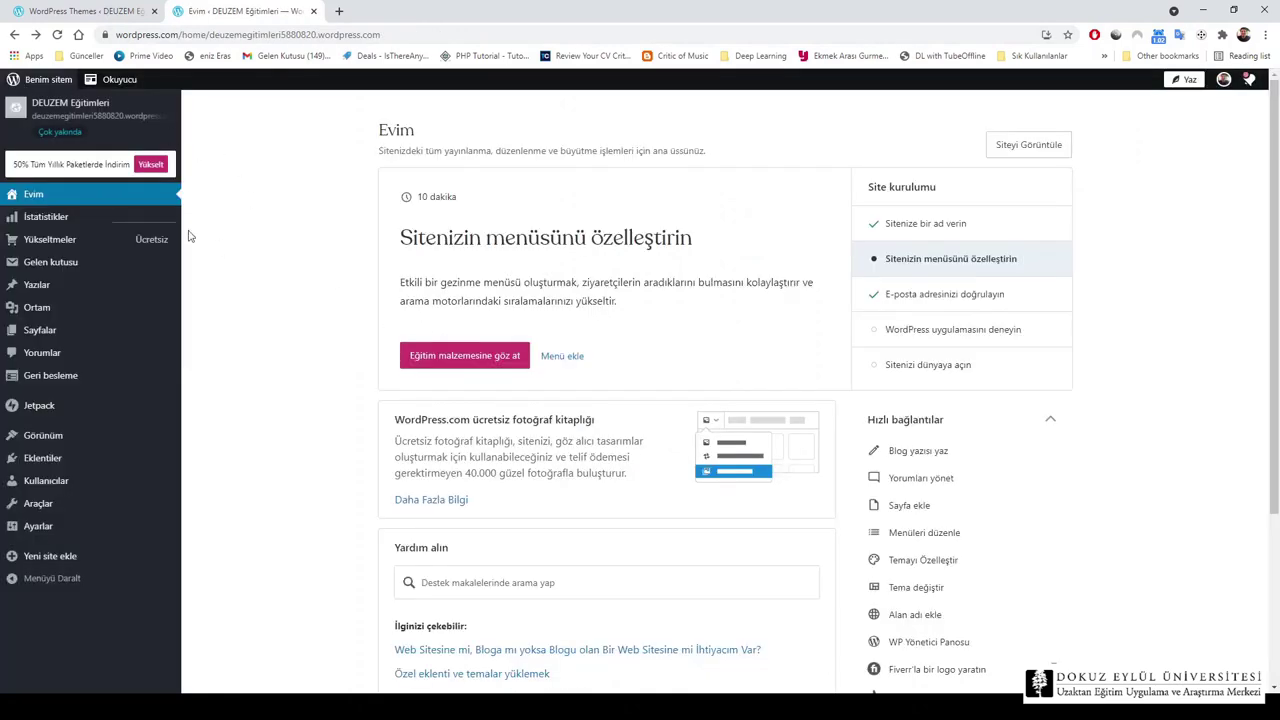
Open the site's preview, copy its address deuzemegitimleri5880820.wordpress.com and load it in a new browser tab
{"action": "left_click", "coordinate": [94, 120]}
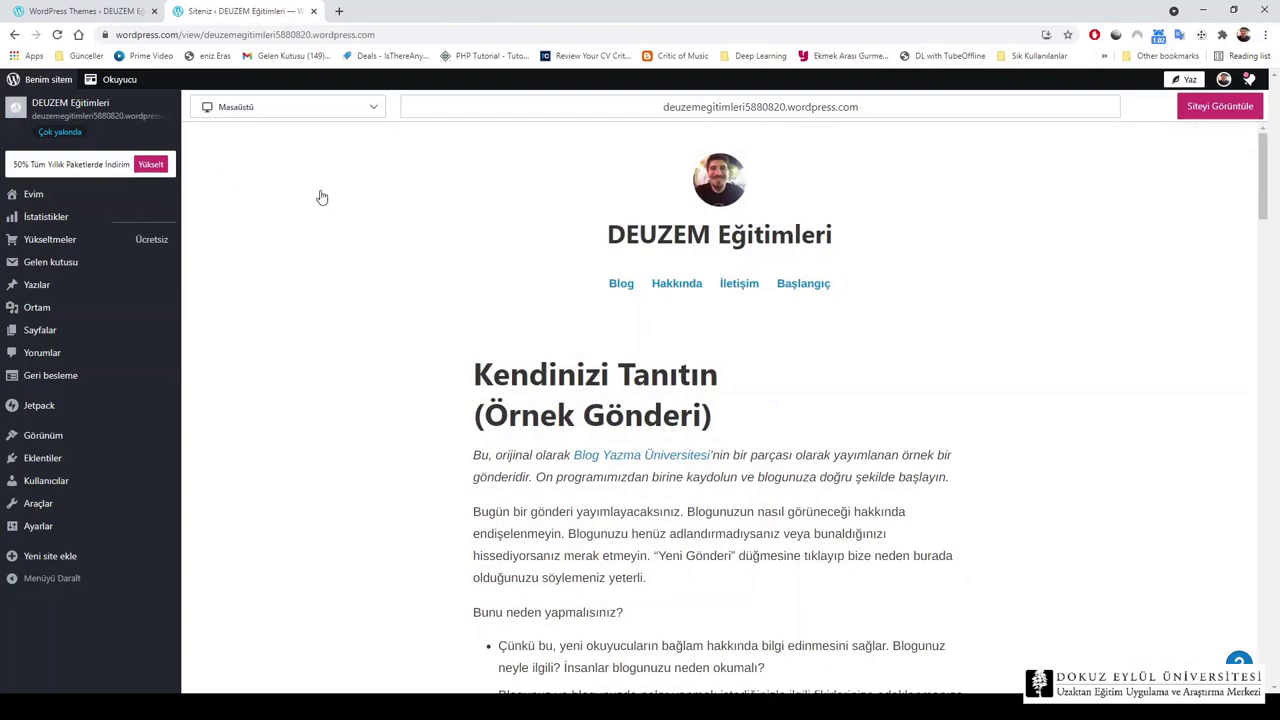
{"action": "left_click", "coordinate": [713, 106]}
{"action": "key", "text": "ctrl+c"}
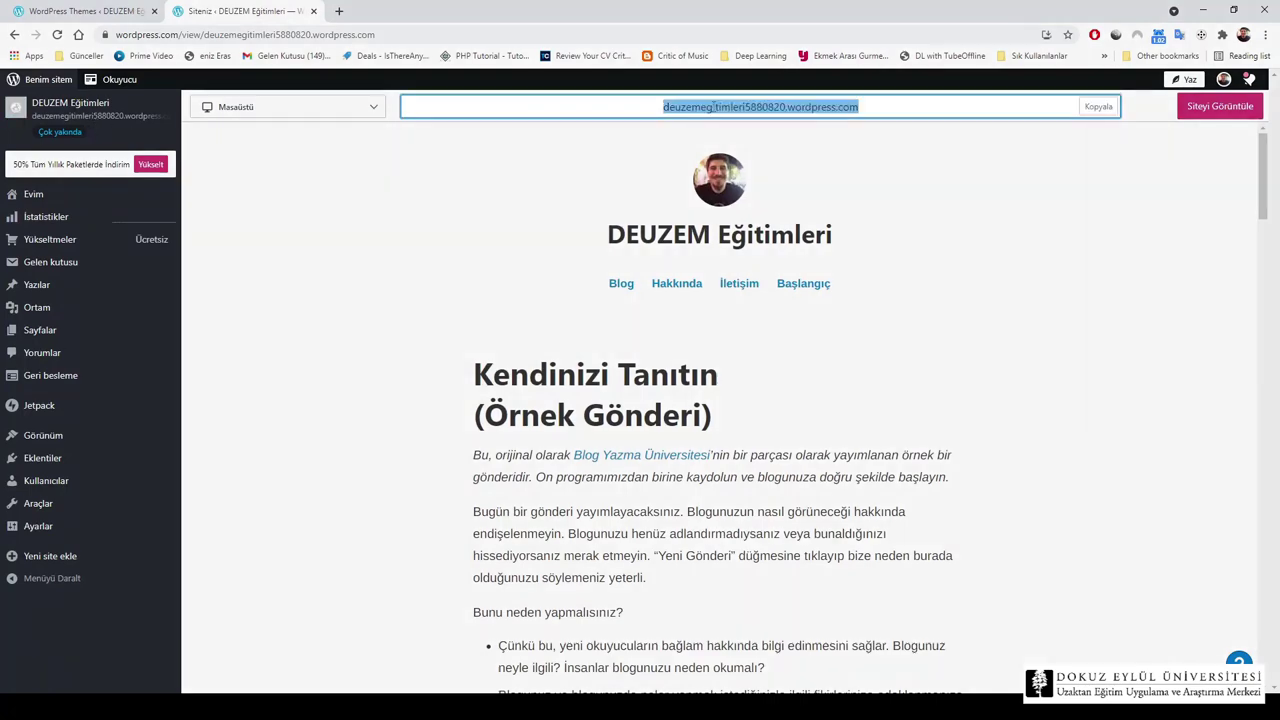
{"action": "key", "text": "ctrl+t"}
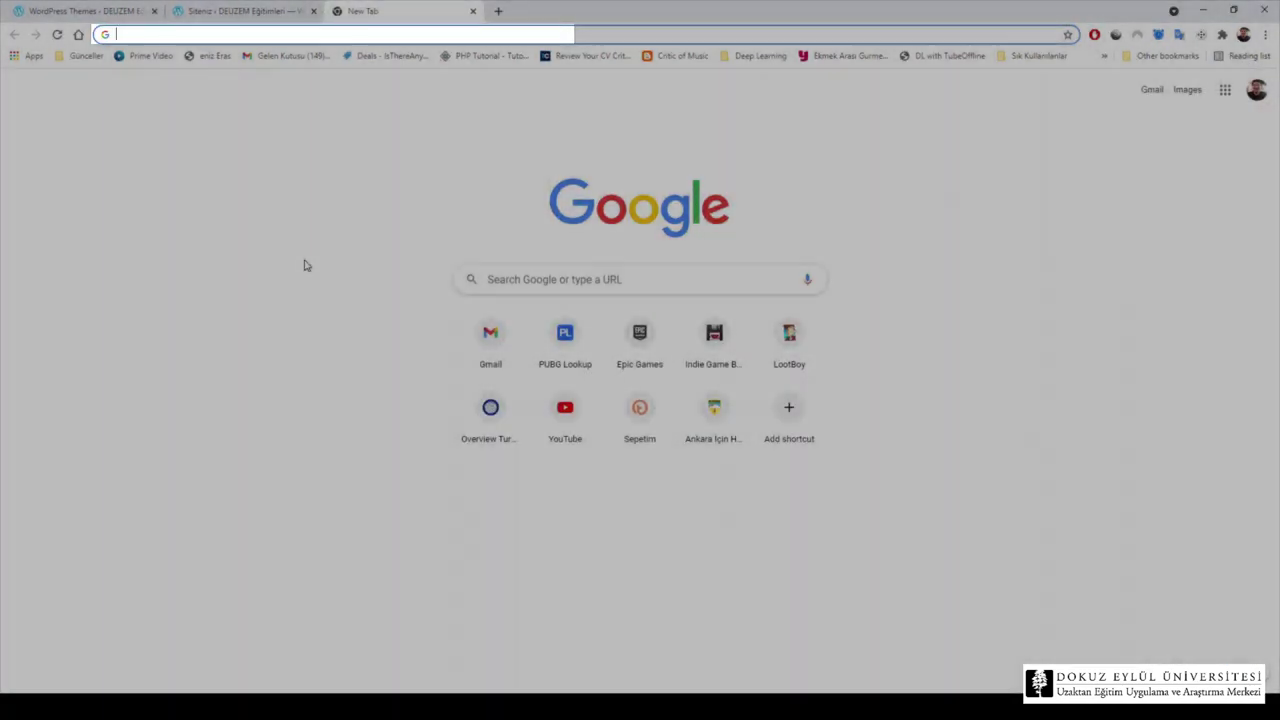
{"action": "key", "text": "ctrl+v"}
{"action": "key", "text": "Return"}
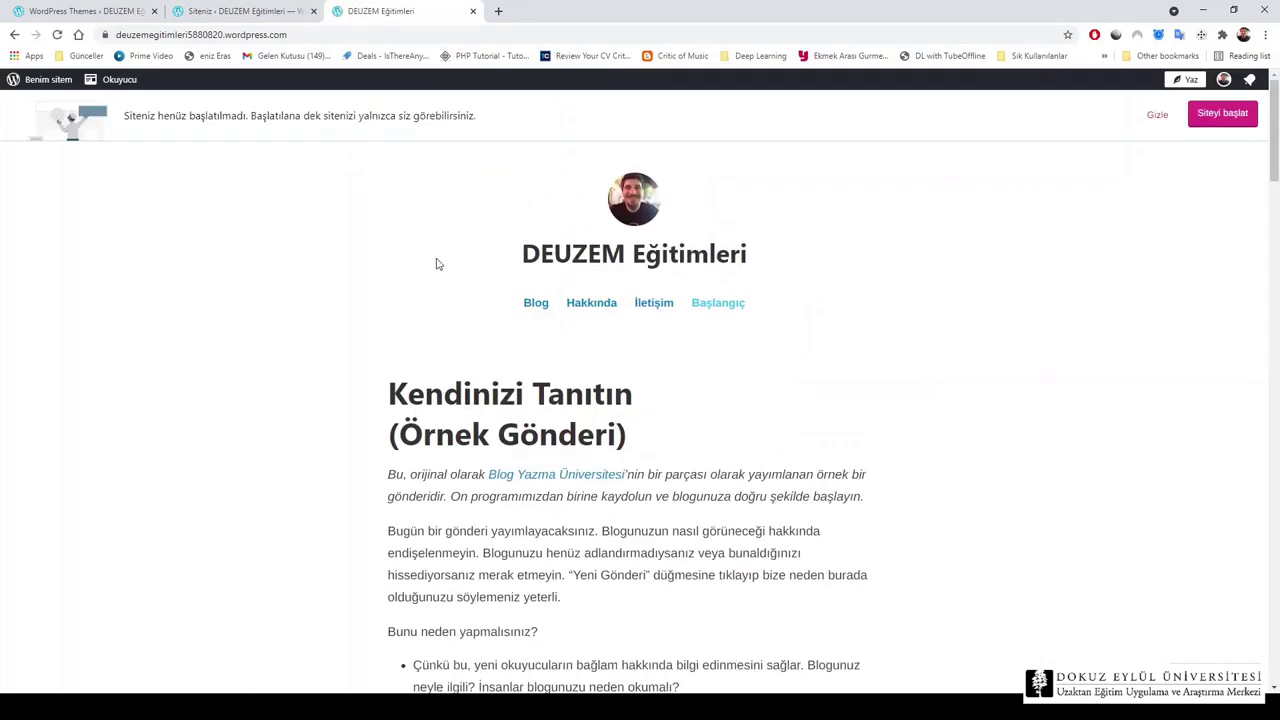
Look through the sample posts on the site's home page down to the footer and return to the header
{"action": "scroll", "coordinate": [172, 307], "scroll_direction": "down", "scroll_amount": 8}
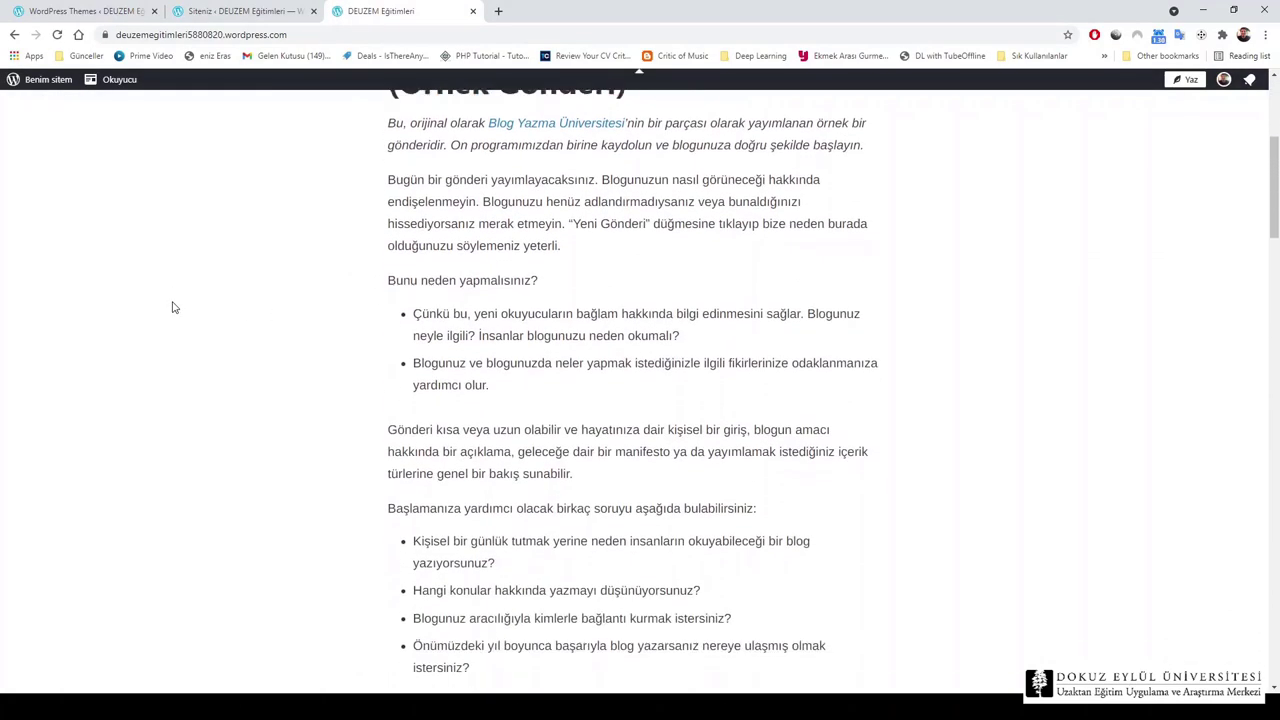
{"action": "scroll", "coordinate": [172, 307], "scroll_direction": "down", "scroll_amount": 8}
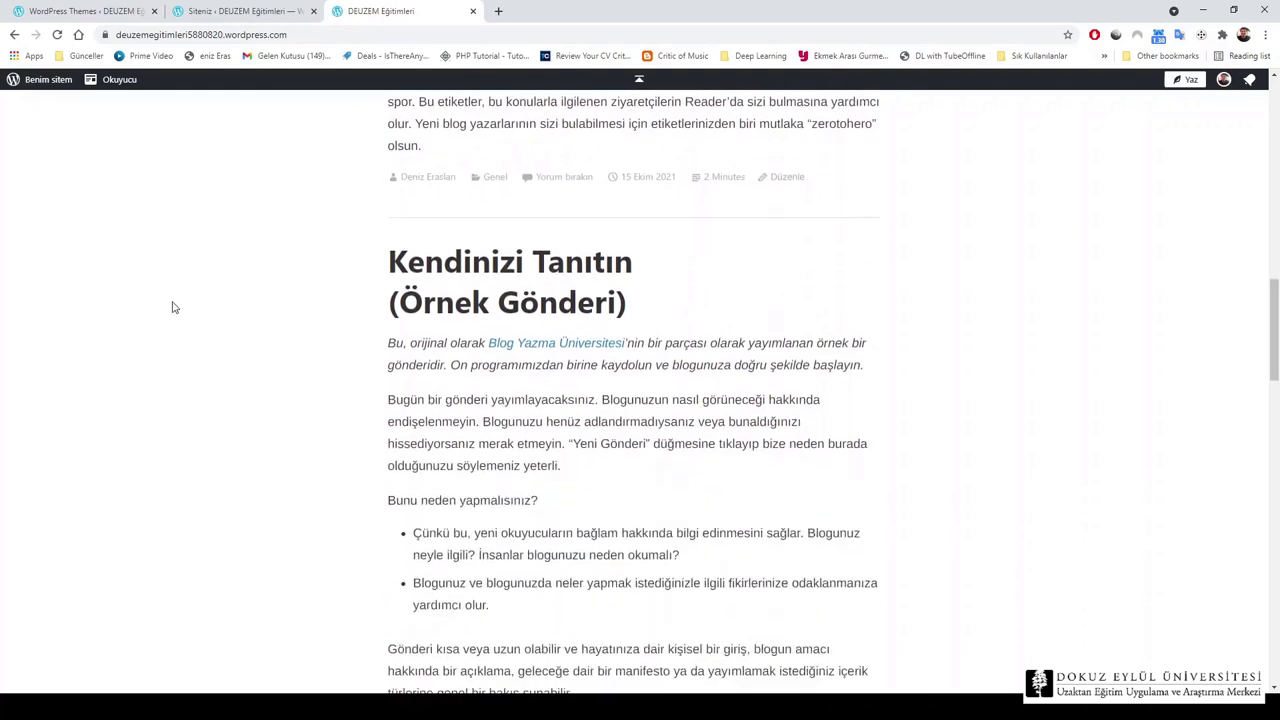
{"action": "scroll", "coordinate": [172, 307], "scroll_direction": "down", "scroll_amount": 8}
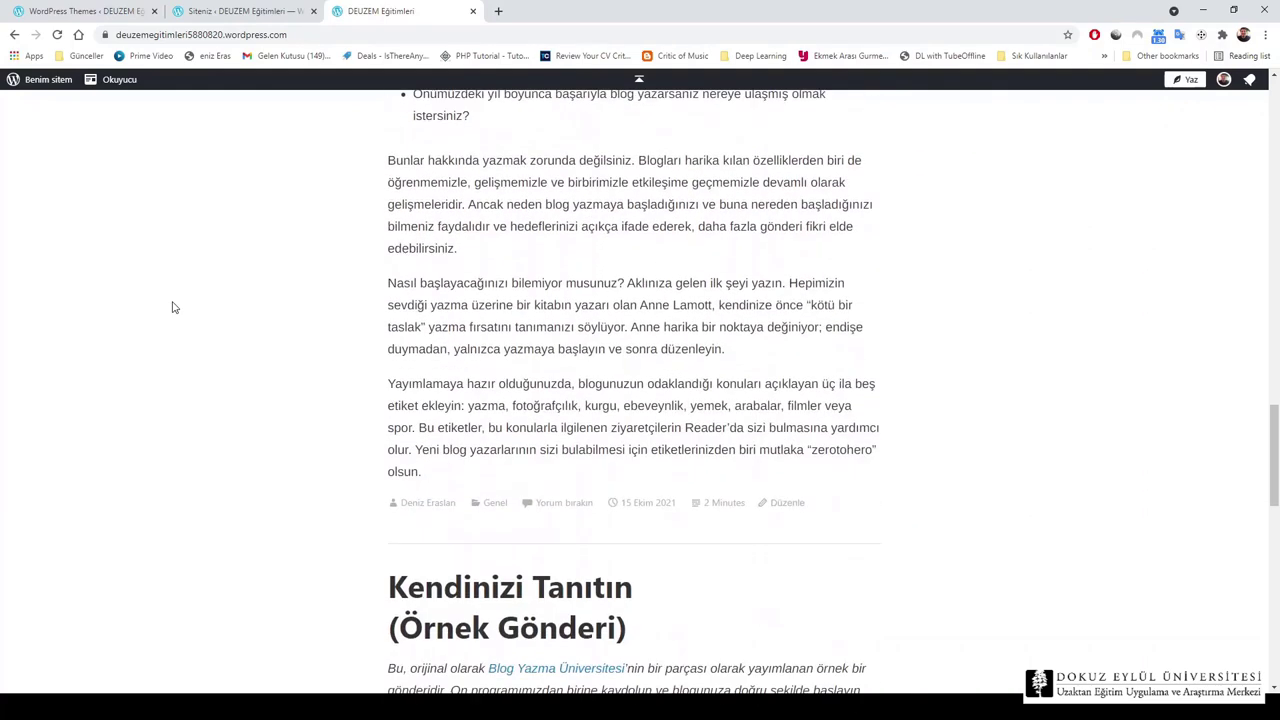
{"action": "scroll", "coordinate": [172, 307], "scroll_direction": "down", "scroll_amount": 8}
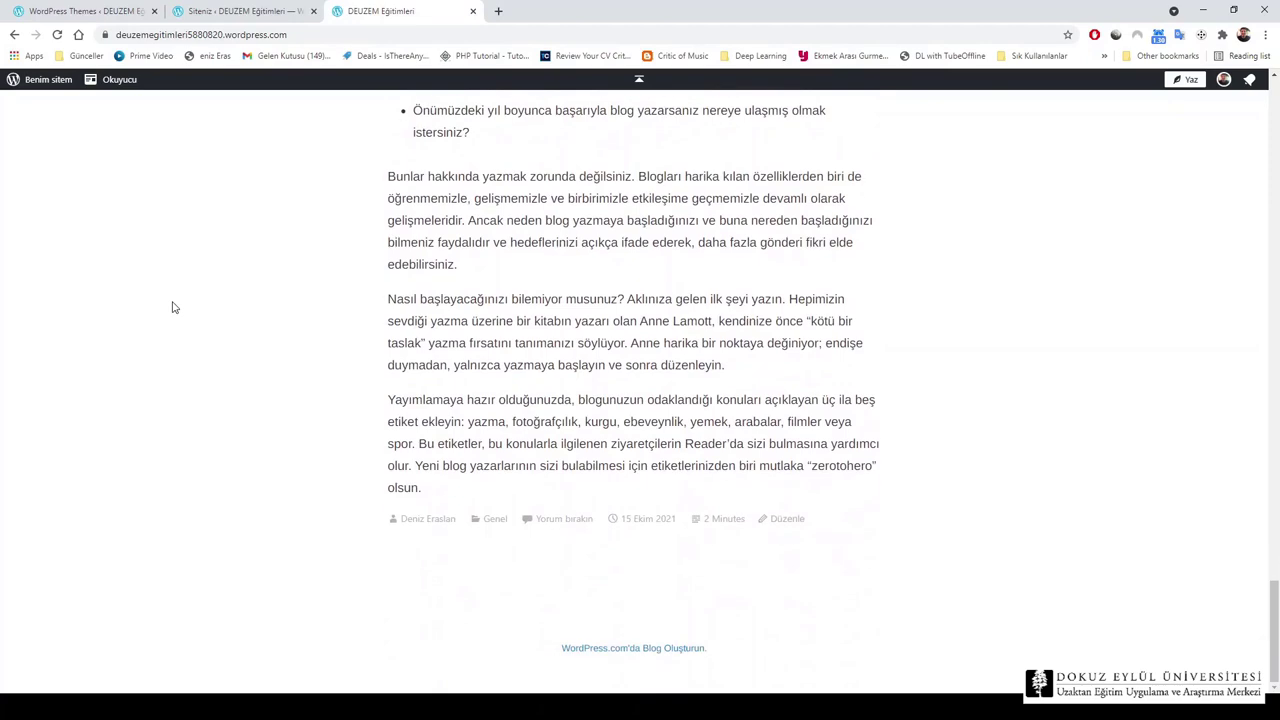
{"action": "scroll", "coordinate": [172, 313], "scroll_direction": "up", "scroll_amount": 5}
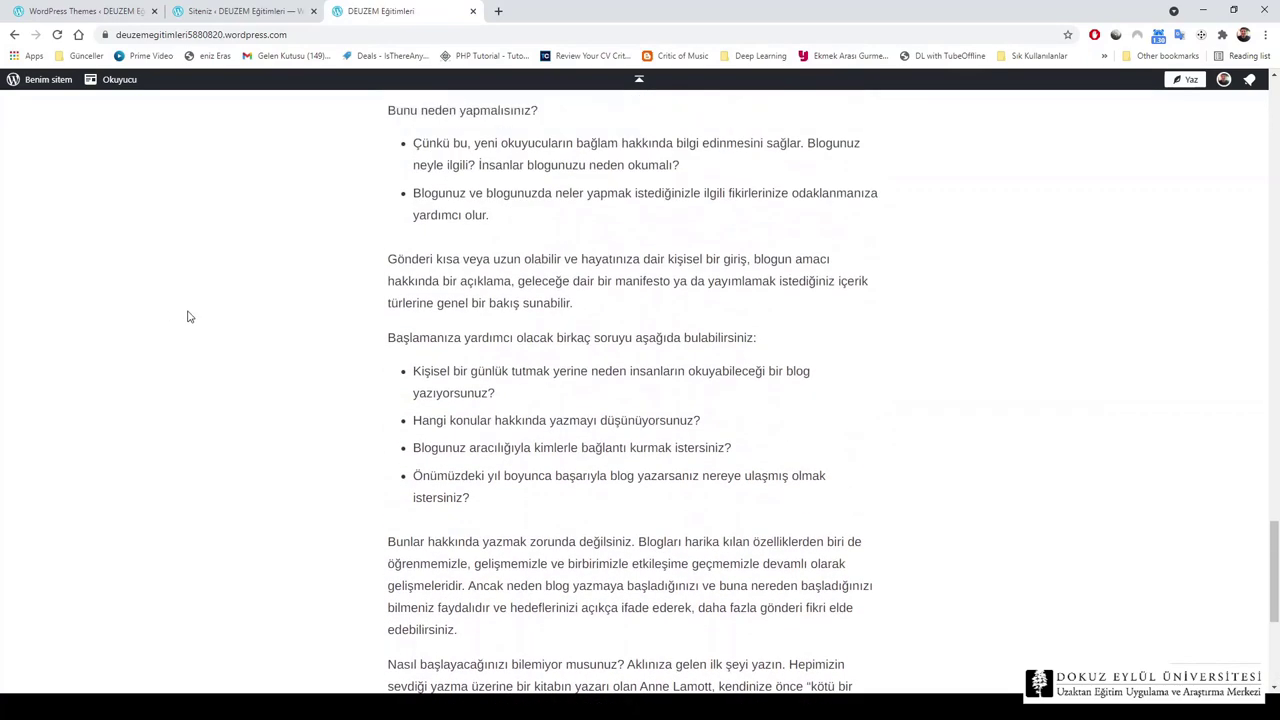
{"action": "left_click_drag", "start_coordinate": [1260, 557], "coordinate": [1263, 140]}
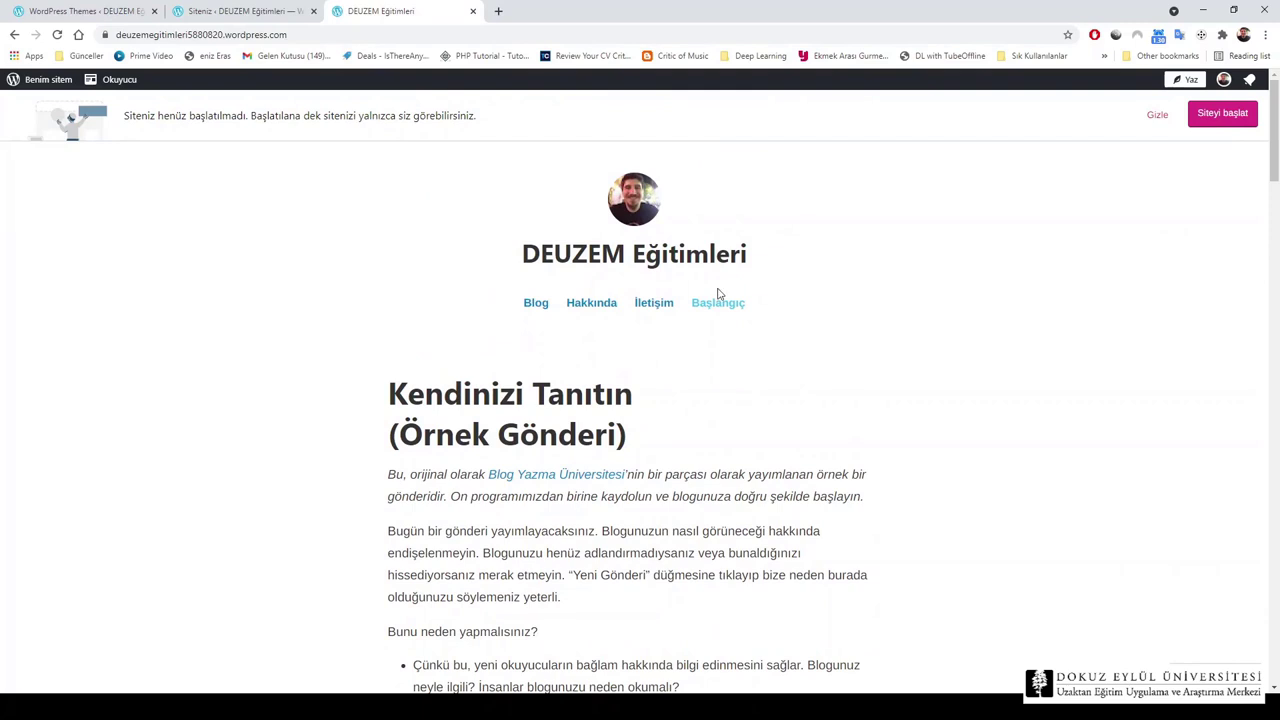
Close the site's browser tab, open the site's media library and check the option for adding new media
{"action": "middle_click", "coordinate": [366, 14]}
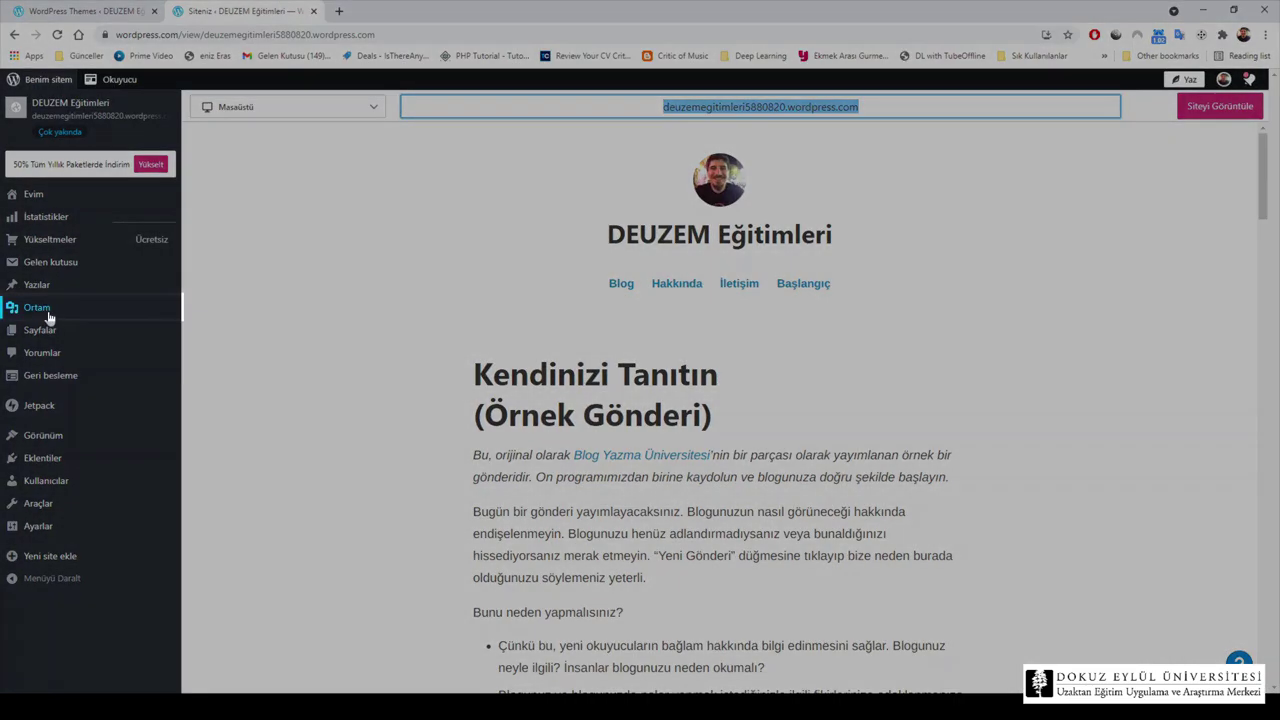
{"action": "left_click", "coordinate": [40, 310]}
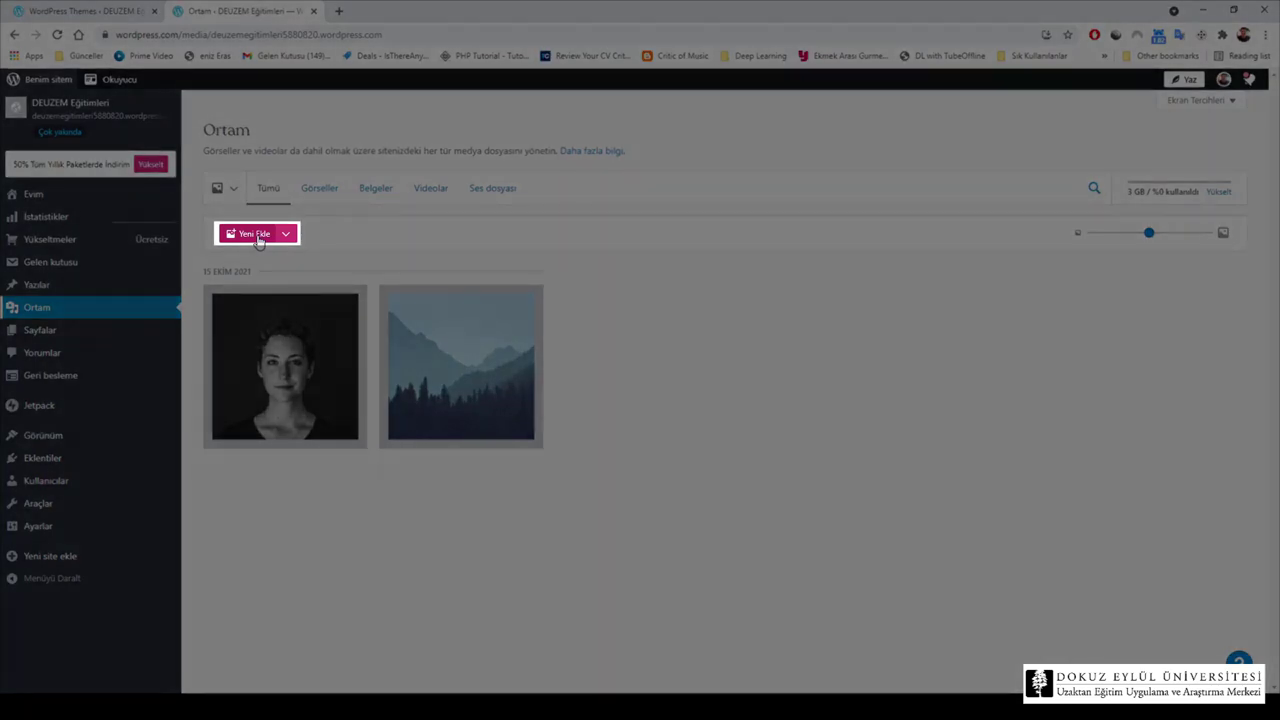
{"action": "left_click", "coordinate": [258, 238]}
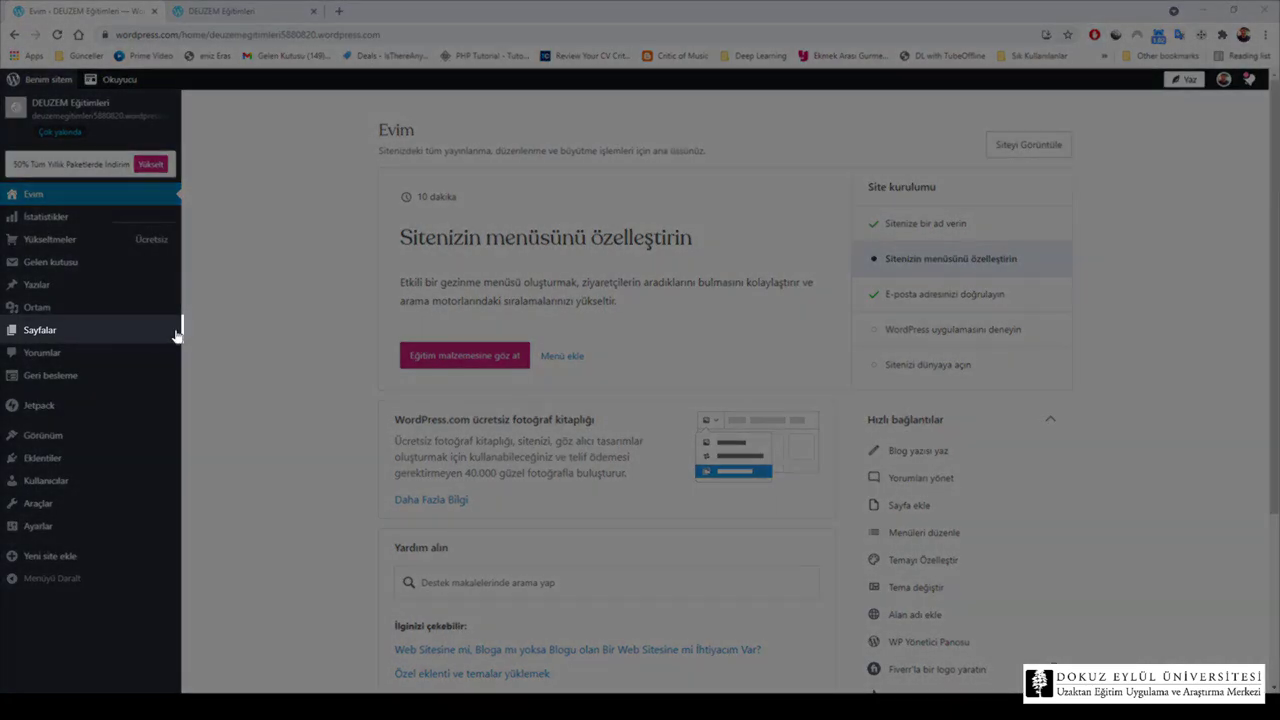
Open the list of all site pages and compare it with the navigation menu on the live site
{"action": "mouse_move", "coordinate": [143, 337]}
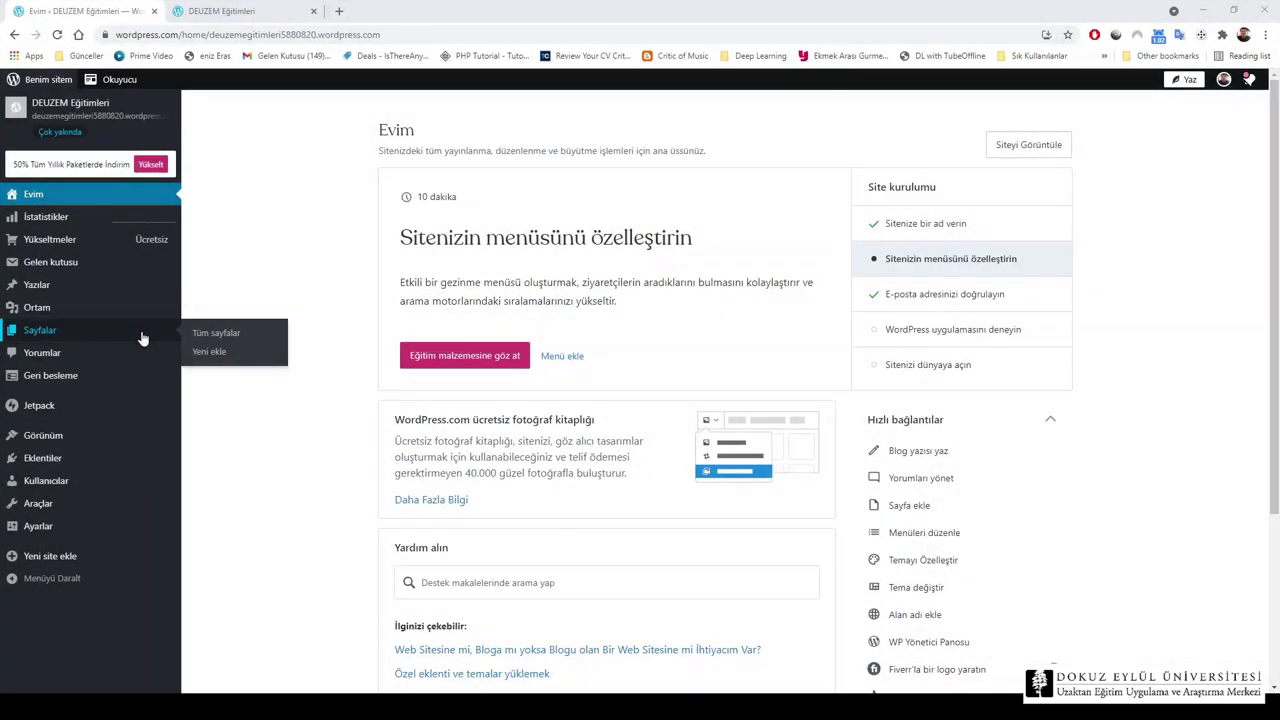
{"action": "left_click", "coordinate": [142, 337]}
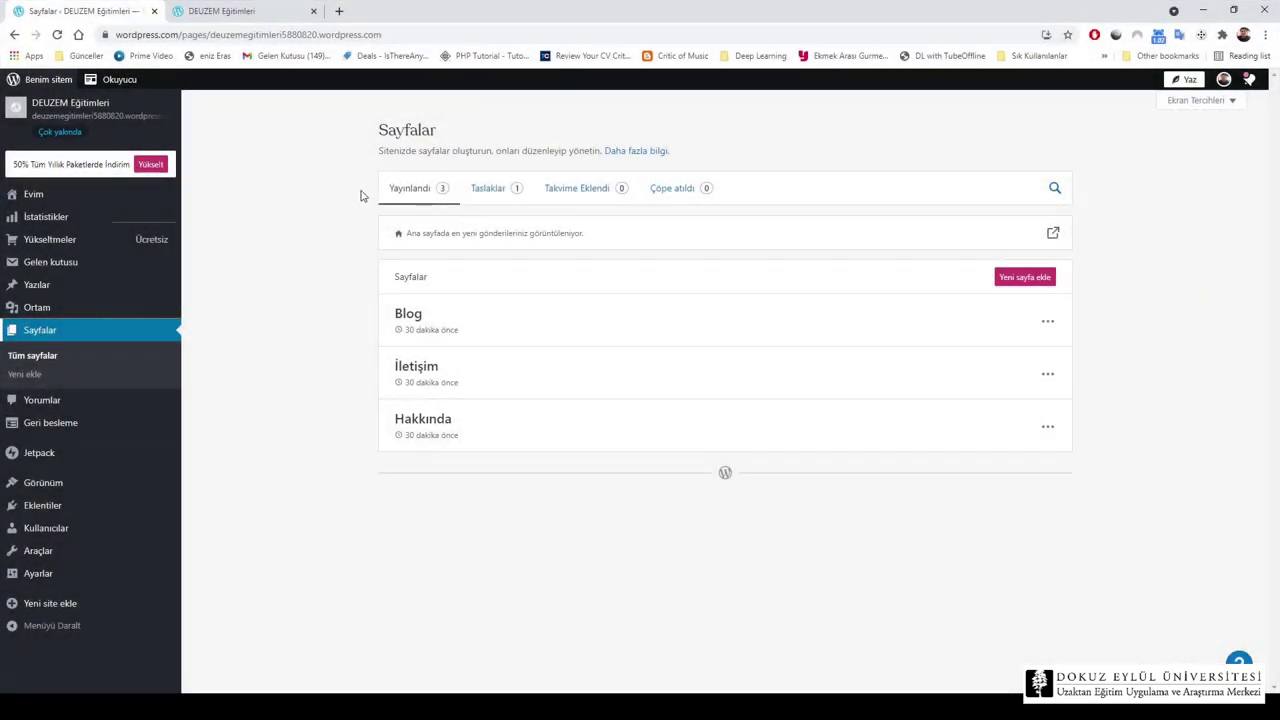
{"action": "left_click", "coordinate": [270, 14]}
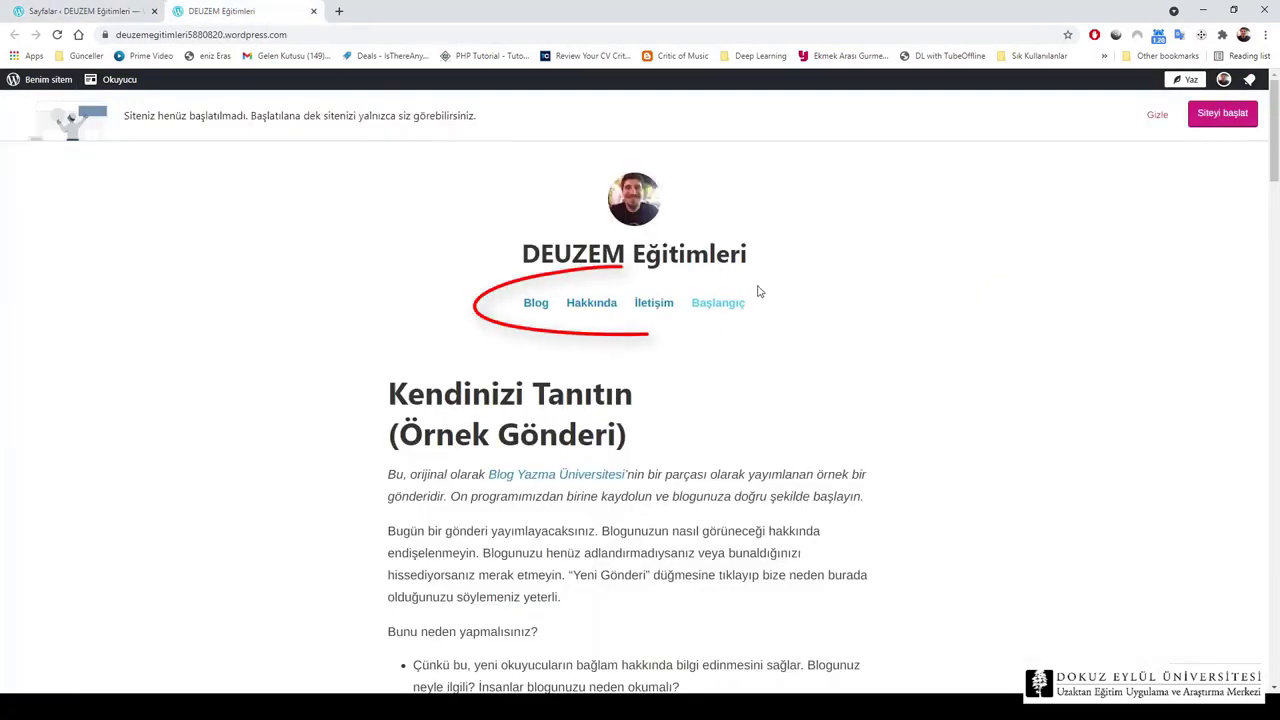
{"action": "left_click", "coordinate": [101, 11]}
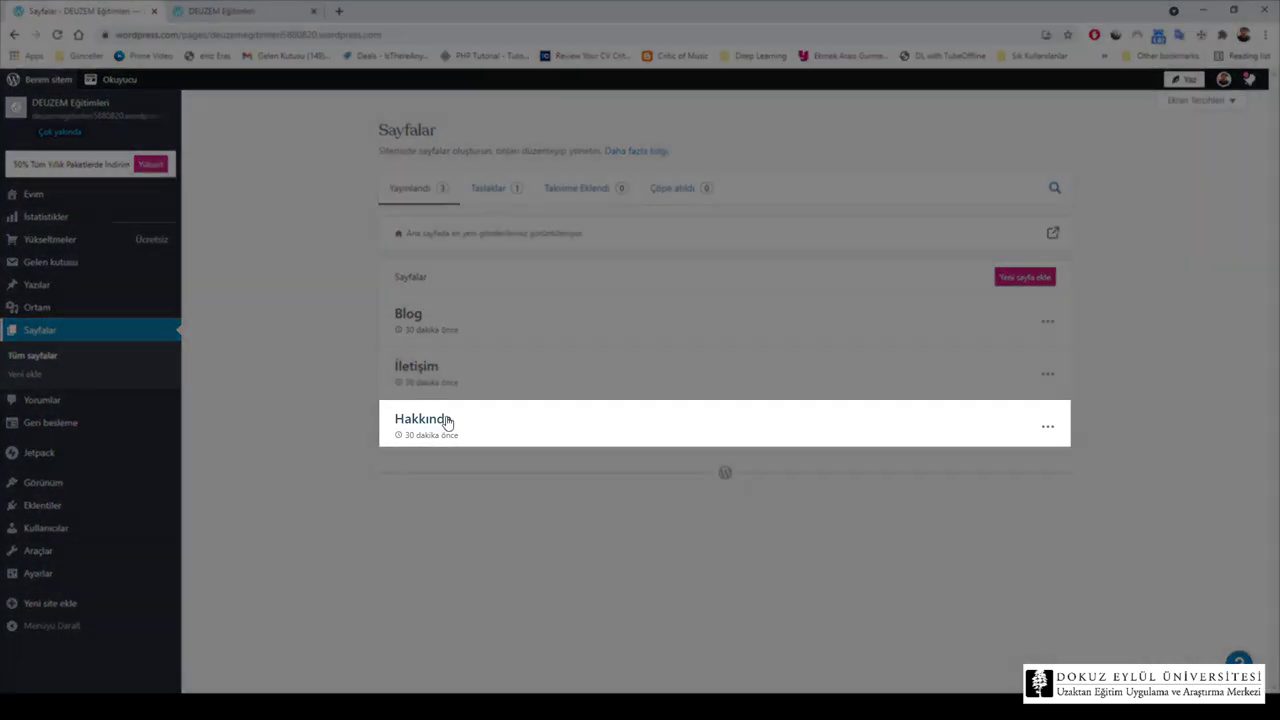
Open the Hakkında page for editing and review the sources available for replacing its portrait image
{"action": "left_click", "coordinate": [447, 420]}
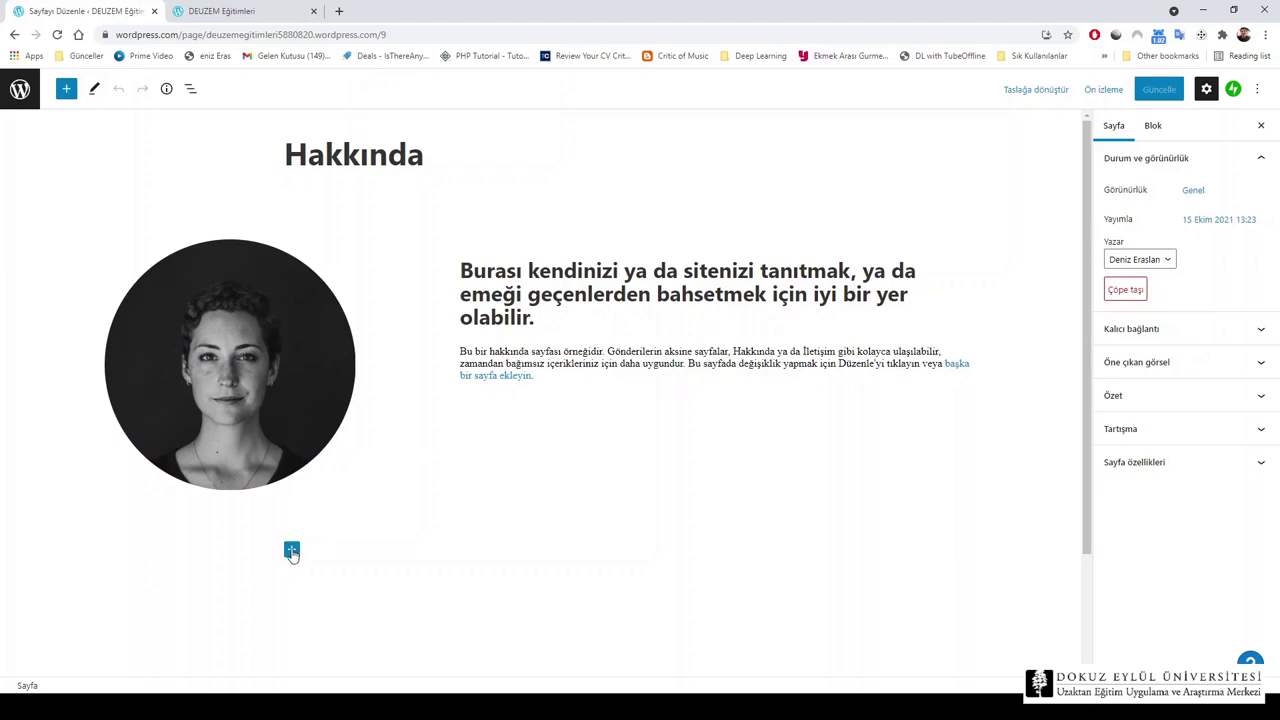
{"action": "left_click", "coordinate": [278, 428]}
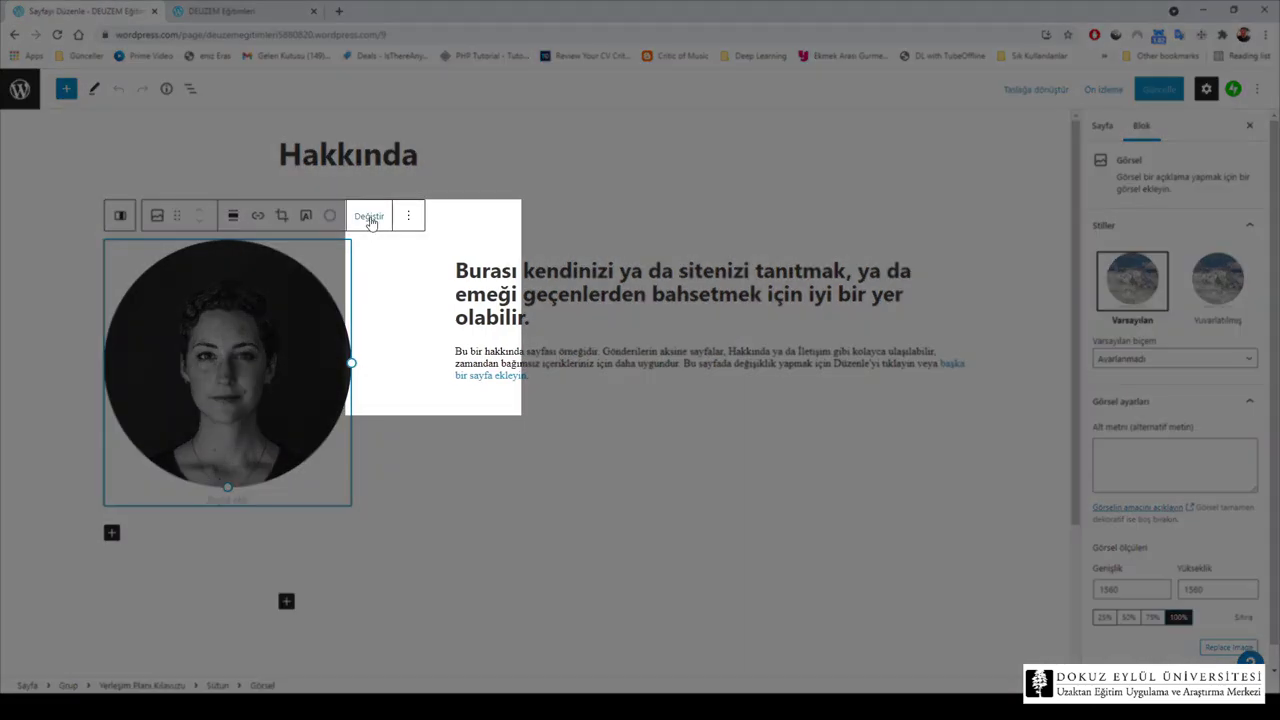
{"action": "left_click", "coordinate": [369, 217]}
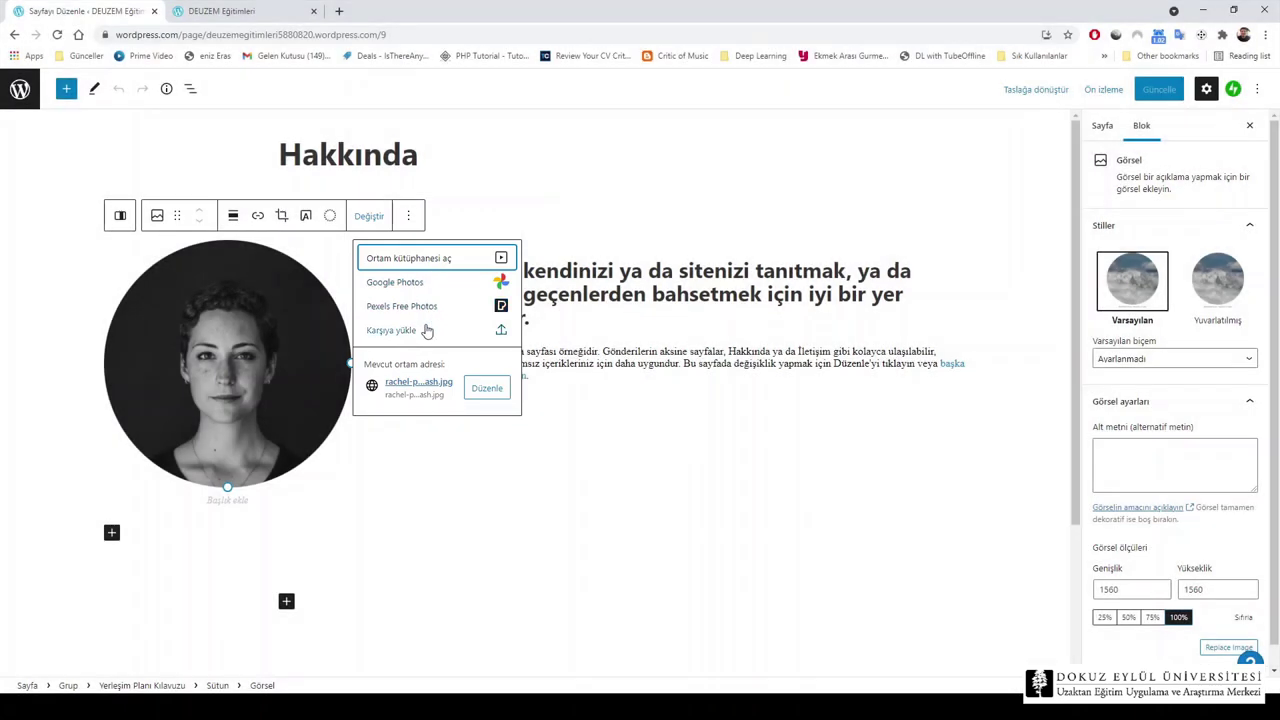
{"action": "left_click", "coordinate": [564, 440]}
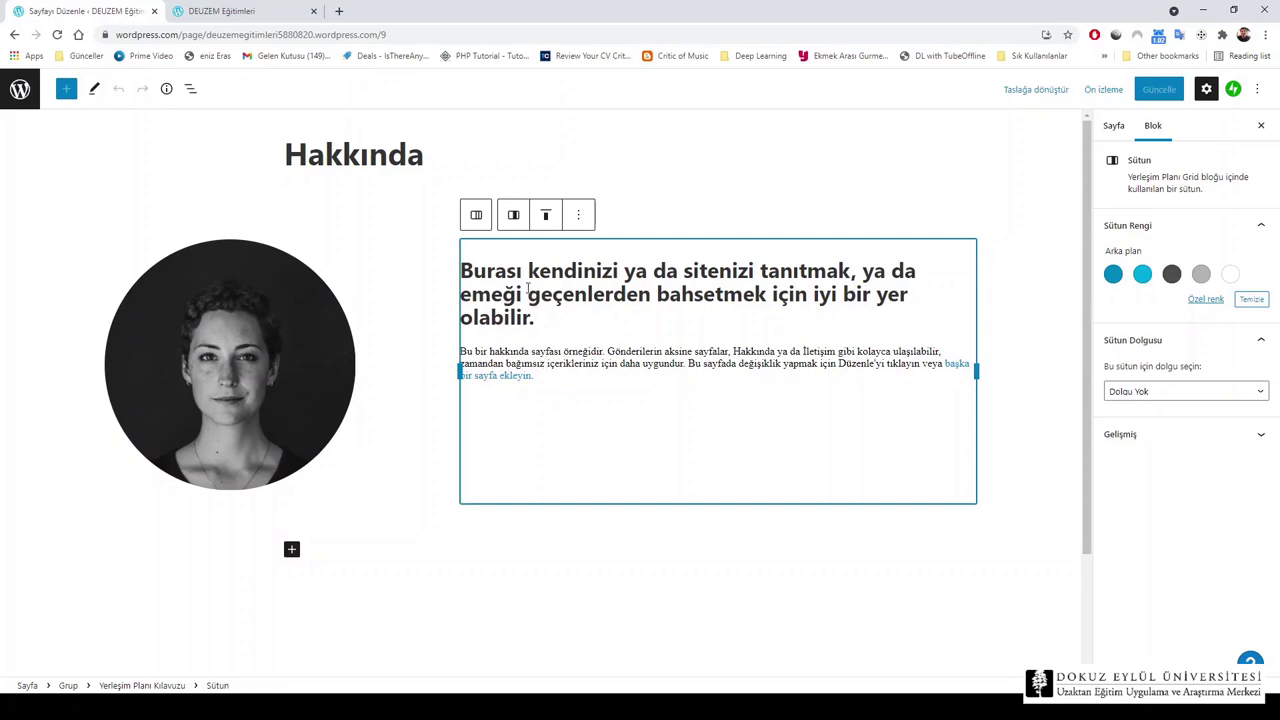
Add a paragraph below the Hakkında page's columns reading "Bu eğitim DEUZEM tarafından gerçekleştirilmektedir."
{"action": "left_click", "coordinate": [614, 560]}
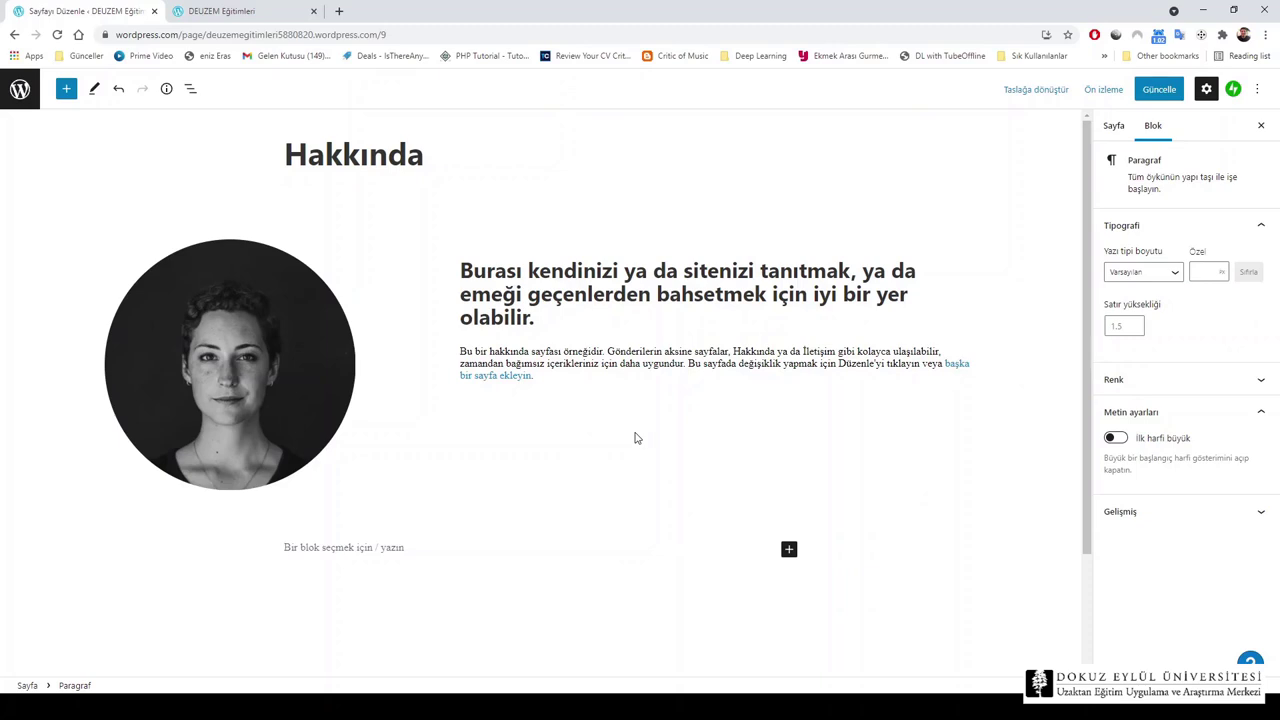
{"action": "scroll", "coordinate": [634, 438], "scroll_direction": "down", "scroll_amount": 1}
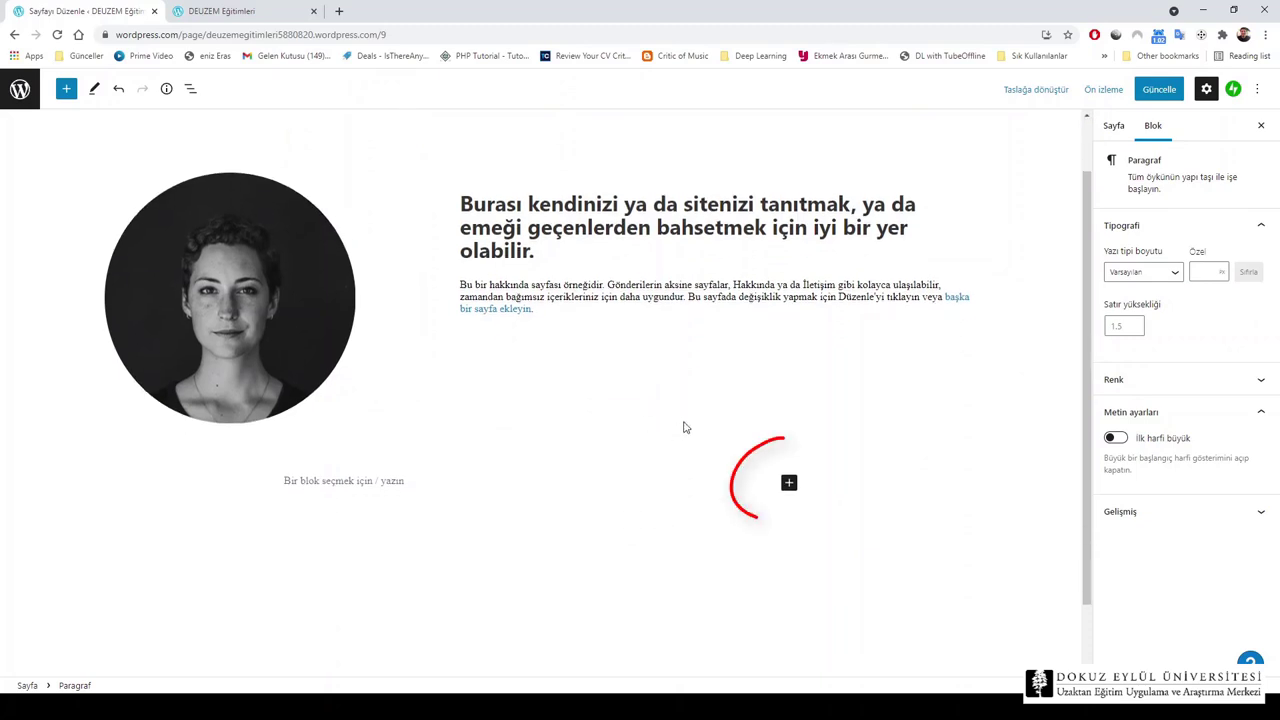
{"action": "left_click", "coordinate": [789, 484]}
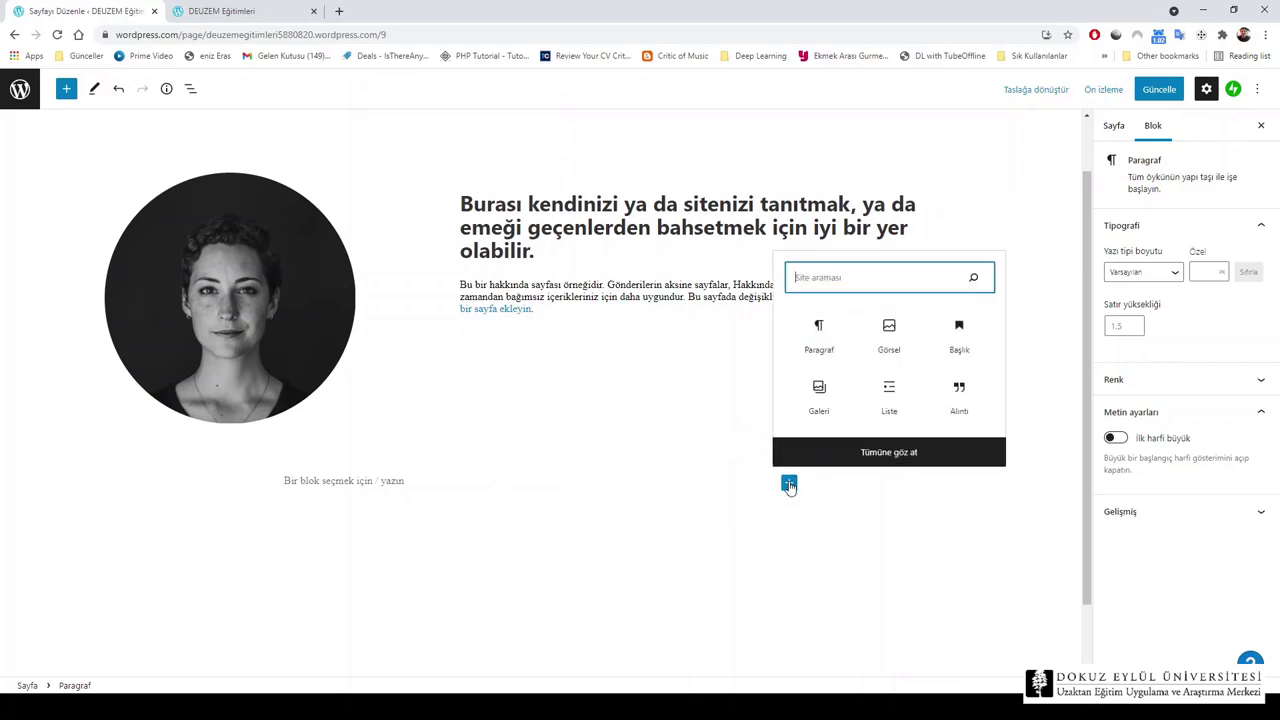
{"action": "left_click", "coordinate": [819, 338]}
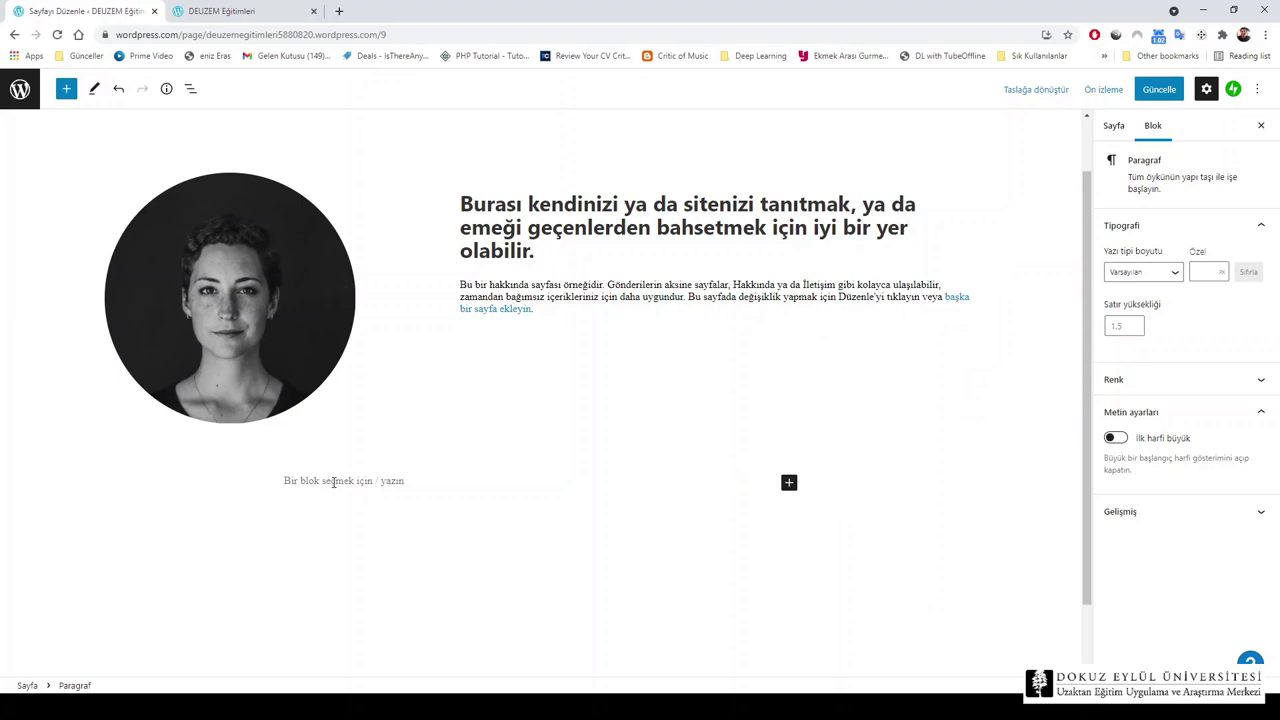
{"action": "type", "text": "B"}
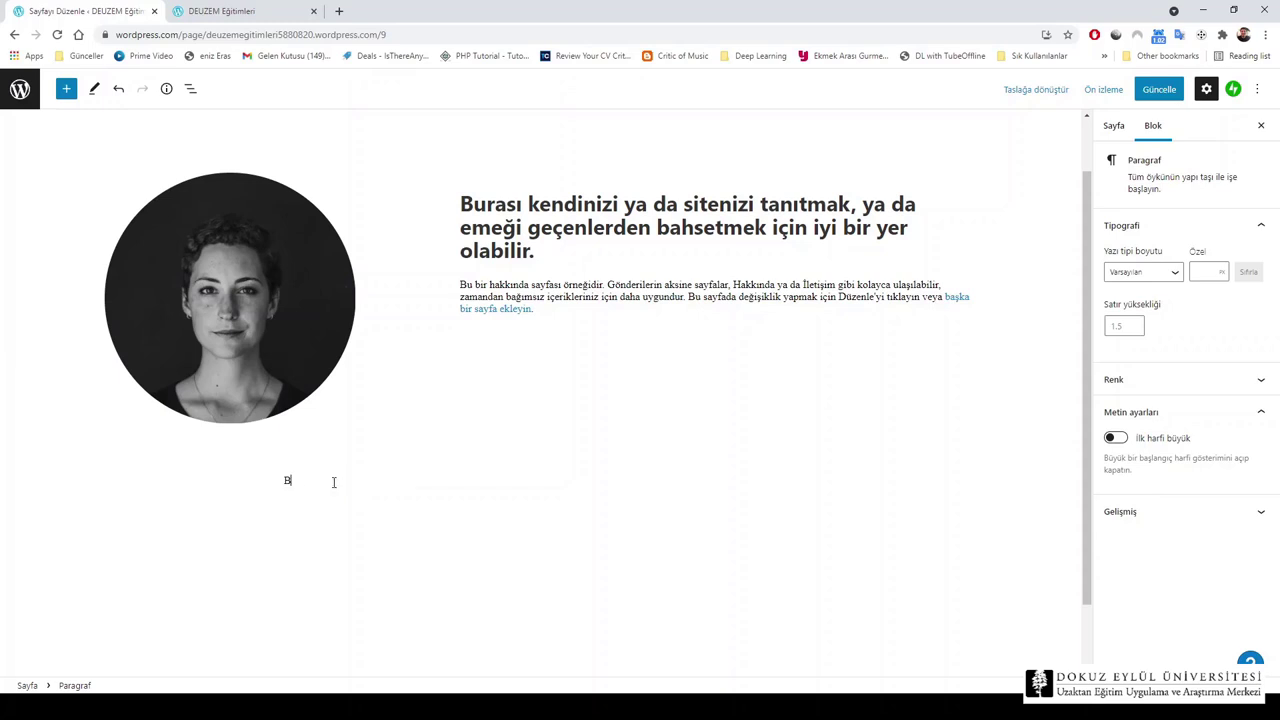
{"action": "type", "text": "u eğitim DEUZEM tarafından "}
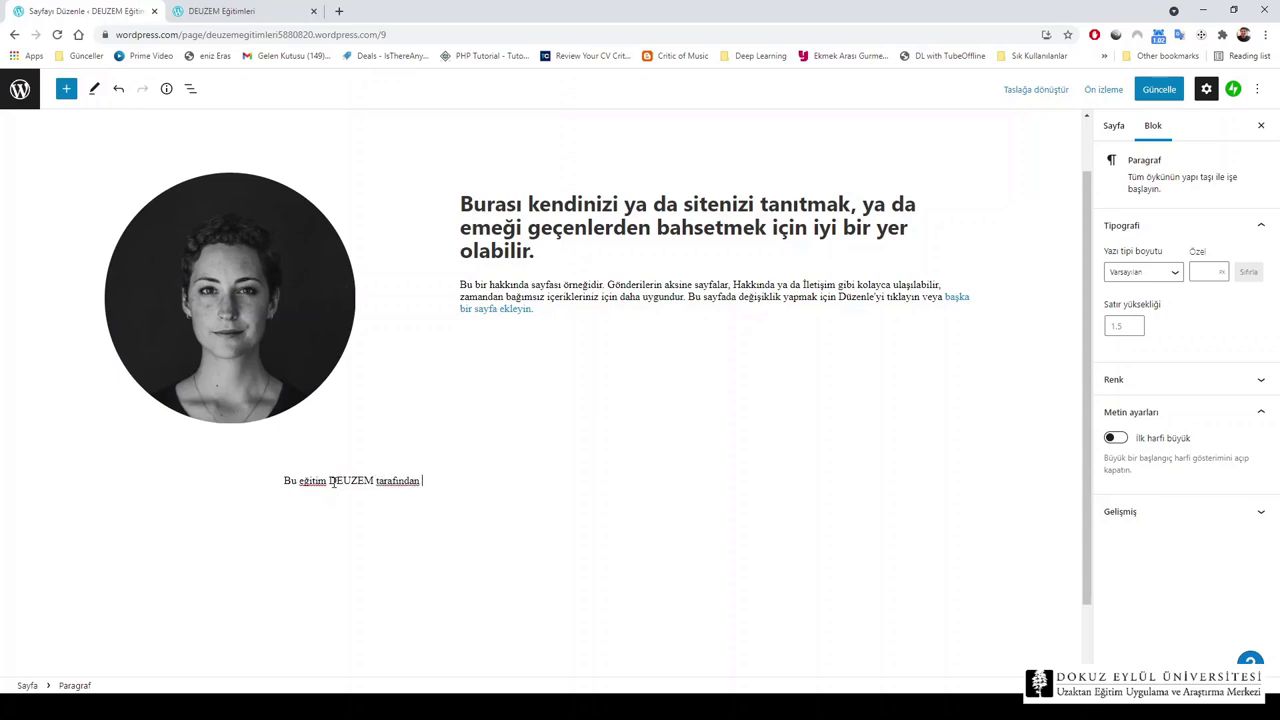
{"action": "type", "text": "gerçekleştirilmektedir."}
Review the new paragraph's block options and try moving the block up toward the text column
{"action": "left_click", "coordinate": [513, 451]}
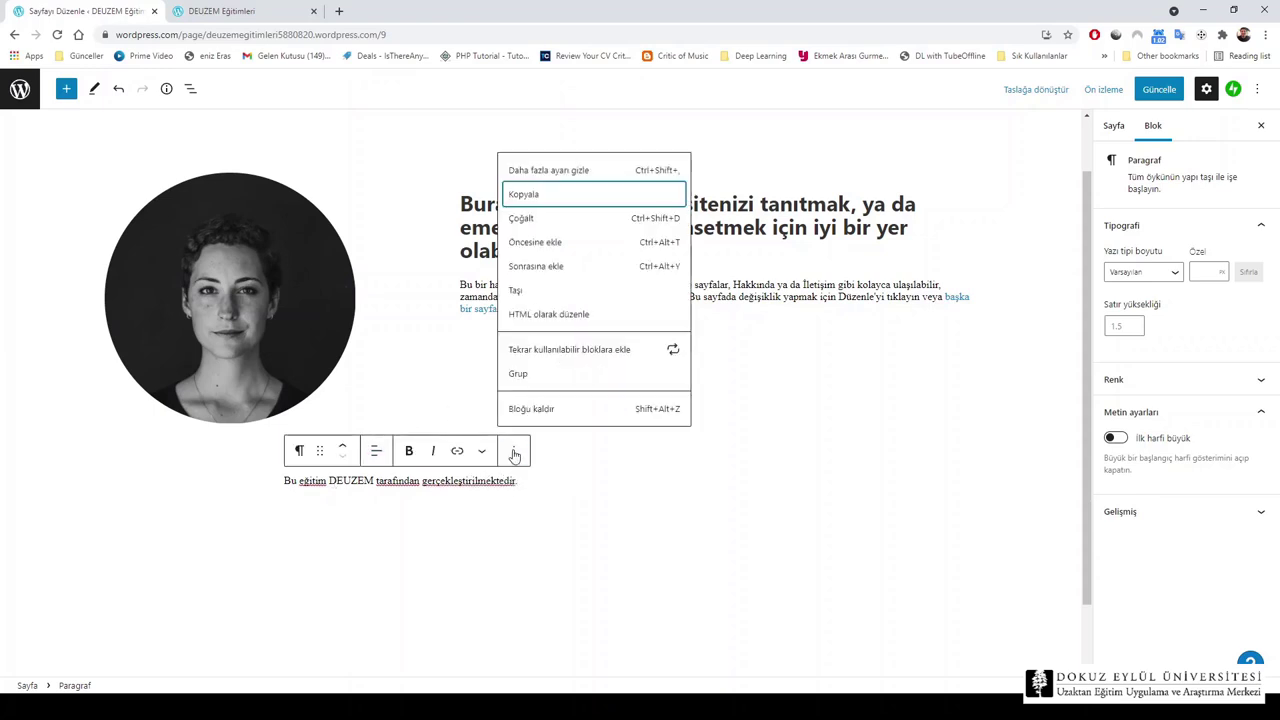
{"action": "left_click", "coordinate": [586, 462]}
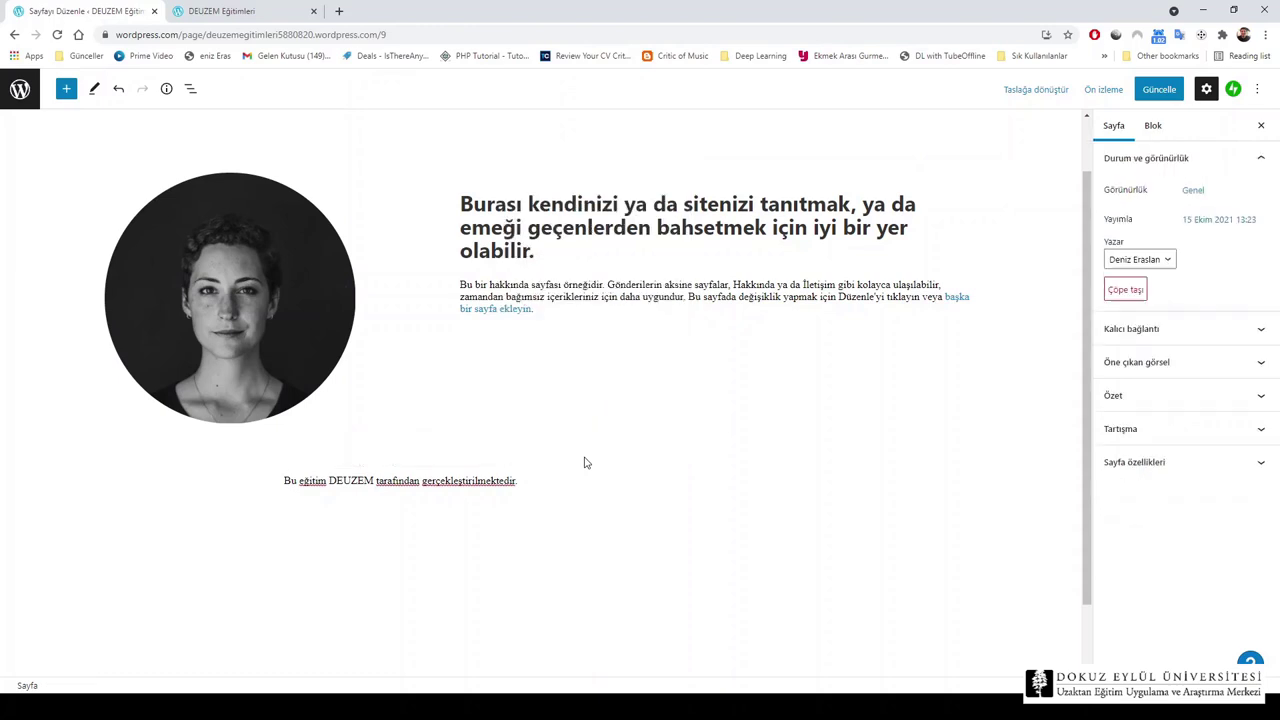
{"action": "left_click", "coordinate": [493, 481]}
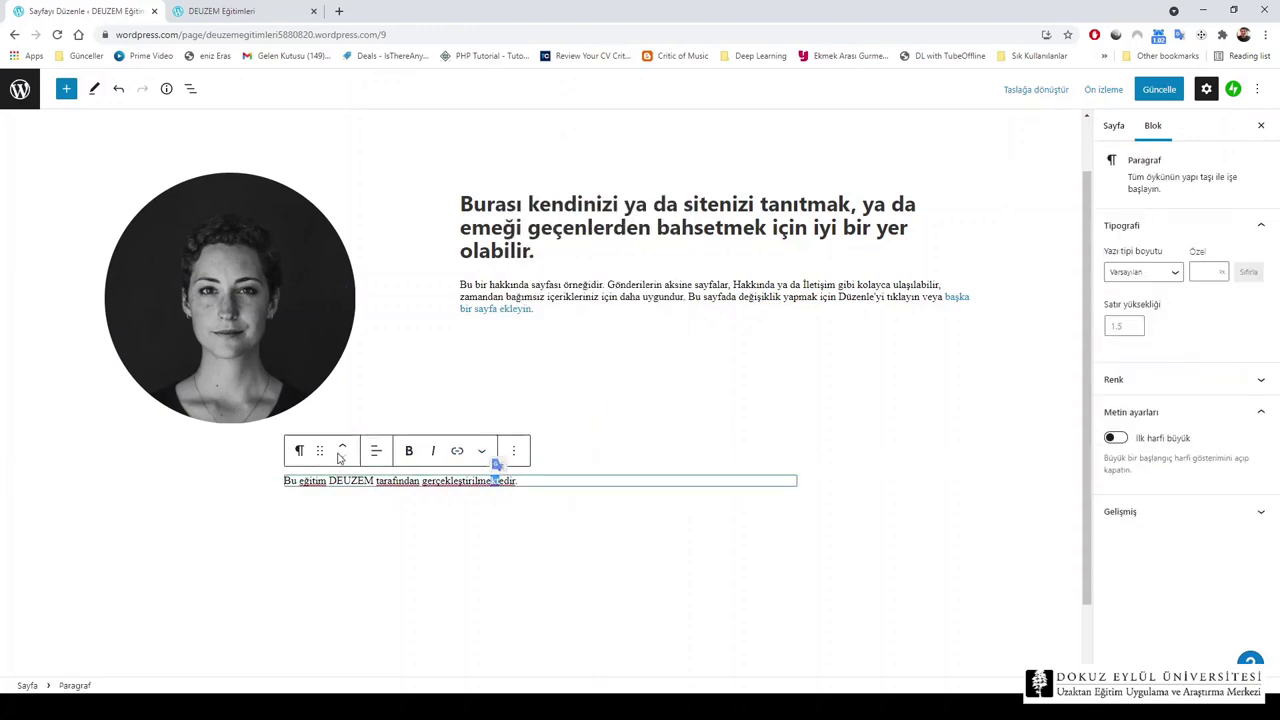
{"action": "left_click_drag", "start_coordinate": [317, 451], "coordinate": [612, 431]}
Undo the paragraph block's move and the text entered in it
{"action": "key", "text": "ctrl+z"}
{"action": "key", "text": "ctrl+z"}
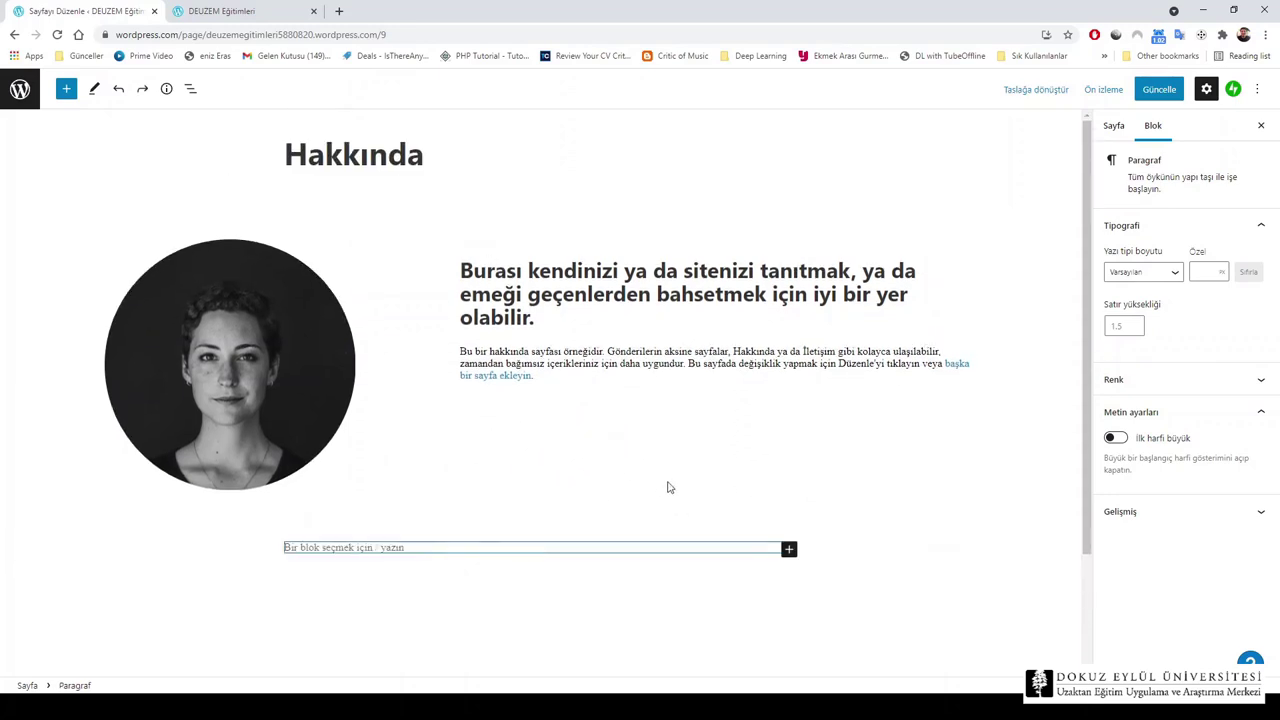
{"action": "key", "text": "ctrl+z"}
{"action": "key", "text": "ctrl+z"}
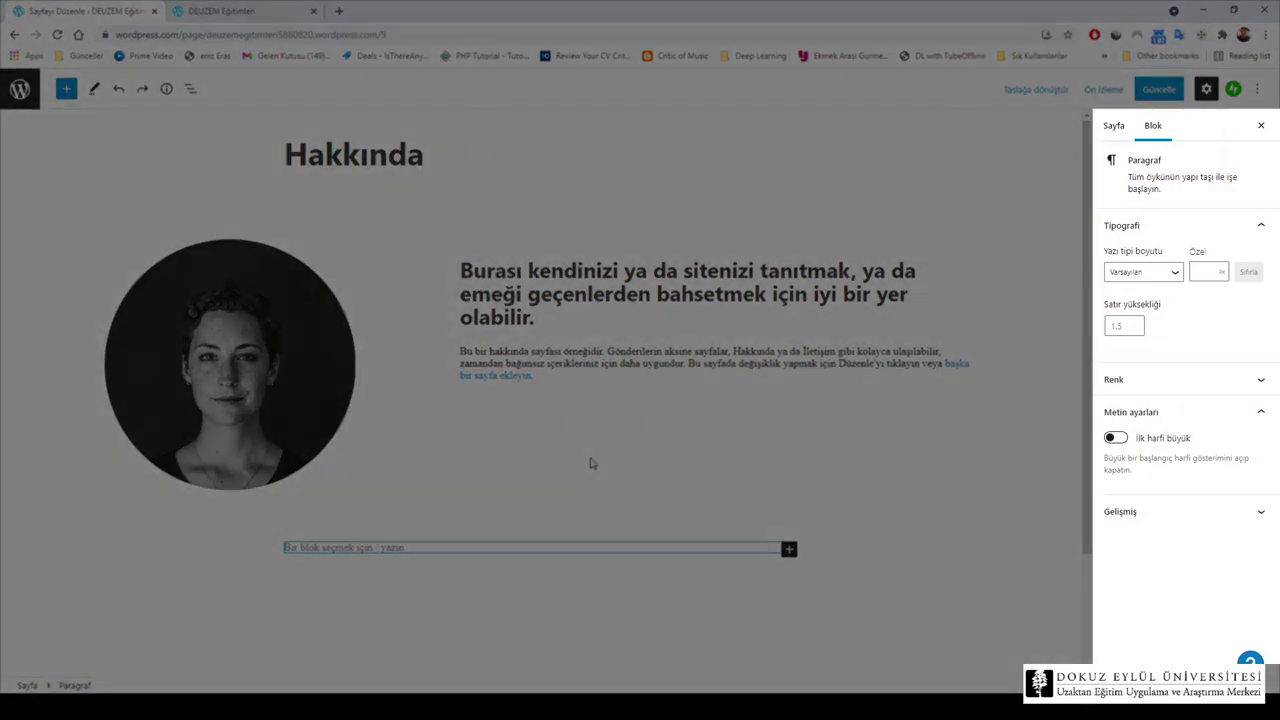
Check the Hakkında page's general settings and its block structure in the list view, closing that view again
{"action": "left_click", "coordinate": [1116, 126]}
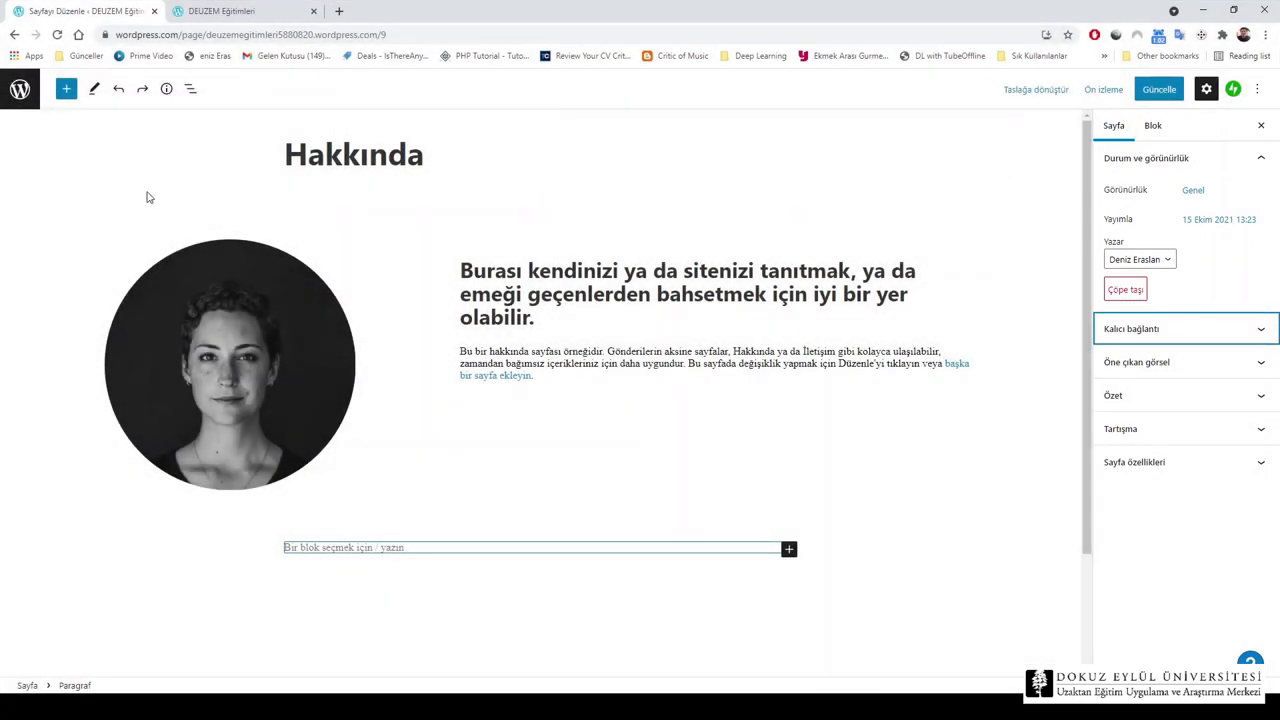
{"action": "left_click", "coordinate": [190, 89]}
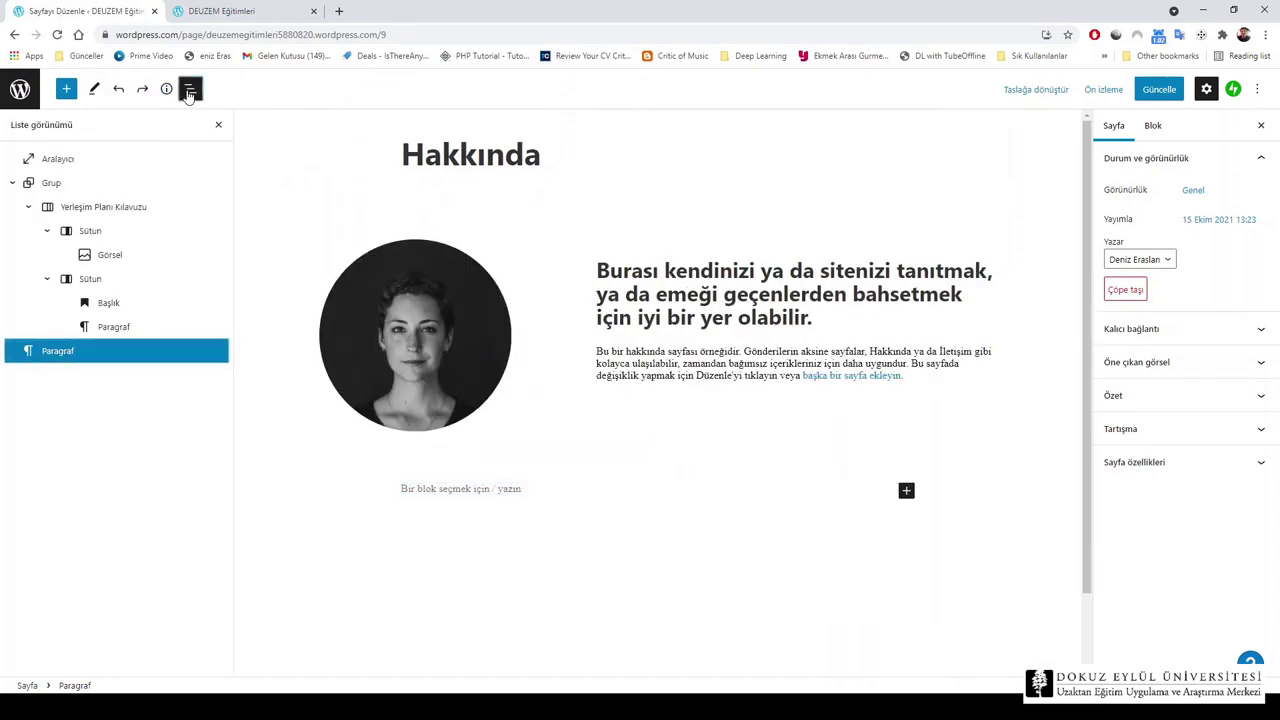
{"action": "left_click", "coordinate": [189, 90]}
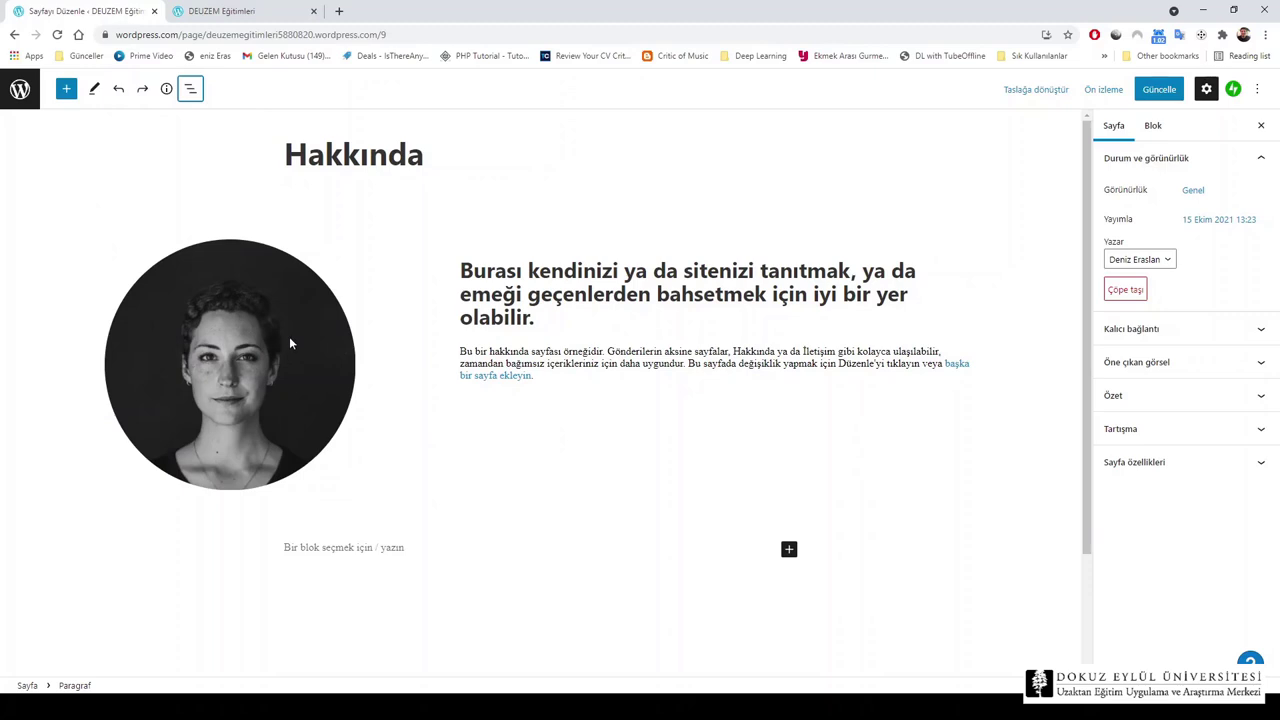
Return to the page list, discarding the unsaved changes to Hakkında, and start adding a new page
{"action": "left_click", "coordinate": [21, 89]}
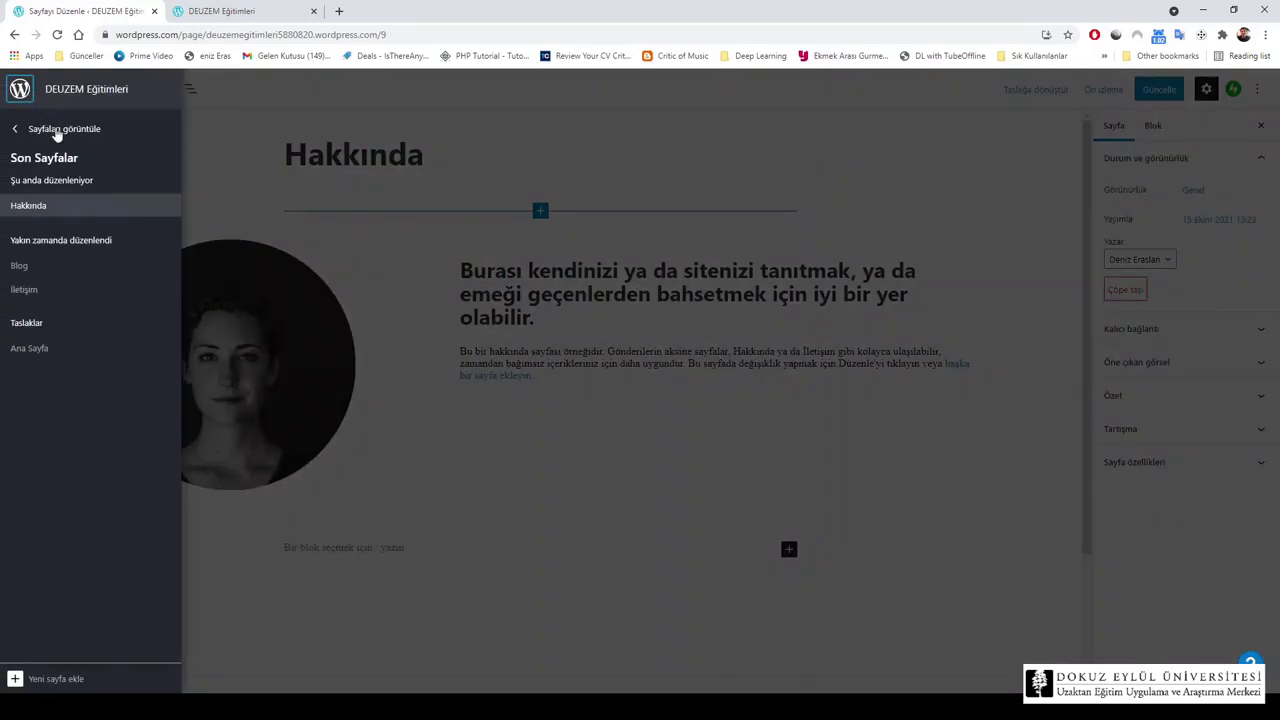
{"action": "left_click", "coordinate": [57, 131]}
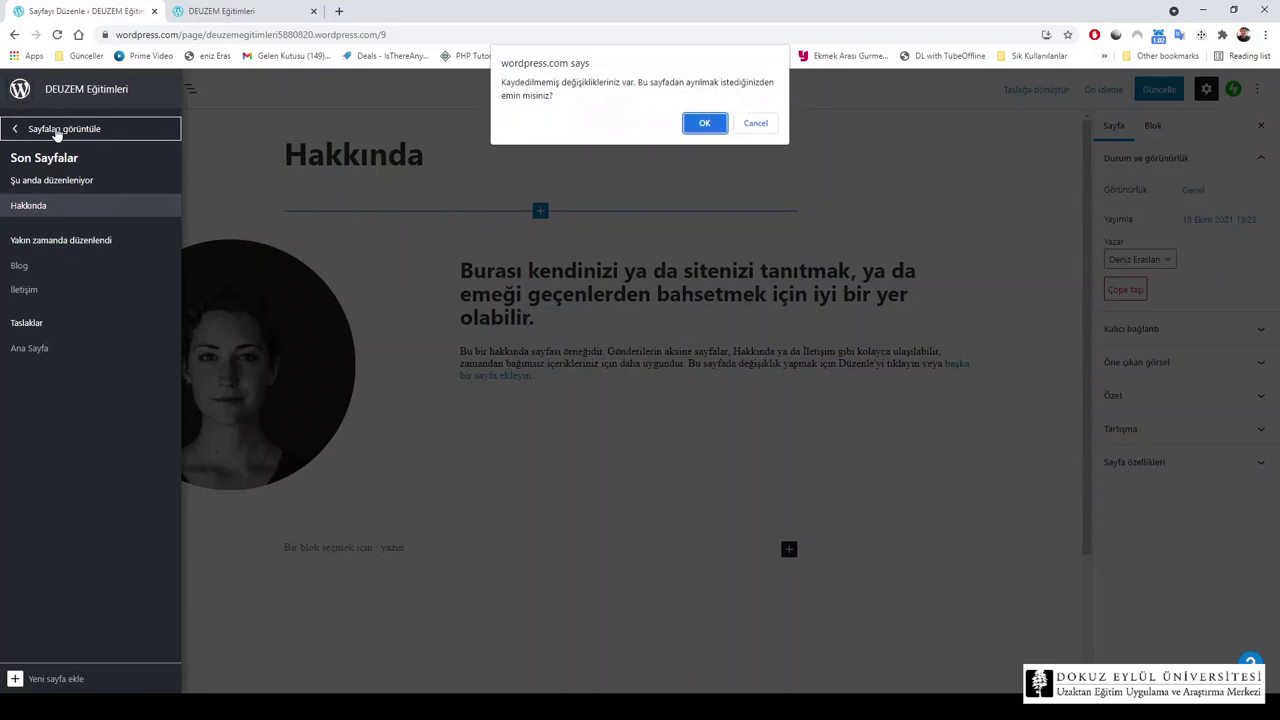
{"action": "left_click", "coordinate": [705, 119]}
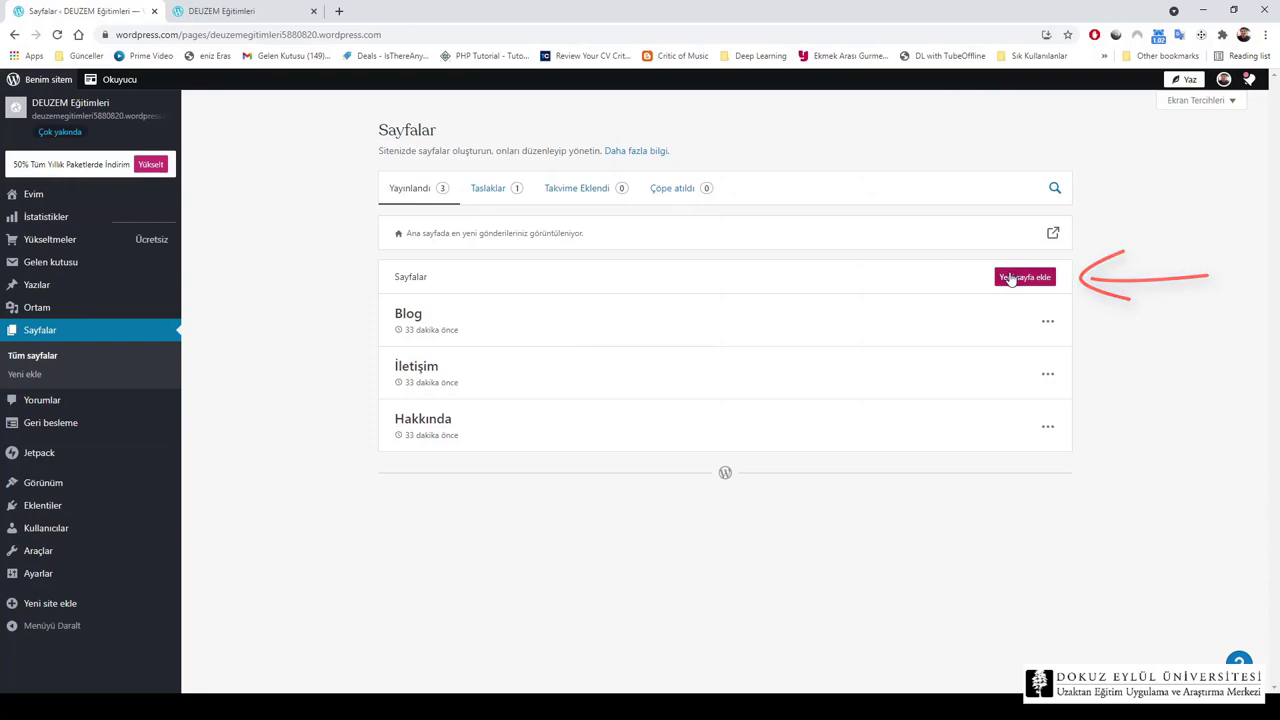
{"action": "left_click", "coordinate": [1010, 279]}
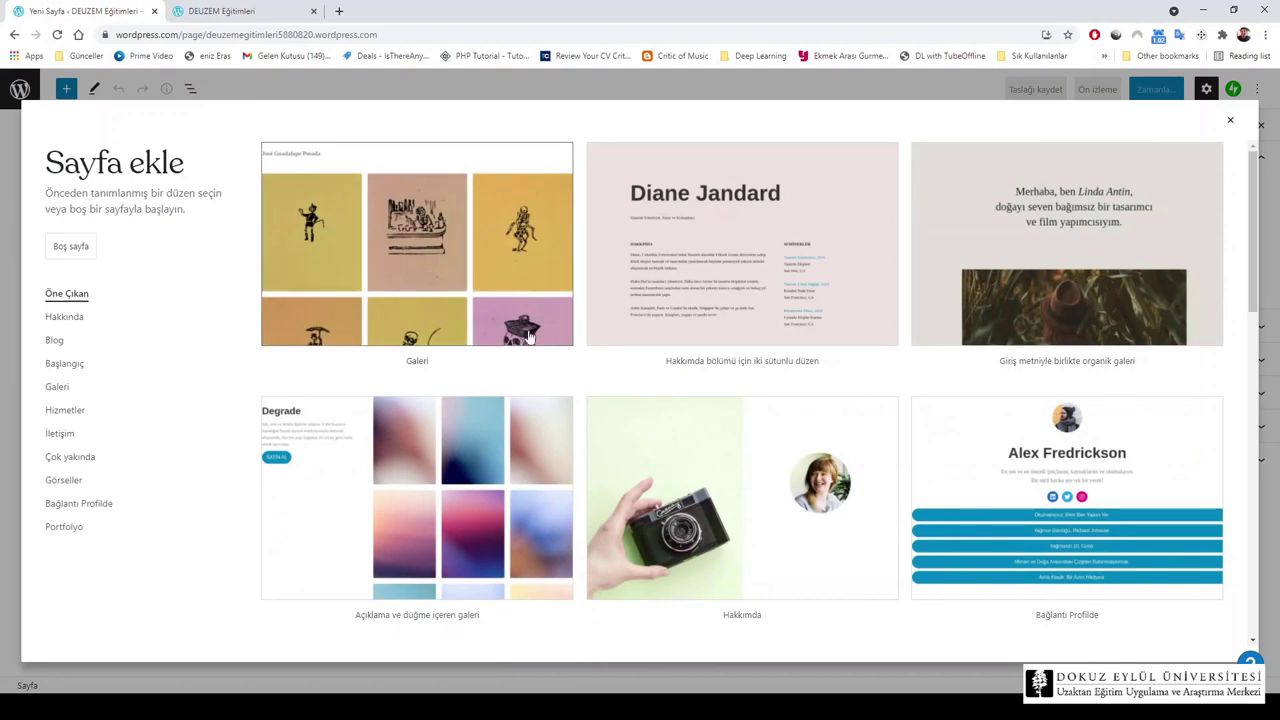
Create the new page from the featured Galeri layout and title it "Fotoğraflarım"
{"action": "mouse_move", "coordinate": [483, 276]}
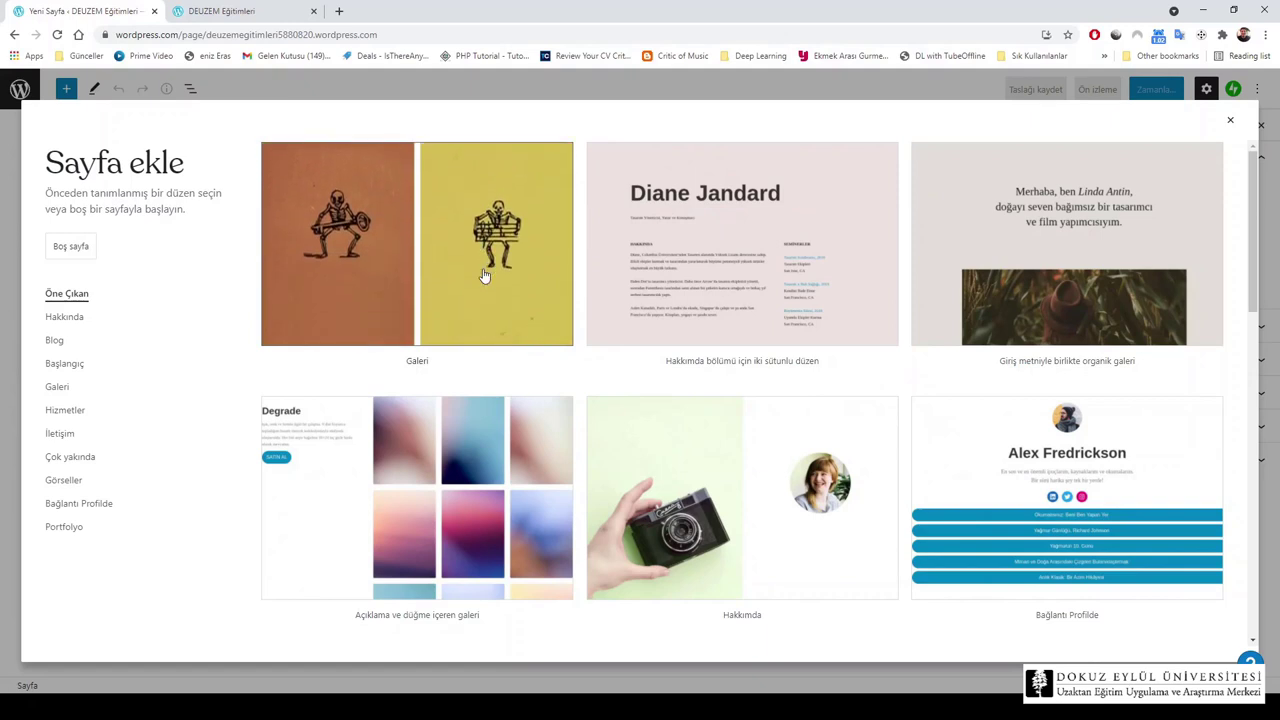
{"action": "left_click", "coordinate": [483, 276]}
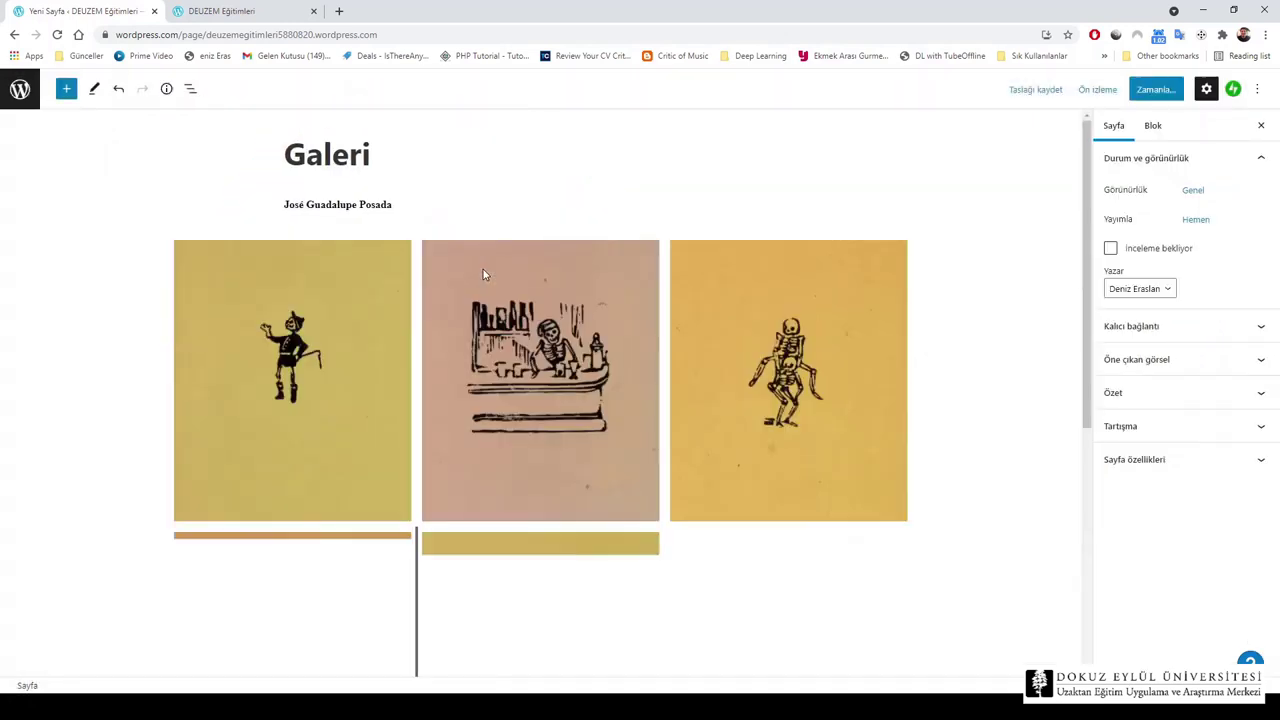
{"action": "double_click", "coordinate": [341, 156]}
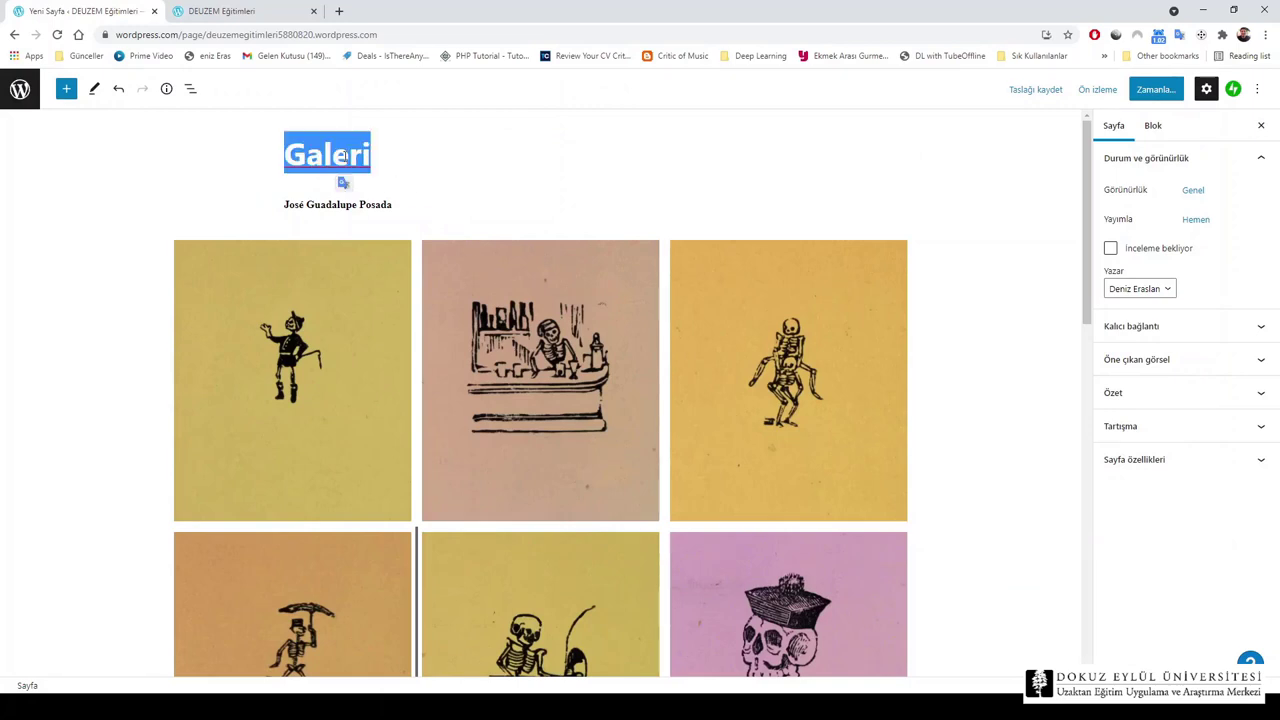
{"action": "type", "text": "Foto"}
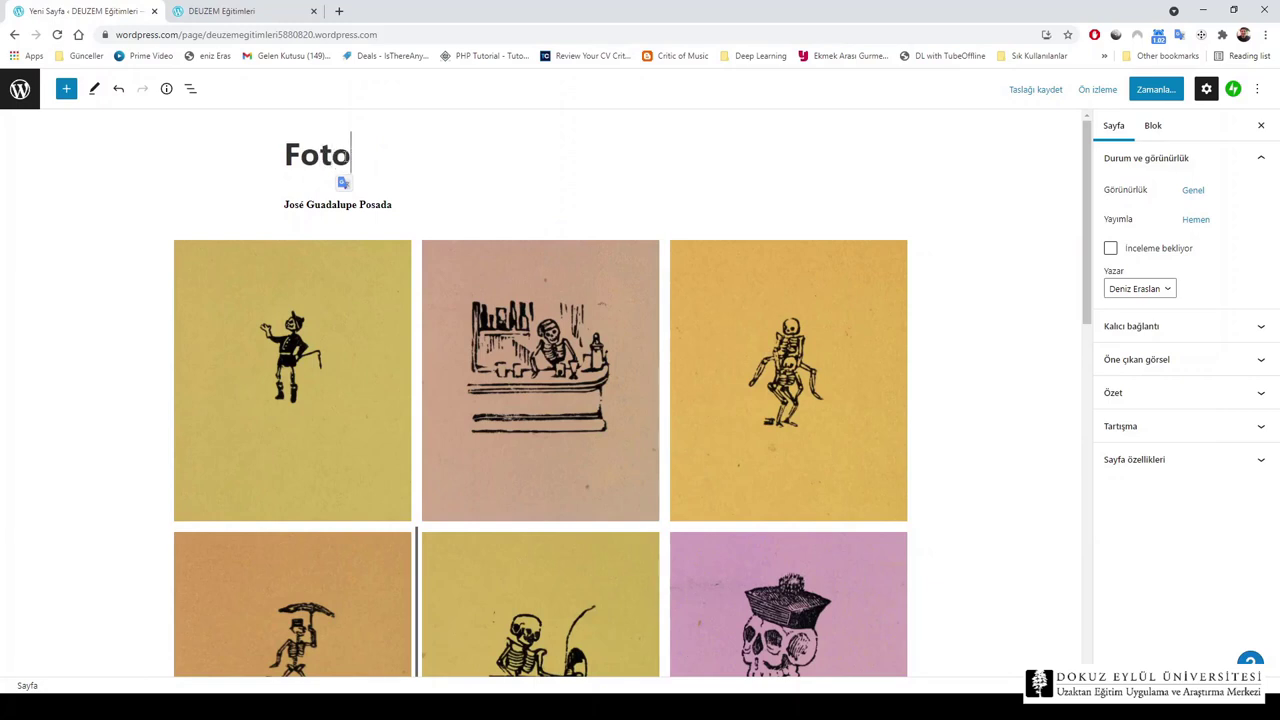
{"action": "type", "text": "ğraflarım"}
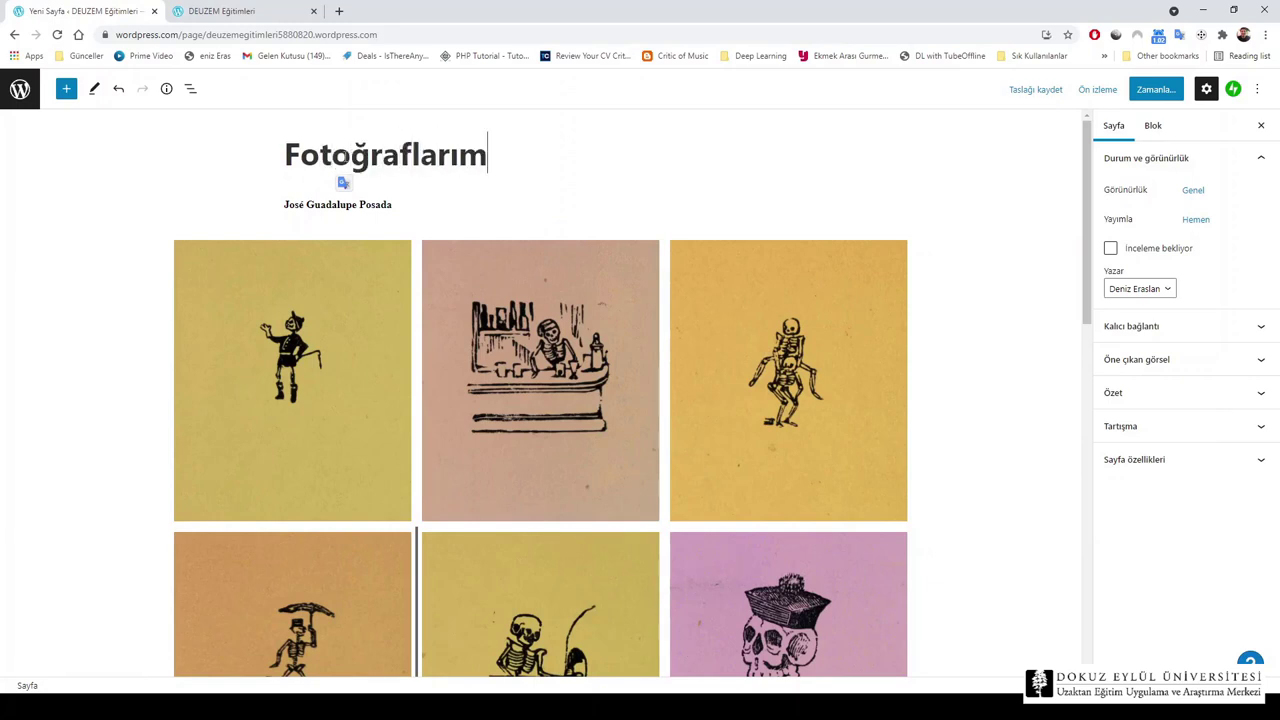
Replace the artist's name in the paragraph under the page title with the site author's full name
{"action": "triple_click", "coordinate": [329, 205]}
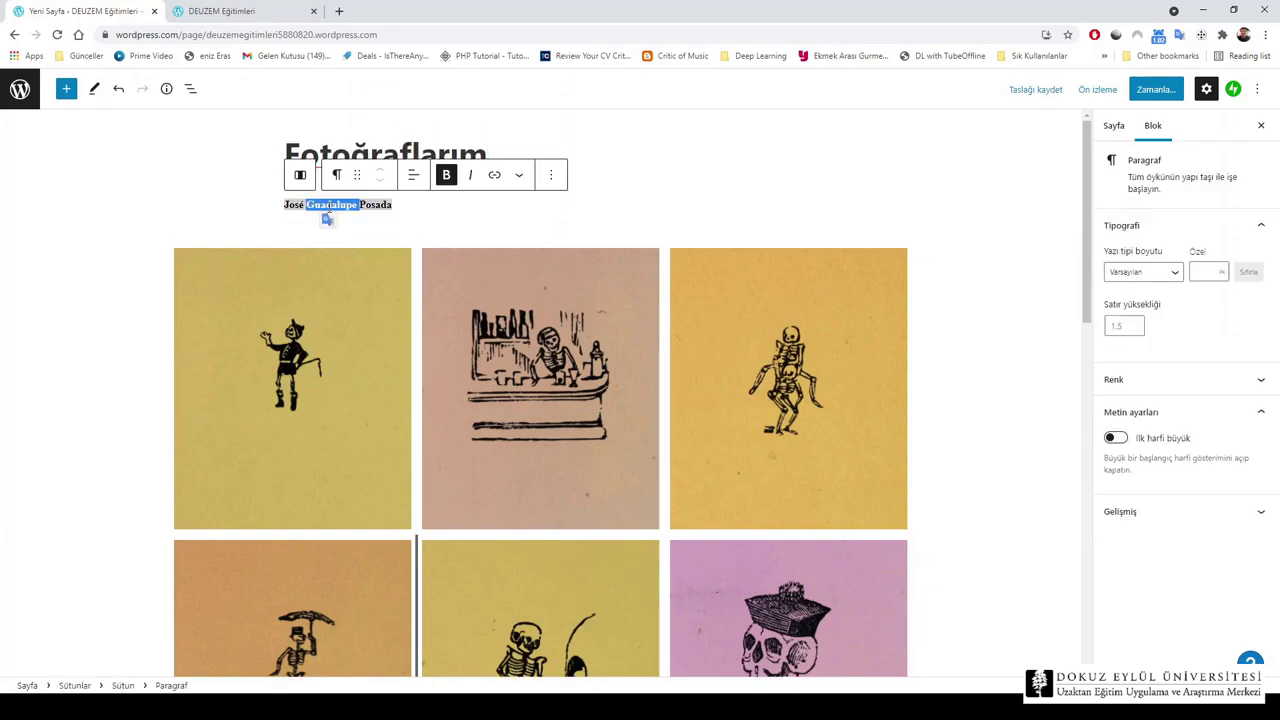
{"action": "type", "text": "De"}
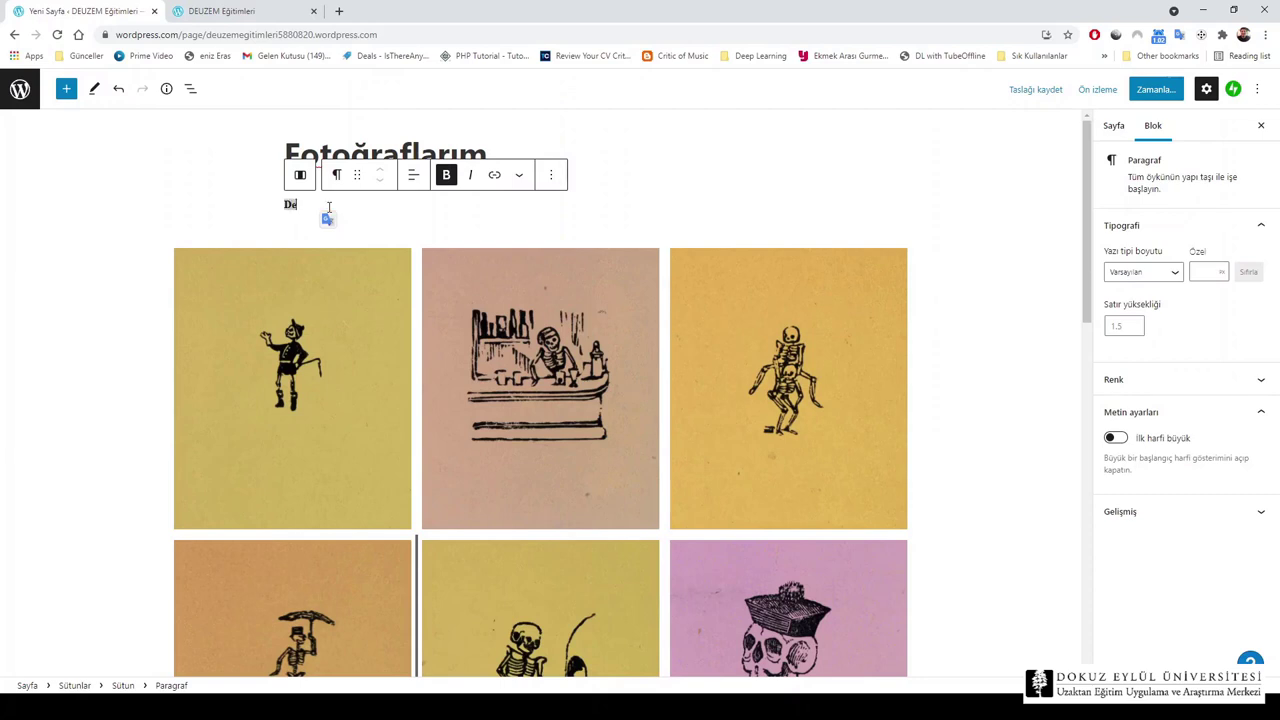
{"action": "type", "text": "niz ERASLAN"}
{"action": "left_click", "coordinate": [990, 450]}
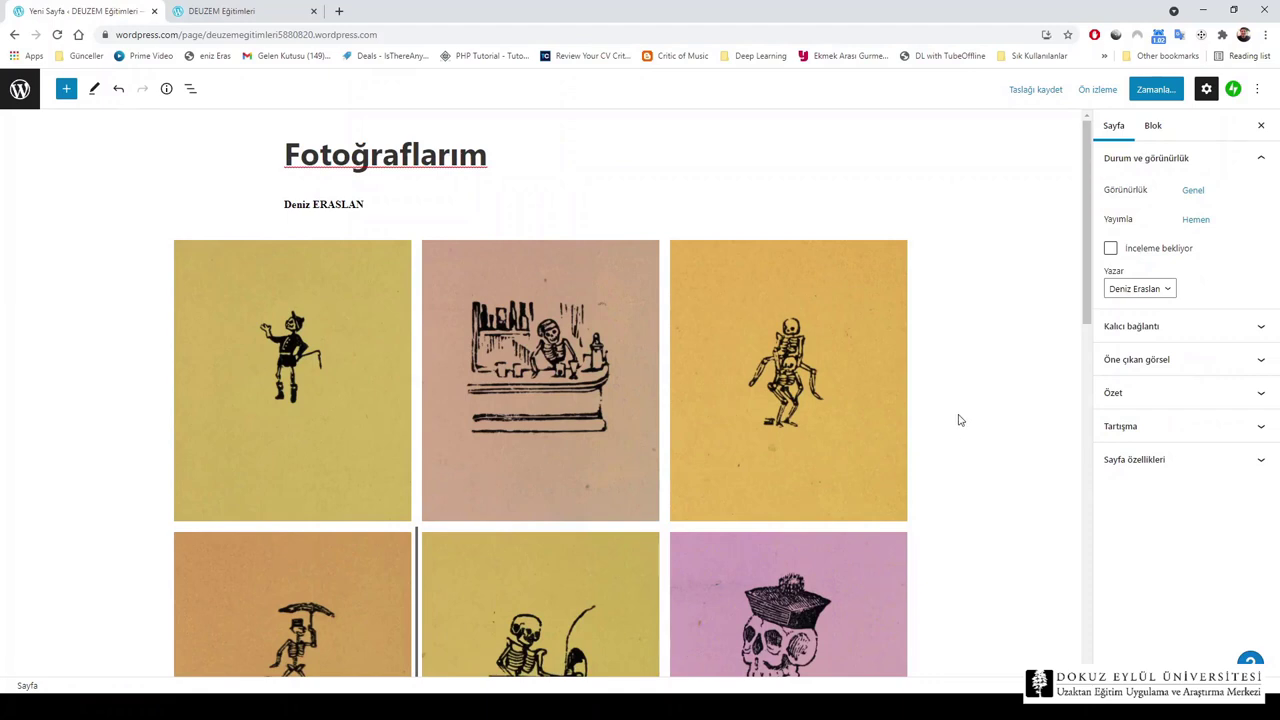
Open the replacement options for the purple skull image in the gallery to see the available image sources
{"action": "scroll", "coordinate": [958, 419], "scroll_direction": "down", "scroll_amount": 3}
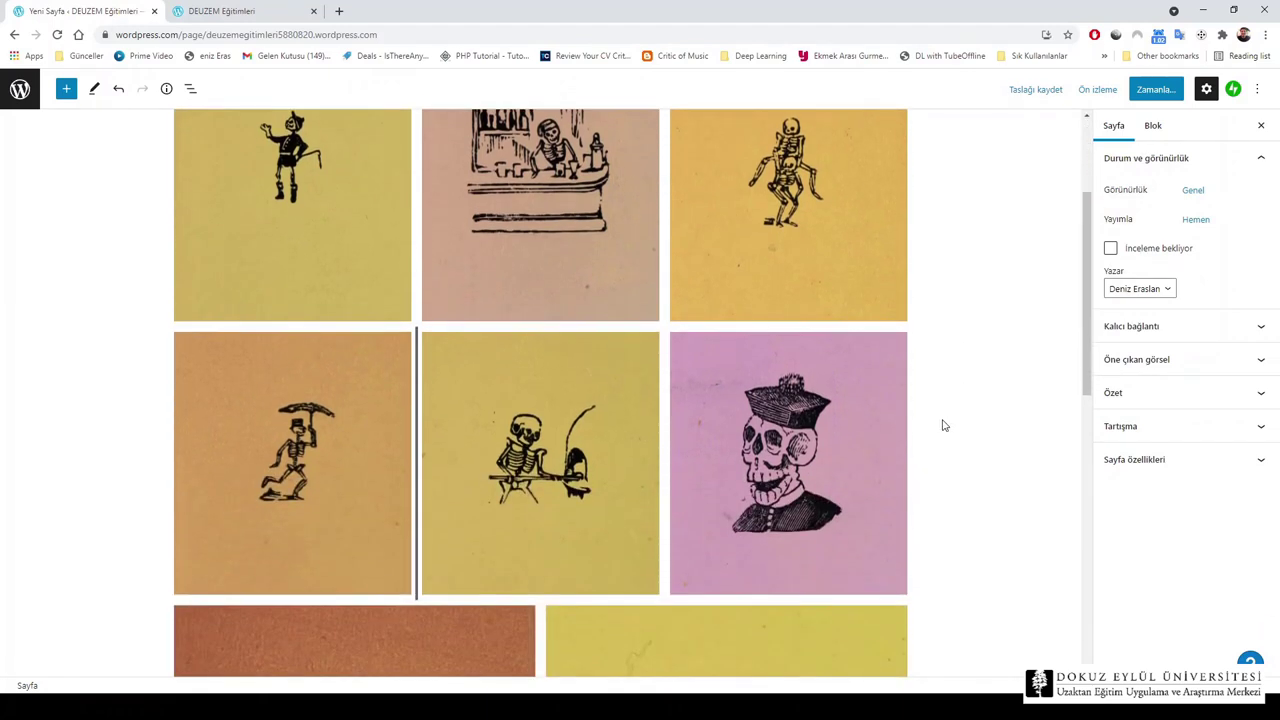
{"action": "left_click", "coordinate": [797, 466]}
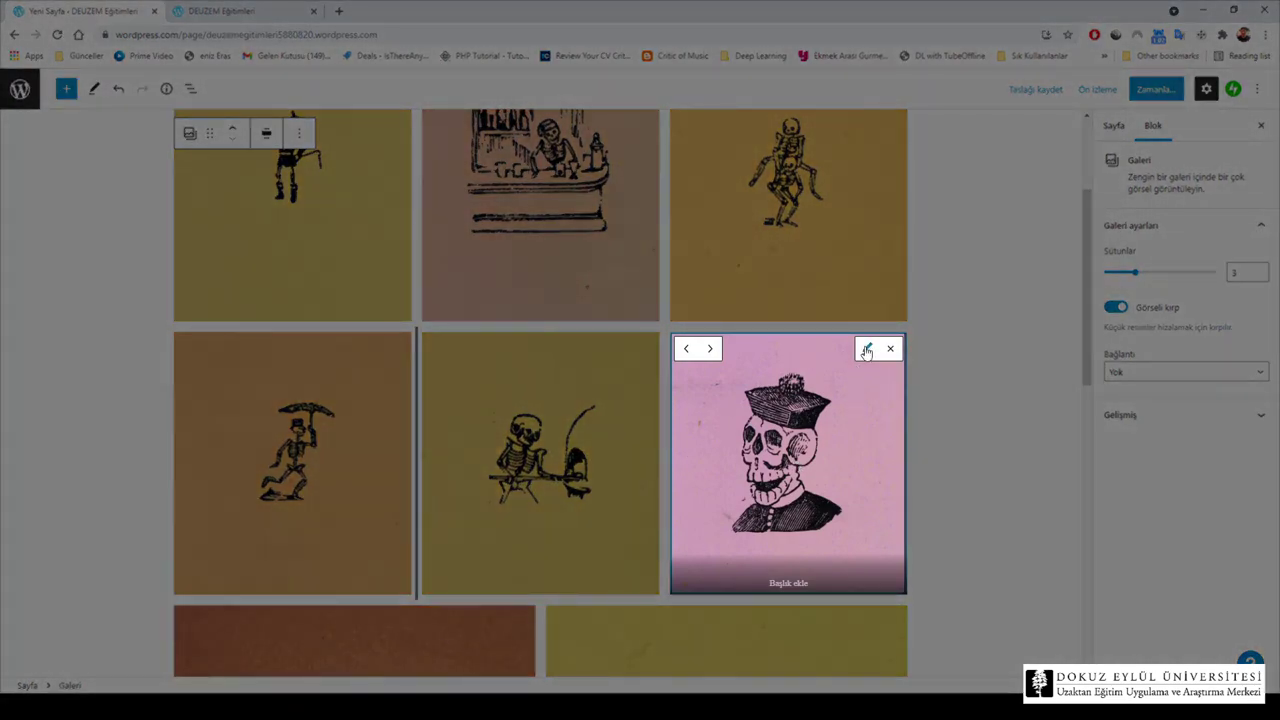
{"action": "left_click", "coordinate": [866, 350]}
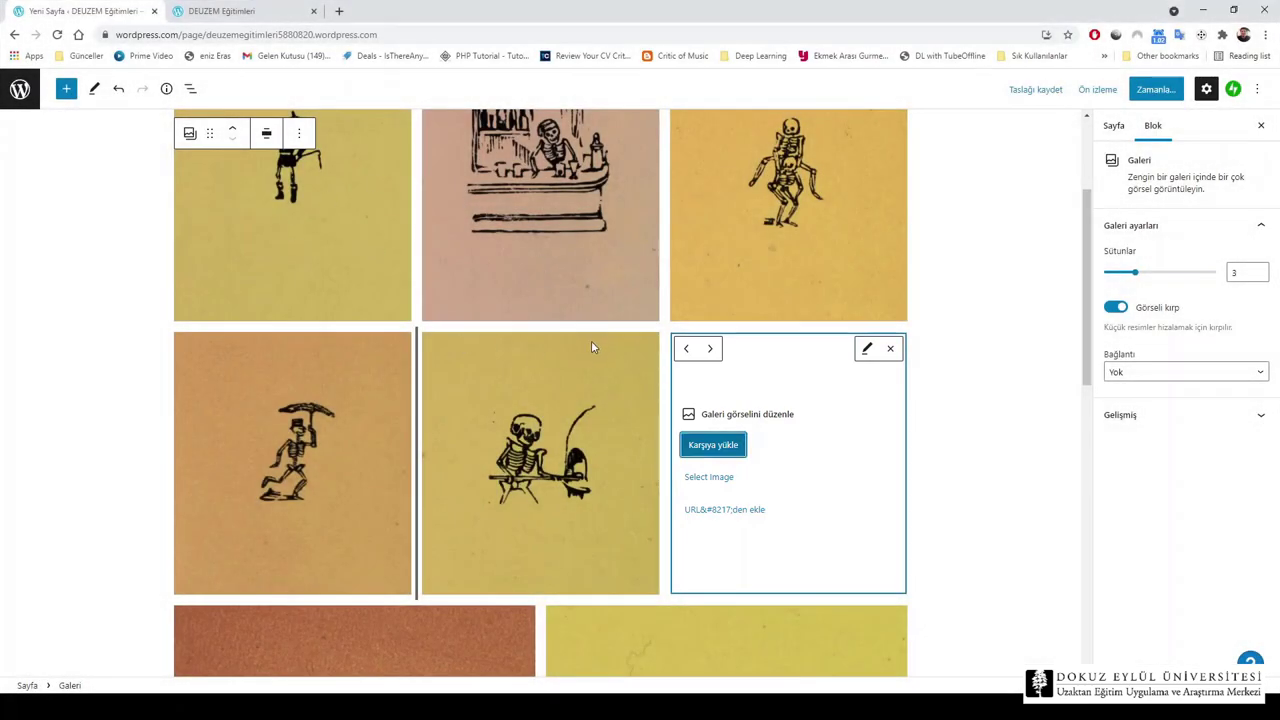
{"action": "left_click", "coordinate": [958, 454]}
{"action": "scroll", "coordinate": [962, 454], "scroll_direction": "up", "scroll_amount": 2}
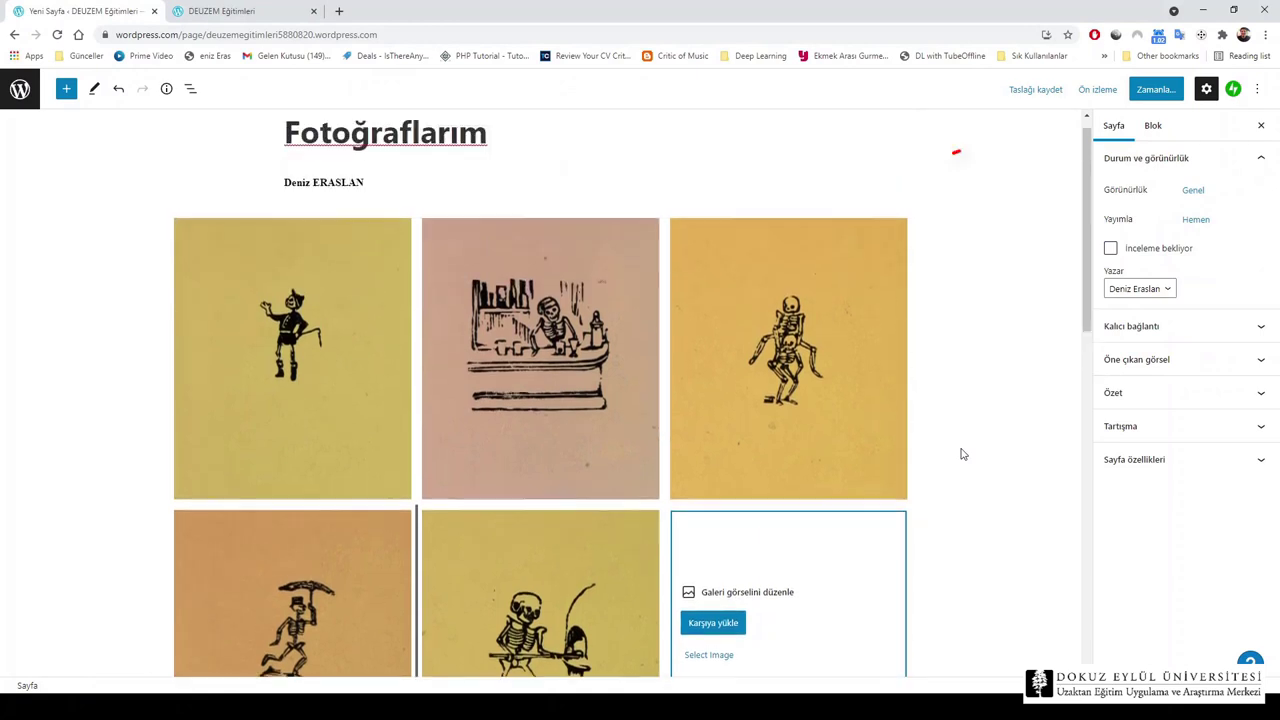
Publish the Fotoğraflarım page and reload the live site to check its navigation menu
{"action": "left_click", "coordinate": [1145, 92]}
{"action": "left_click", "coordinate": [1150, 91]}
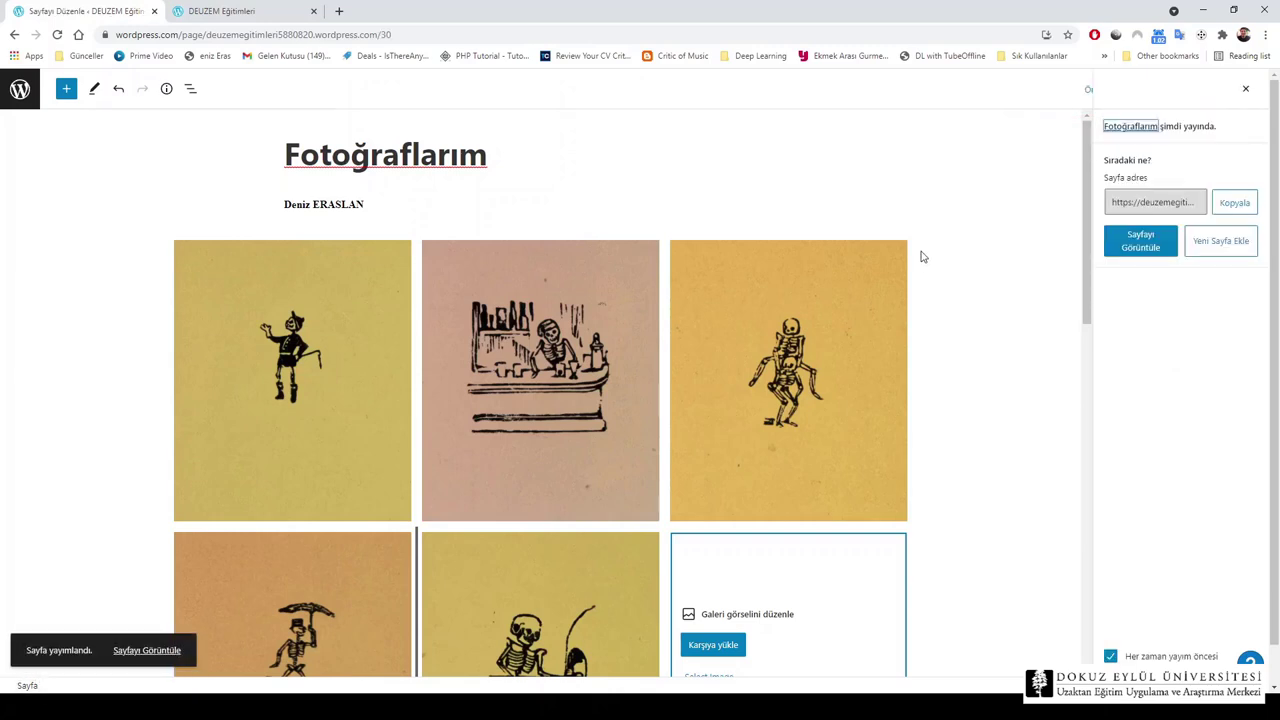
{"action": "left_click", "coordinate": [257, 12]}
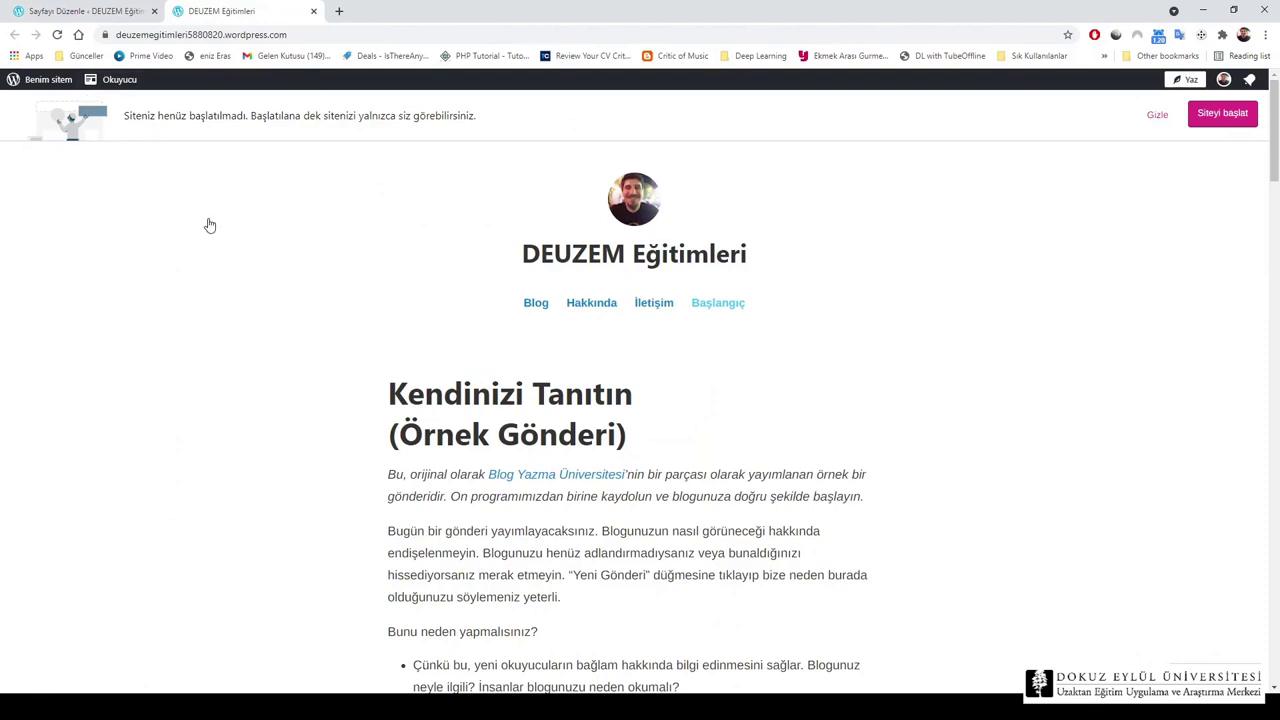
{"action": "key", "text": "F5"}
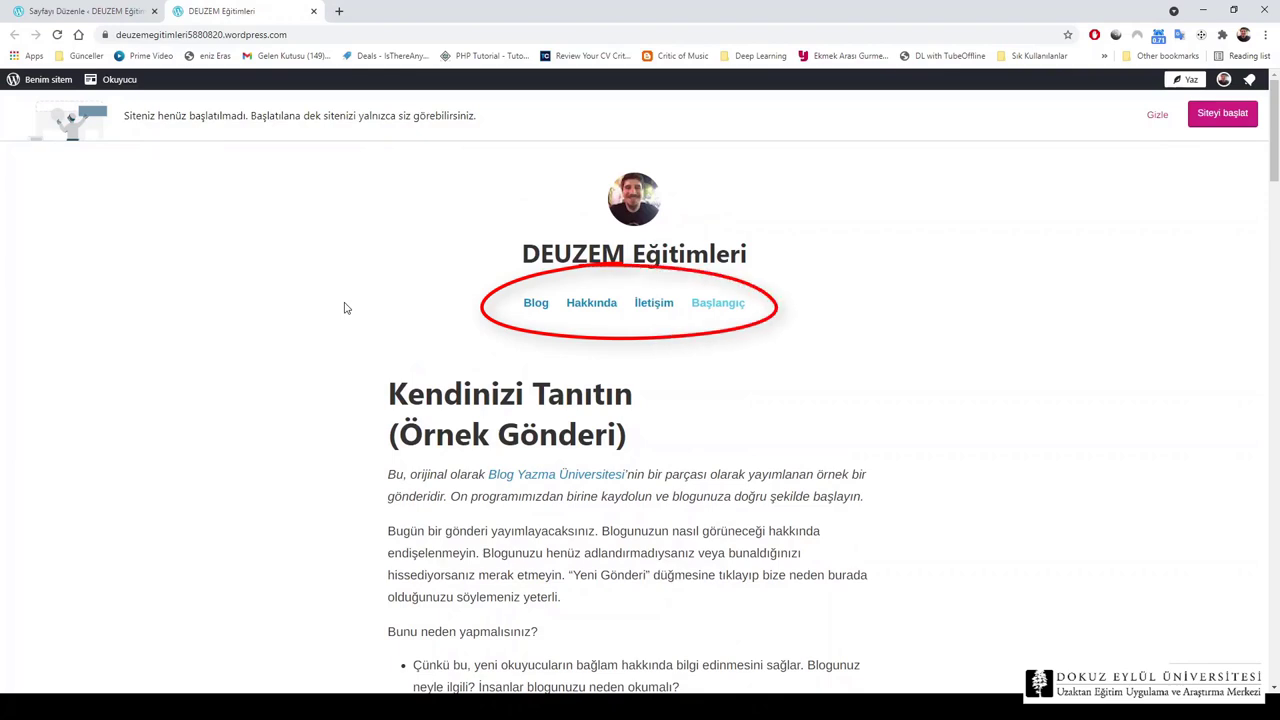
Leave the Fotoğraflarım page's editor and return to the list of all pages
{"action": "left_click", "coordinate": [137, 10]}
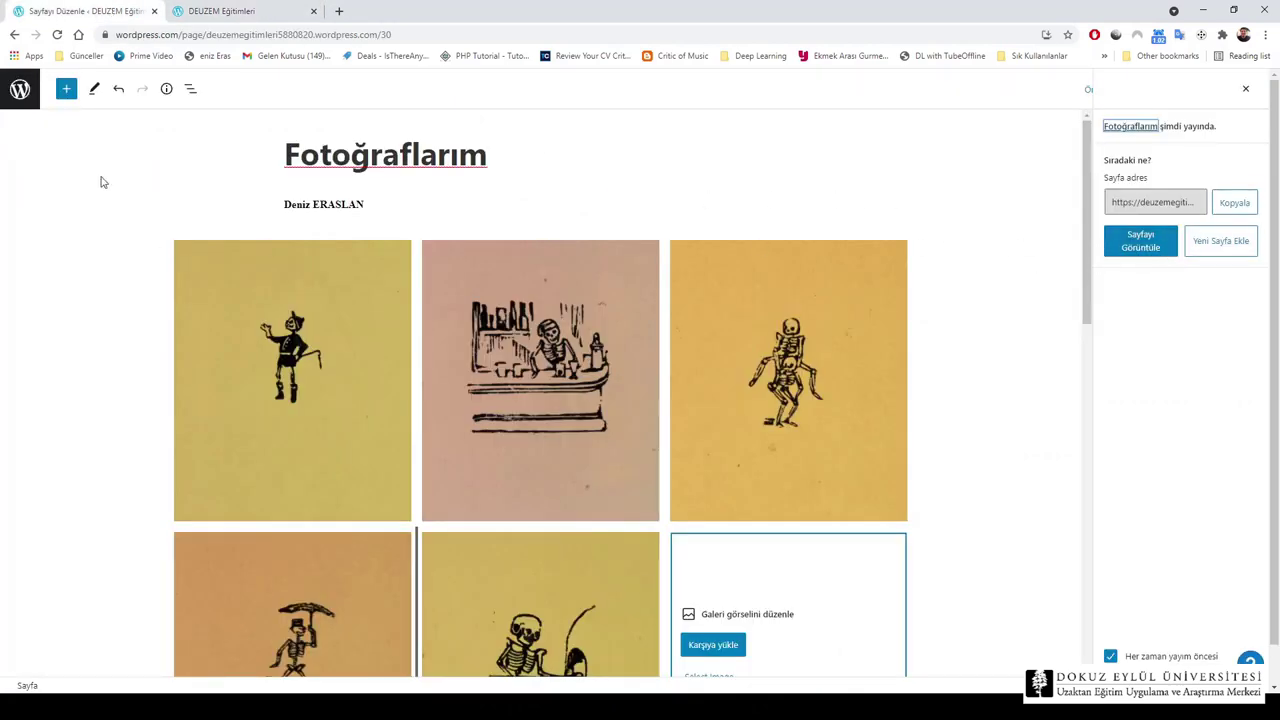
{"action": "left_click", "coordinate": [22, 84]}
{"action": "left_click", "coordinate": [40, 126]}
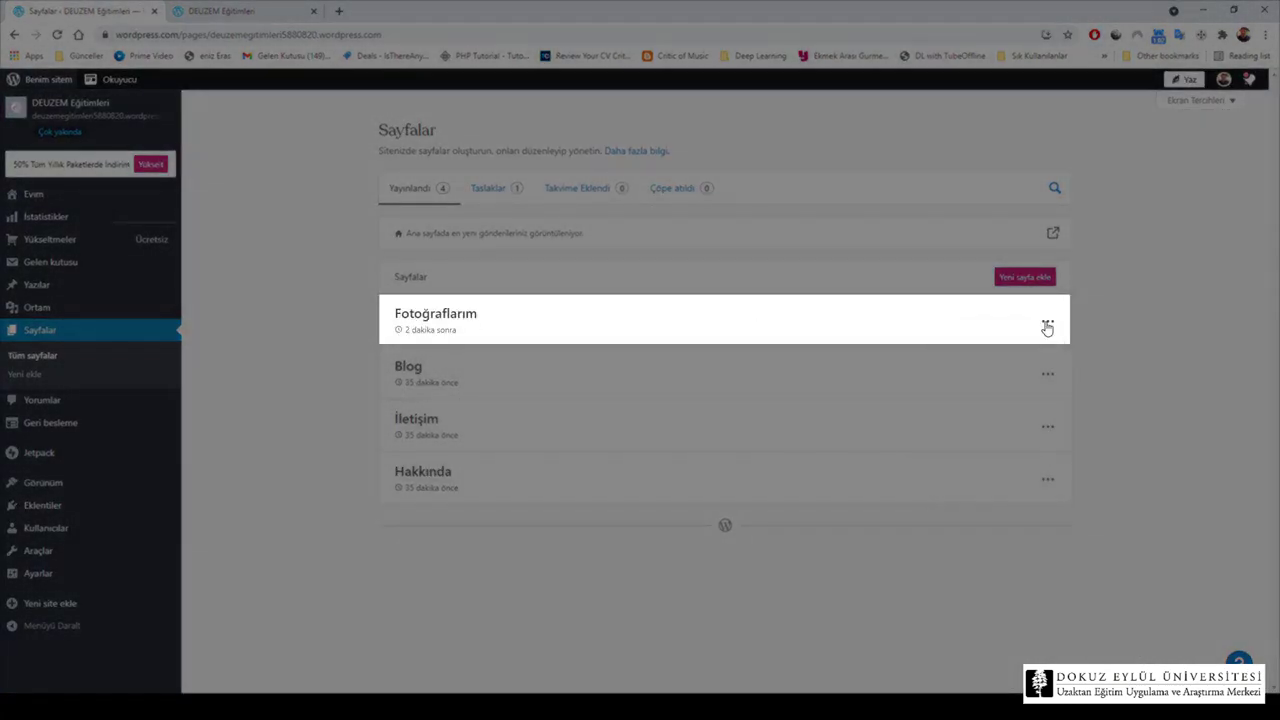
Preview the Fotoğraflarım page from the page list, look through its whole gallery, and close the preview
{"action": "left_click", "coordinate": [1047, 324]}
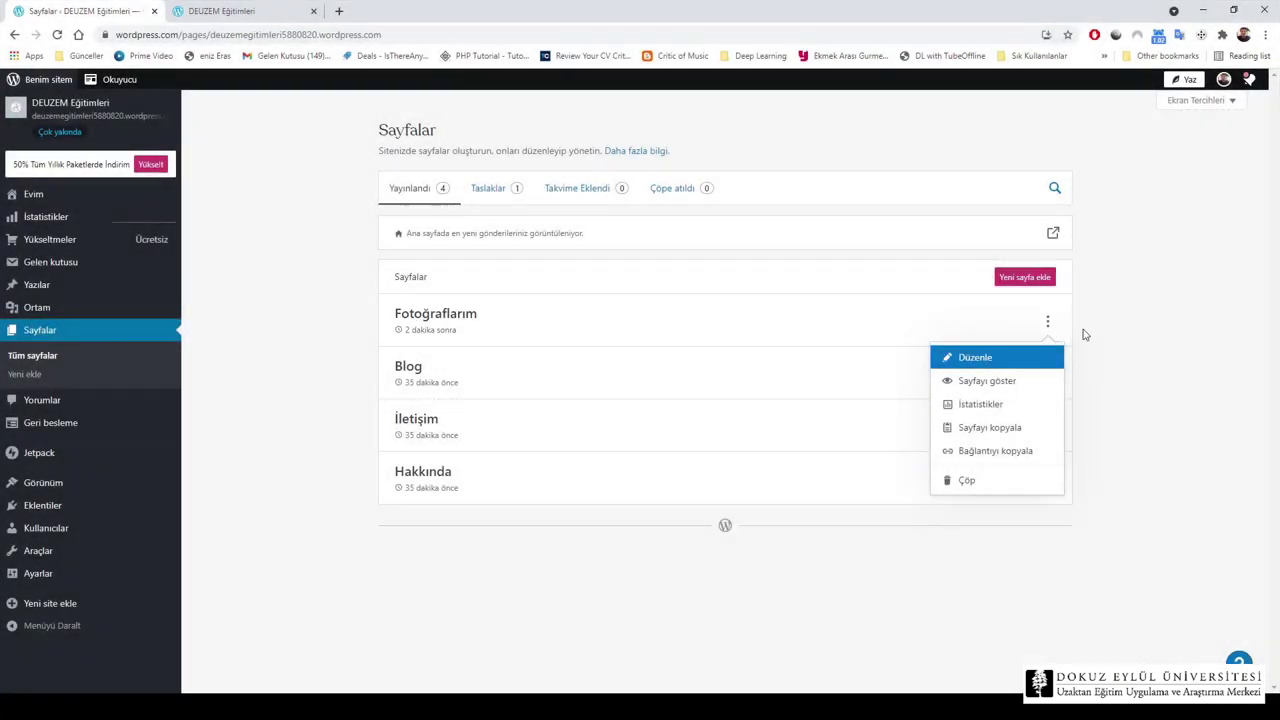
{"action": "left_click", "coordinate": [1045, 380]}
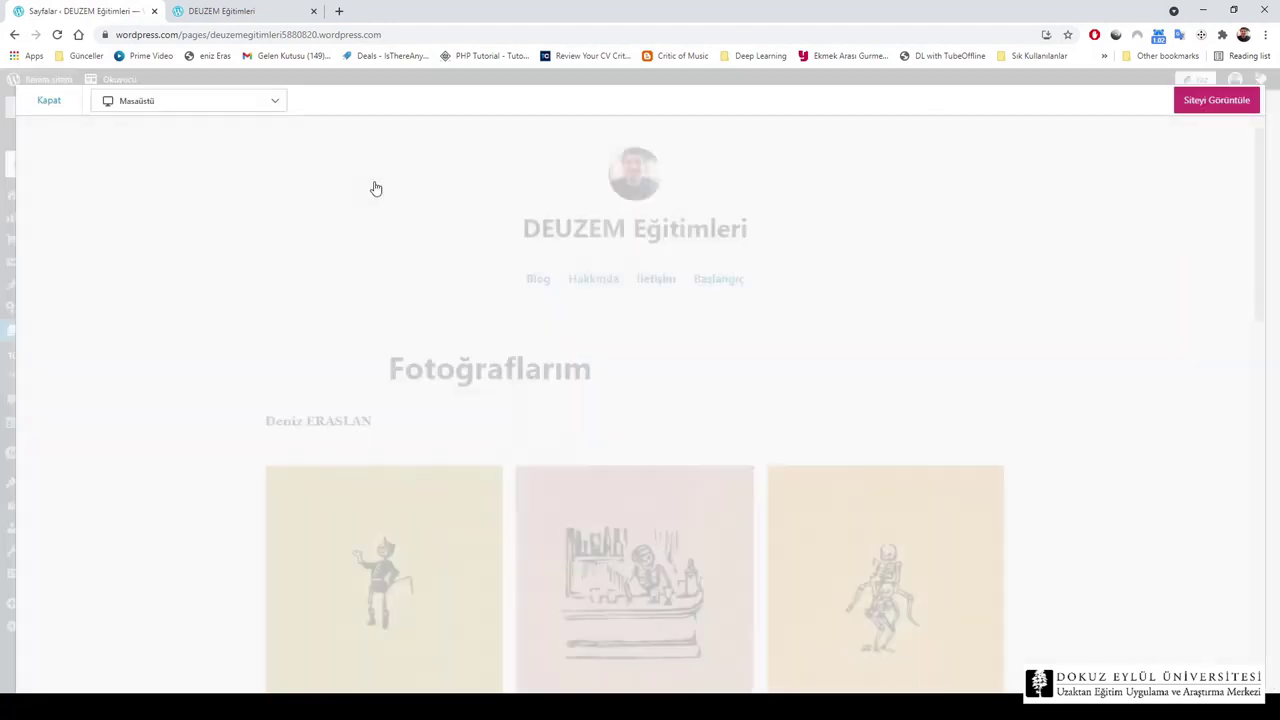
{"action": "scroll", "coordinate": [290, 267], "scroll_direction": "down", "scroll_amount": 4}
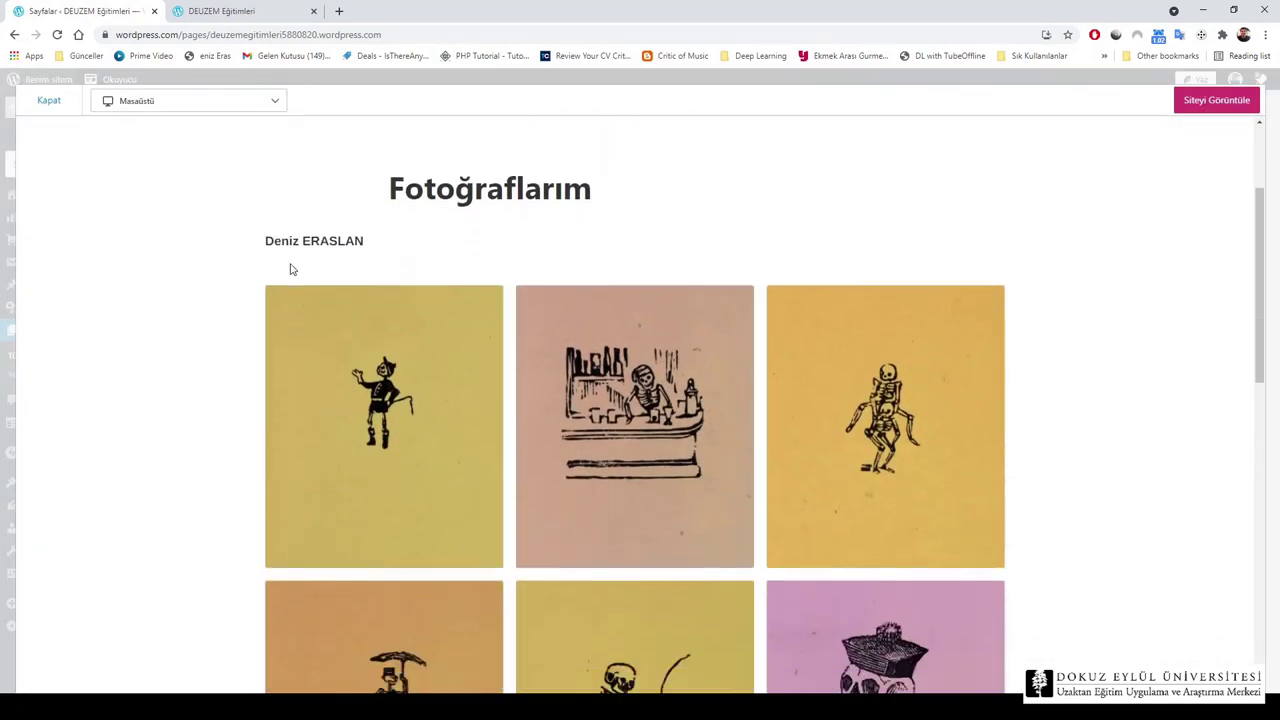
{"action": "scroll", "coordinate": [290, 270], "scroll_direction": "up", "scroll_amount": 4}
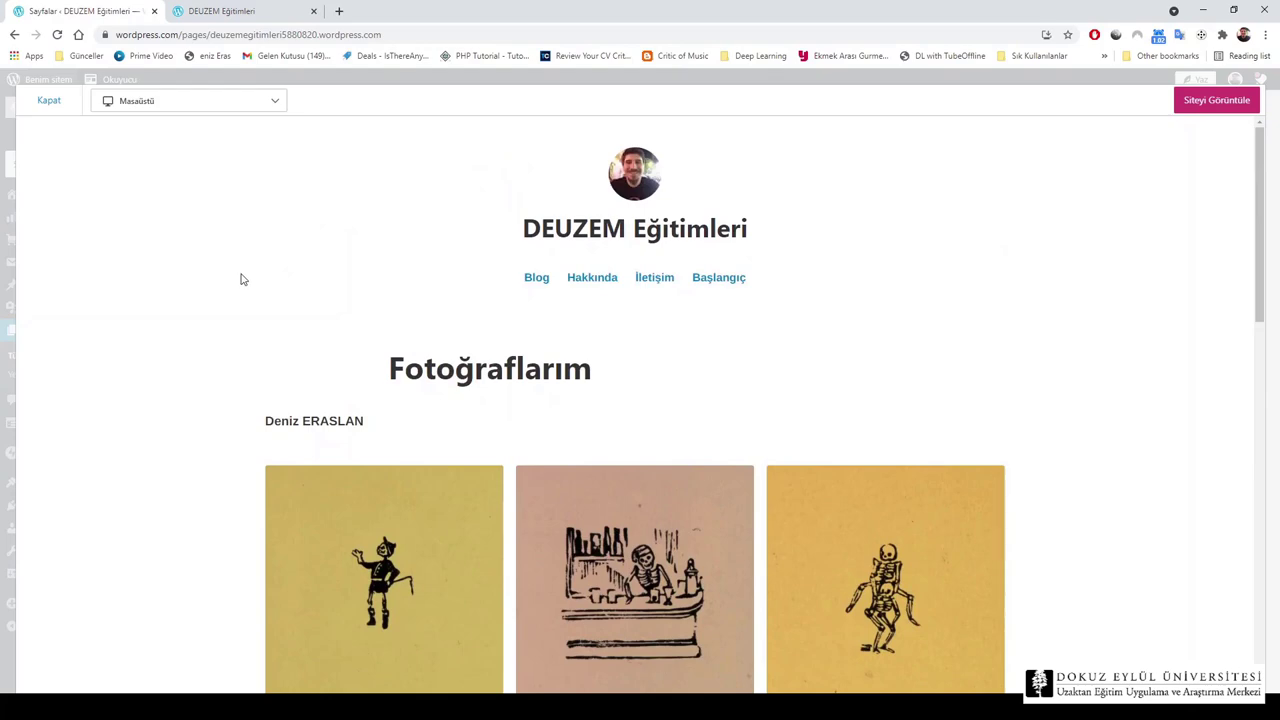
{"action": "scroll", "coordinate": [183, 328], "scroll_direction": "down", "scroll_amount": 8}
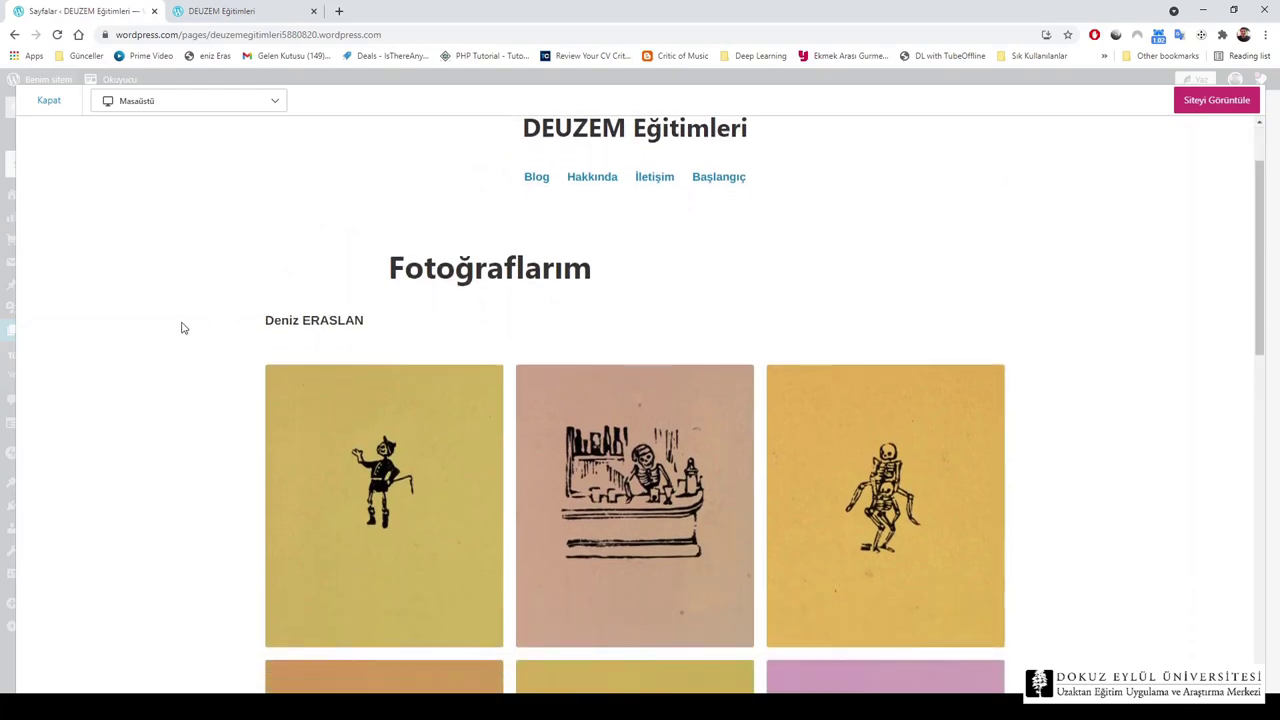
{"action": "scroll", "coordinate": [183, 328], "scroll_direction": "down", "scroll_amount": 3}
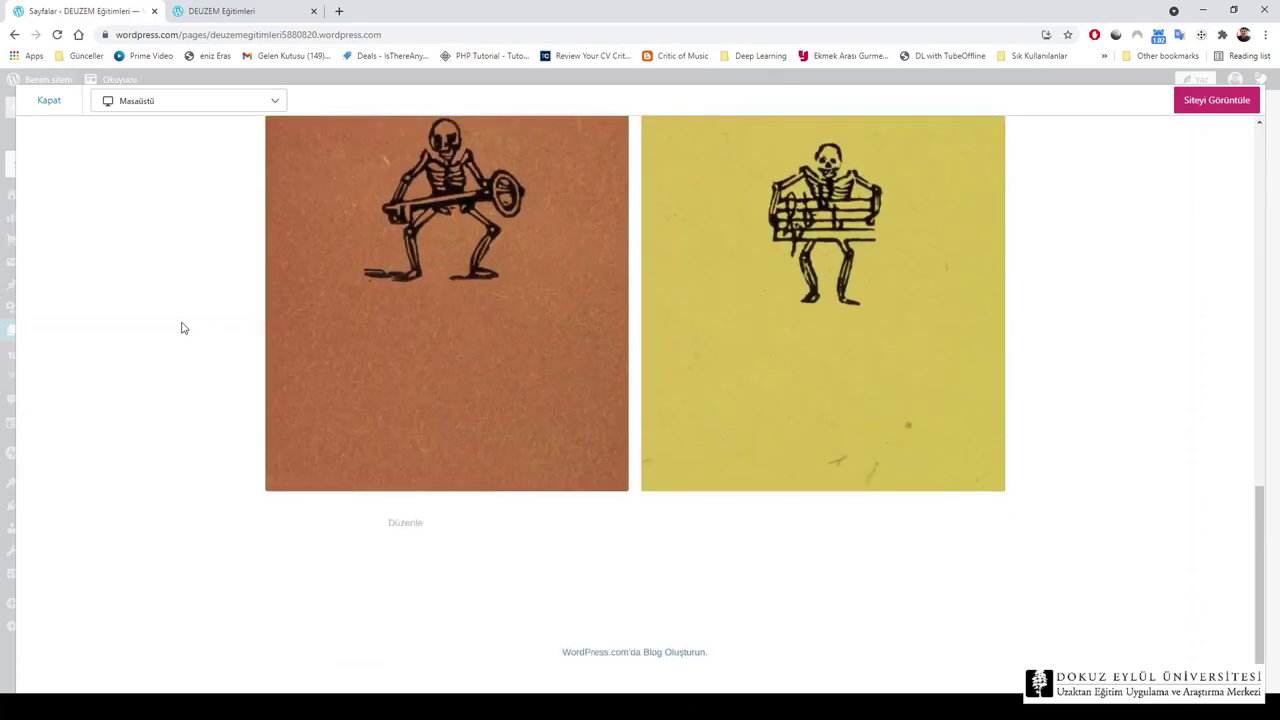
{"action": "scroll", "coordinate": [183, 328], "scroll_direction": "up", "scroll_amount": 8}
{"action": "scroll", "coordinate": [183, 328], "scroll_direction": "up", "scroll_amount": 3}
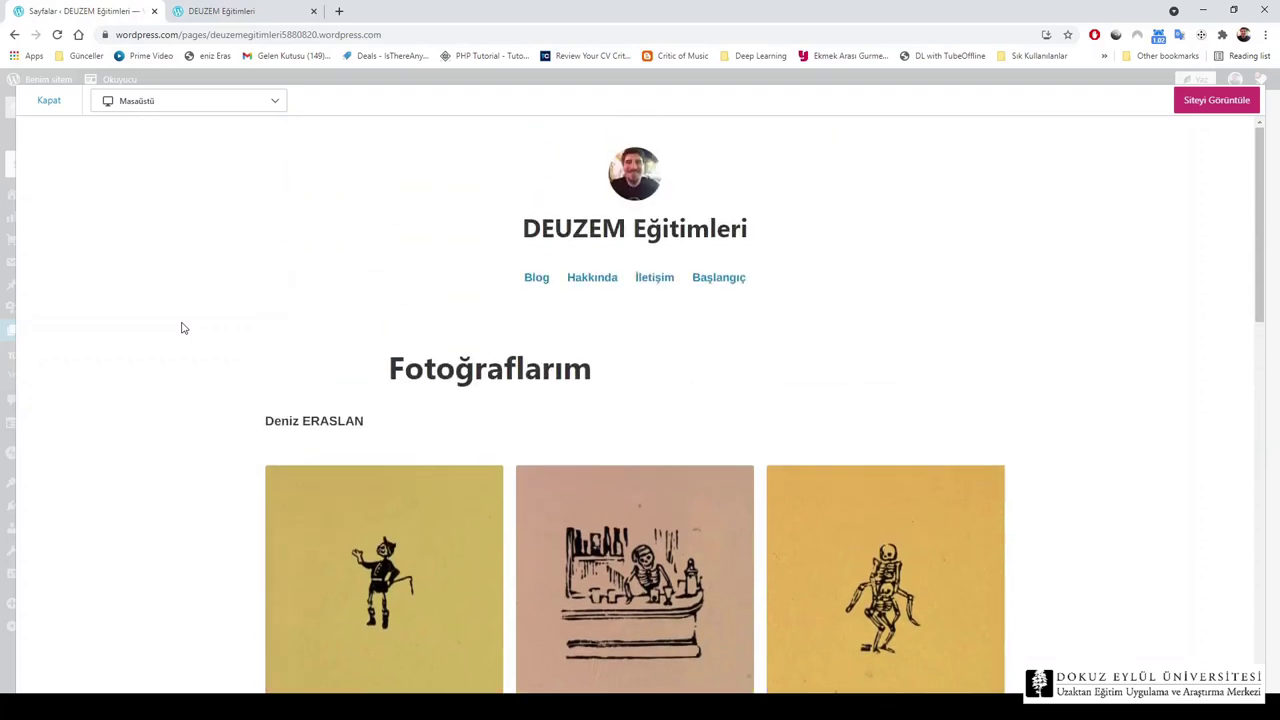
{"action": "left_click", "coordinate": [50, 102]}
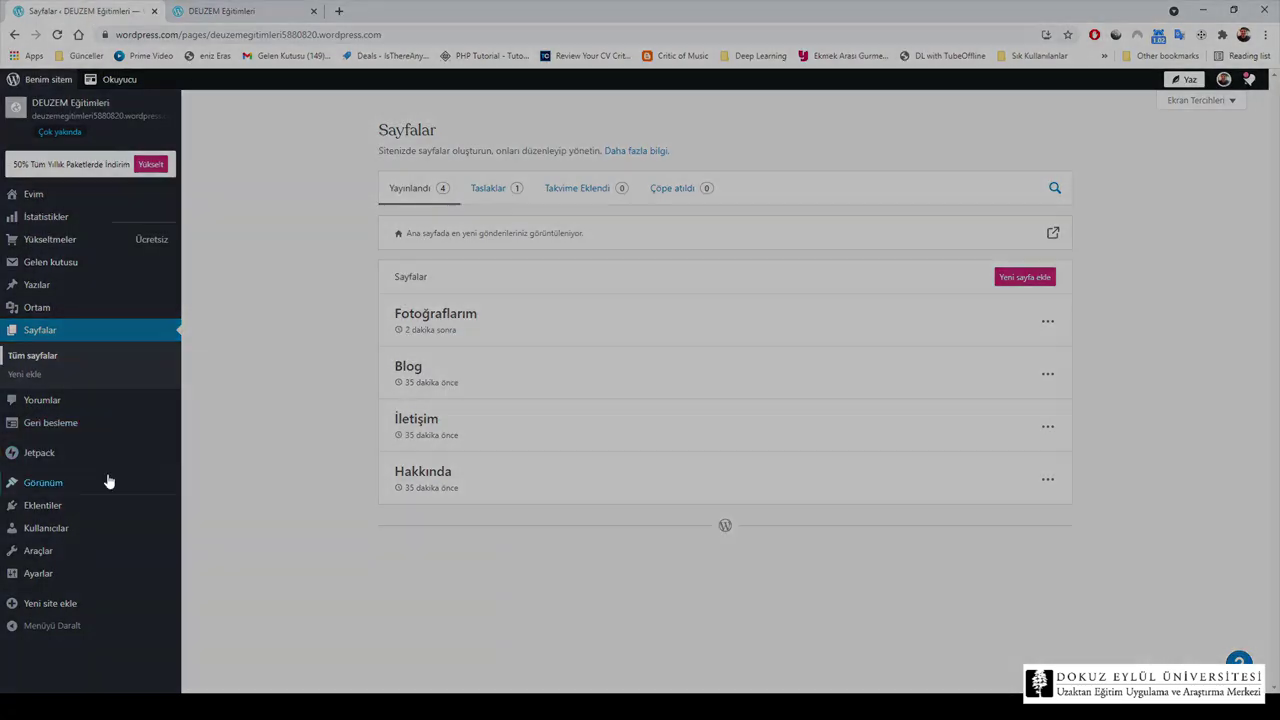
Open the site's menu customization and add the Fotoğraflarım page to the Primary menu
{"action": "mouse_move", "coordinate": [106, 483]}
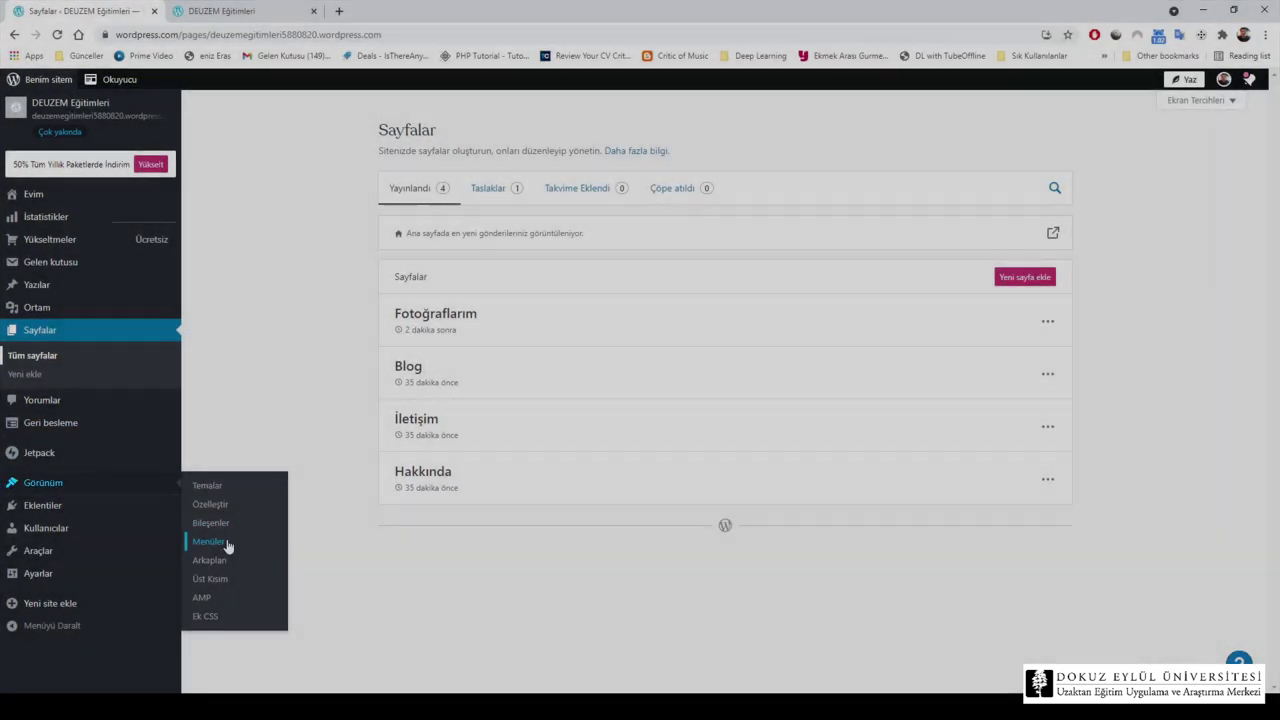
{"action": "left_click", "coordinate": [226, 541]}
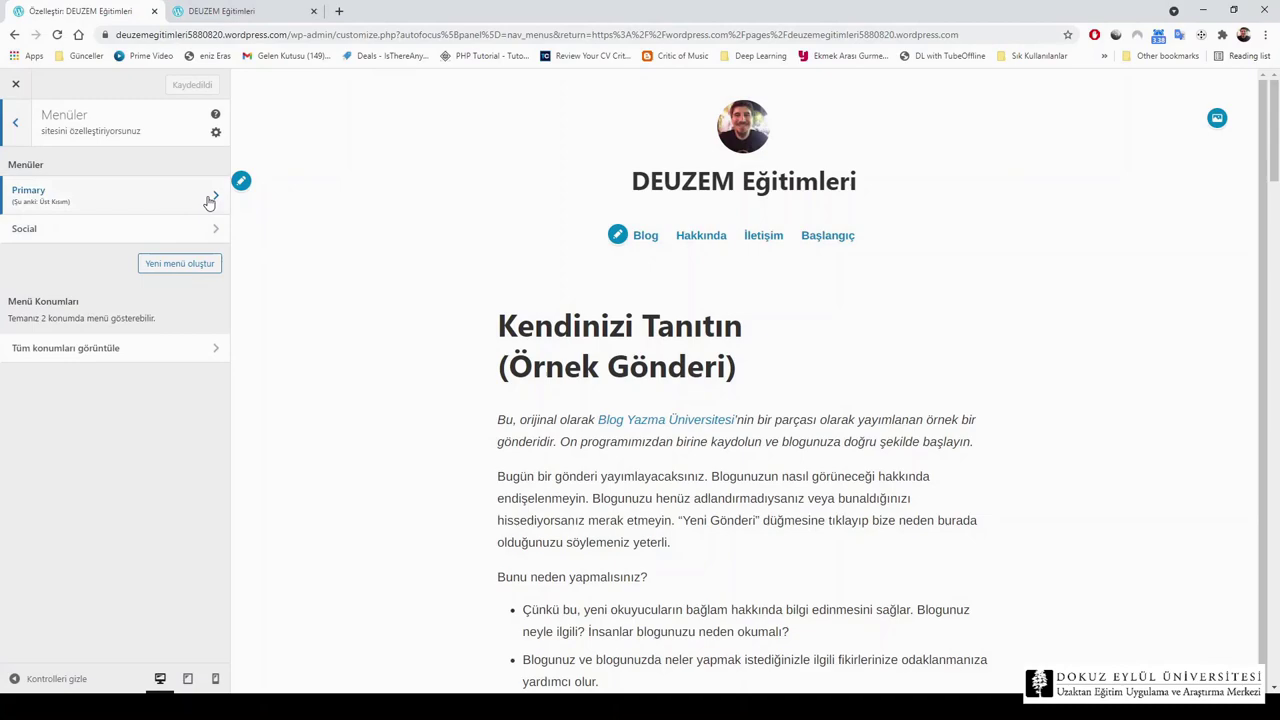
{"action": "left_click", "coordinate": [206, 196]}
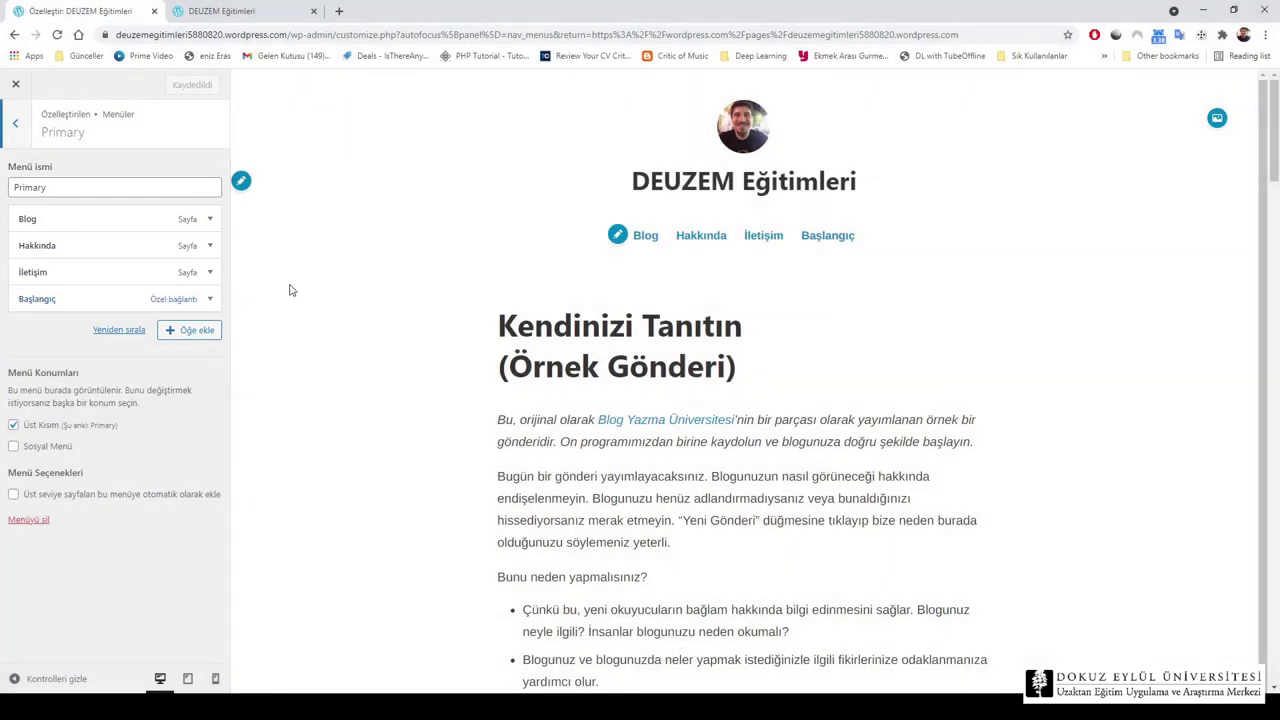
{"action": "left_click", "coordinate": [199, 331]}
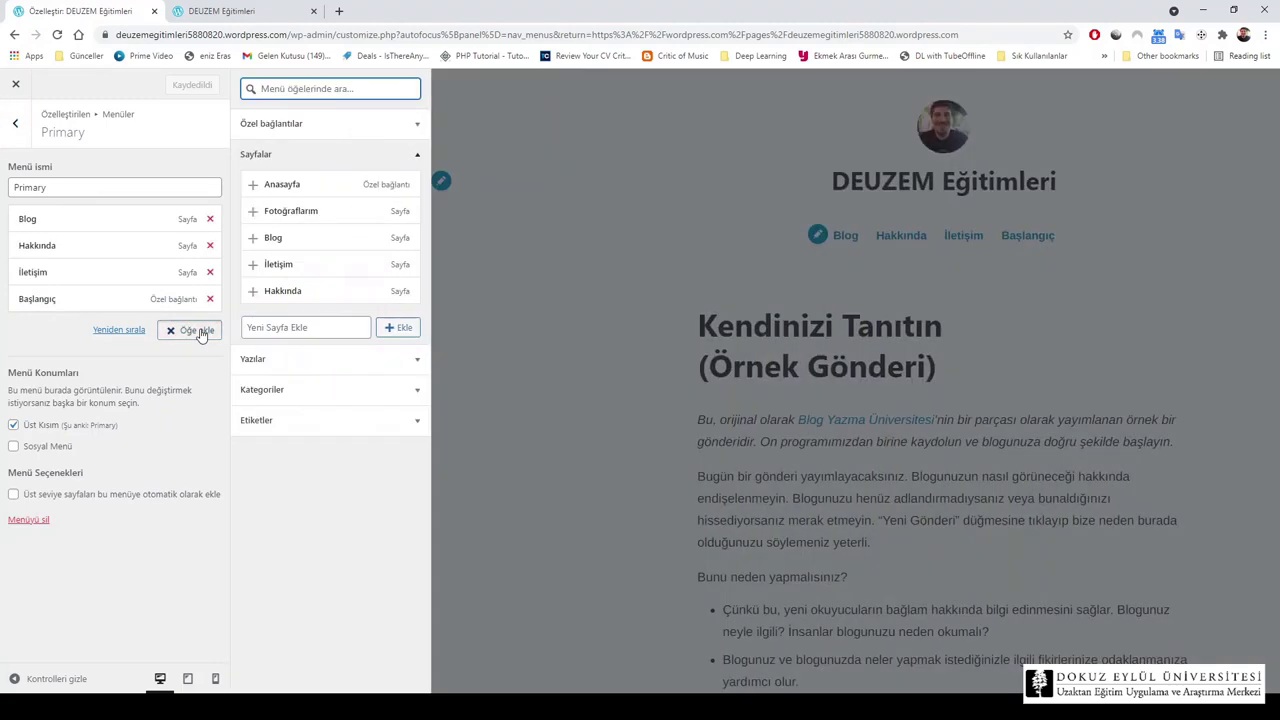
{"action": "left_click", "coordinate": [254, 213]}
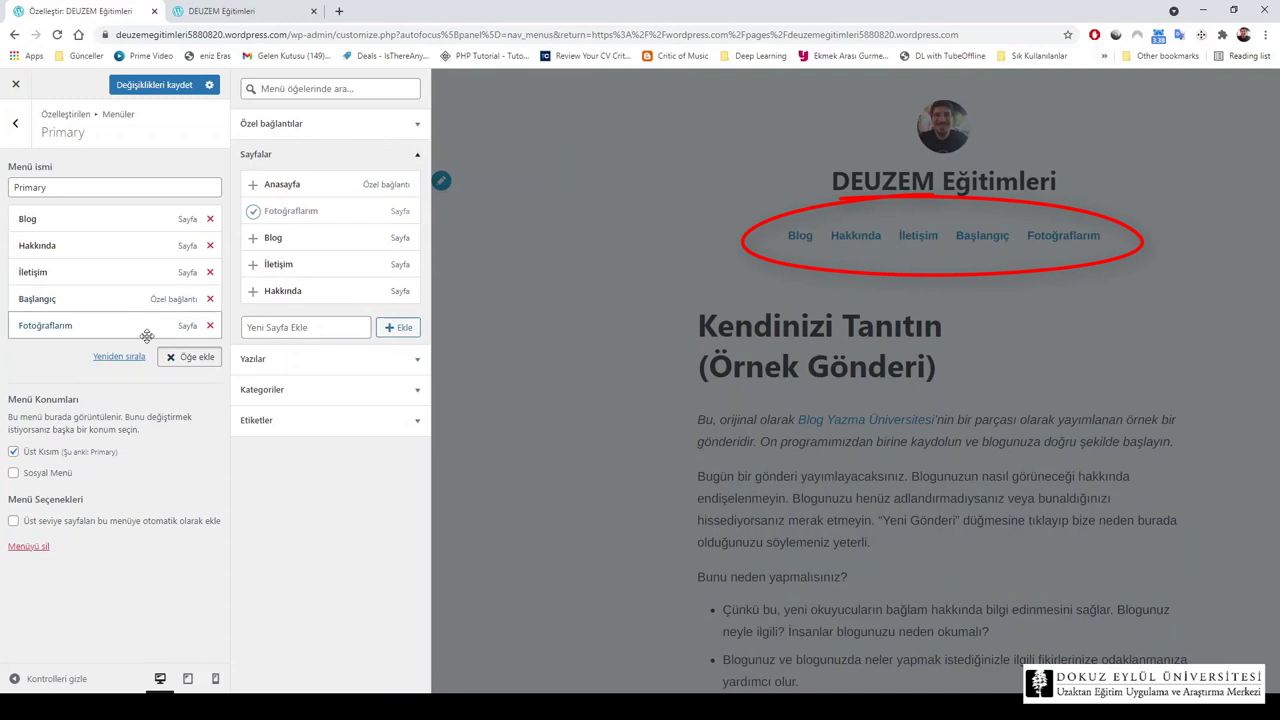
Reorder the Primary menu as Blog, Fotoğraflarım, İletişim, Başlangıç, Hakkında and save the changes
{"action": "left_click_drag", "start_coordinate": [108, 329], "coordinate": [82, 328]}
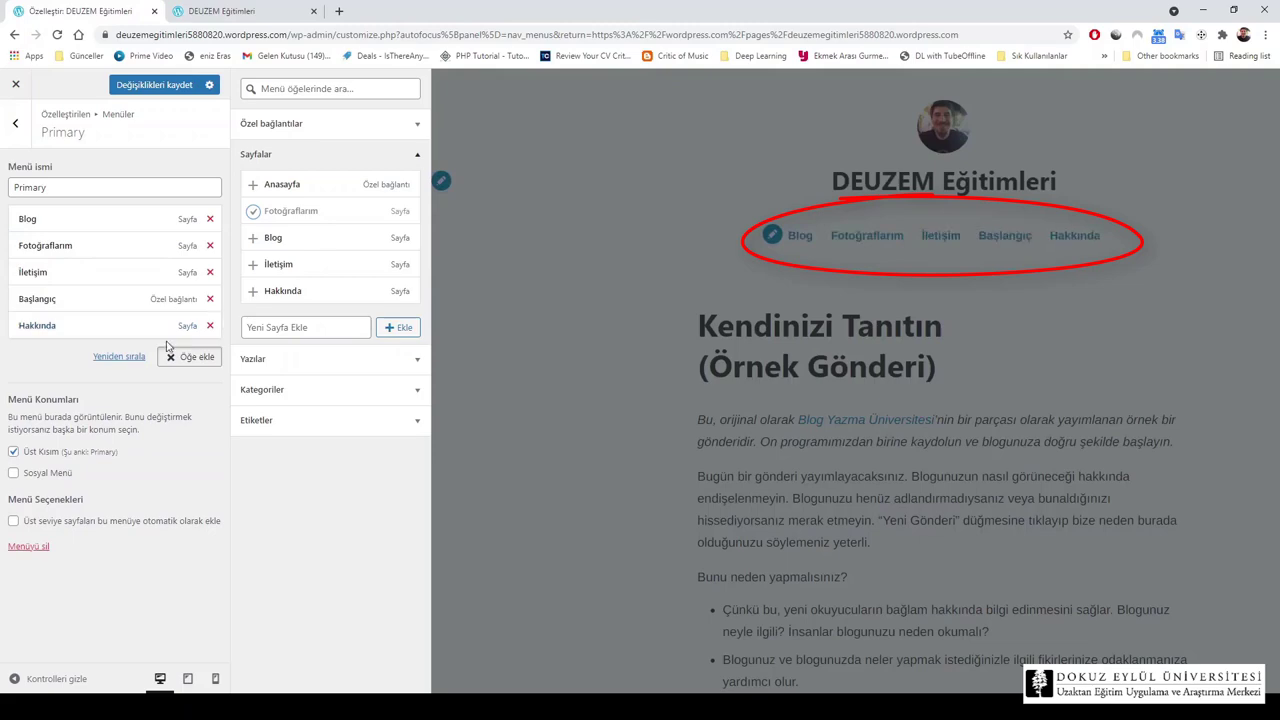
{"action": "left_click", "coordinate": [155, 85]}
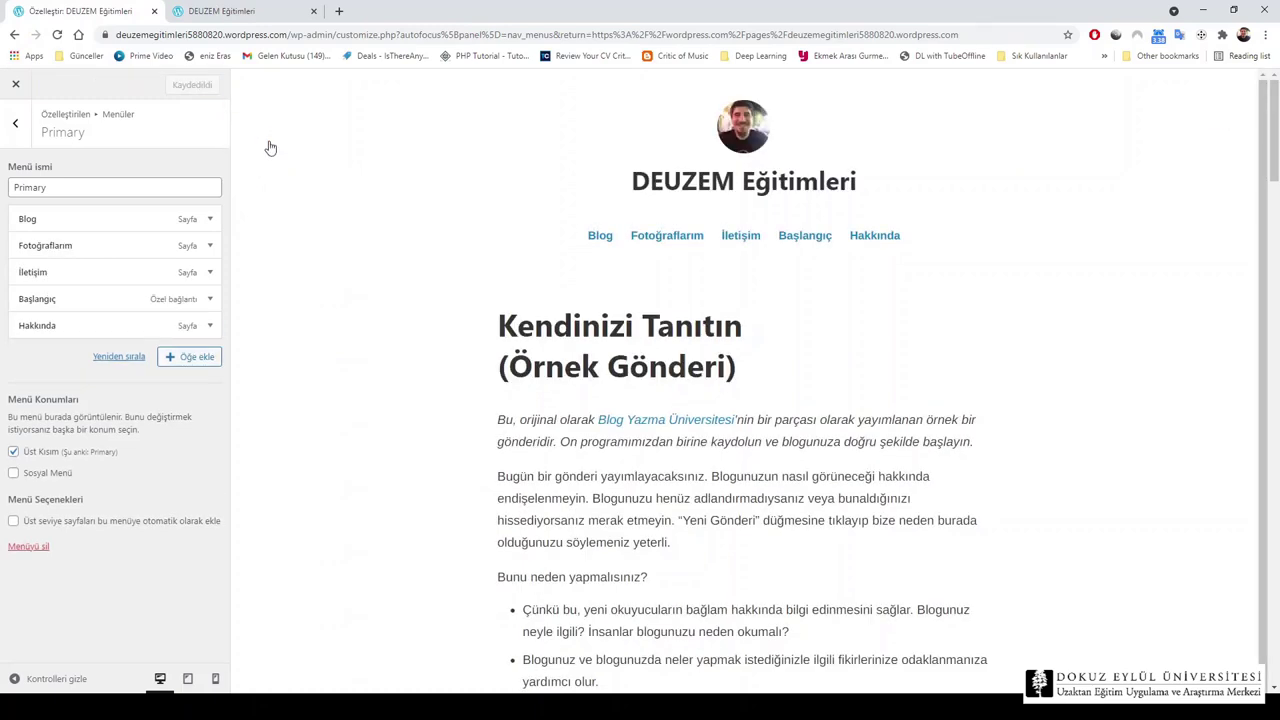
Check the updated menu on the live site and view the Fotoğraflarım page through it
{"action": "left_click", "coordinate": [256, 14]}
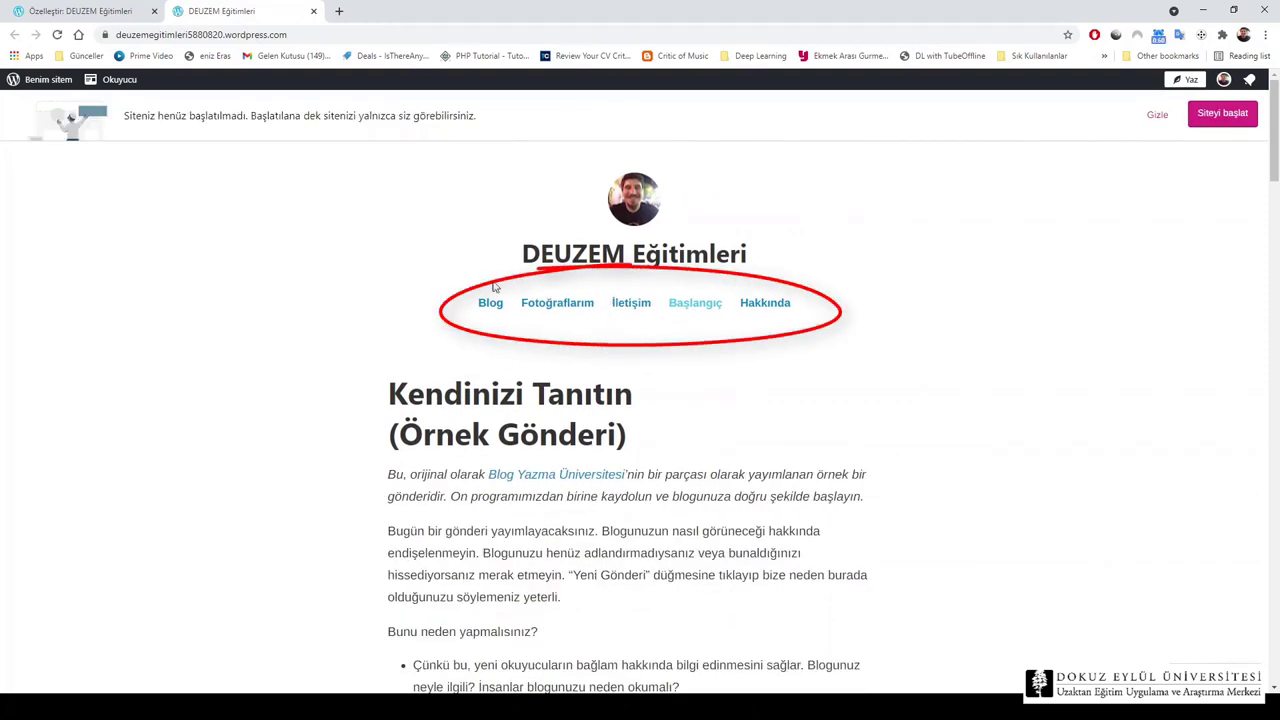
{"action": "left_click", "coordinate": [557, 304]}
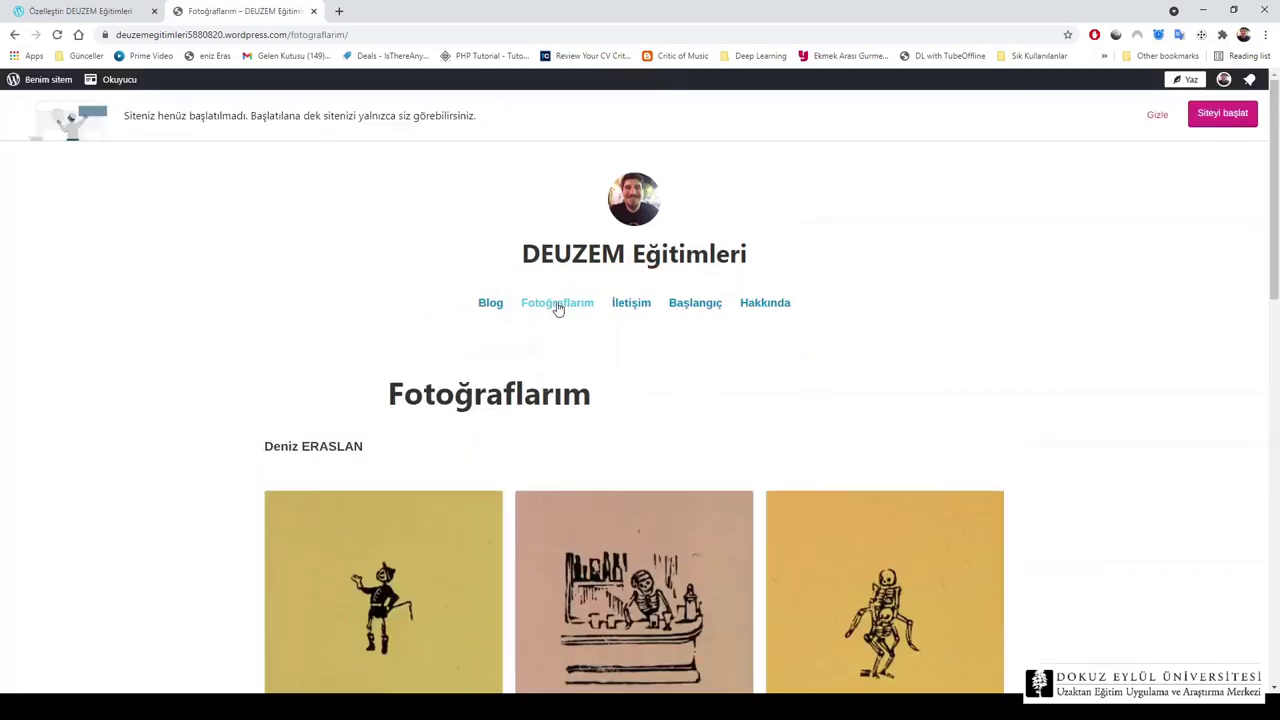
{"action": "scroll", "coordinate": [150, 315], "scroll_direction": "down", "scroll_amount": 5}
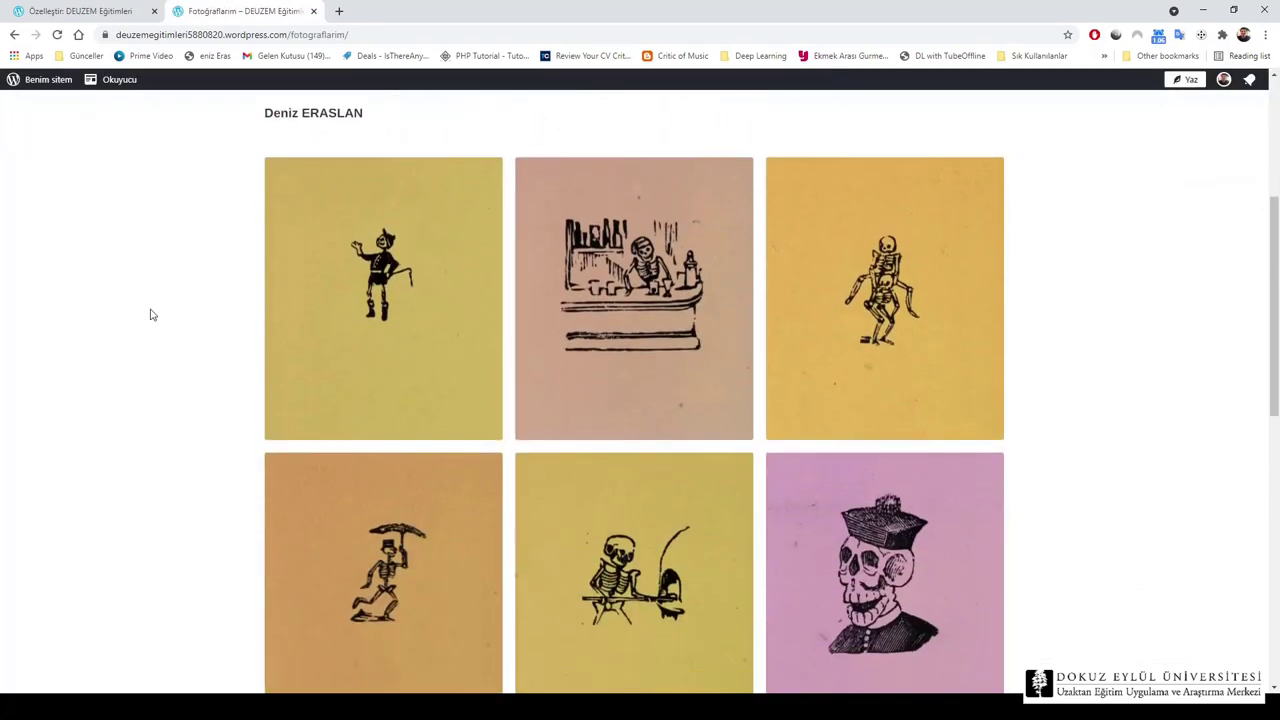
Look through the image gallery on the live Fotoğraflarım page and return to its heading
{"action": "scroll", "coordinate": [150, 315], "scroll_direction": "down", "scroll_amount": 1}
{"action": "scroll", "coordinate": [150, 315], "scroll_direction": "down", "scroll_amount": 3}
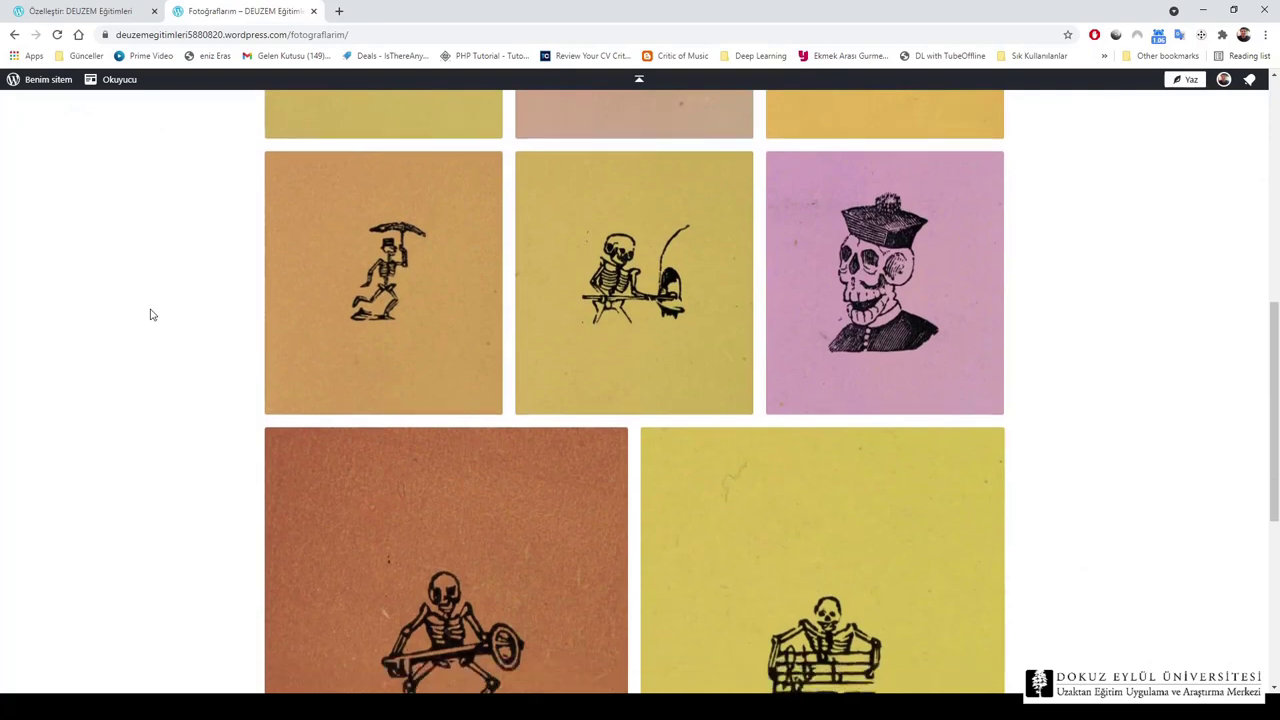
{"action": "scroll", "coordinate": [150, 315], "scroll_direction": "up", "scroll_amount": 7}
{"action": "scroll", "coordinate": [150, 315], "scroll_direction": "up", "scroll_amount": 2}
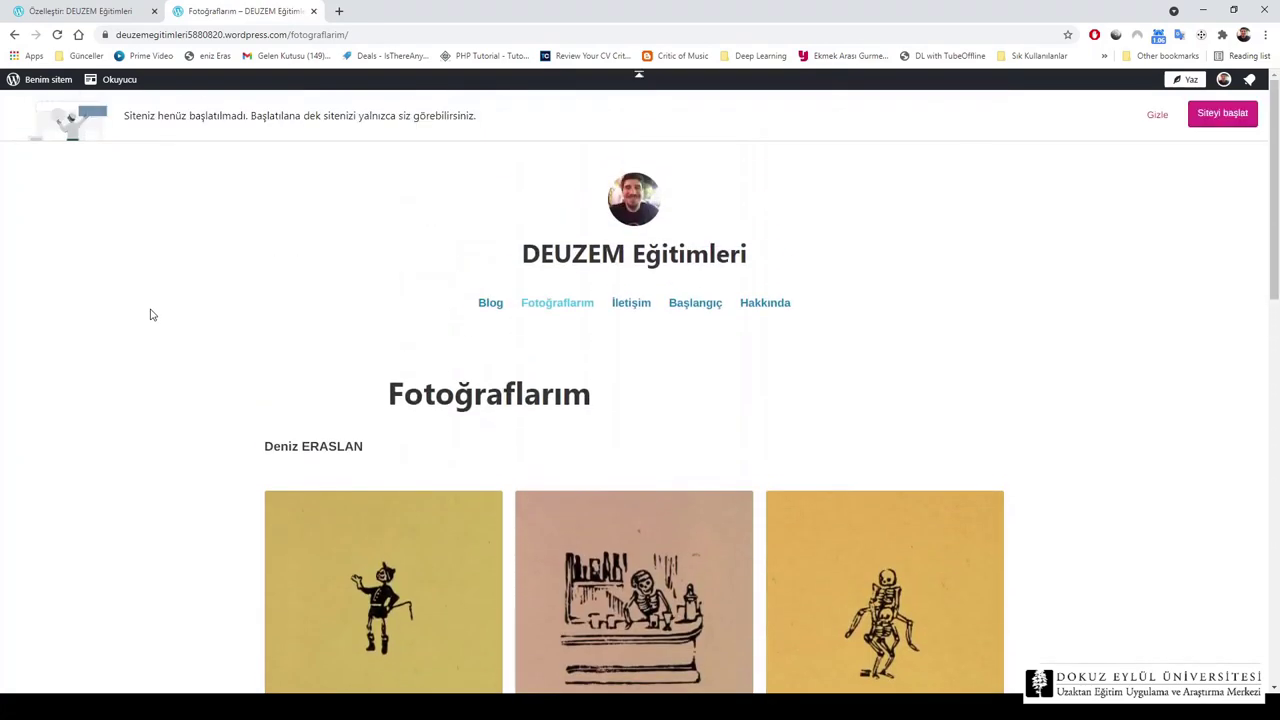
Assign the Social menu to the Sosyal Menü location in the site customizer and save the changes
{"action": "left_click", "coordinate": [108, 15]}
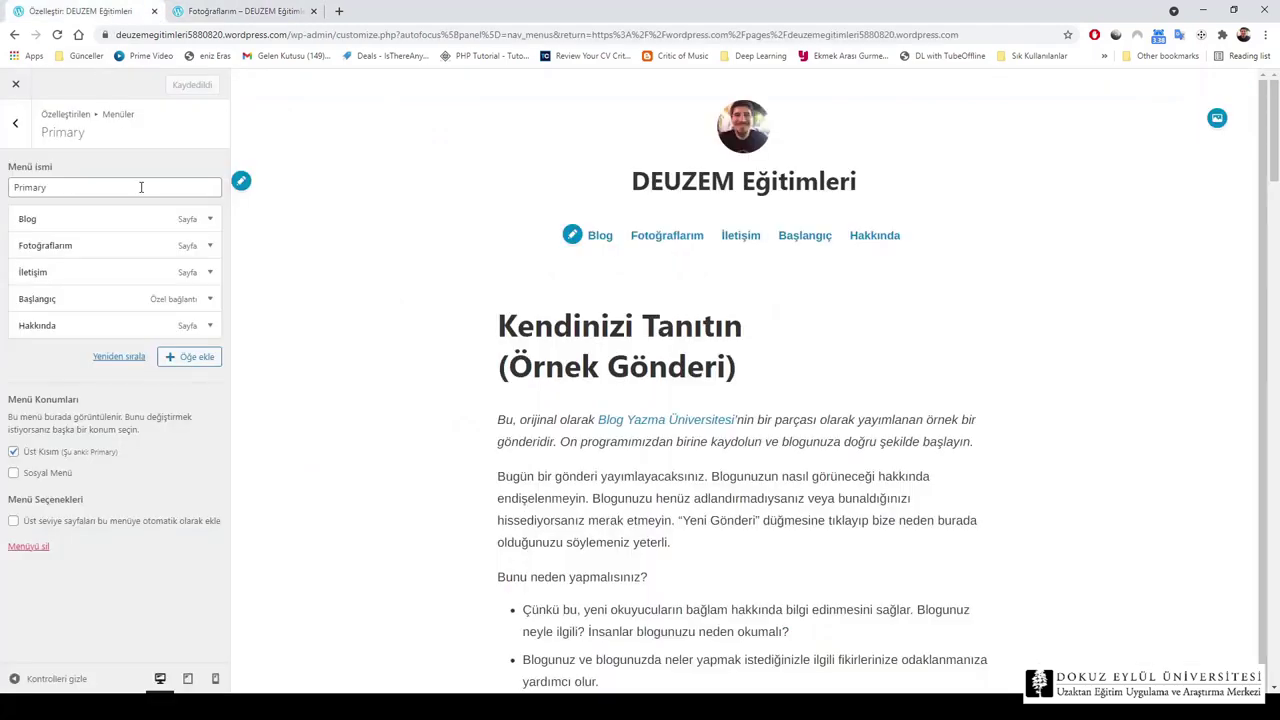
{"action": "left_click", "coordinate": [26, 123]}
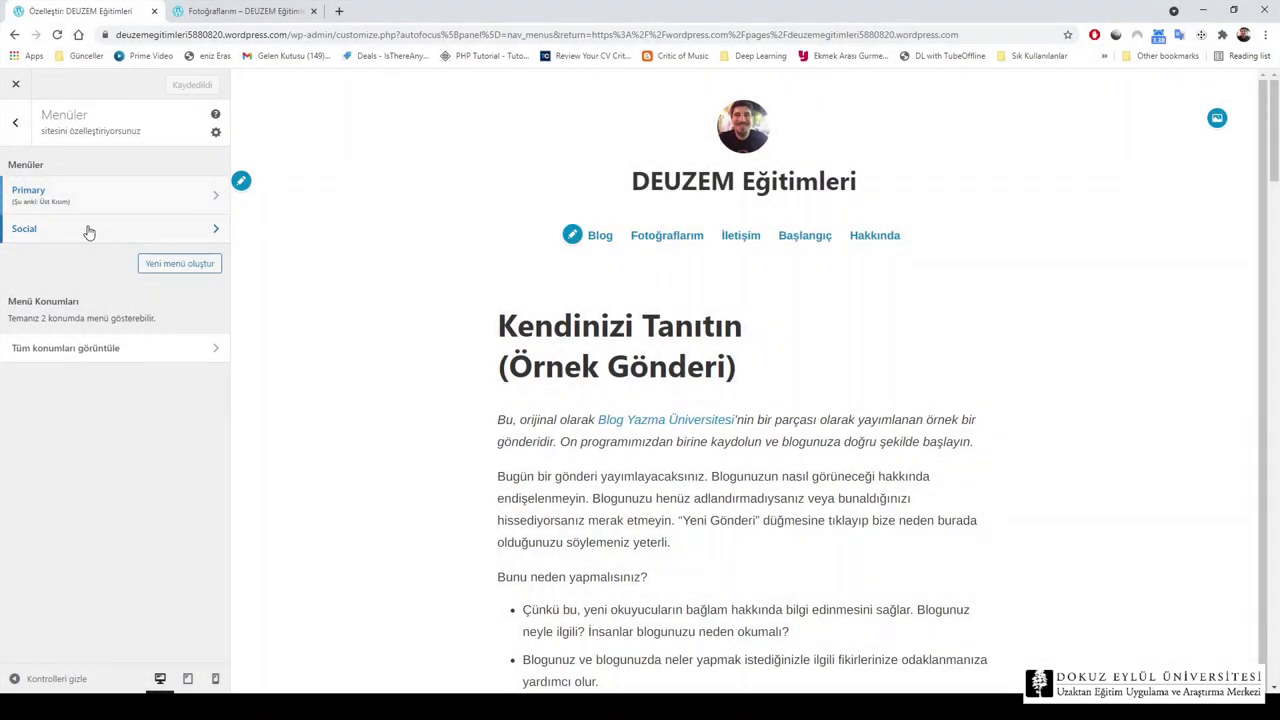
{"action": "left_click", "coordinate": [87, 229]}
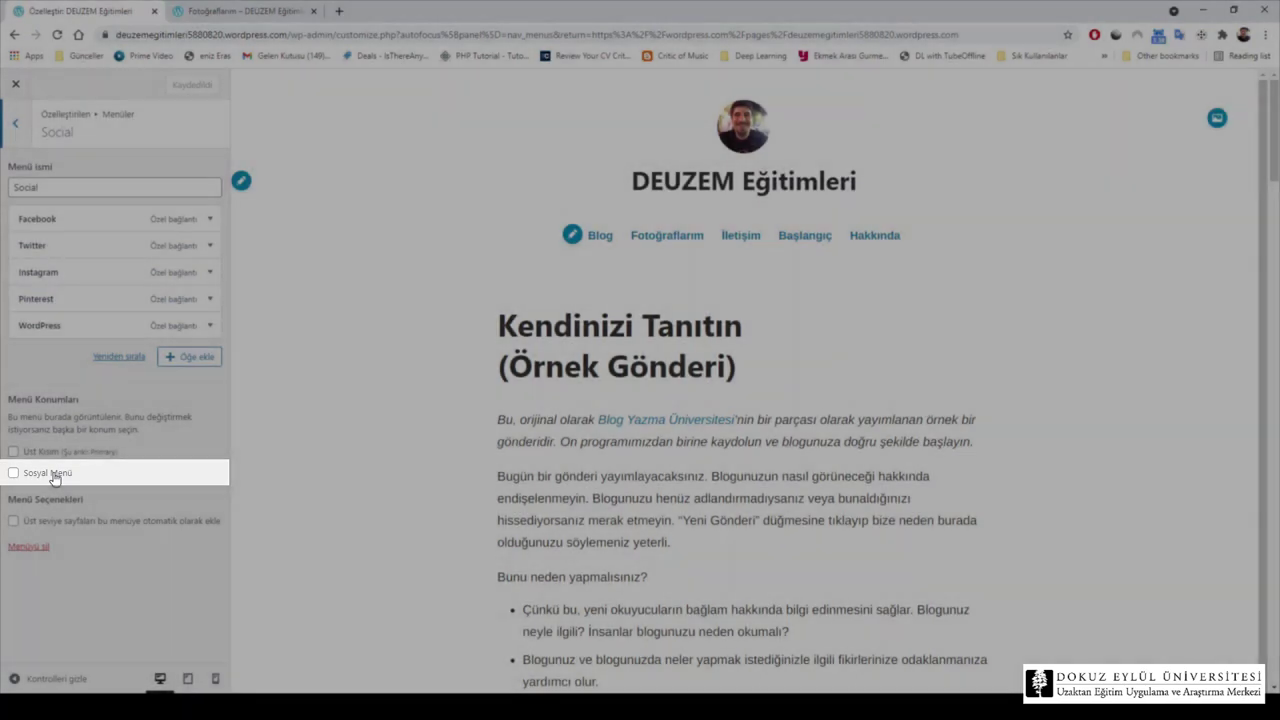
{"action": "left_click", "coordinate": [54, 476]}
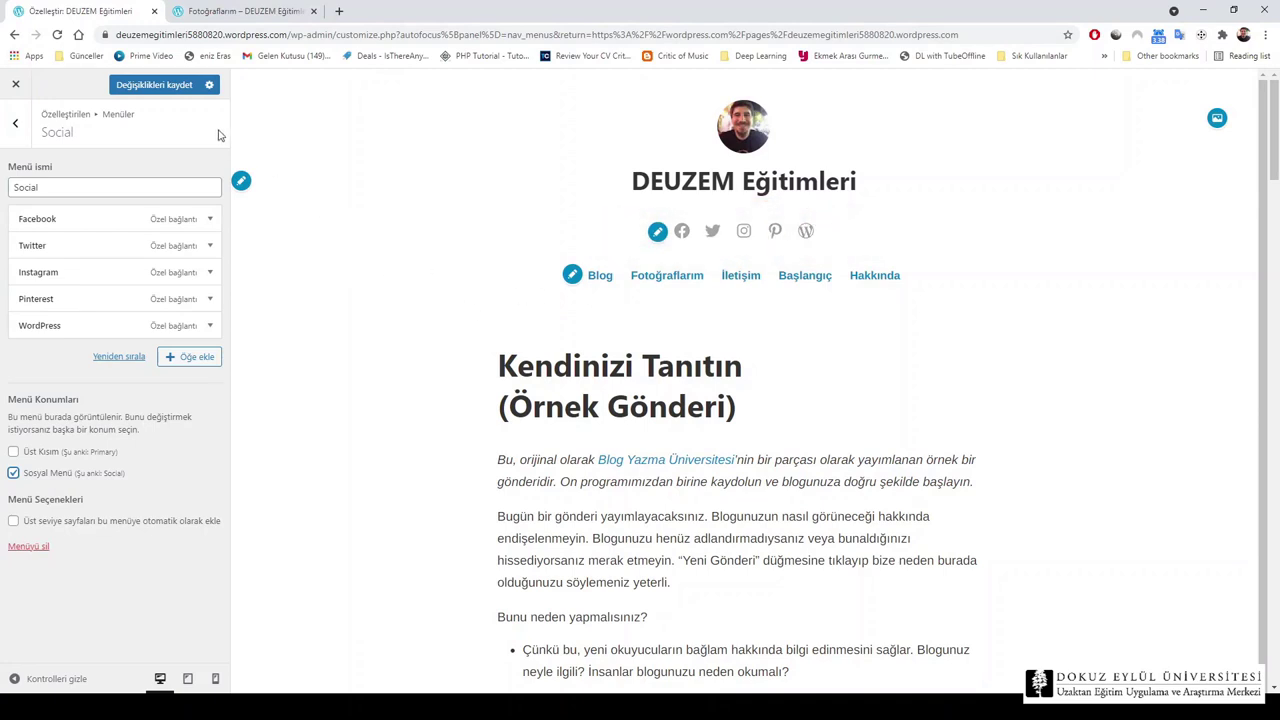
{"action": "left_click", "coordinate": [155, 85]}
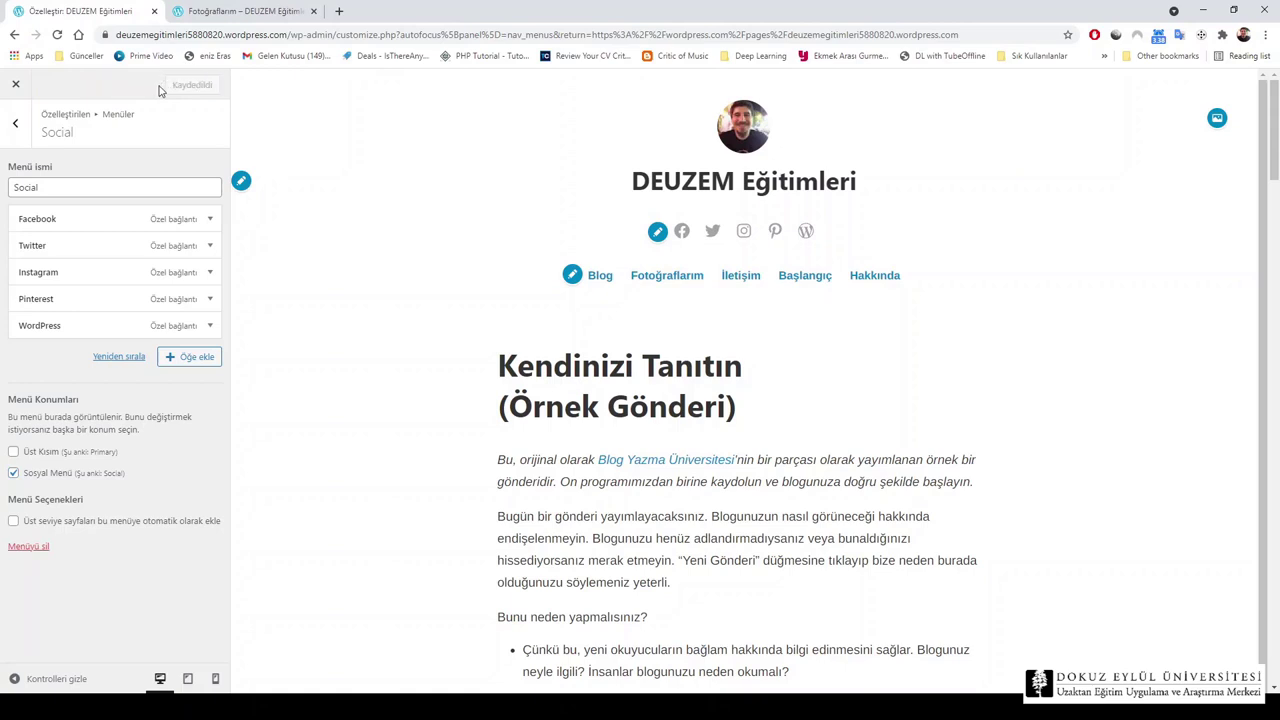
Check the social media icons on the live site's home page and return to the customizer
{"action": "left_click", "coordinate": [255, 12]}
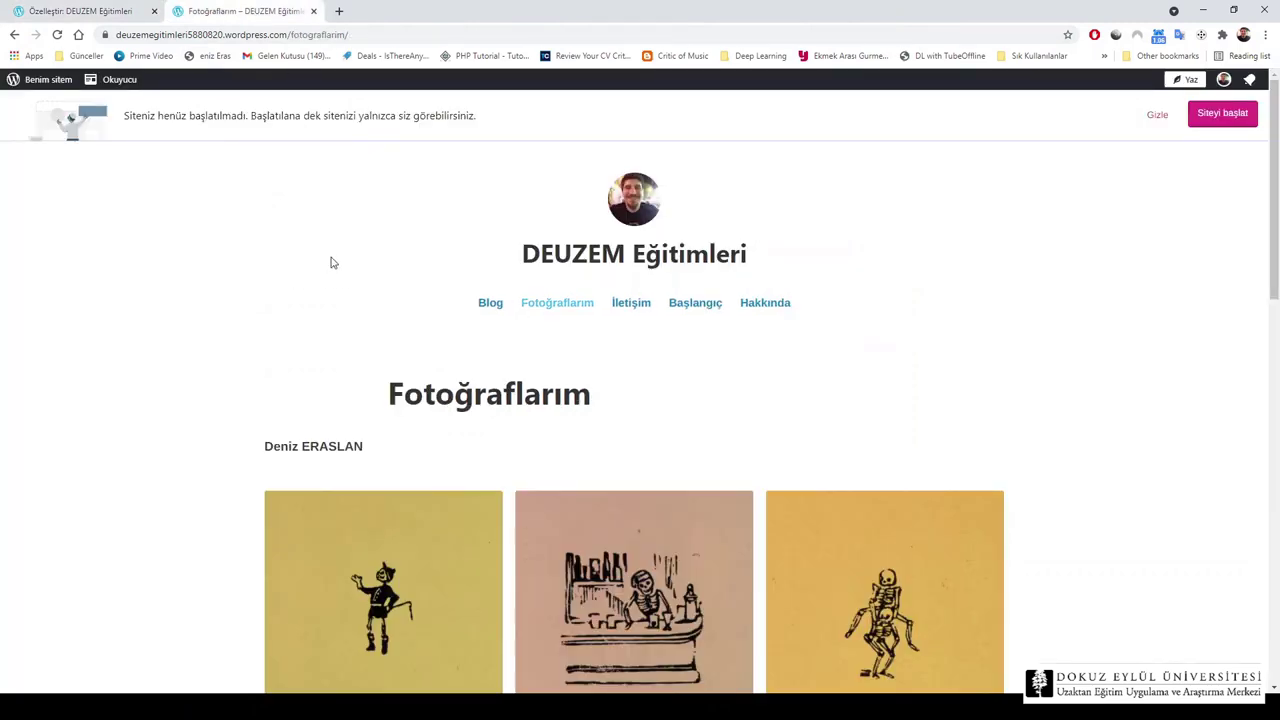
{"action": "left_click", "coordinate": [607, 257]}
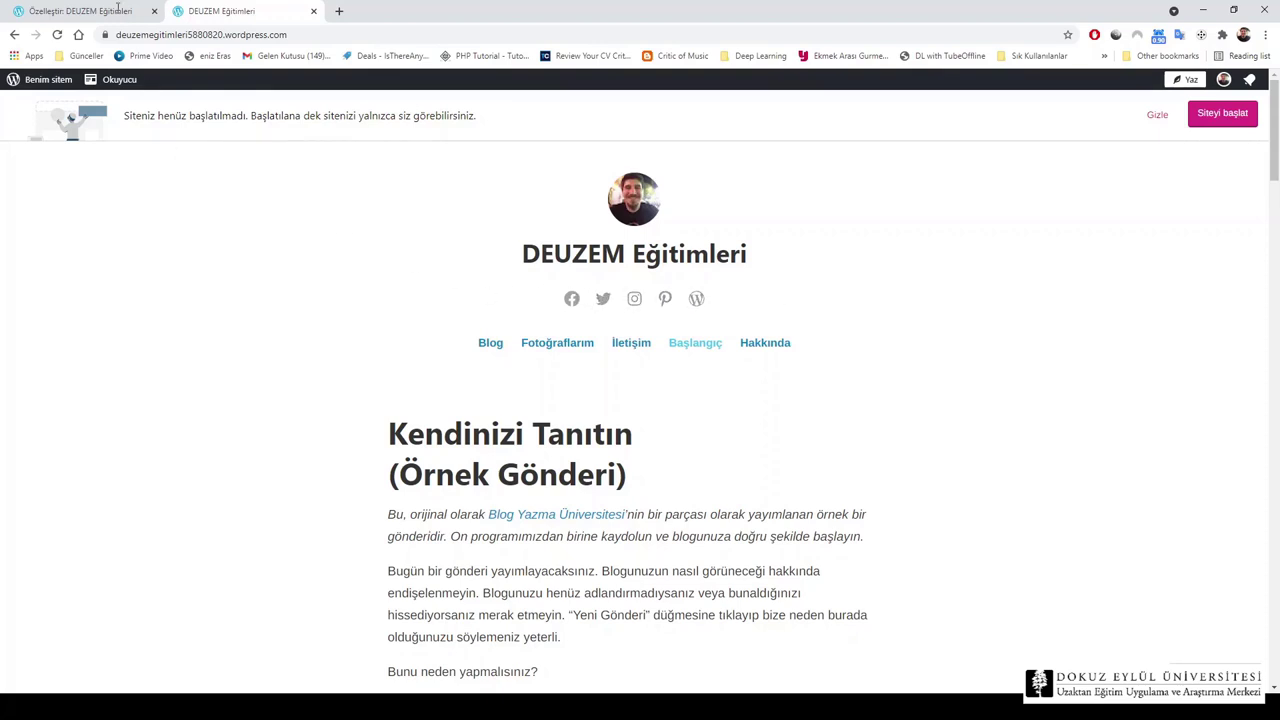
{"action": "left_click", "coordinate": [84, 12]}
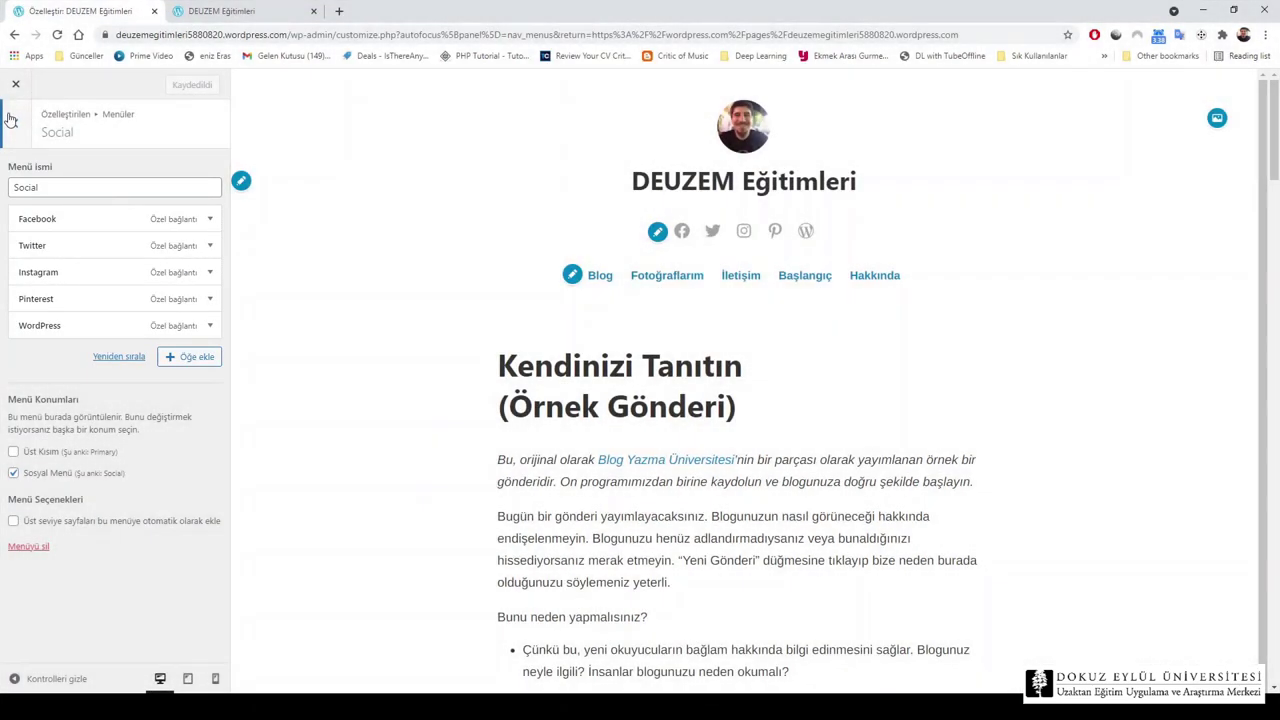
Leave the menu settings and close the site customizer
{"action": "left_click", "coordinate": [12, 120]}
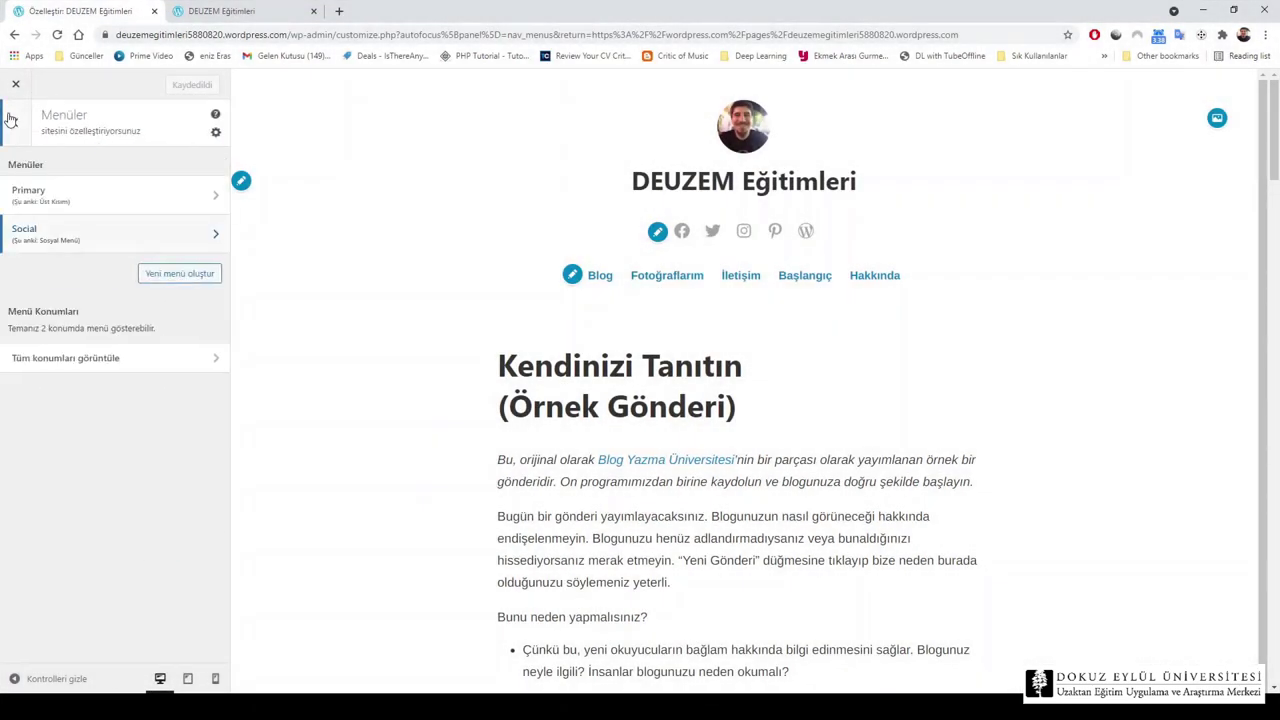
{"action": "left_click", "coordinate": [13, 123]}
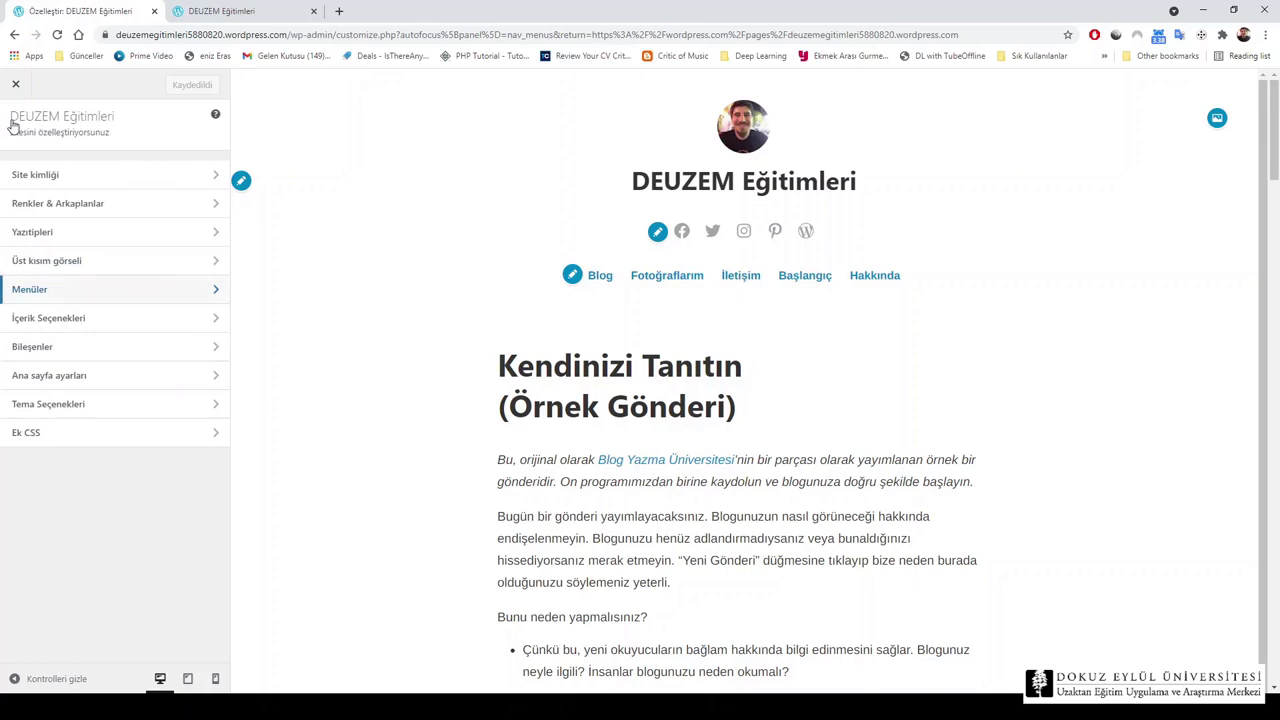
{"action": "left_click", "coordinate": [15, 86]}
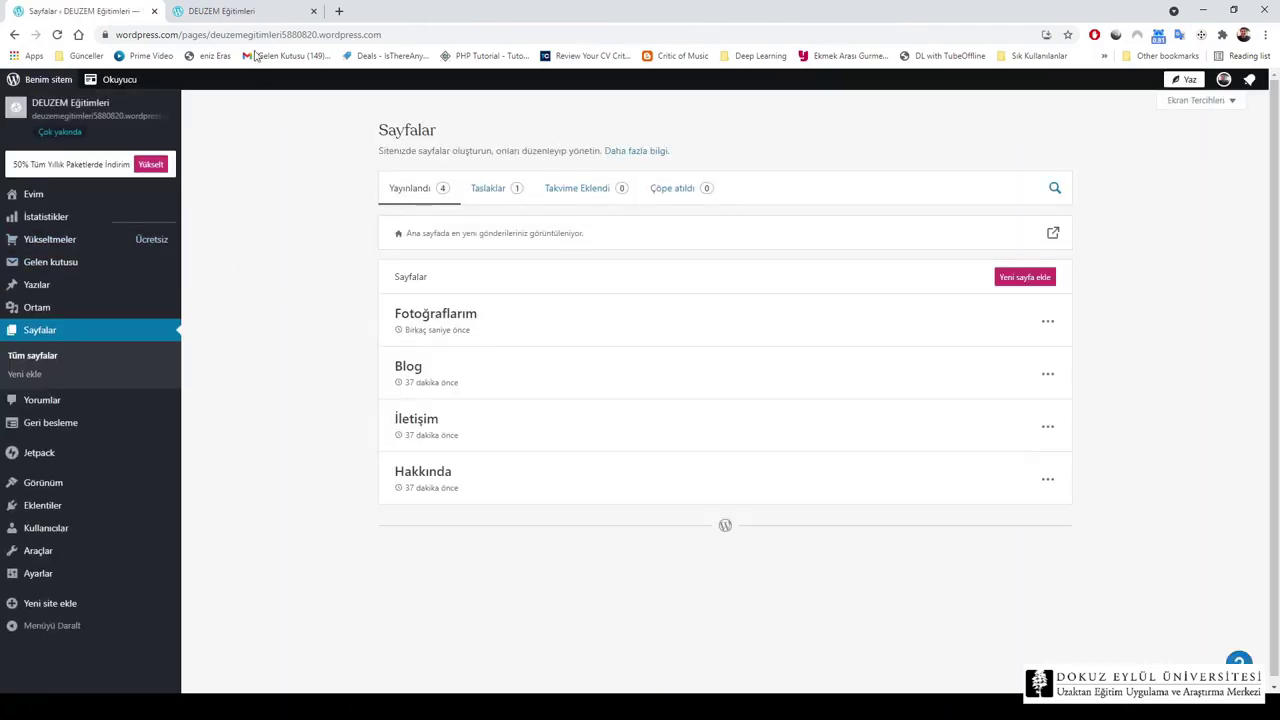
Look over the sample post on the live site's home page
{"action": "left_click", "coordinate": [244, 12]}
{"action": "scroll", "coordinate": [285, 305], "scroll_direction": "down", "scroll_amount": 2}
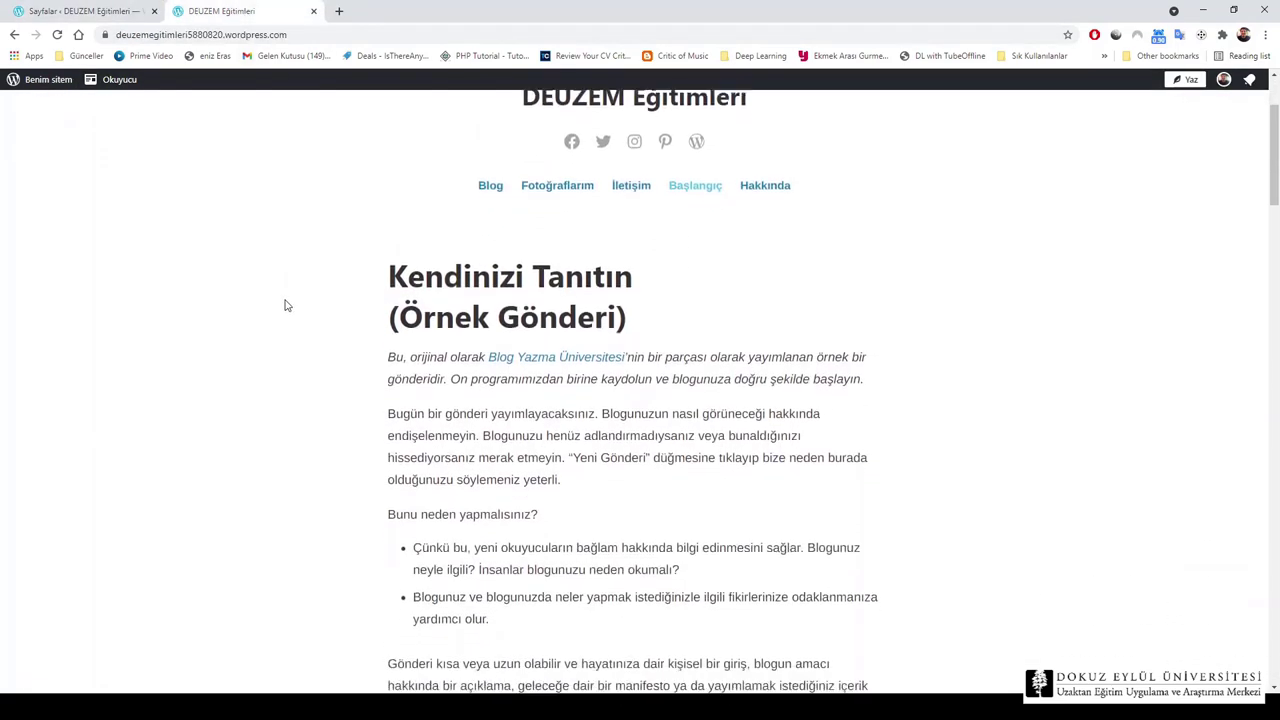
{"action": "scroll", "coordinate": [285, 305], "scroll_direction": "down", "scroll_amount": 1}
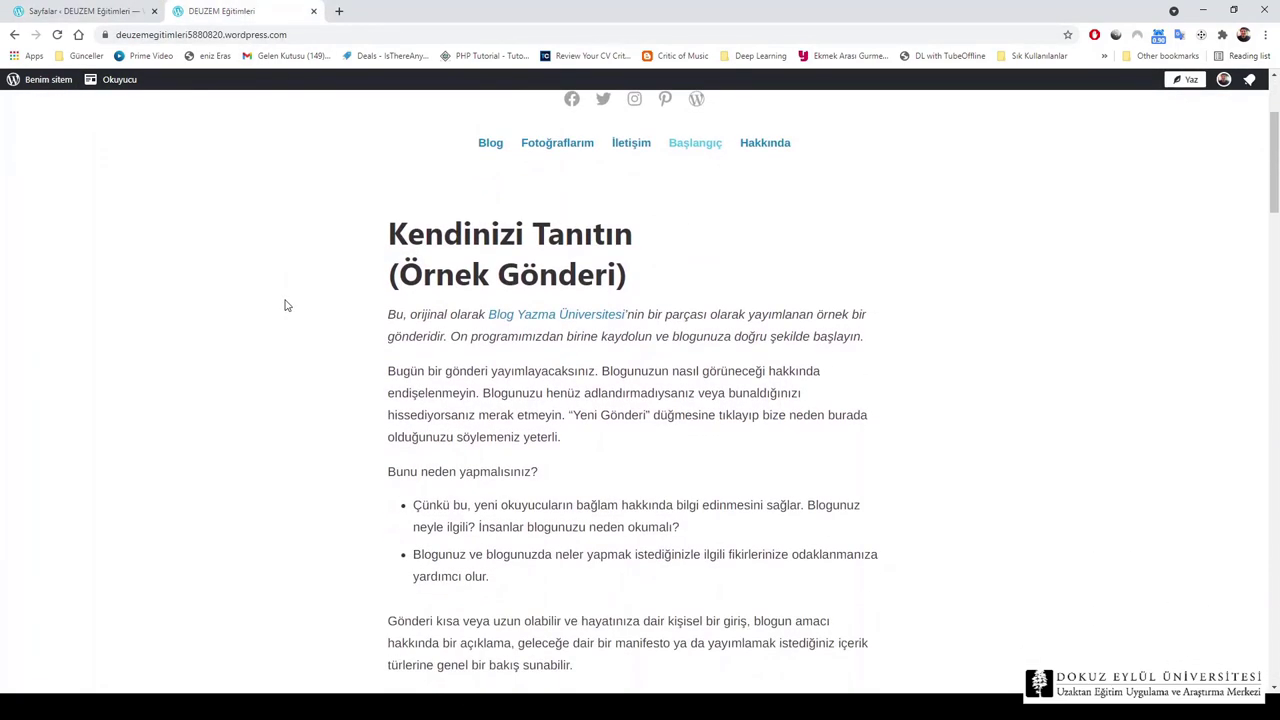
{"action": "scroll", "coordinate": [285, 305], "scroll_direction": "up", "scroll_amount": 3}
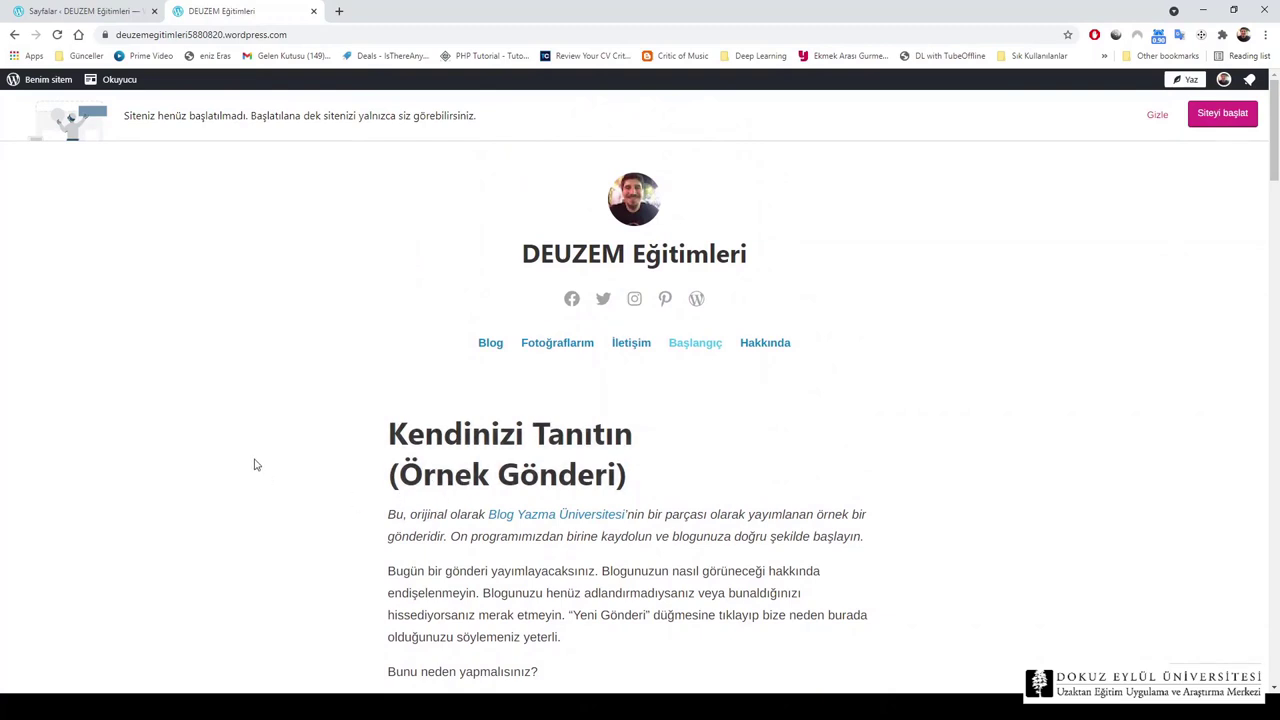
Open the first "Kendinizi Tanıtın (Örnek Gönderi)" entry in the dashboard's Yazılar list for editing
{"action": "left_click", "coordinate": [99, 12]}
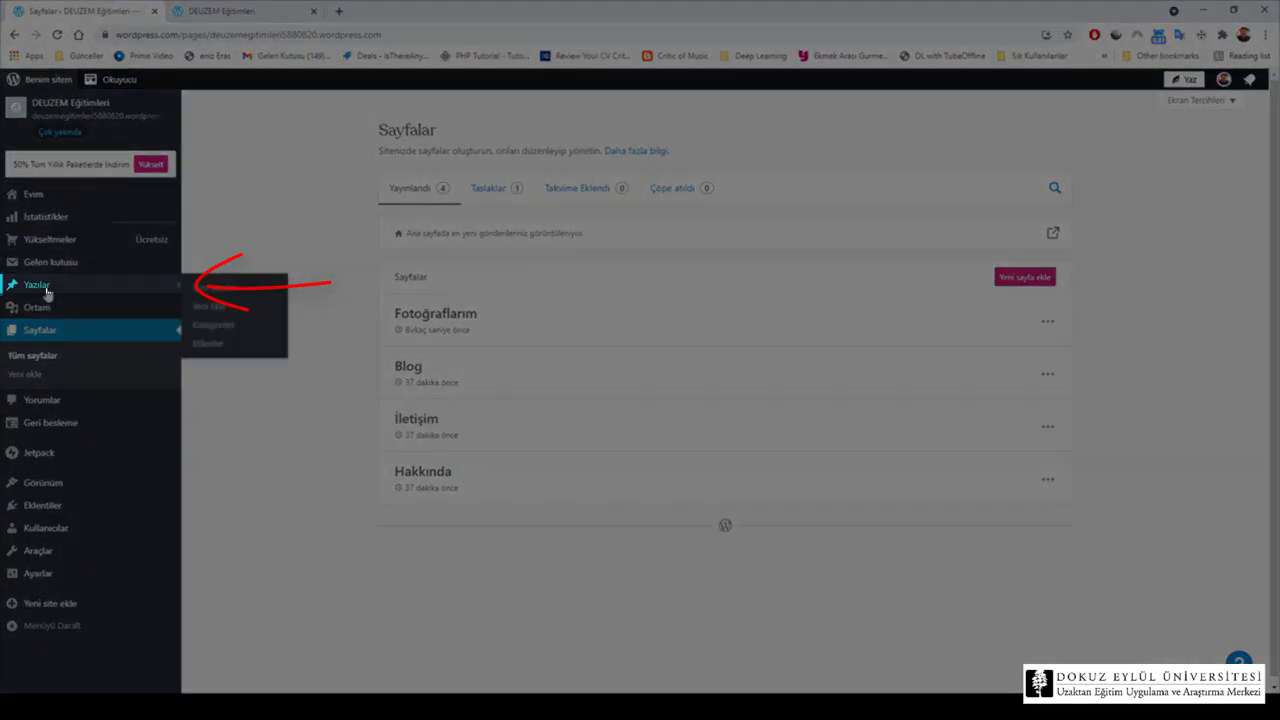
{"action": "left_click", "coordinate": [44, 287]}
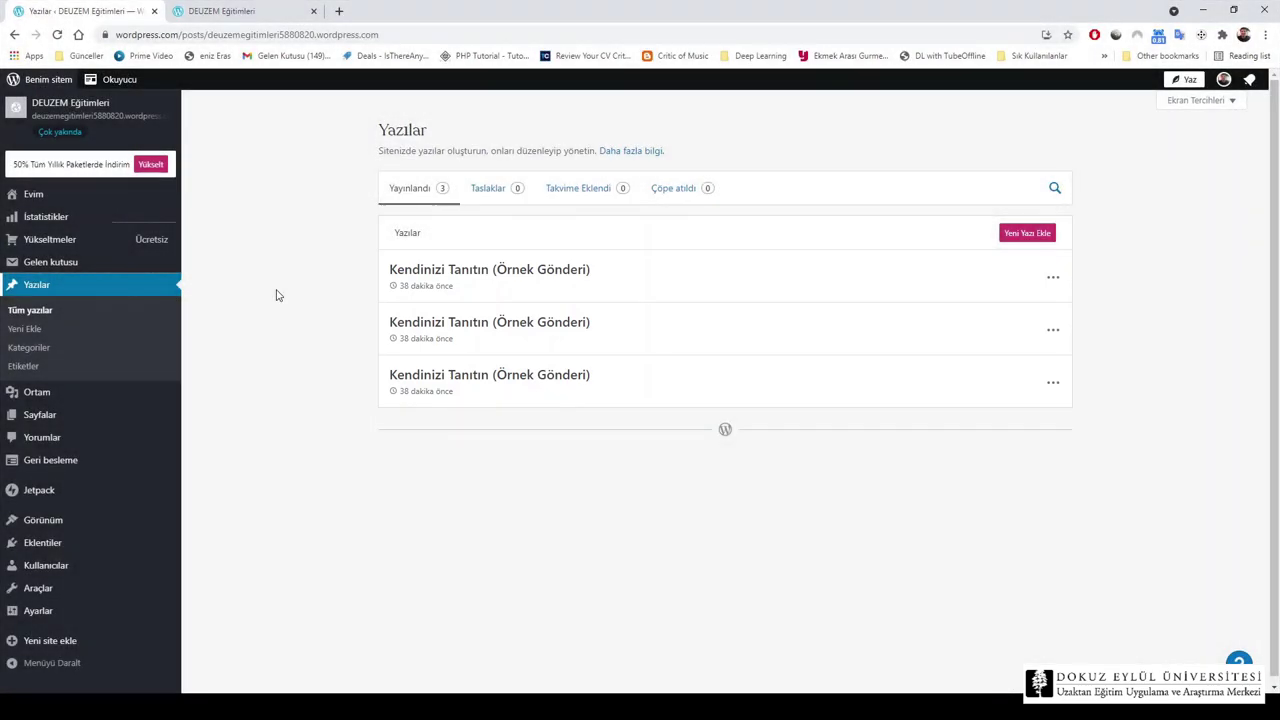
{"action": "left_click", "coordinate": [461, 274]}
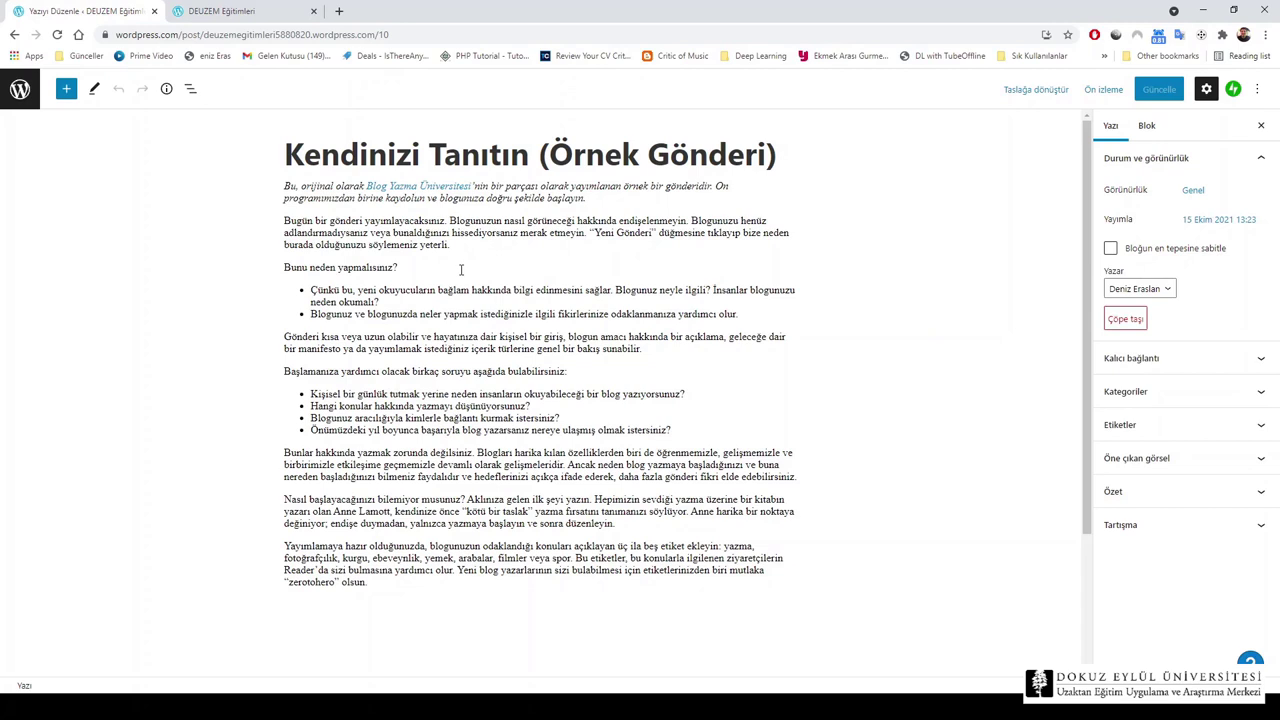
Change the post's title to "Örnek Paragraf"
{"action": "triple_click", "coordinate": [427, 157]}
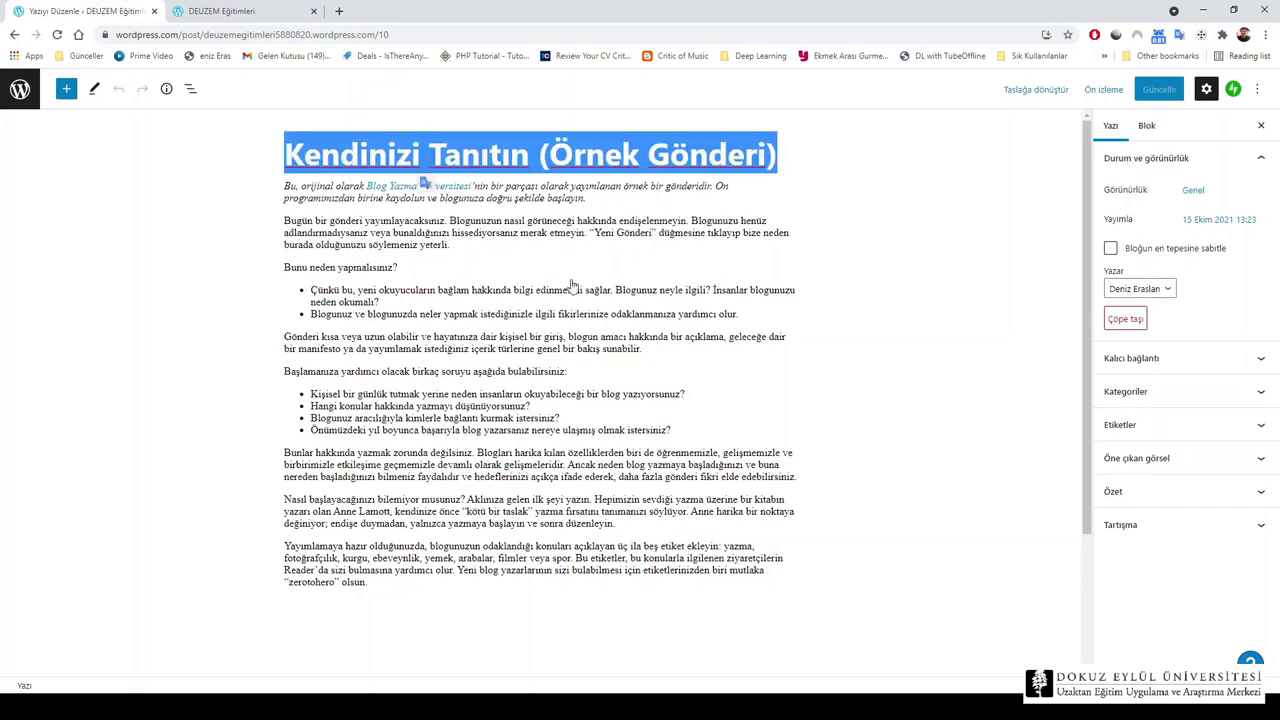
{"action": "type", "text": "Örn"}
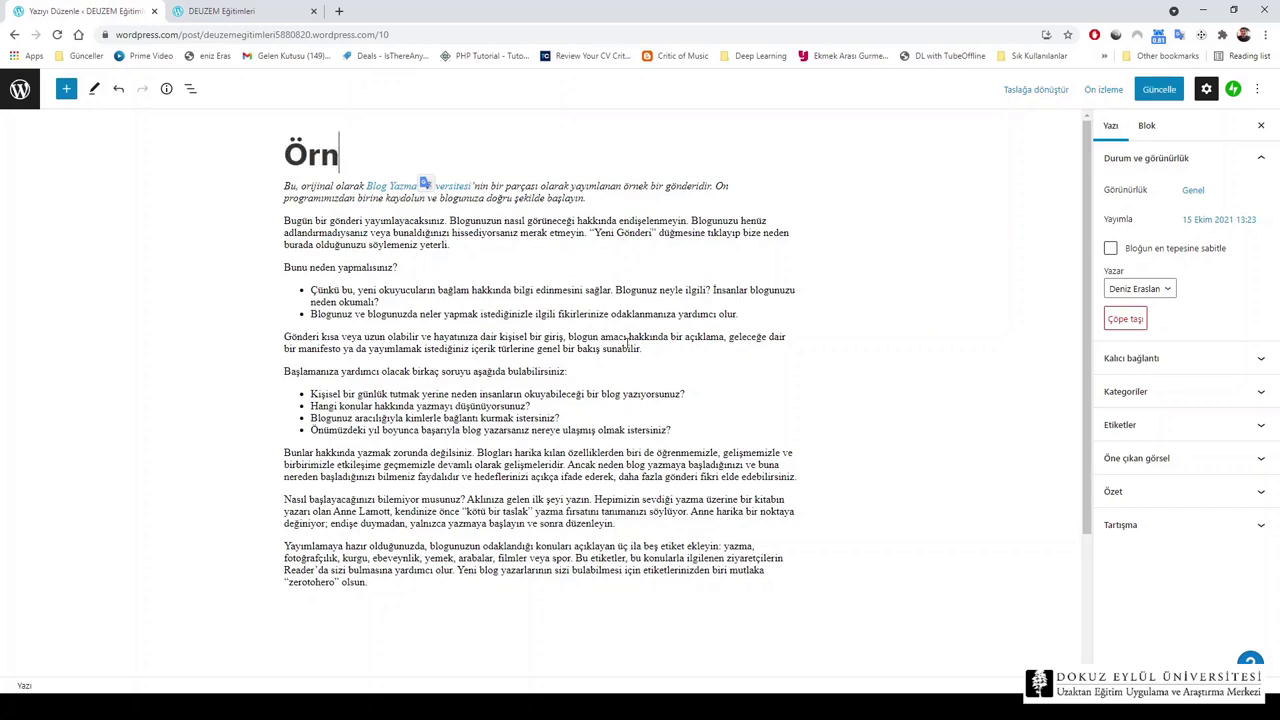
{"action": "type", "text": "ek Para"}
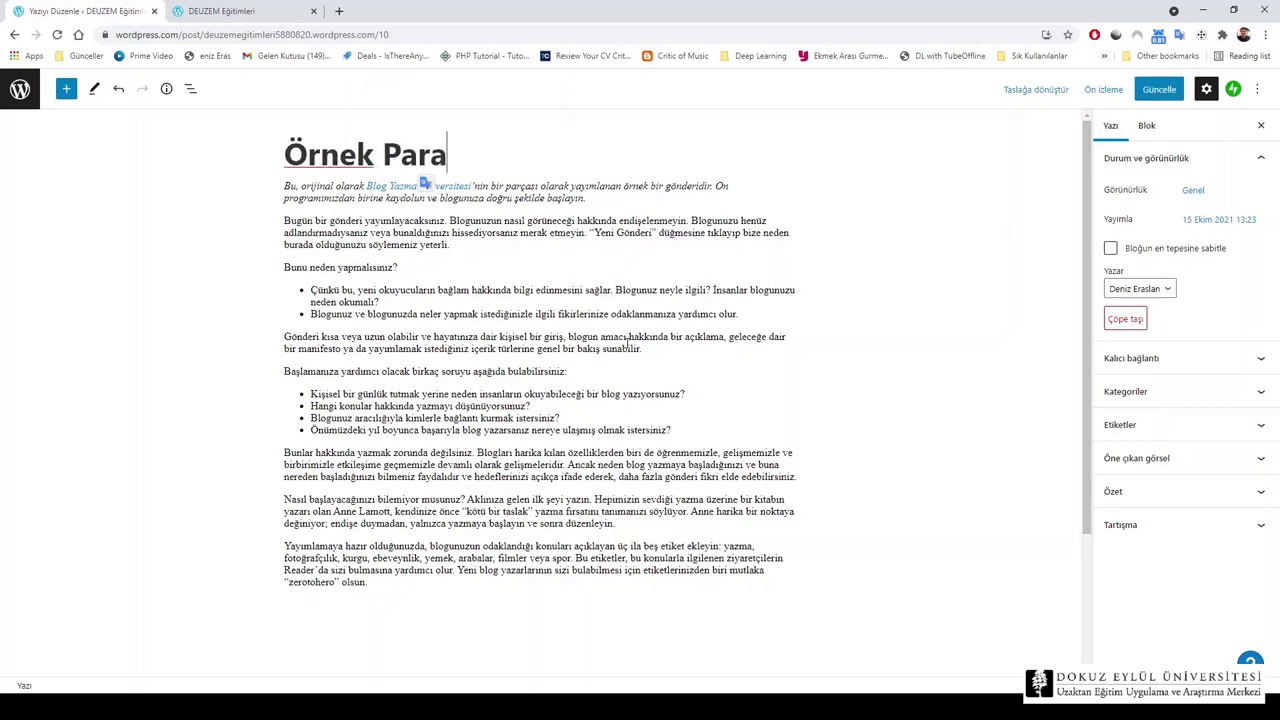
{"action": "type", "text": "graf"}
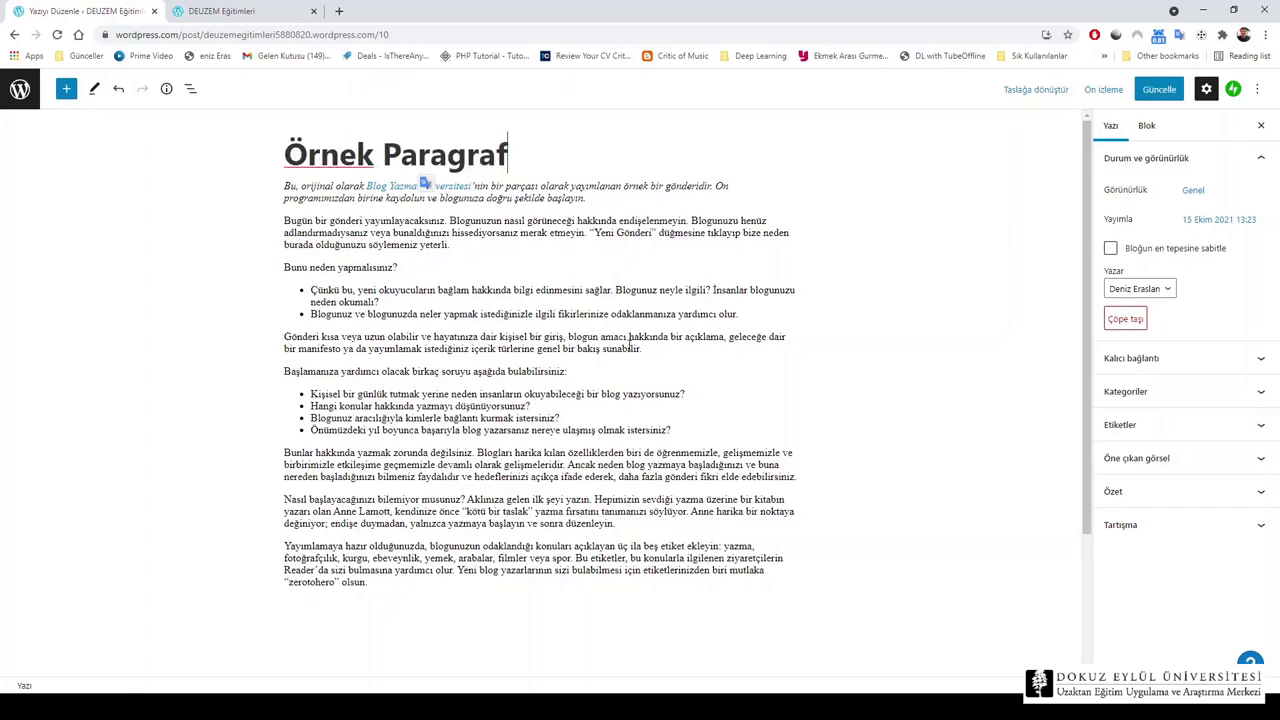
Replace the text of the post's italic opening paragraph with "Deneme"
{"action": "left_click", "coordinate": [288, 186]}
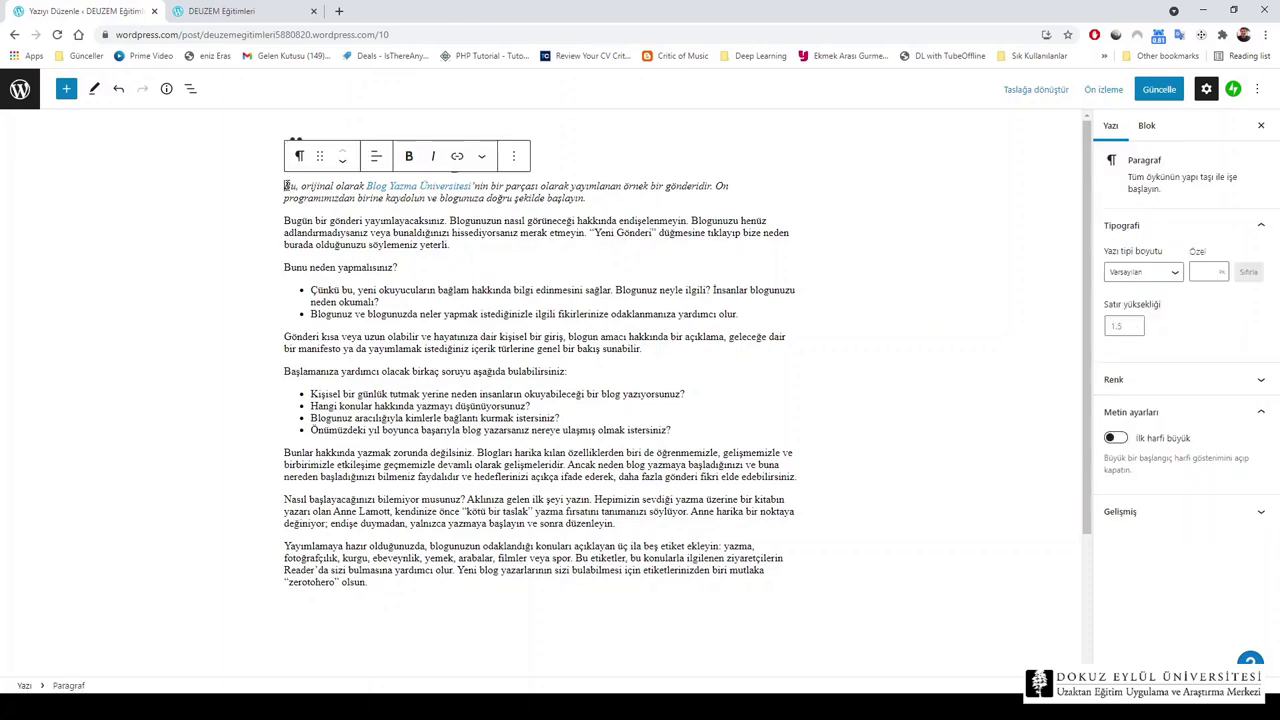
{"action": "left_click_drag", "start_coordinate": [596, 198], "coordinate": [297, 186]}
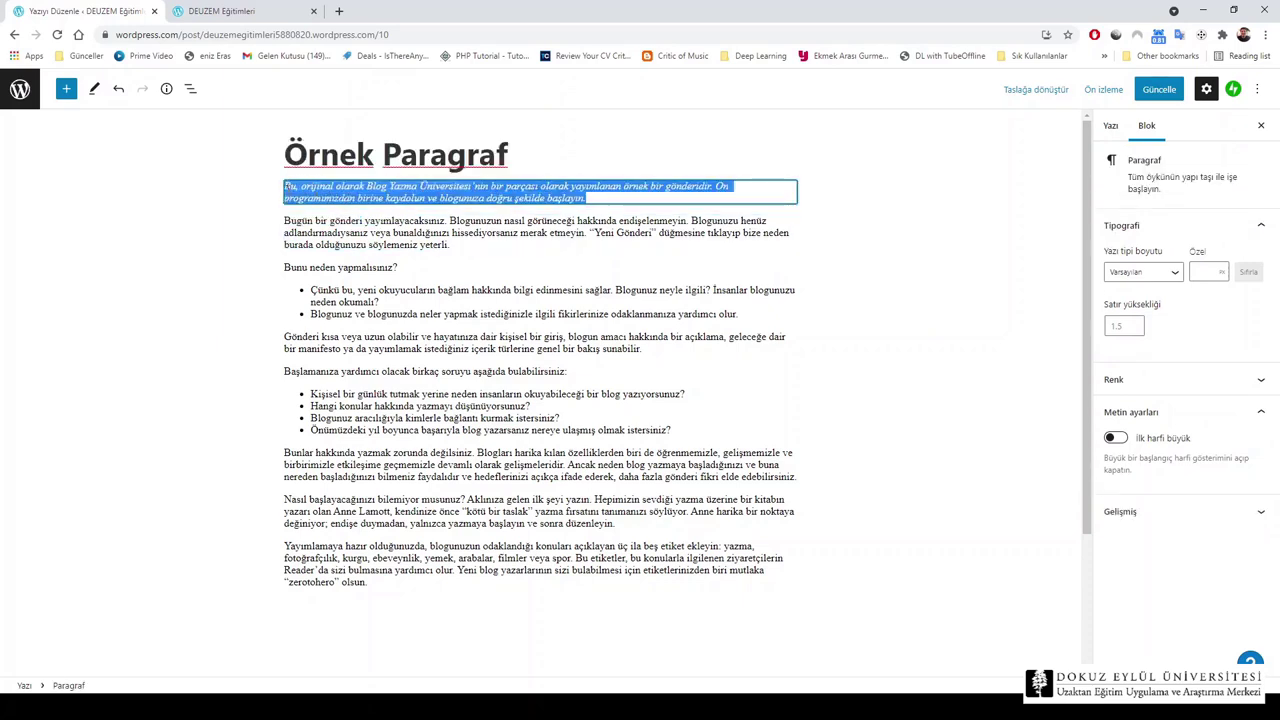
{"action": "left_click", "coordinate": [267, 318]}
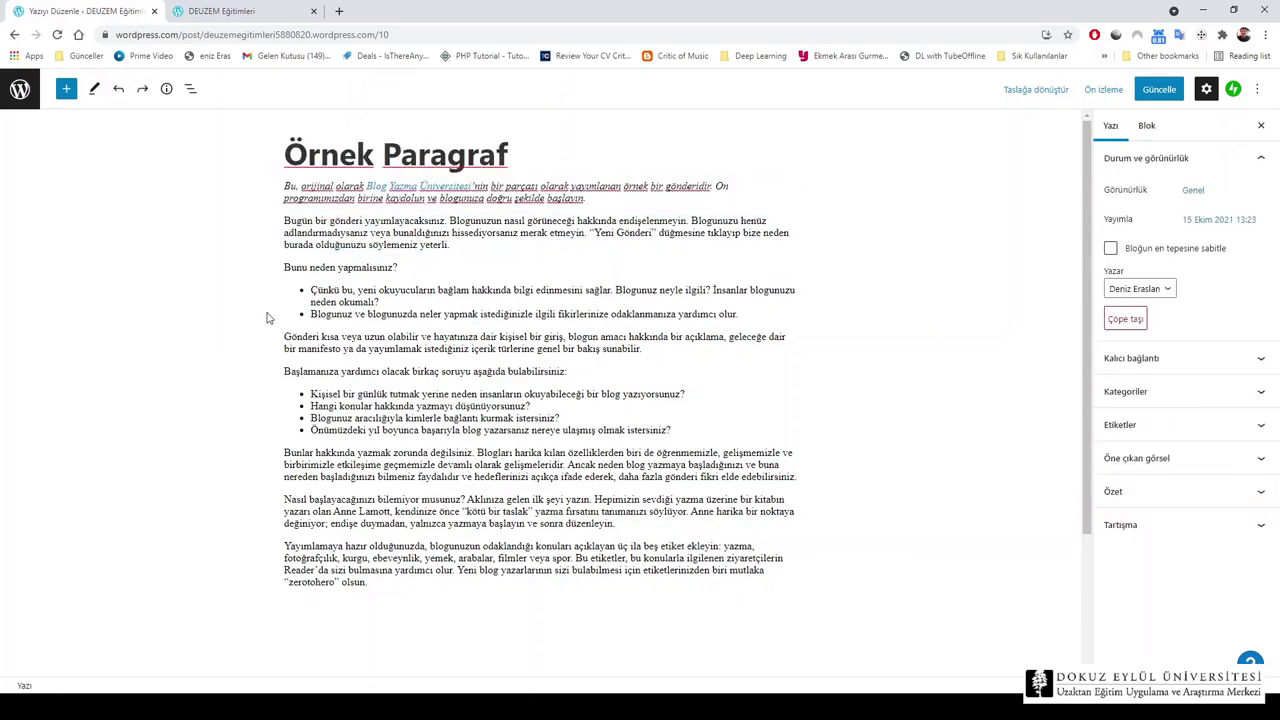
{"action": "triple_click", "coordinate": [470, 186]}
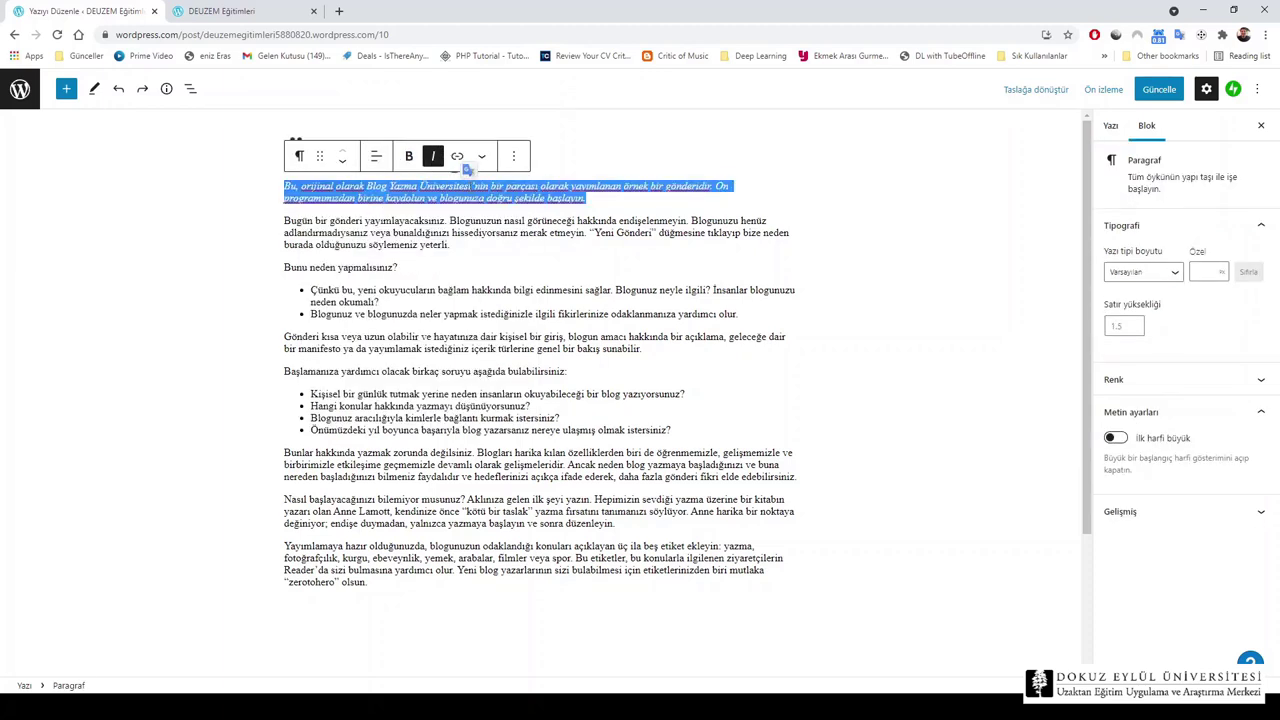
{"action": "type", "text": "Deneme"}
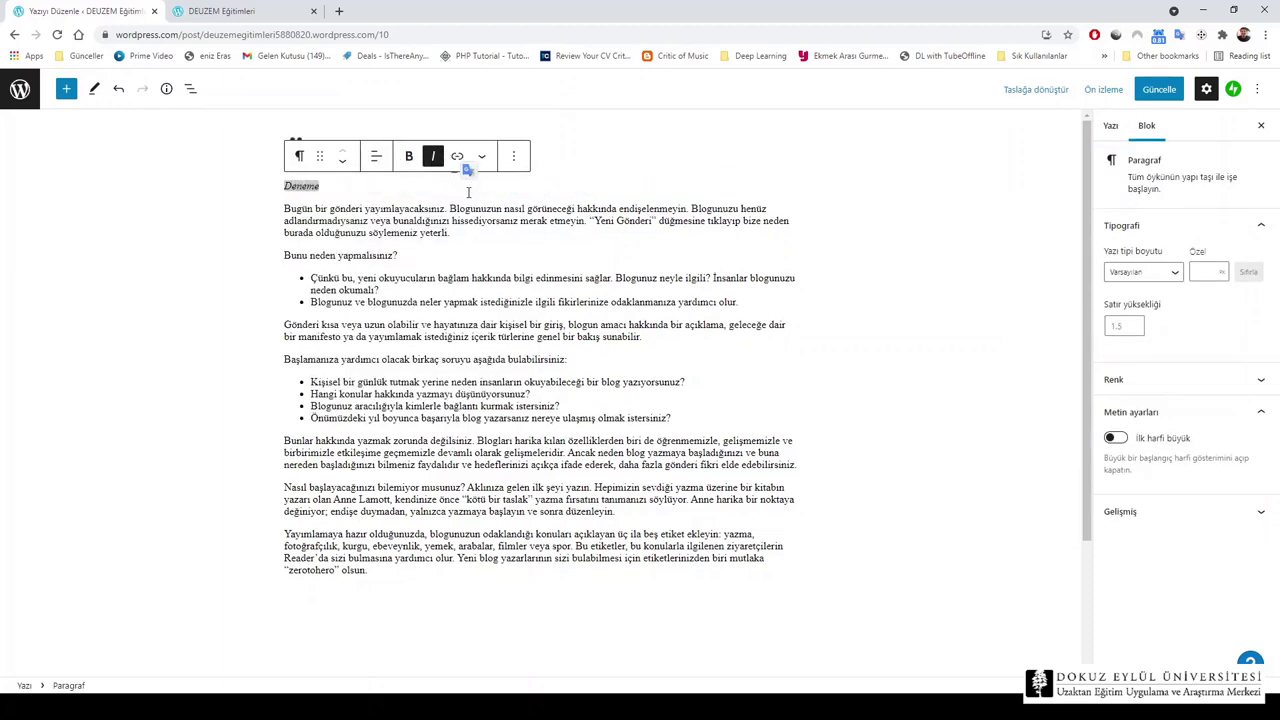
{"action": "left_click", "coordinate": [201, 340]}
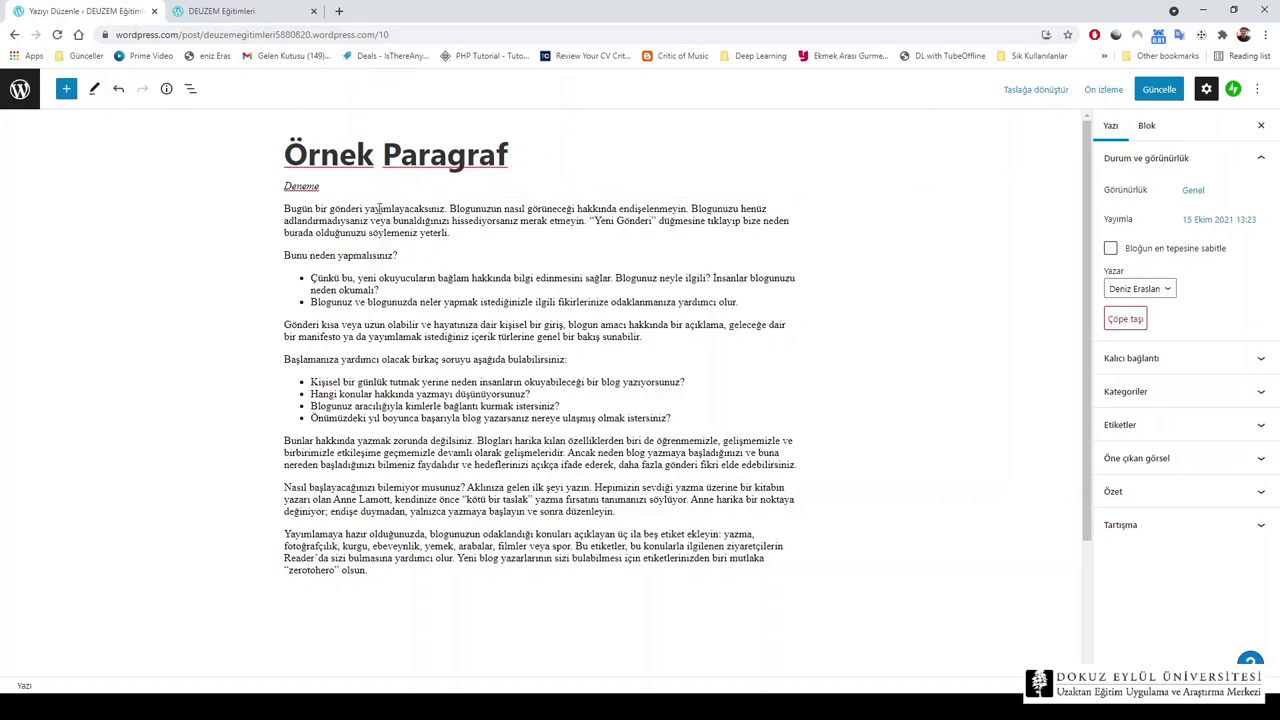
Remove all the sample content blocks below the "Deneme" paragraph
{"action": "left_click_drag", "start_coordinate": [373, 572], "coordinate": [252, 258]}
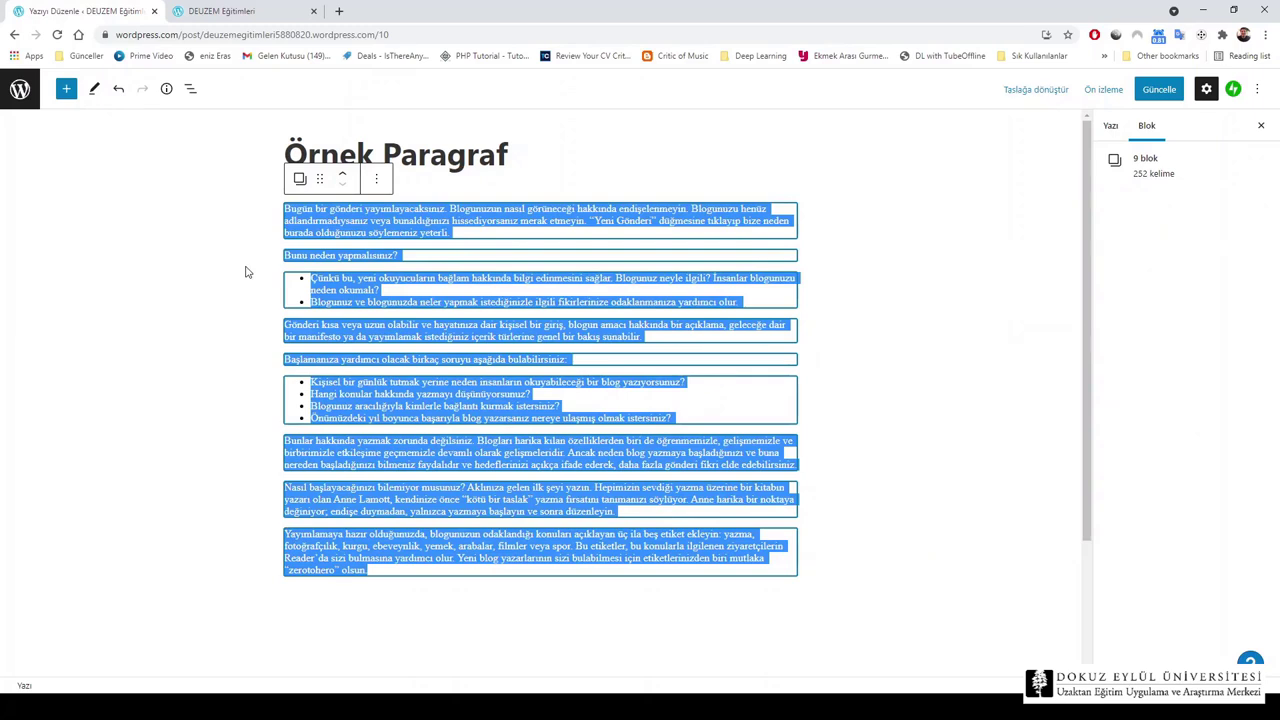
{"action": "left_click", "coordinate": [376, 179]}
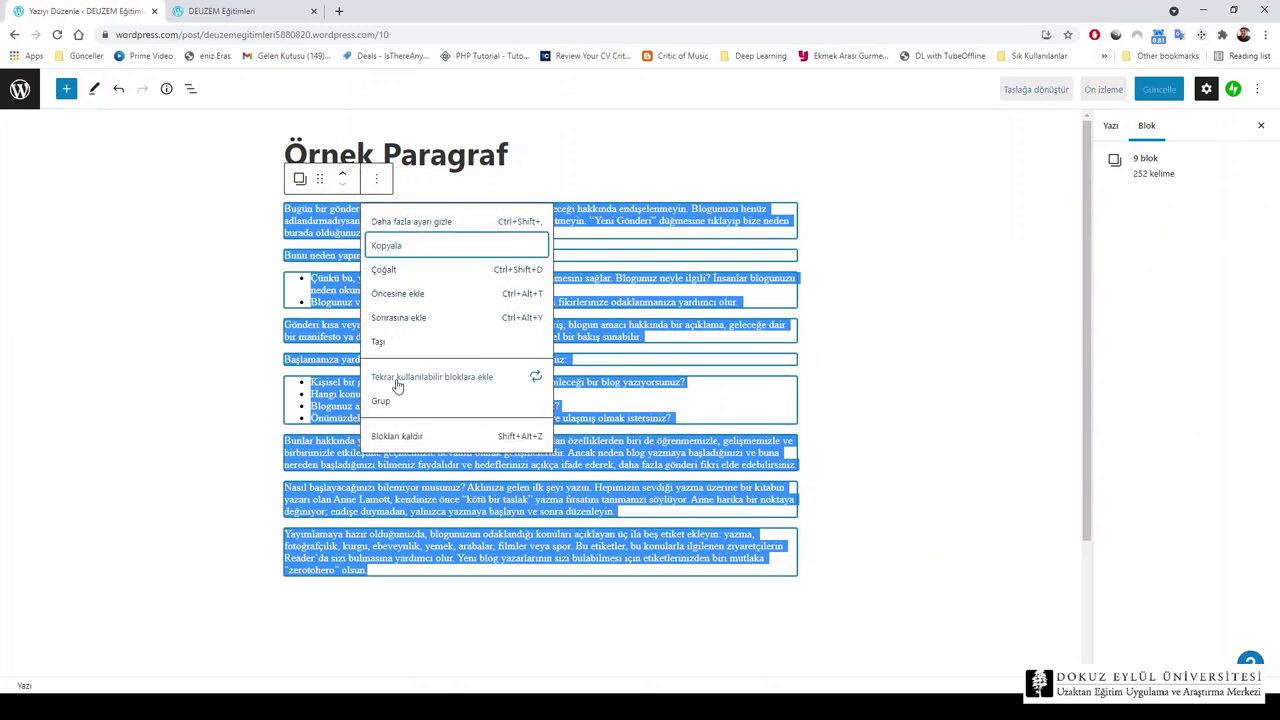
{"action": "left_click", "coordinate": [400, 435]}
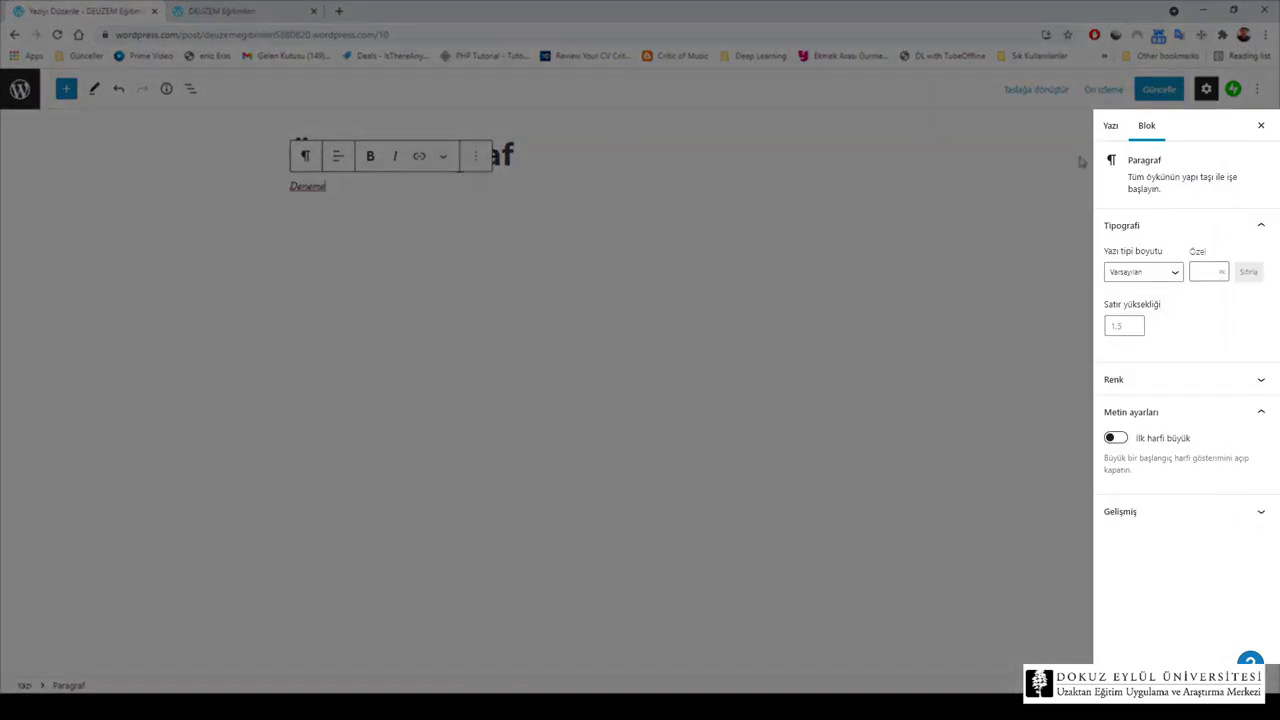
{"action": "left_click", "coordinate": [1108, 128]}
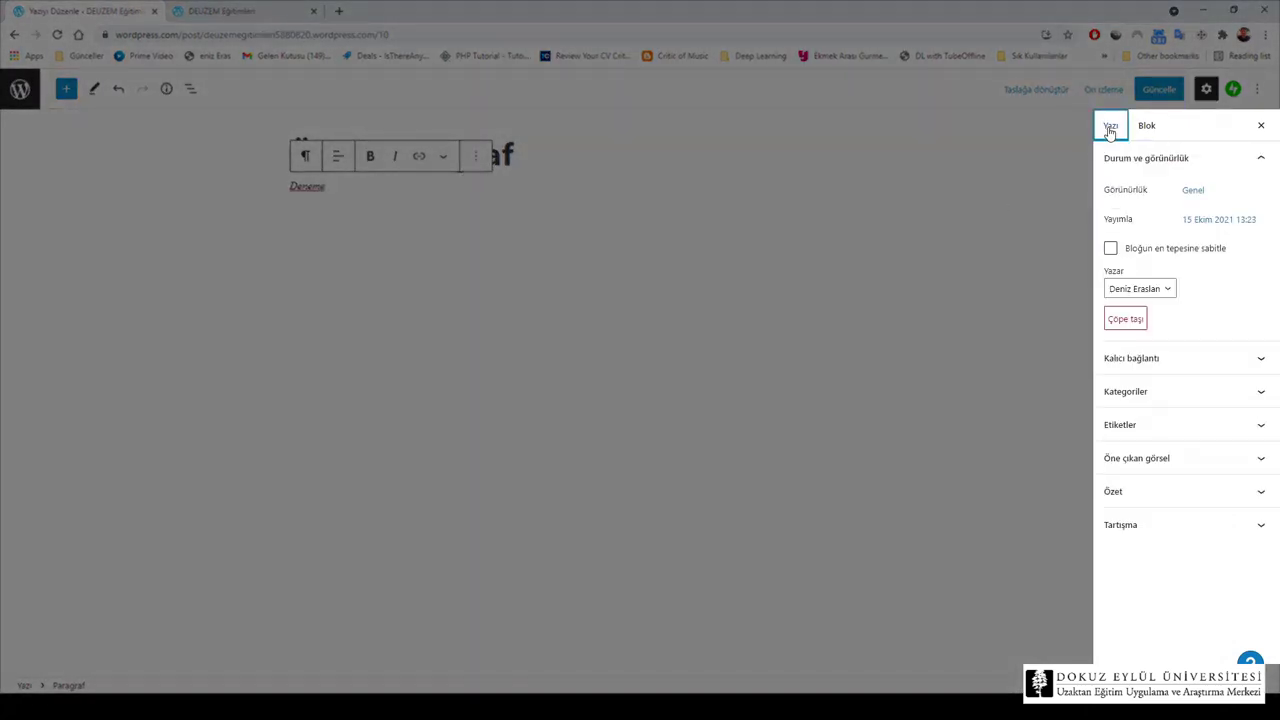
{"action": "left_click", "coordinate": [1145, 127]}
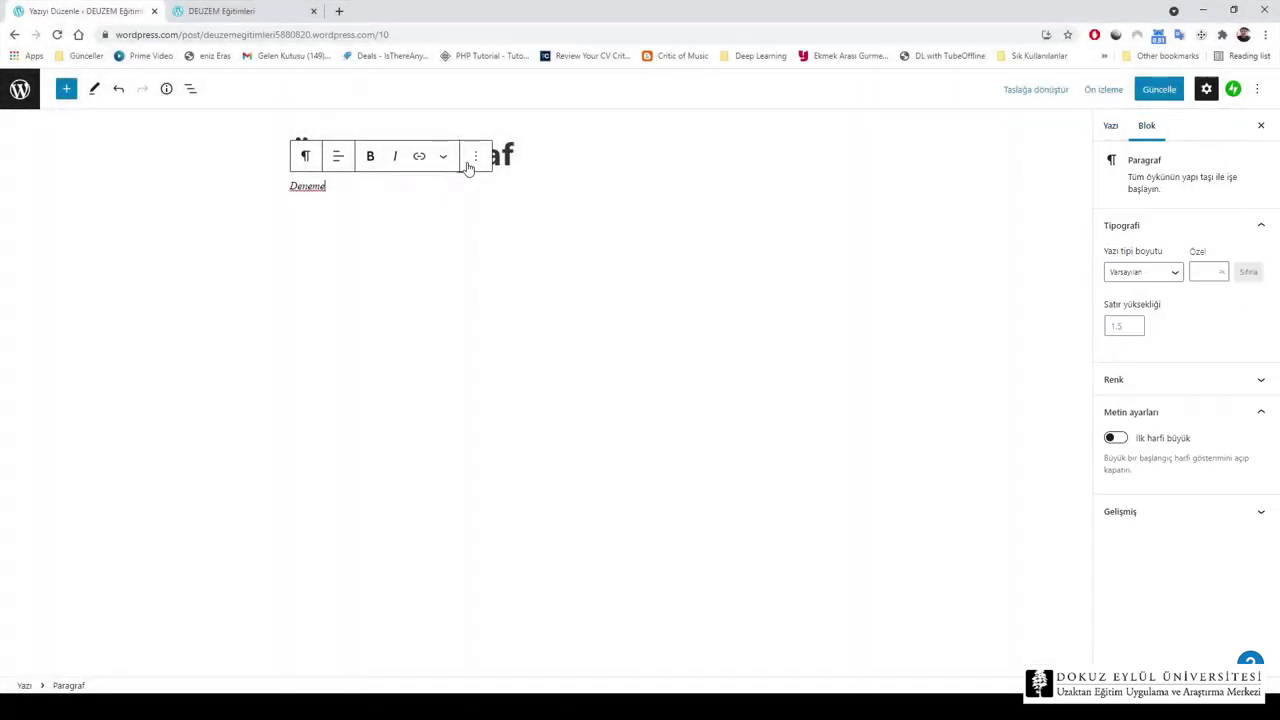
{"action": "left_click", "coordinate": [475, 157]}
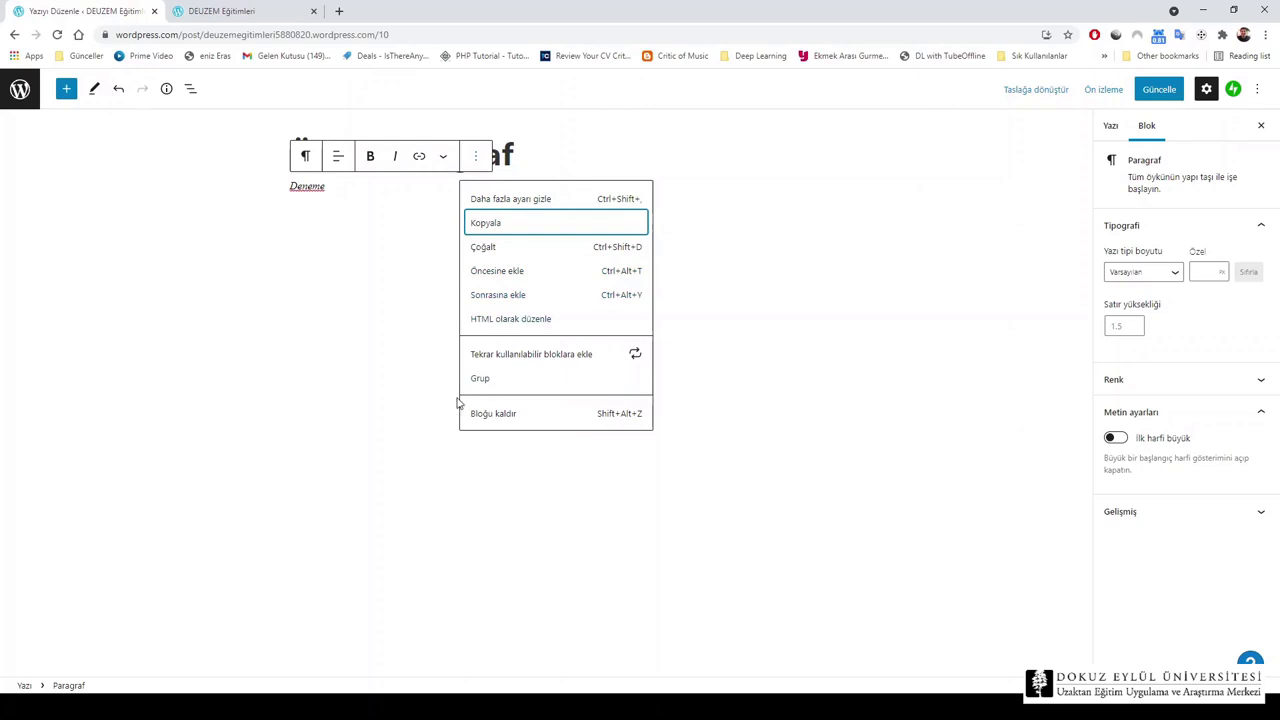
{"action": "left_click", "coordinate": [363, 406]}
Convert the italic "Deneme" paragraph into a list block (Liste)
{"action": "left_click", "coordinate": [304, 235]}
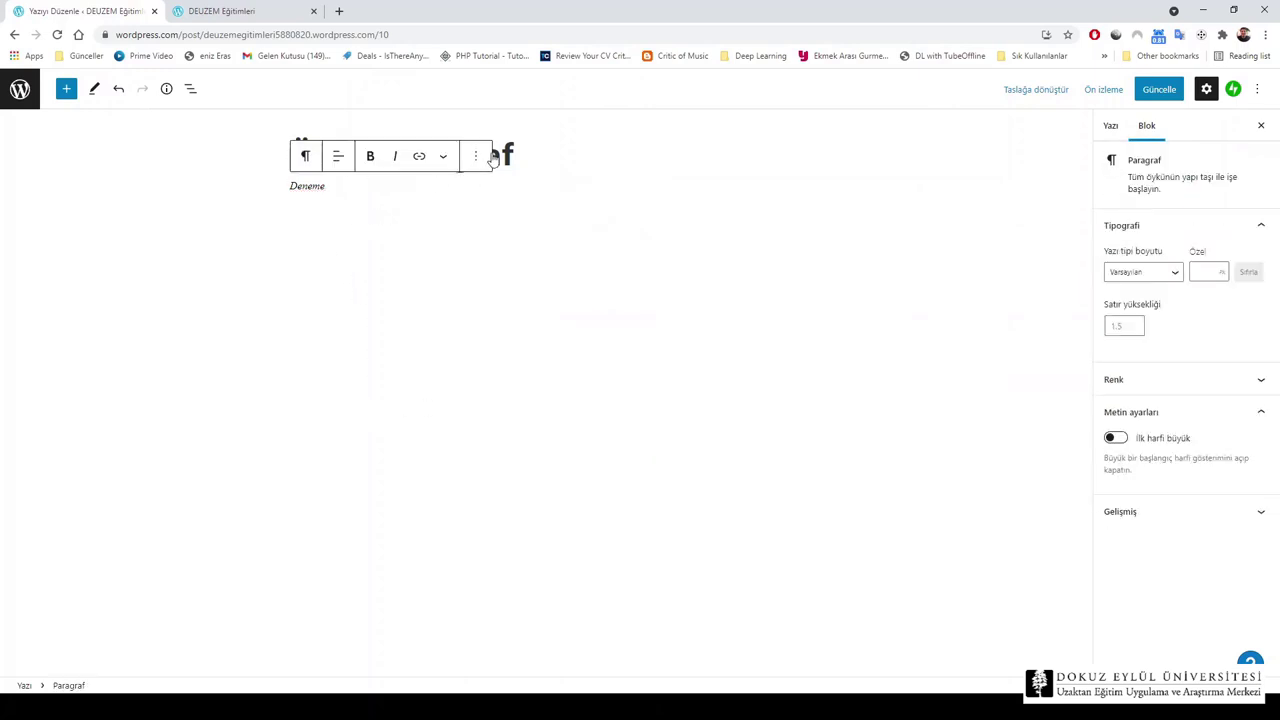
{"action": "left_click", "coordinate": [306, 157]}
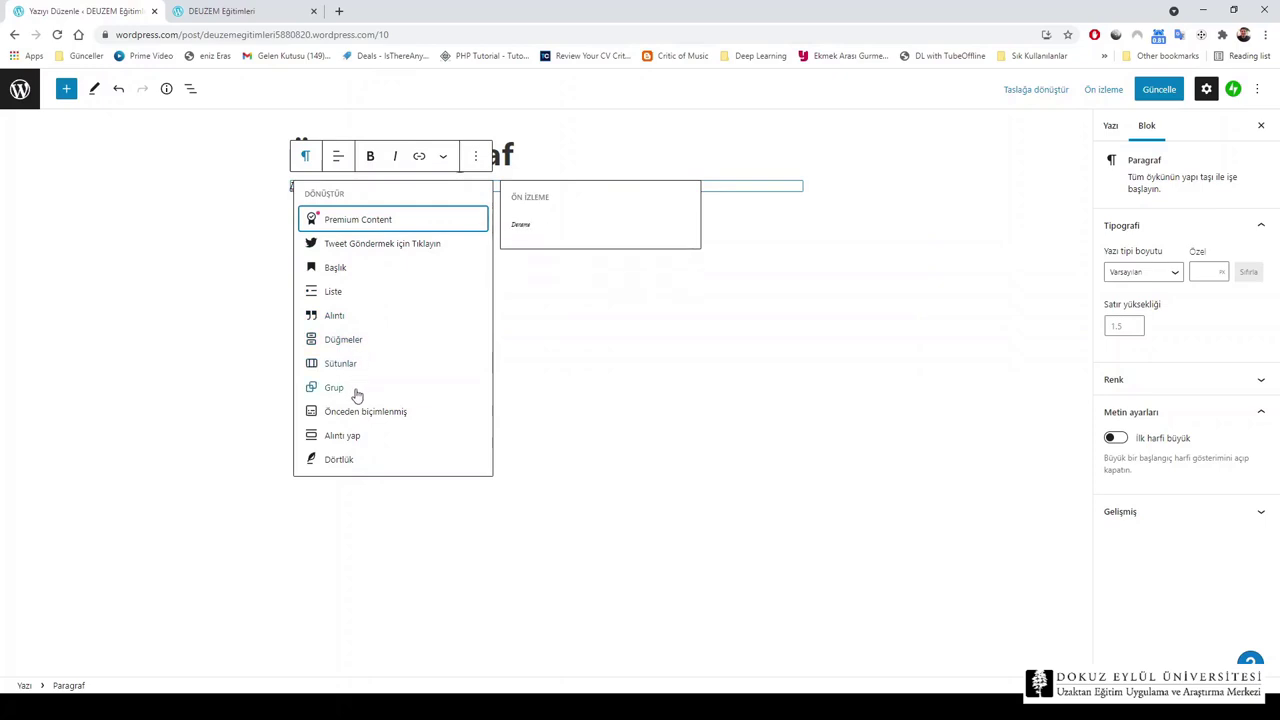
{"action": "left_click", "coordinate": [352, 293]}
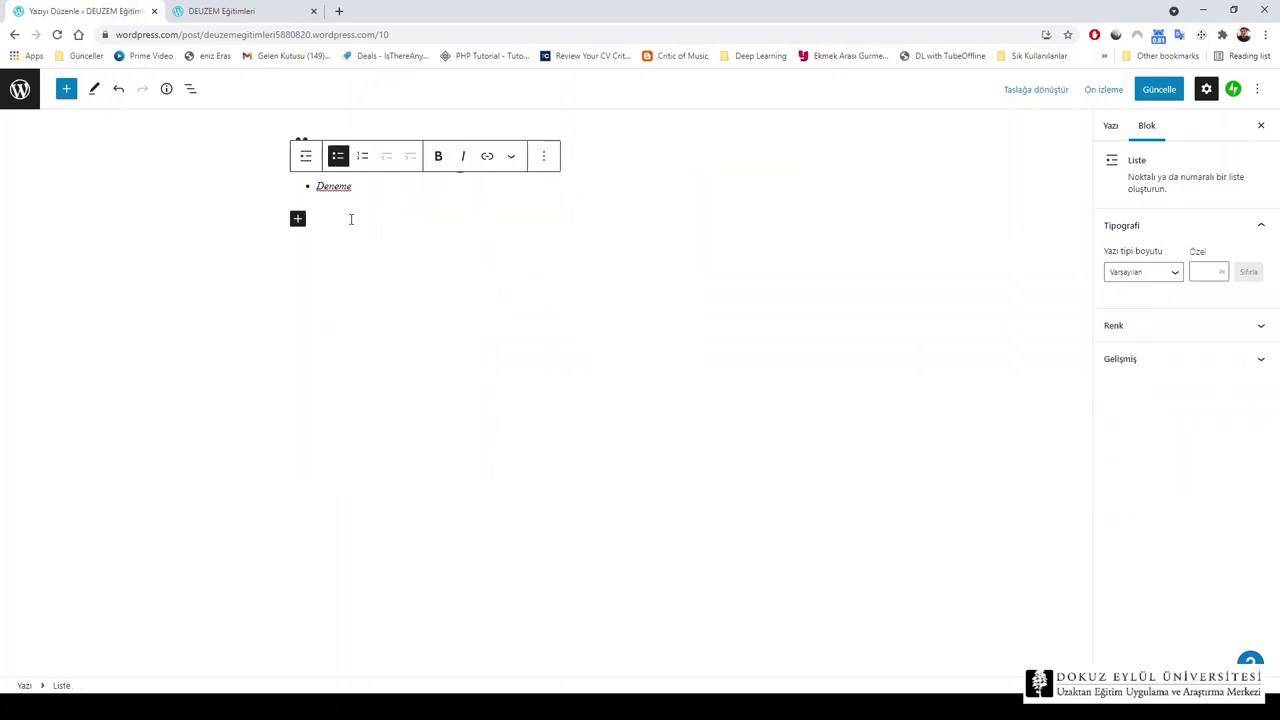
Add a paragraph block reading "Deneme paragrafı" below the list and make its text bold
{"action": "left_click", "coordinate": [298, 219]}
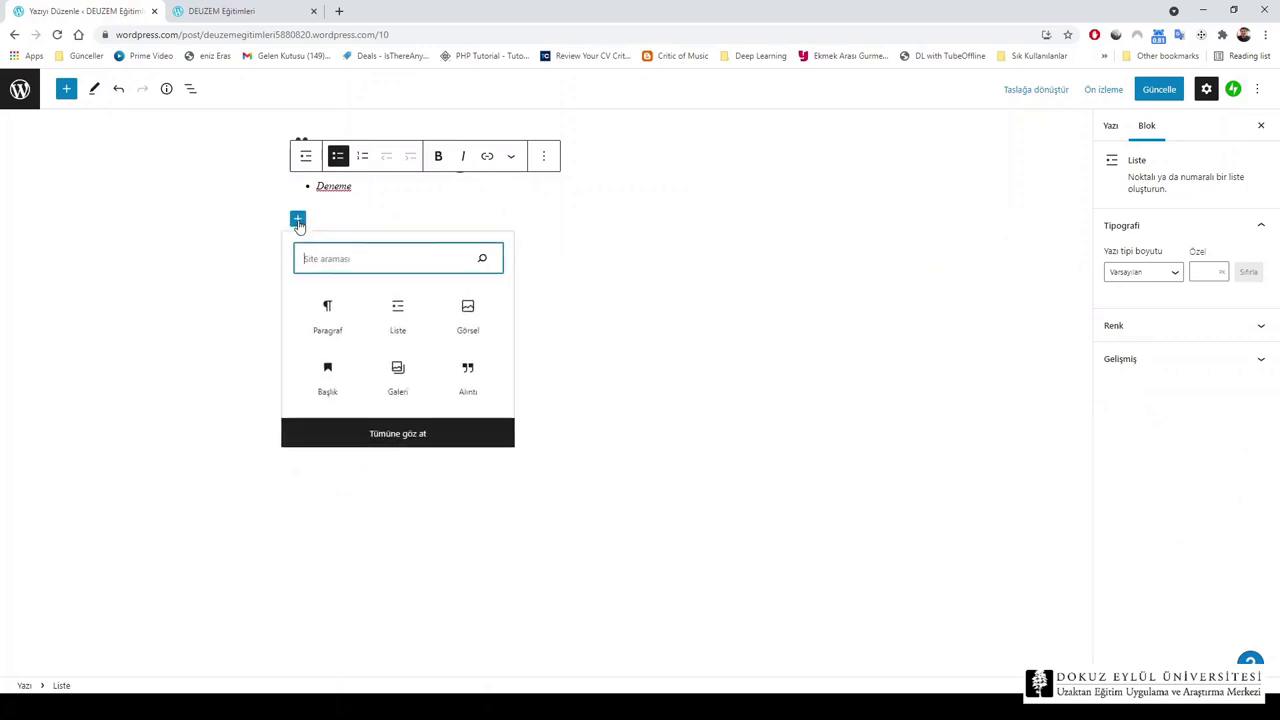
{"action": "left_click", "coordinate": [328, 315]}
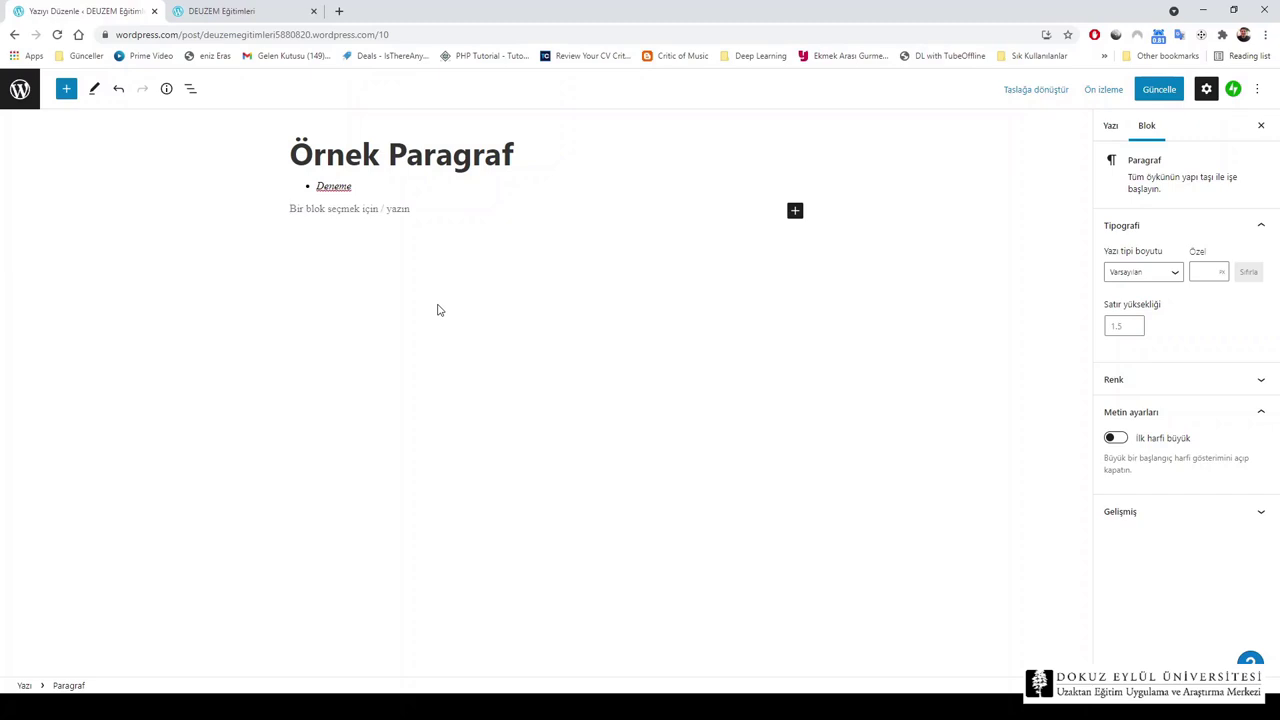
{"action": "type", "text": "Deneme paragrafı"}
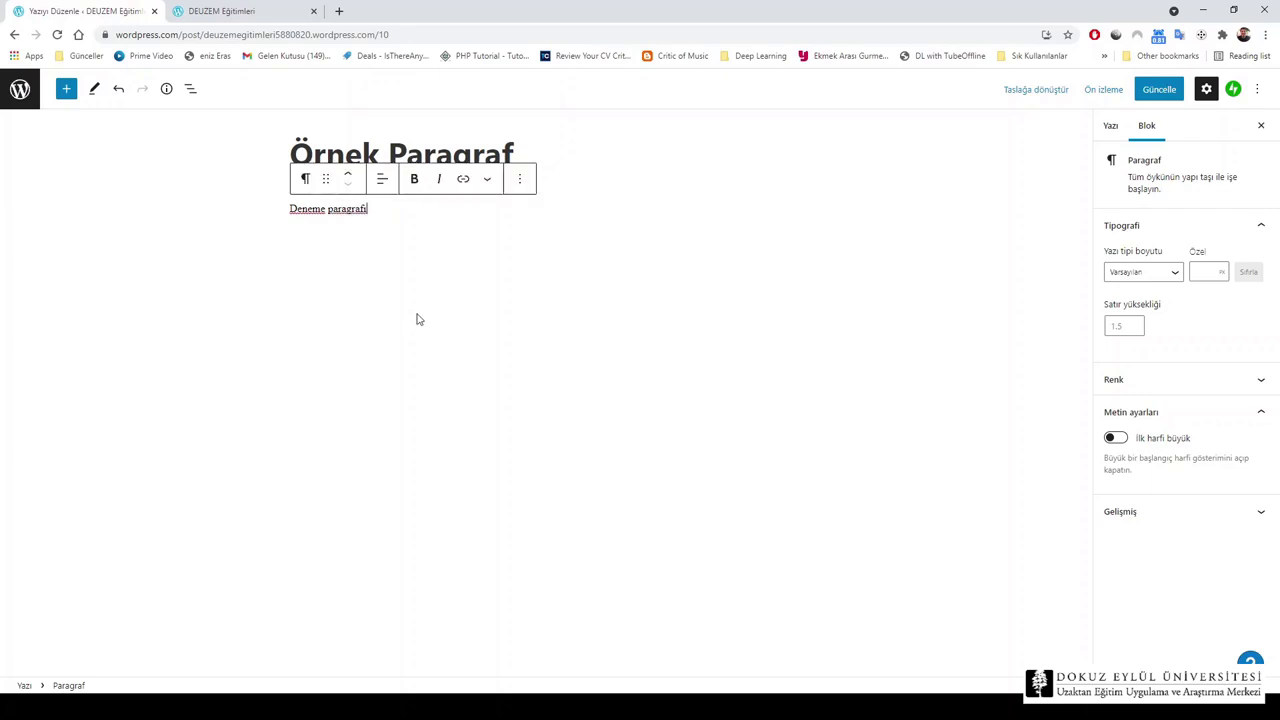
{"action": "key", "text": "ctrl+shift+Left"}
{"action": "key", "text": "ctrl+shift+Left"}
{"action": "left_click", "coordinate": [415, 179]}
Insert an image block below the bold paragraph using the blue mountain landscape from the Media Library
{"action": "left_click", "coordinate": [414, 271]}
{"action": "key", "text": "Return"}
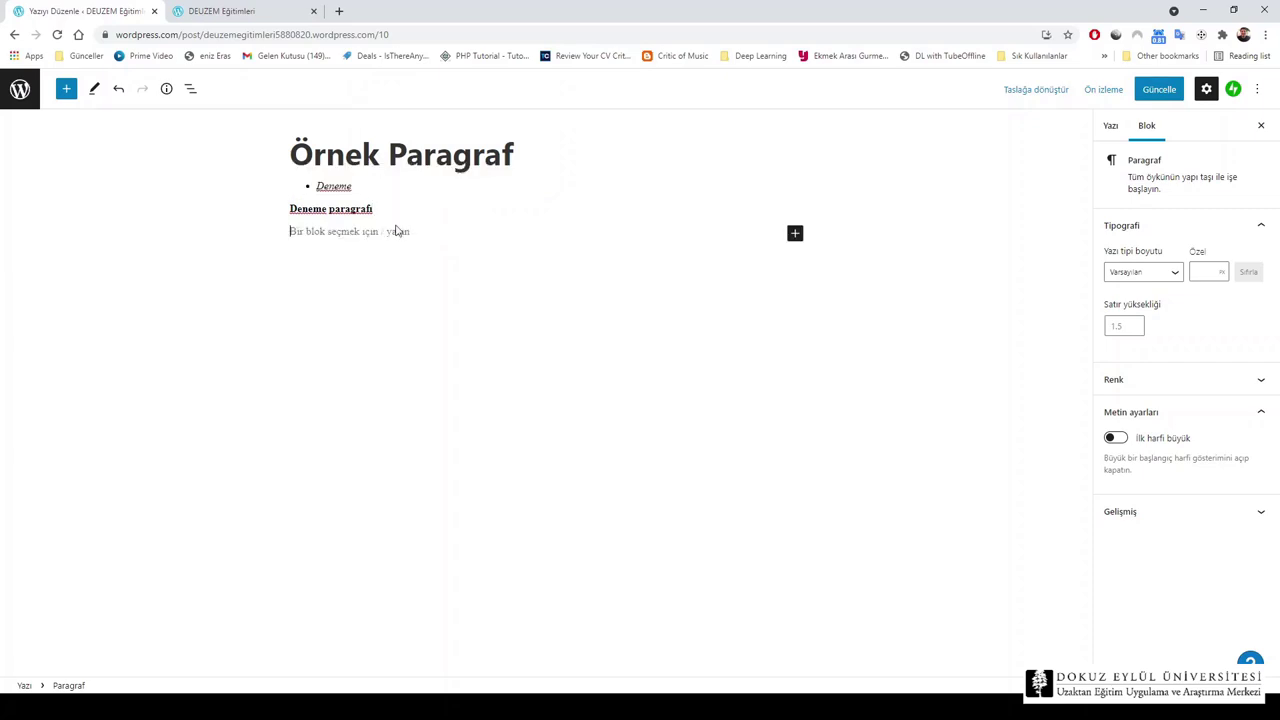
{"action": "left_click", "coordinate": [795, 234]}
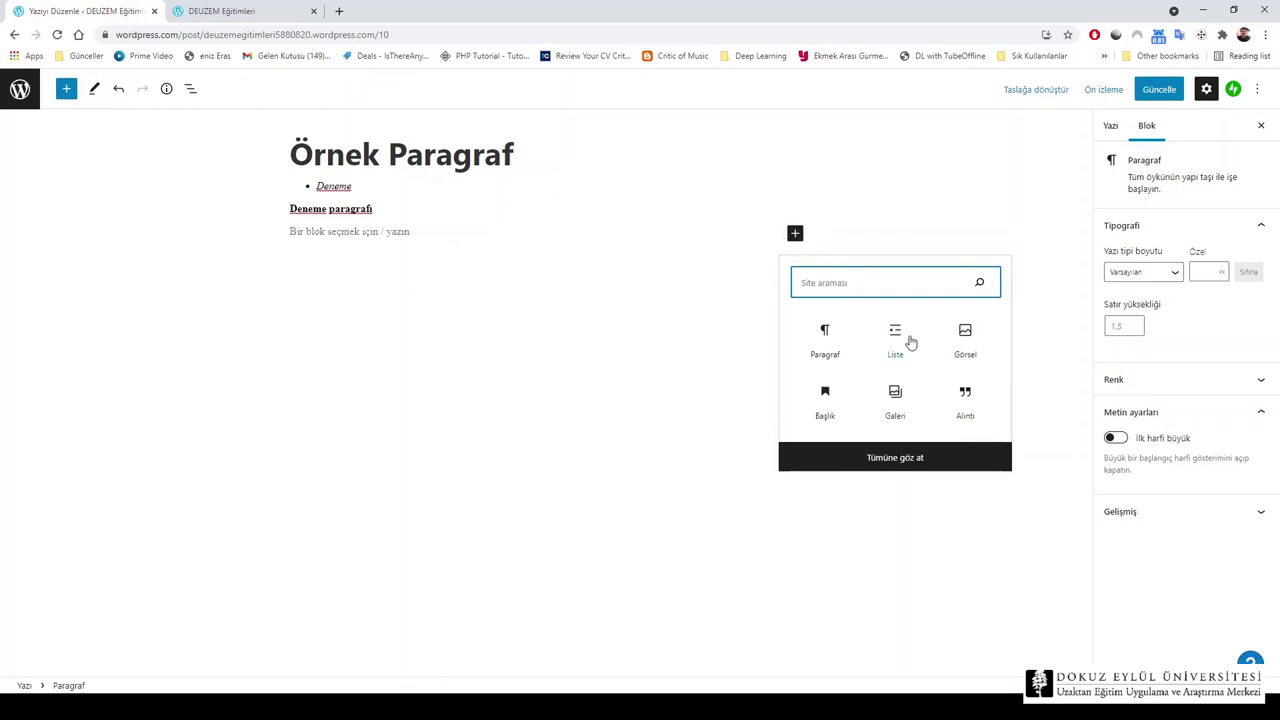
{"action": "left_click", "coordinate": [965, 334]}
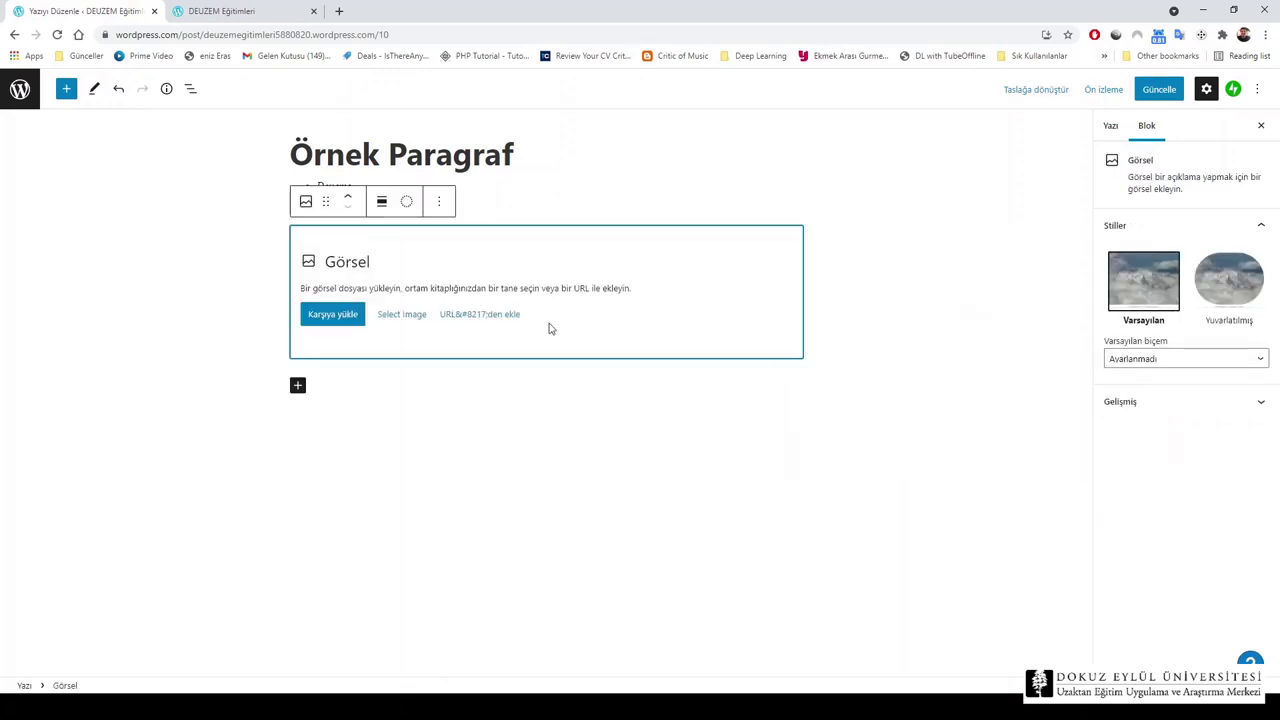
{"action": "left_click", "coordinate": [386, 316]}
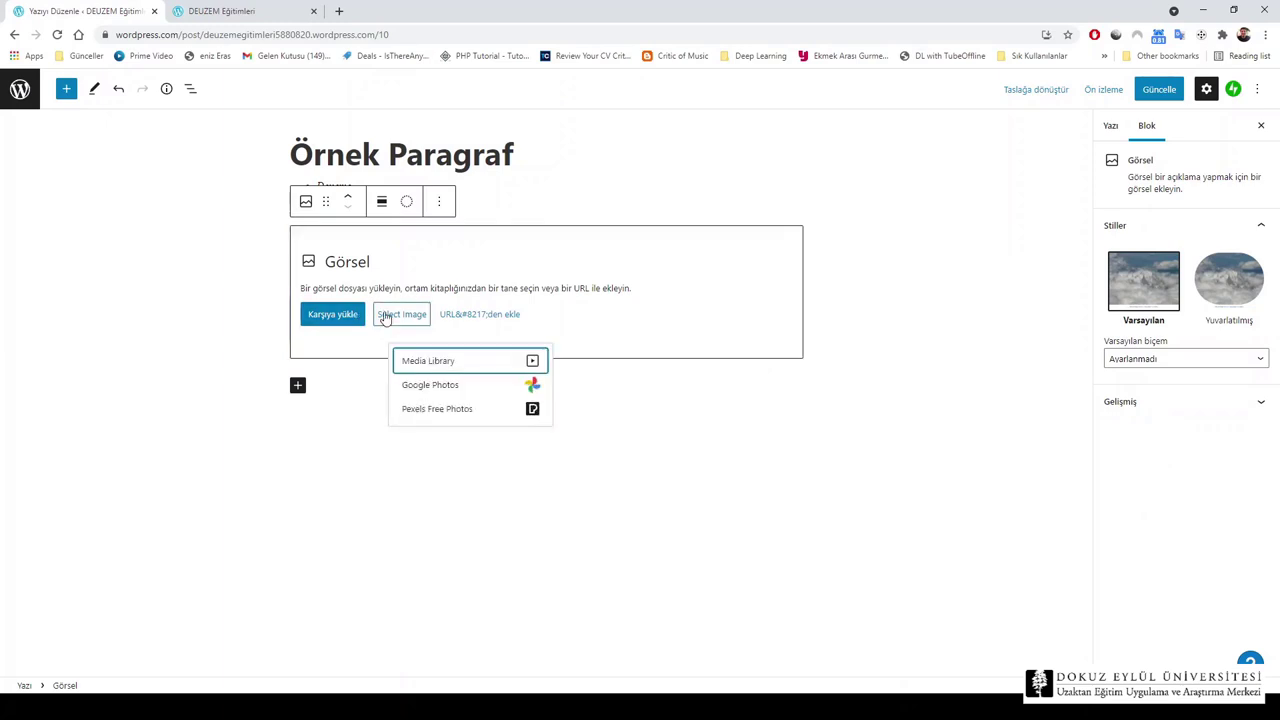
{"action": "left_click", "coordinate": [446, 366]}
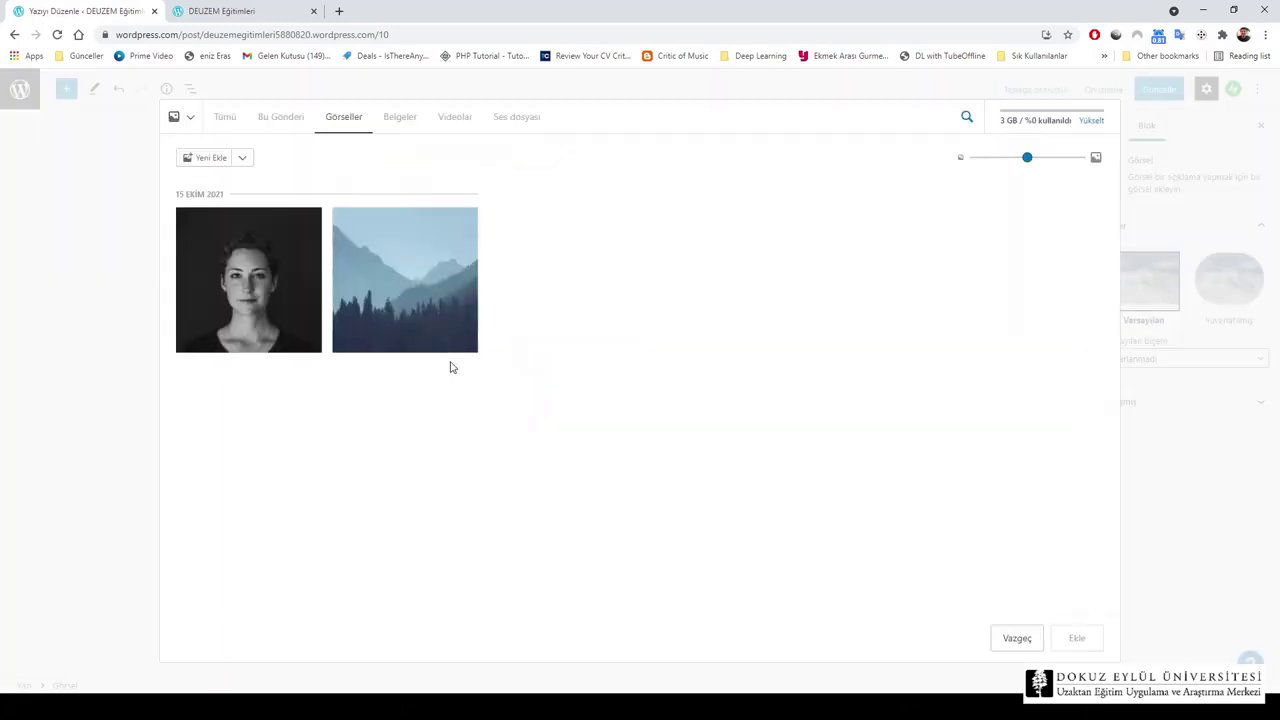
{"action": "left_click", "coordinate": [435, 326]}
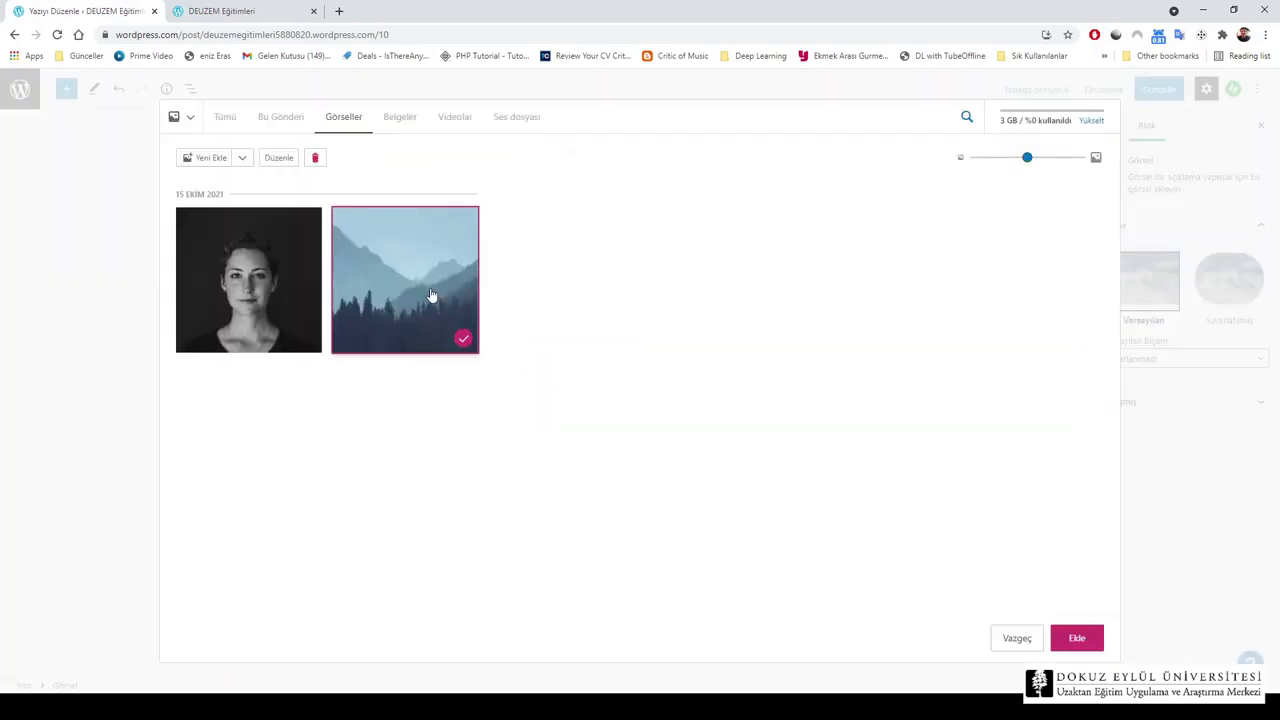
{"action": "left_click", "coordinate": [1074, 638]}
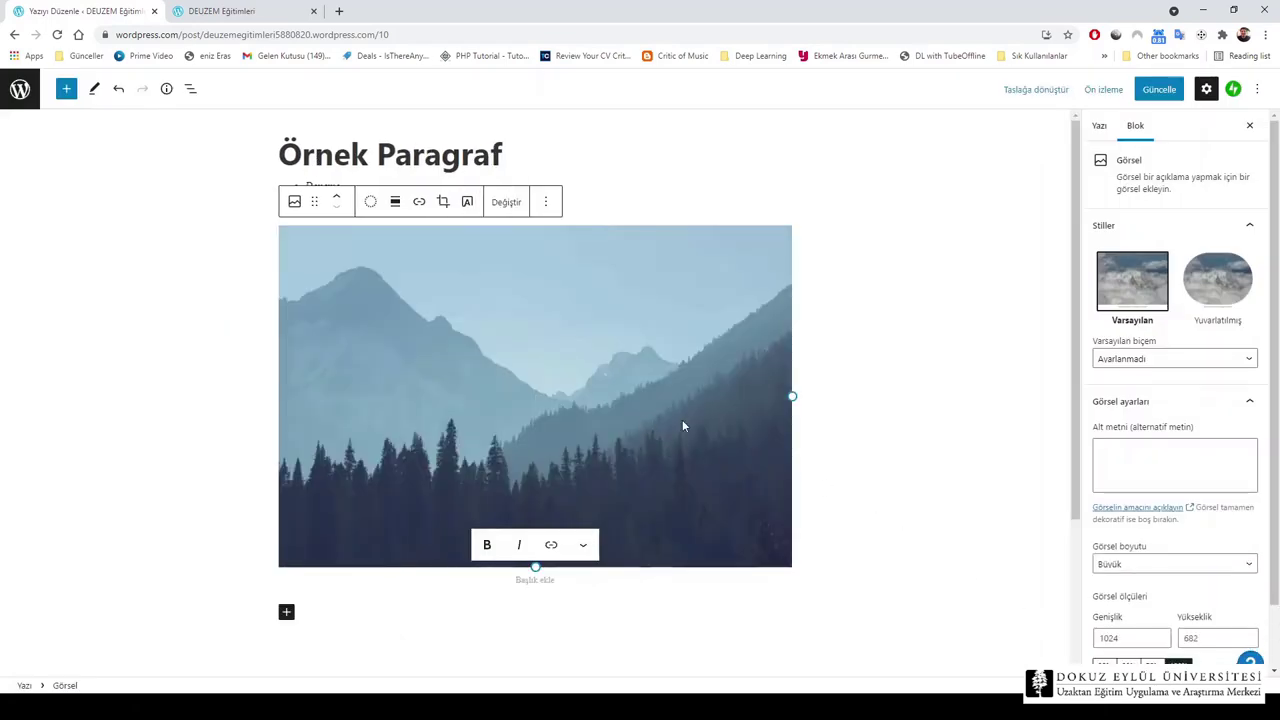
Add a plain paragraph reading "Deneme paragrafı" below the mountain image and update the post
{"action": "scroll", "coordinate": [682, 419], "scroll_direction": "down", "scroll_amount": 1}
{"action": "left_click", "coordinate": [447, 569]}
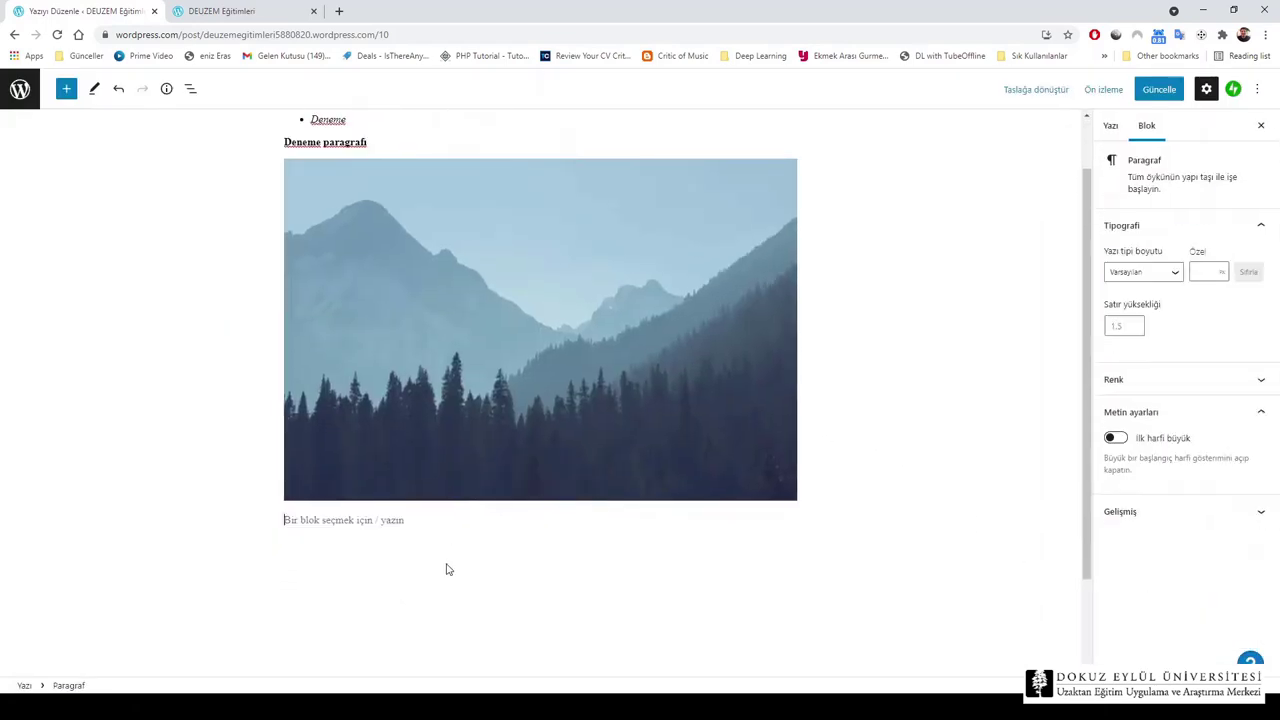
{"action": "scroll", "coordinate": [520, 550], "scroll_direction": "up", "scroll_amount": 1}
{"action": "scroll", "coordinate": [520, 553], "scroll_direction": "down", "scroll_amount": 2}
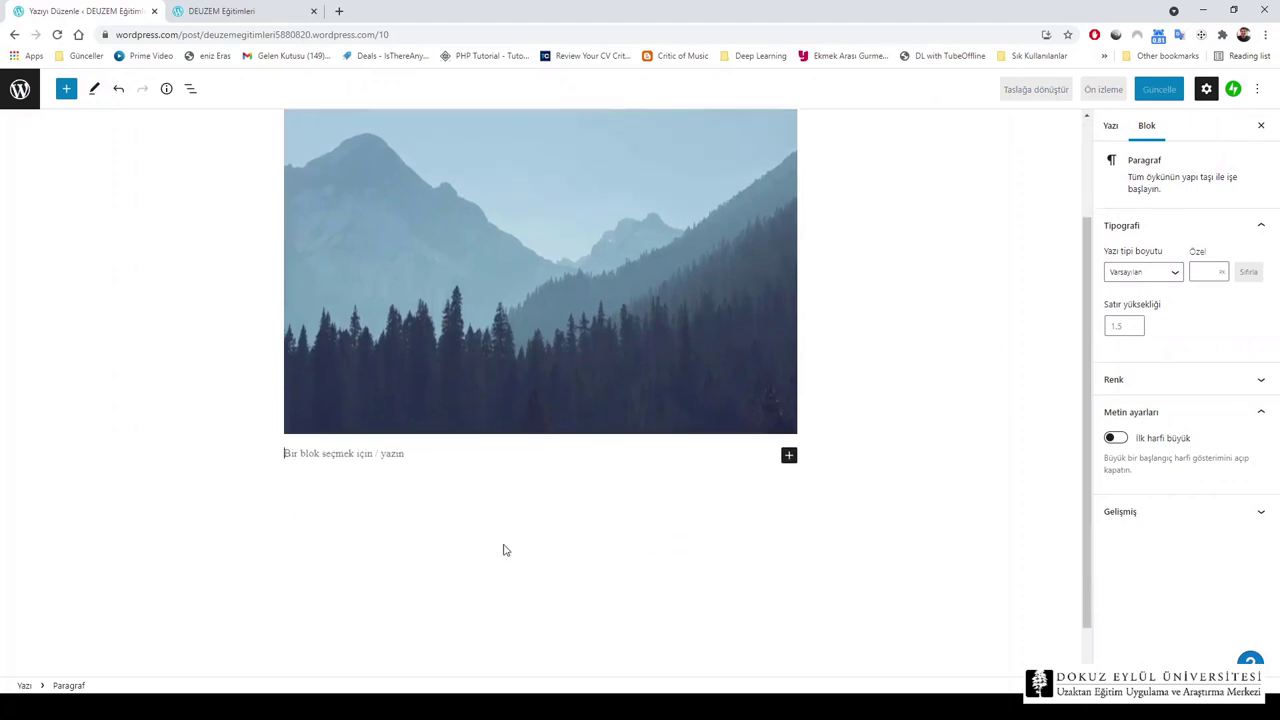
{"action": "left_click", "coordinate": [789, 456]}
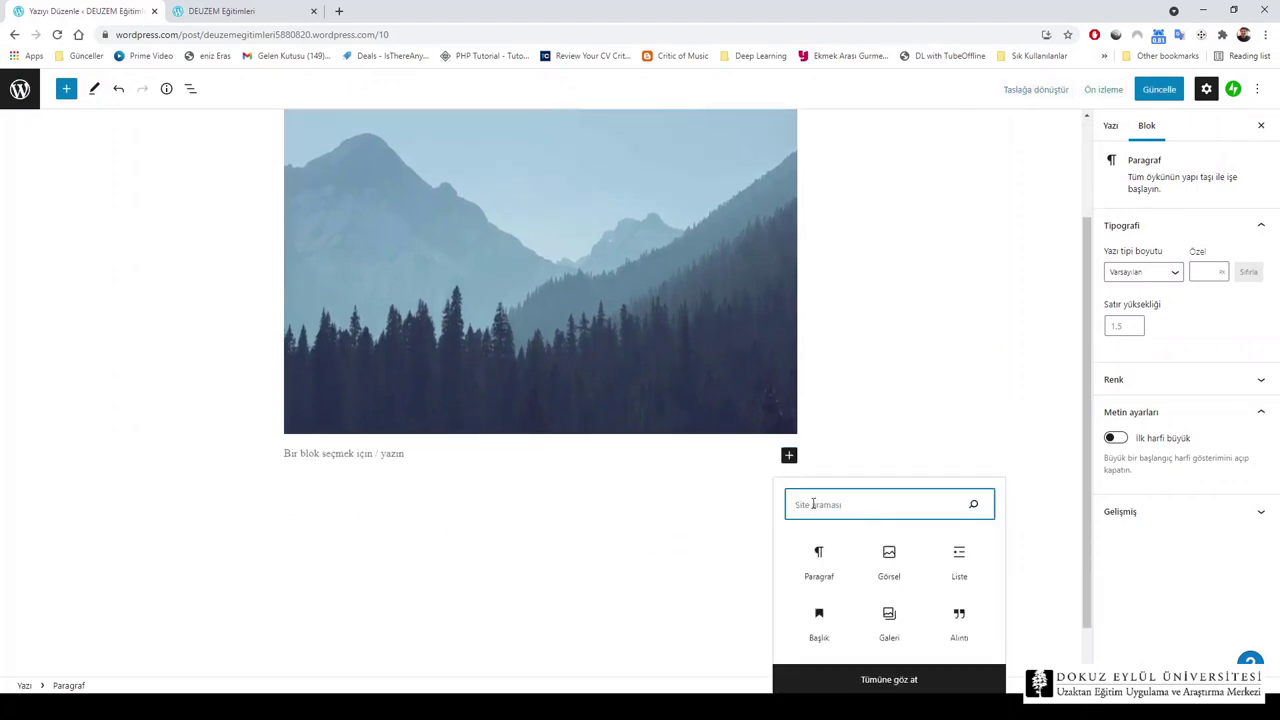
{"action": "left_click", "coordinate": [820, 560]}
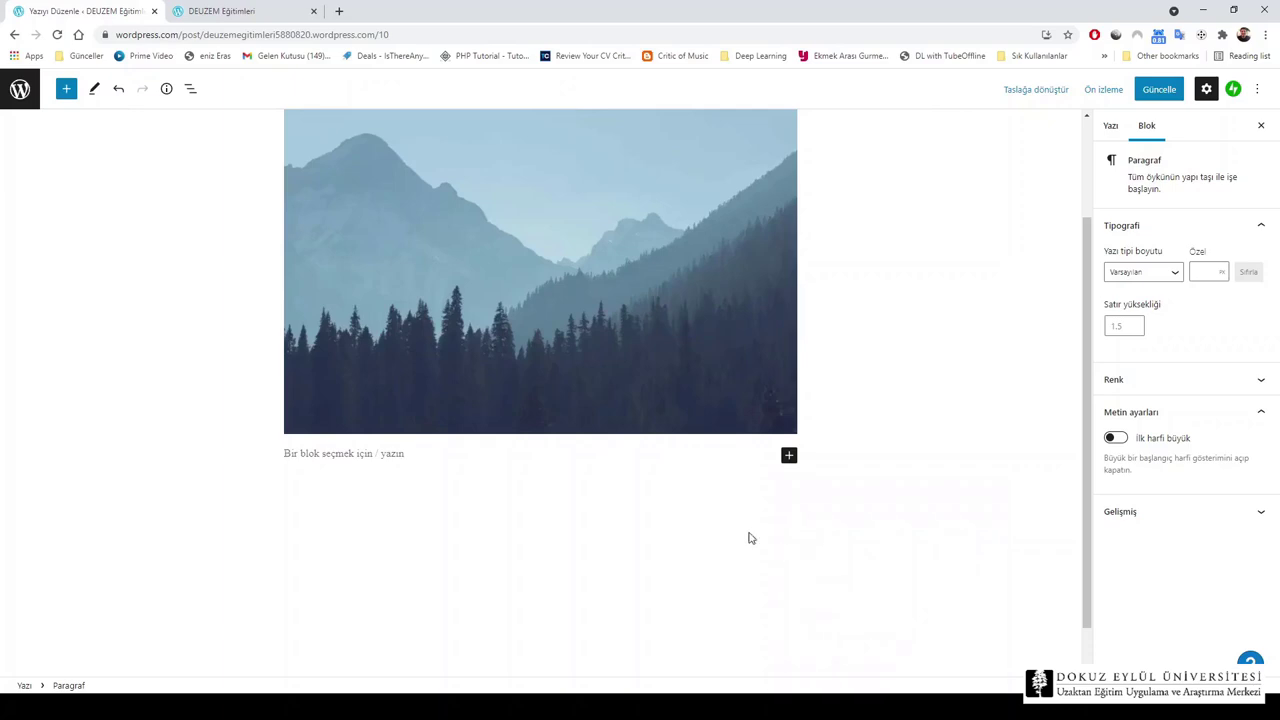
{"action": "type", "text": "De"}
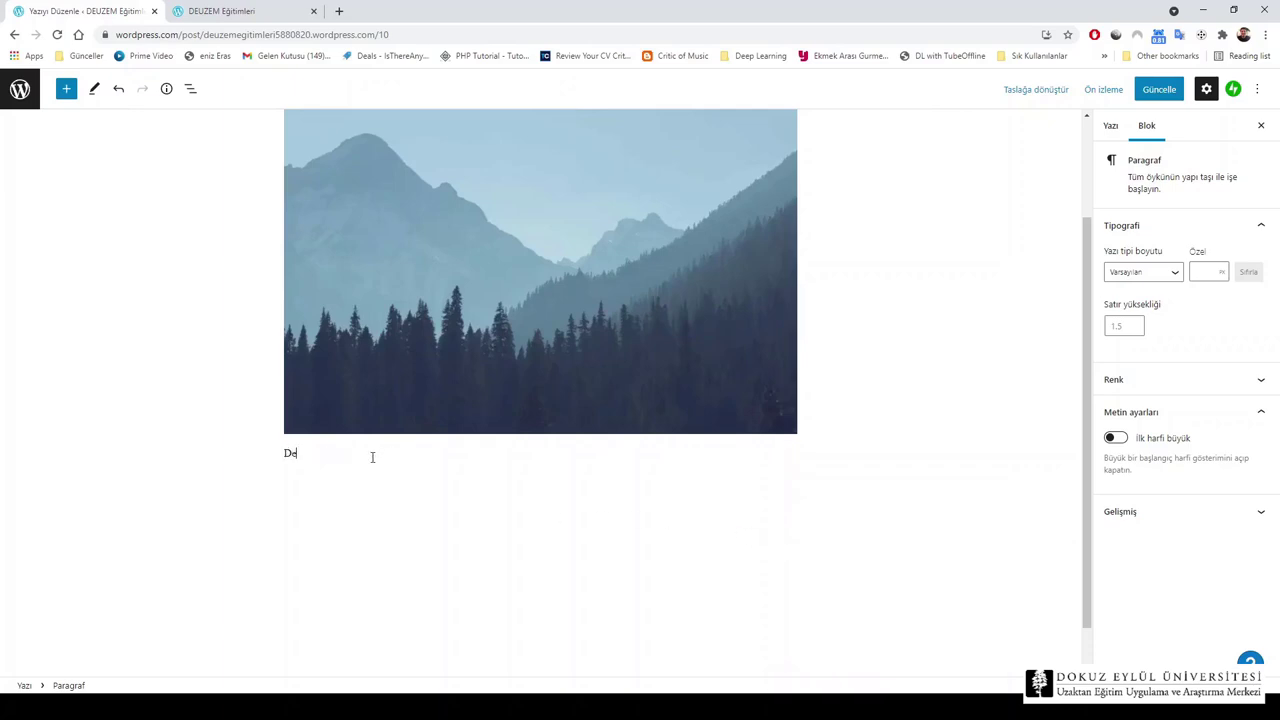
{"action": "type", "text": "neme paragrafı"}
{"action": "left_click", "coordinate": [650, 585]}
{"action": "scroll", "coordinate": [654, 587], "scroll_direction": "up", "scroll_amount": 2}
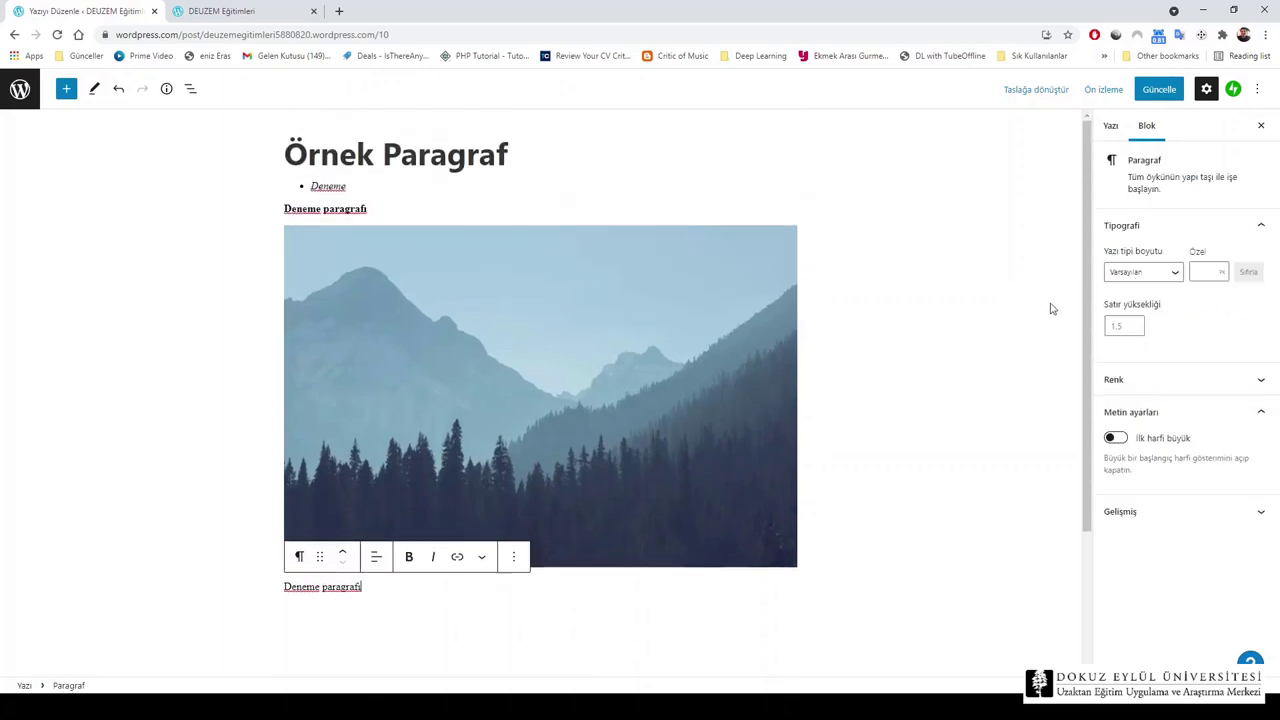
{"action": "left_click", "coordinate": [1160, 90]}
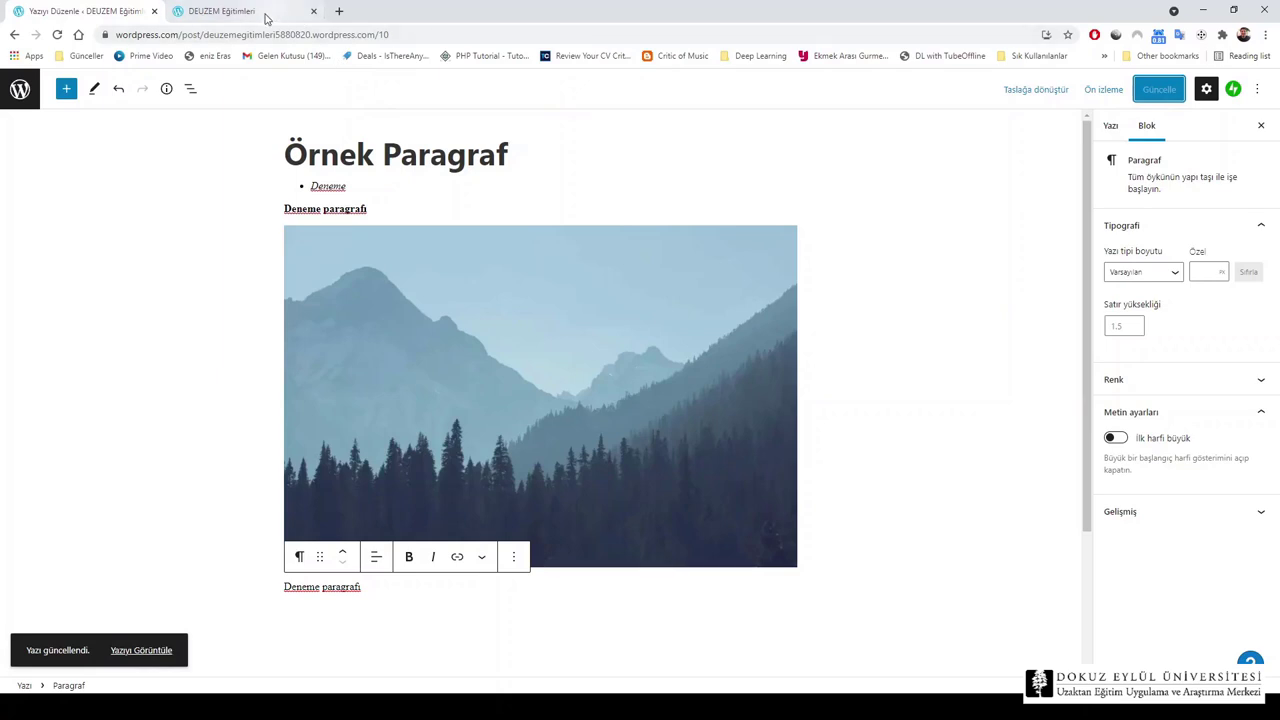
Reload the DEUZEM Eğitimleri site in its other browser tab and examine the edited post and the sample posts below it
{"action": "left_click", "coordinate": [230, 11]}
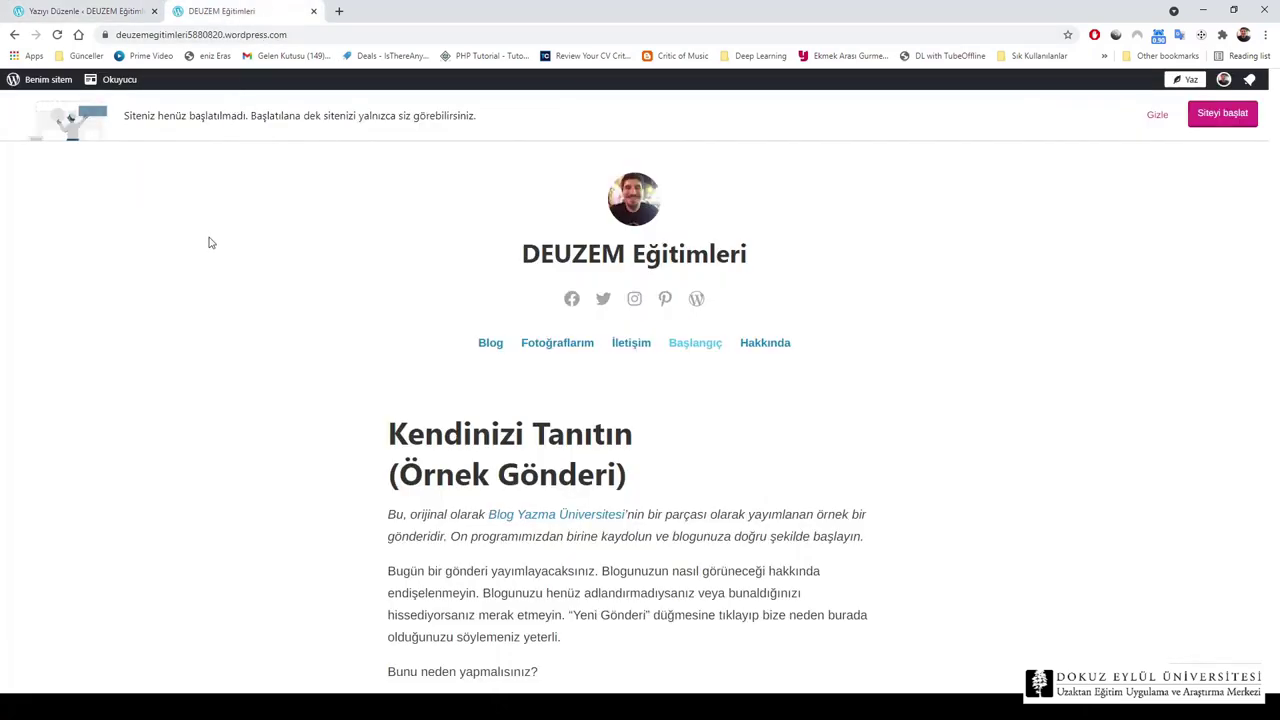
{"action": "key", "text": "F5"}
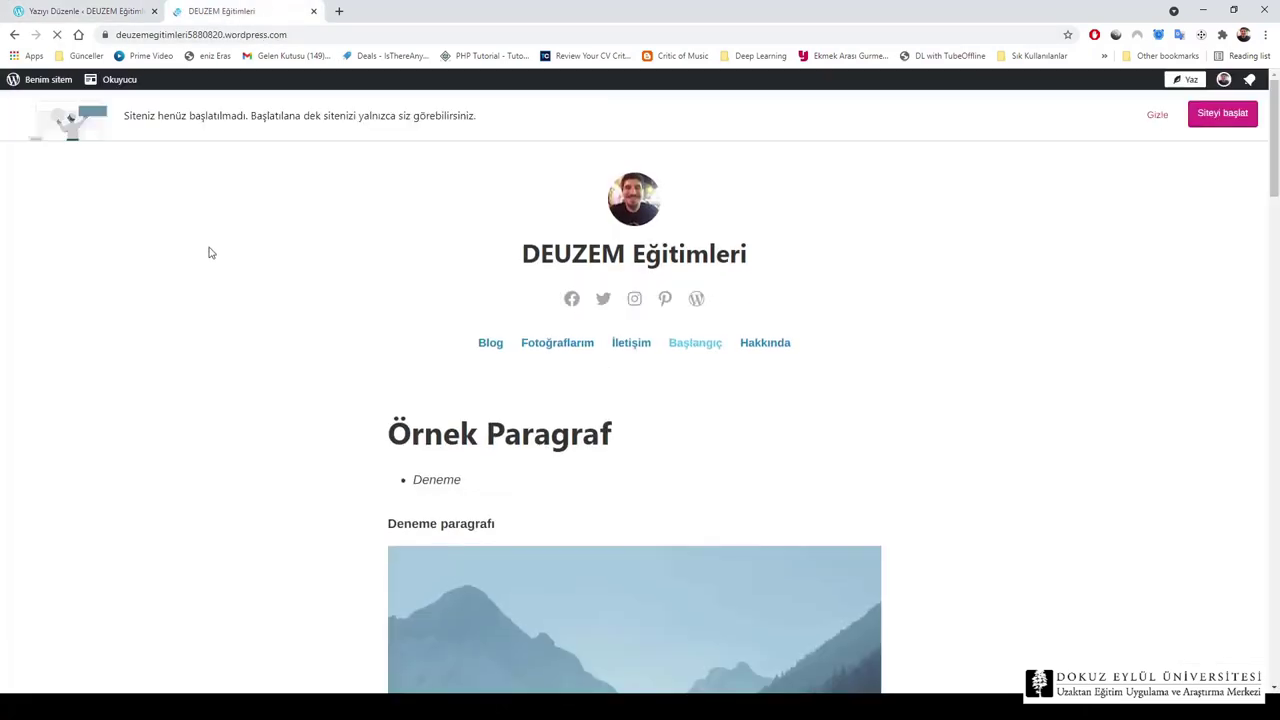
{"action": "scroll", "coordinate": [209, 253], "scroll_direction": "down", "scroll_amount": 4}
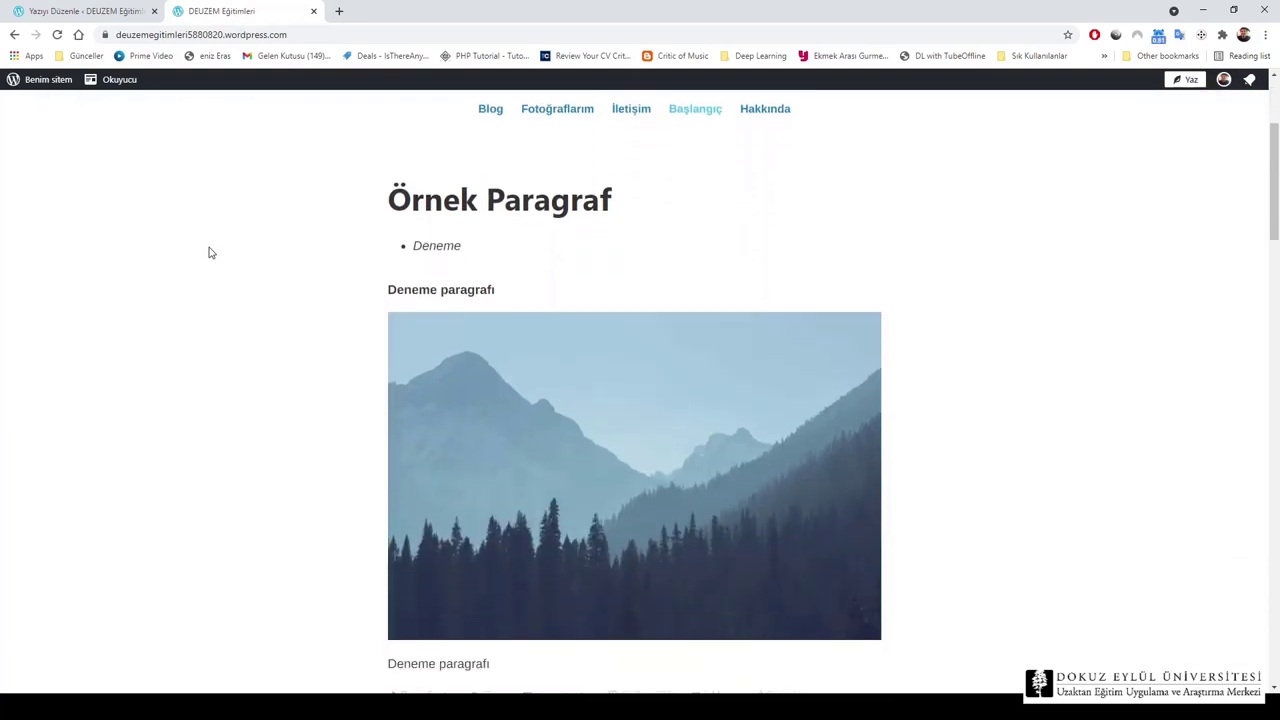
{"action": "scroll", "coordinate": [209, 253], "scroll_direction": "down", "scroll_amount": 2}
{"action": "scroll", "coordinate": [209, 253], "scroll_direction": "down", "scroll_amount": 2}
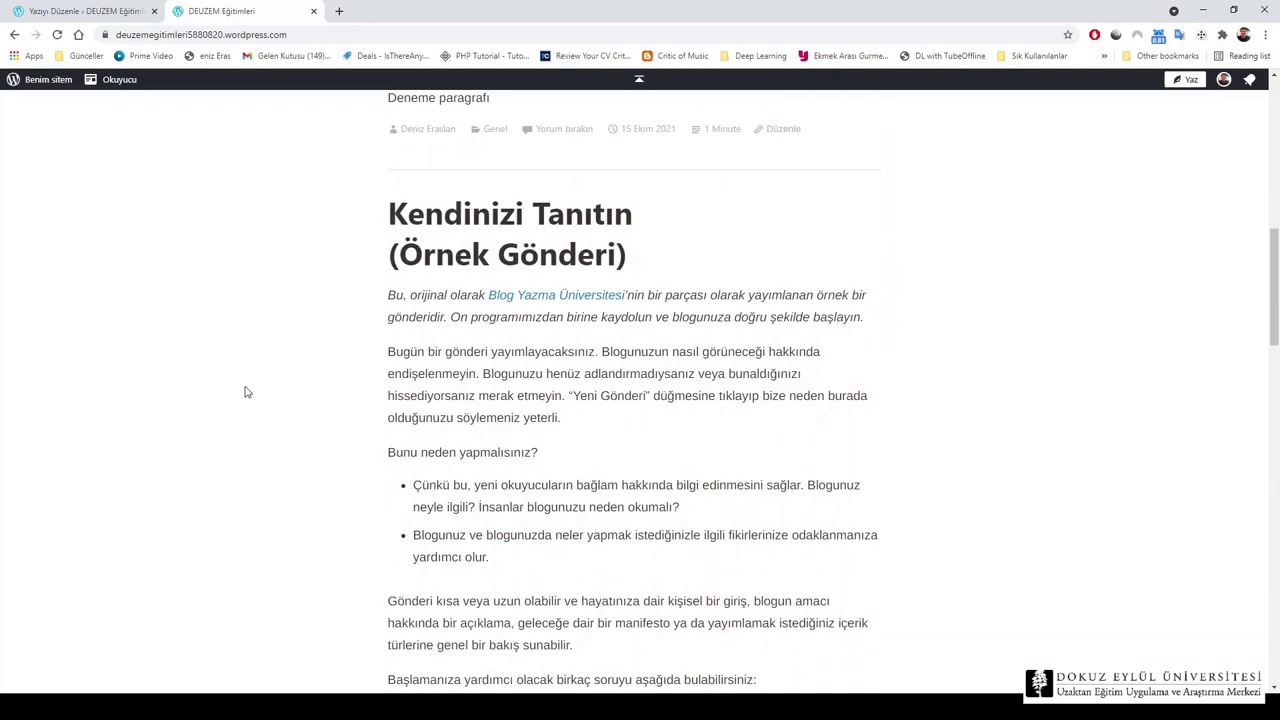
{"action": "scroll", "coordinate": [247, 392], "scroll_direction": "down", "scroll_amount": 5}
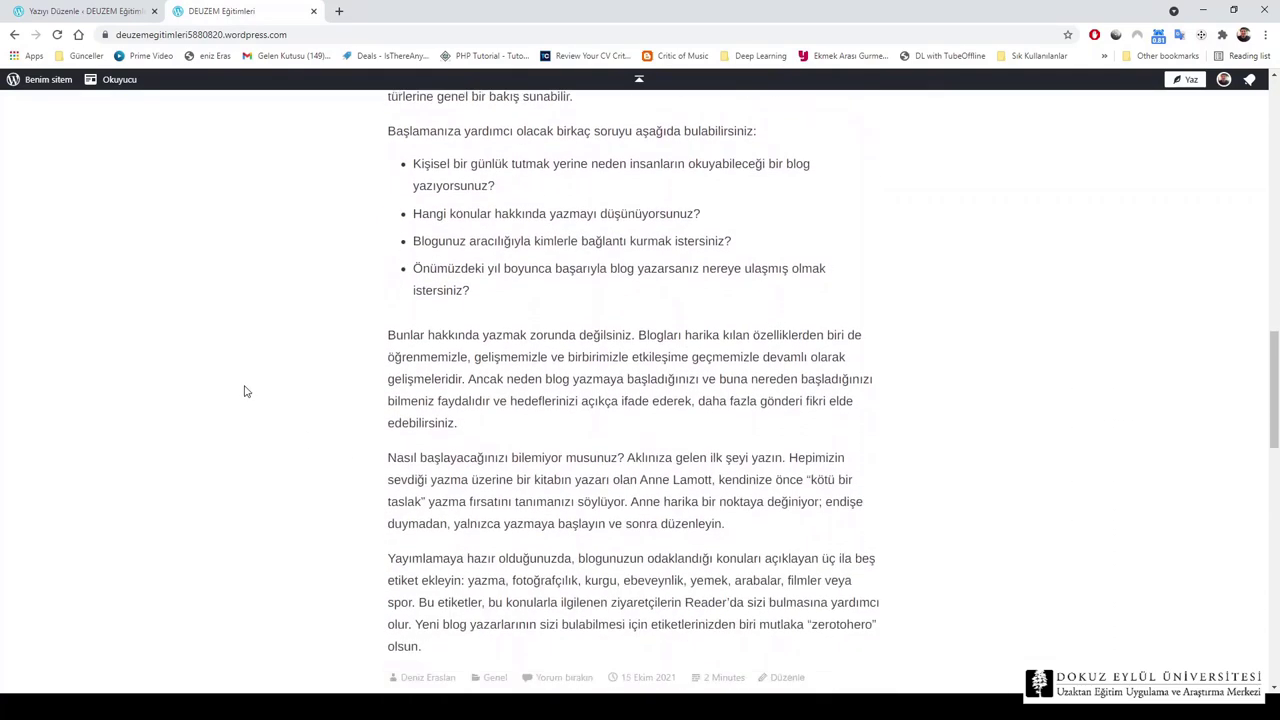
{"action": "scroll", "coordinate": [247, 392], "scroll_direction": "down", "scroll_amount": 5}
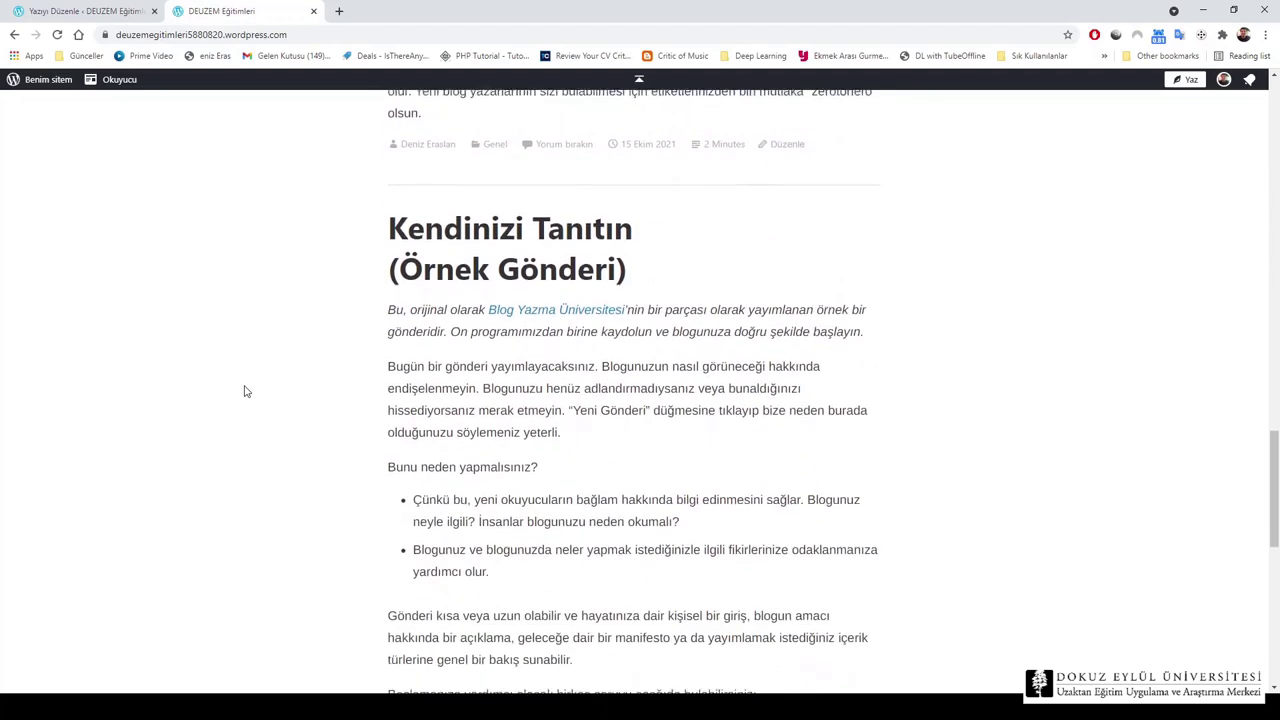
{"action": "scroll", "coordinate": [247, 392], "scroll_direction": "down", "scroll_amount": 1}
{"action": "scroll", "coordinate": [245, 391], "scroll_direction": "down", "scroll_amount": 1}
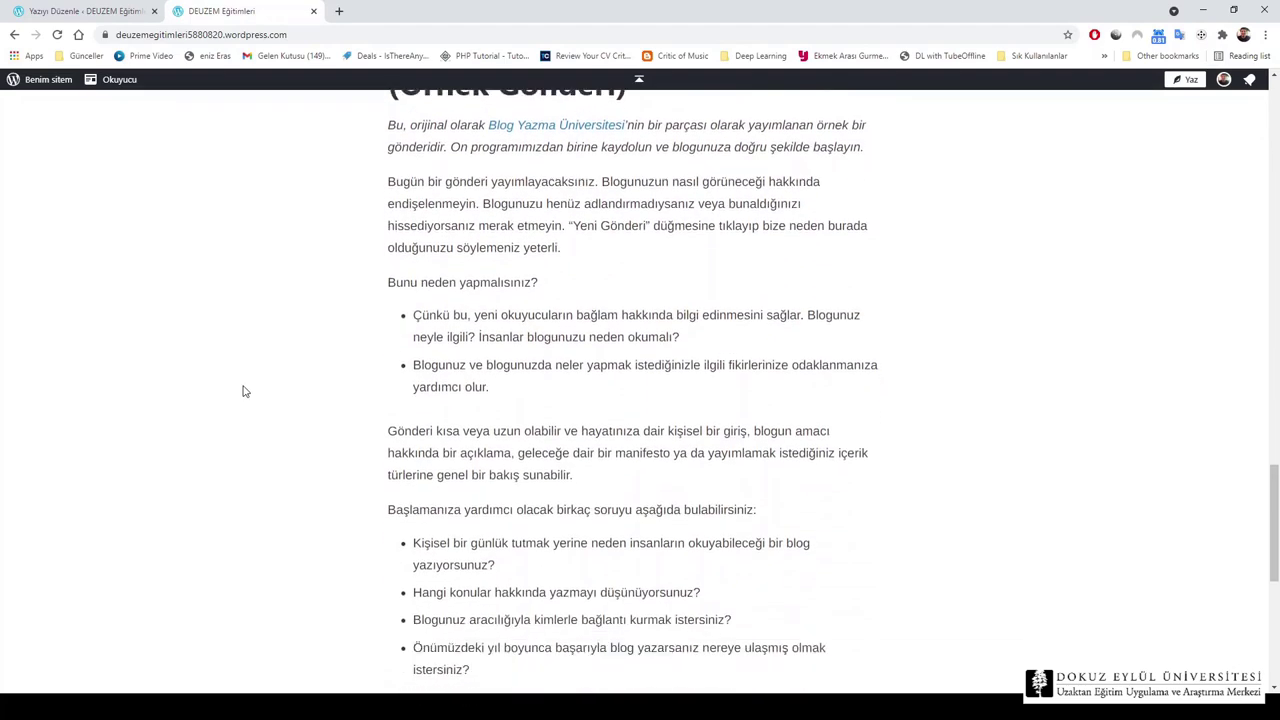
{"action": "scroll", "coordinate": [242, 391], "scroll_direction": "up", "scroll_amount": 6}
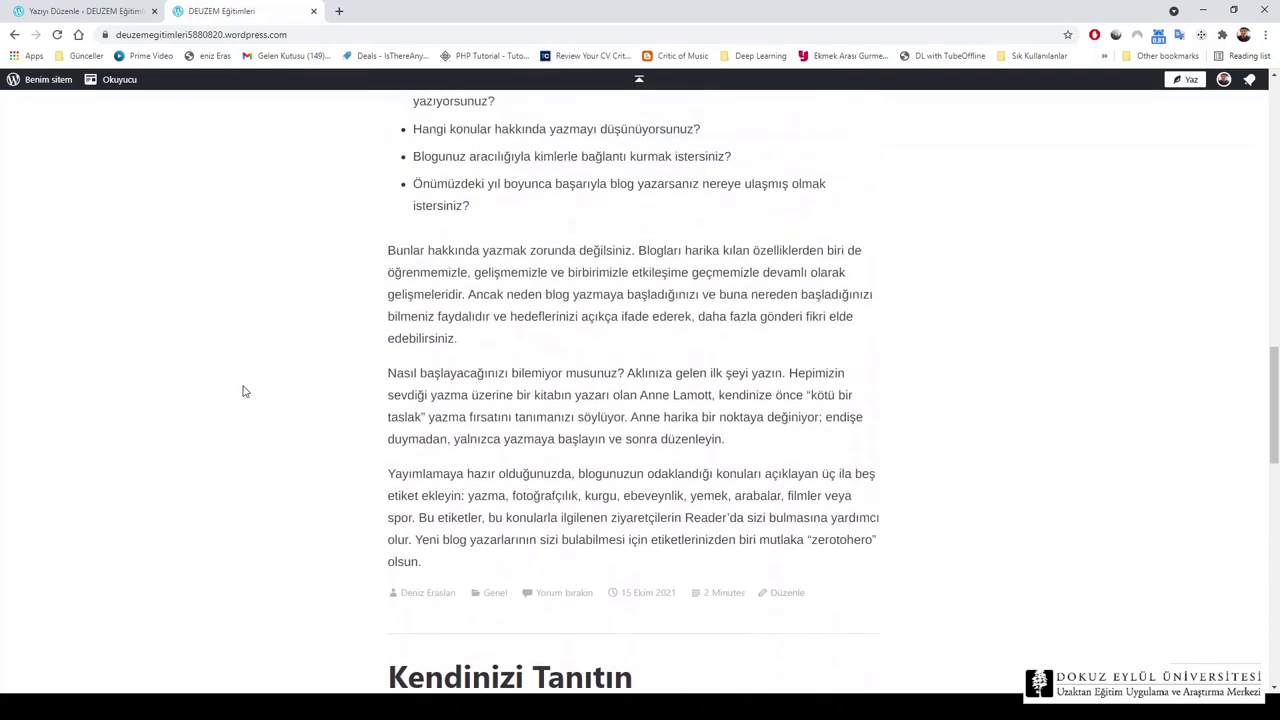
{"action": "scroll", "coordinate": [241, 391], "scroll_direction": "up", "scroll_amount": 7}
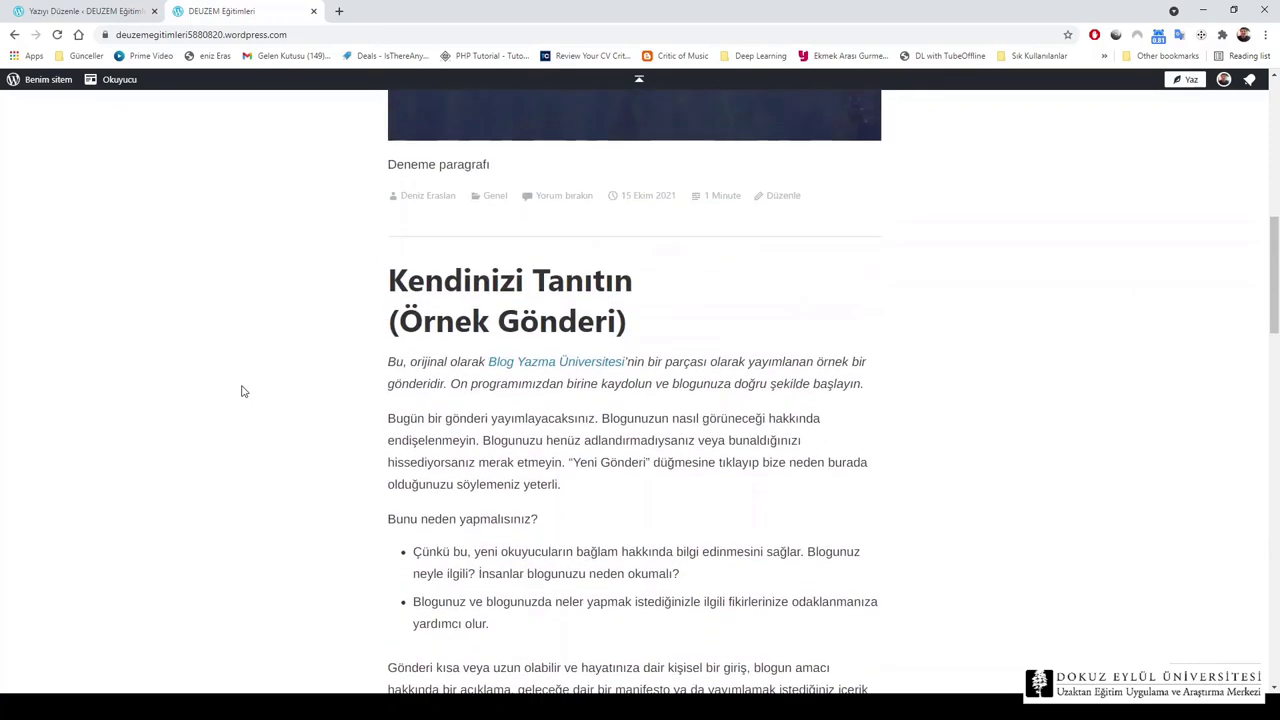
{"action": "scroll", "coordinate": [241, 391], "scroll_direction": "up", "scroll_amount": 5}
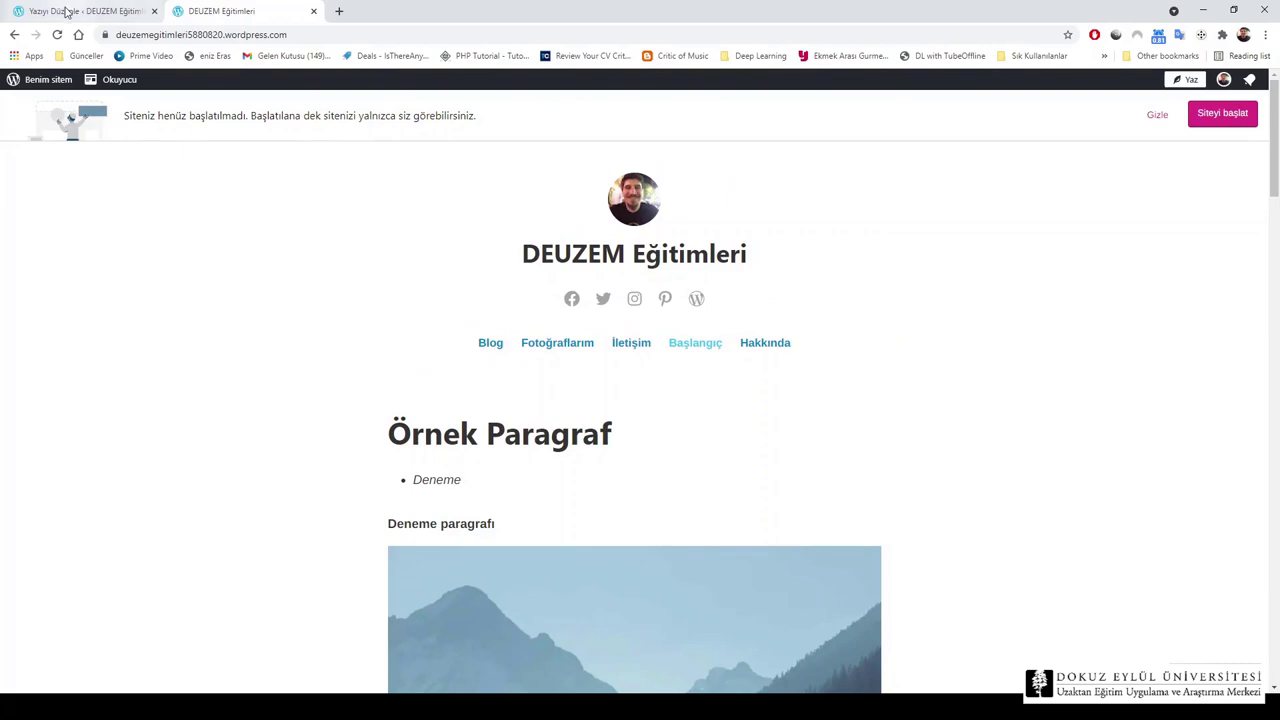
Leave the "Örnek Paragraf" post editor and return to the dashboard's Yazılar list
{"action": "left_click", "coordinate": [65, 11]}
{"action": "left_click", "coordinate": [36, 94]}
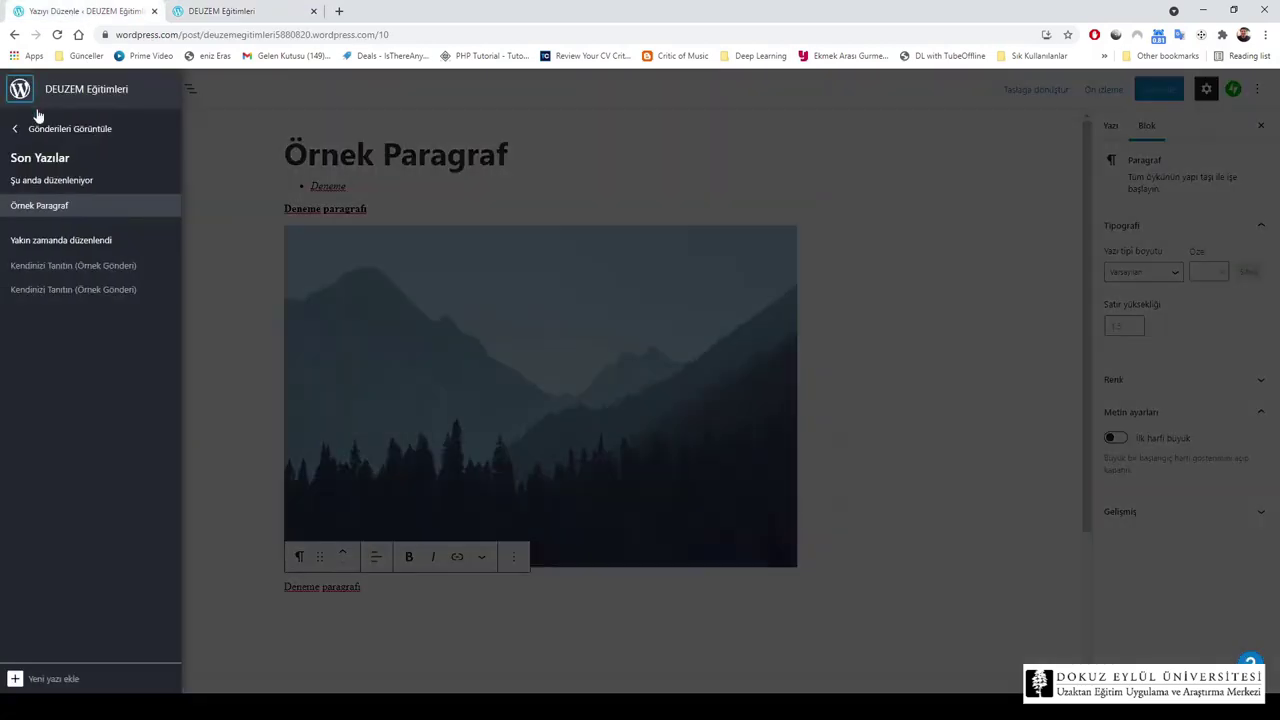
{"action": "left_click", "coordinate": [46, 133]}
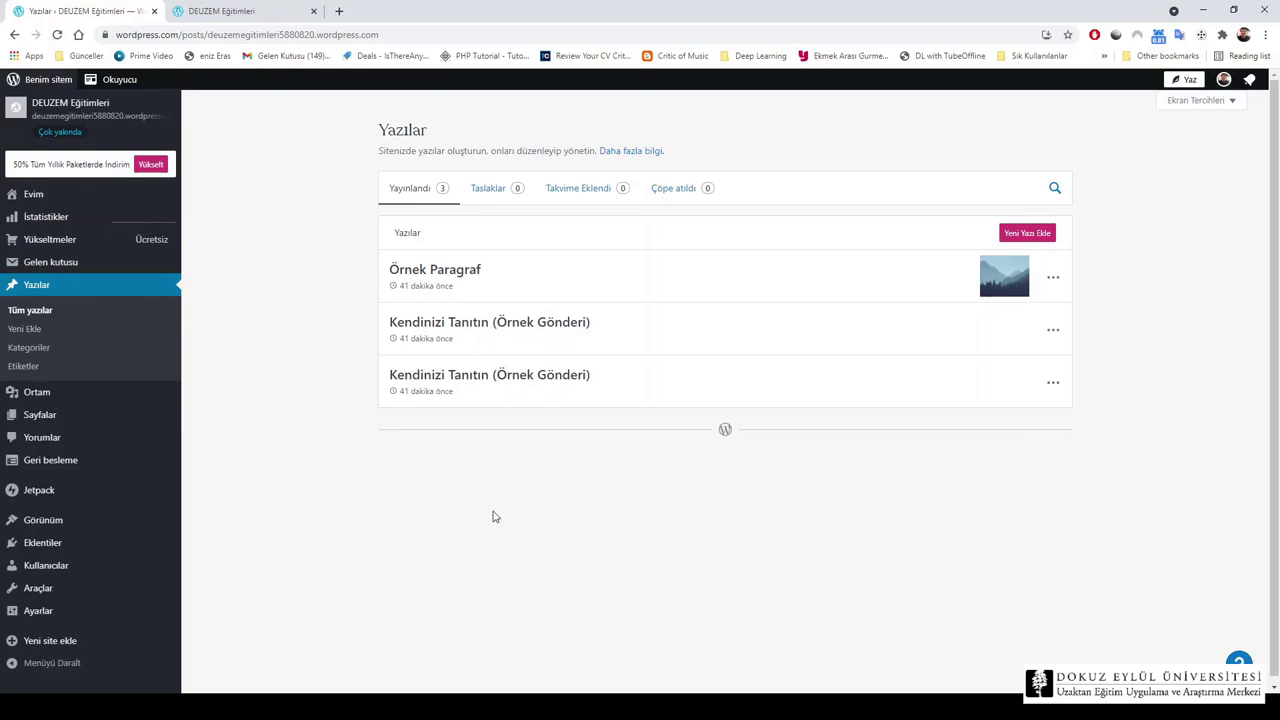
Check which images are stored in the Ortam media library, and return to the Yazılar list
{"action": "left_click", "coordinate": [88, 396]}
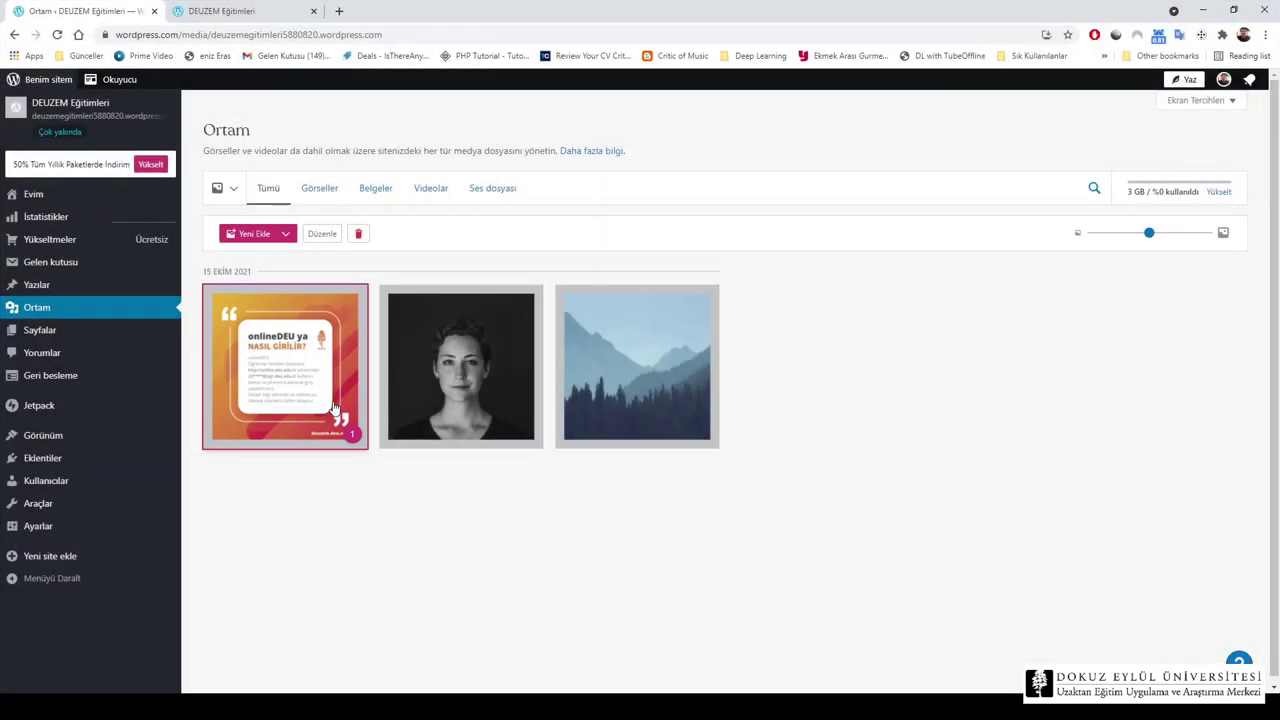
{"action": "mouse_move", "coordinate": [84, 288]}
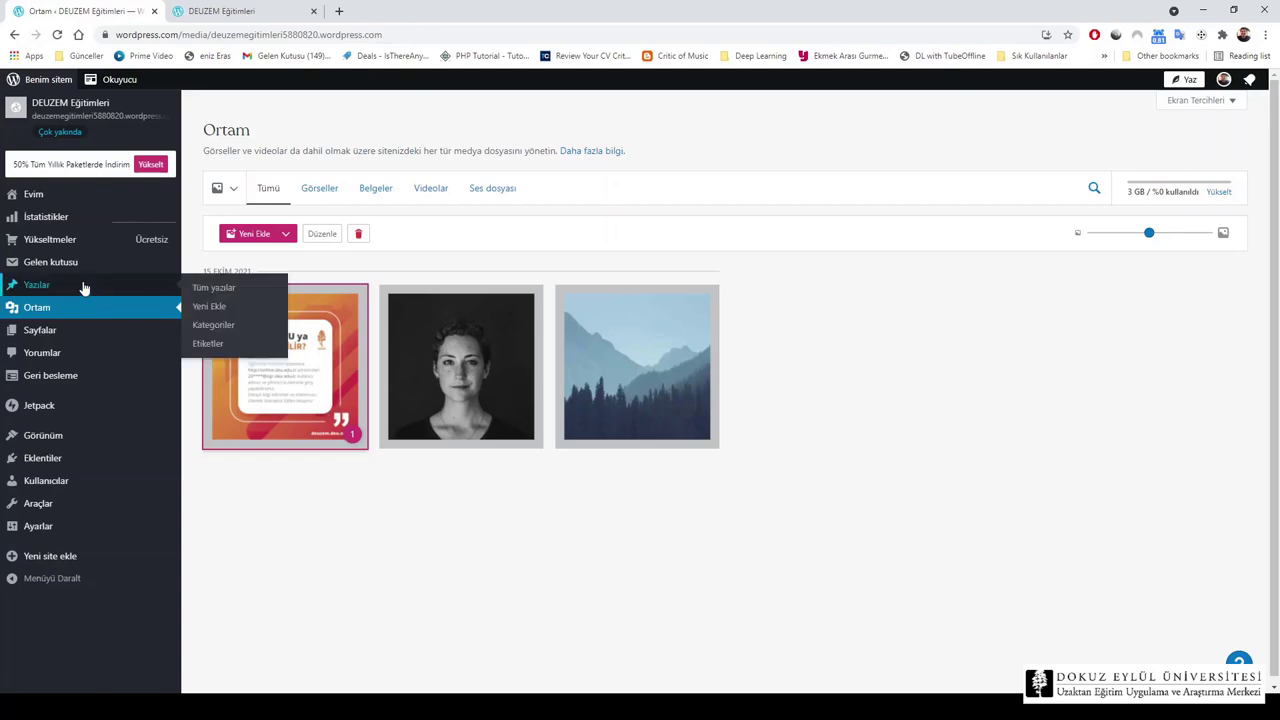
{"action": "left_click", "coordinate": [84, 288]}
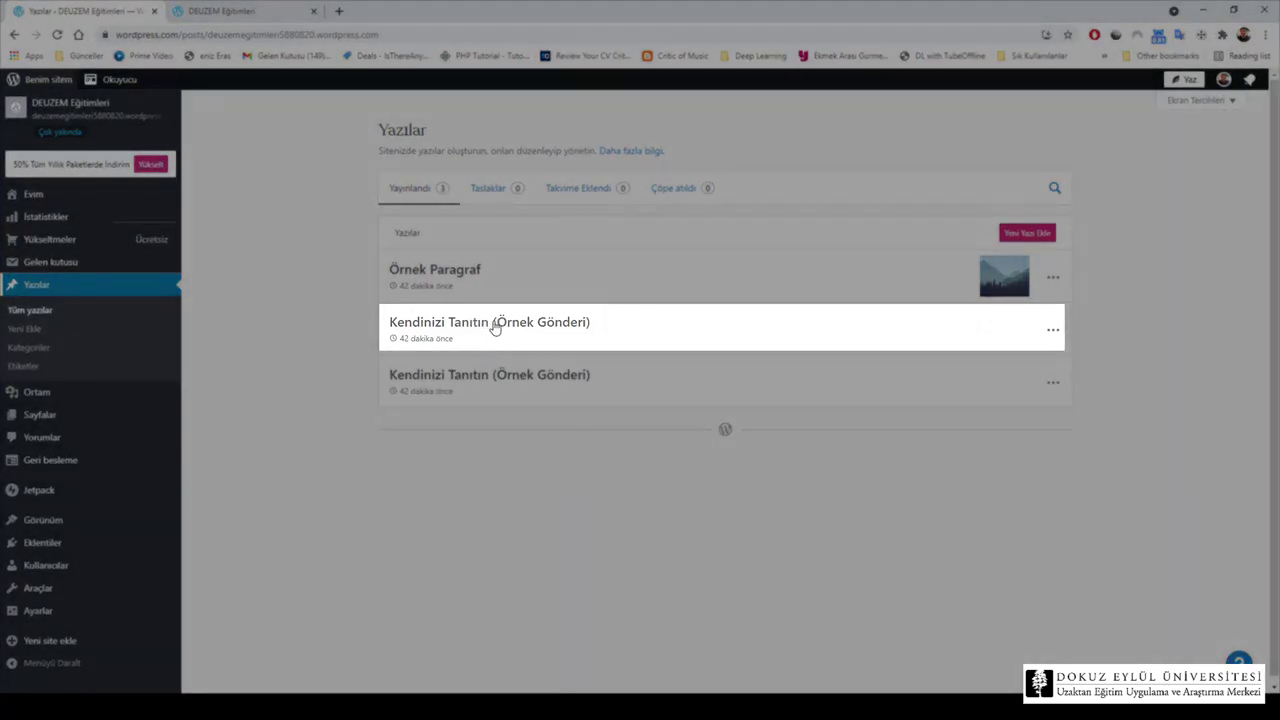
In the upper "Kendinizi Tanıtın (Örnek Gönderi)" post, remove the paragraph blocks beginning "Gönderi kısa veya uzun" and "Bugün bir gönderi"
{"action": "left_click", "coordinate": [494, 326]}
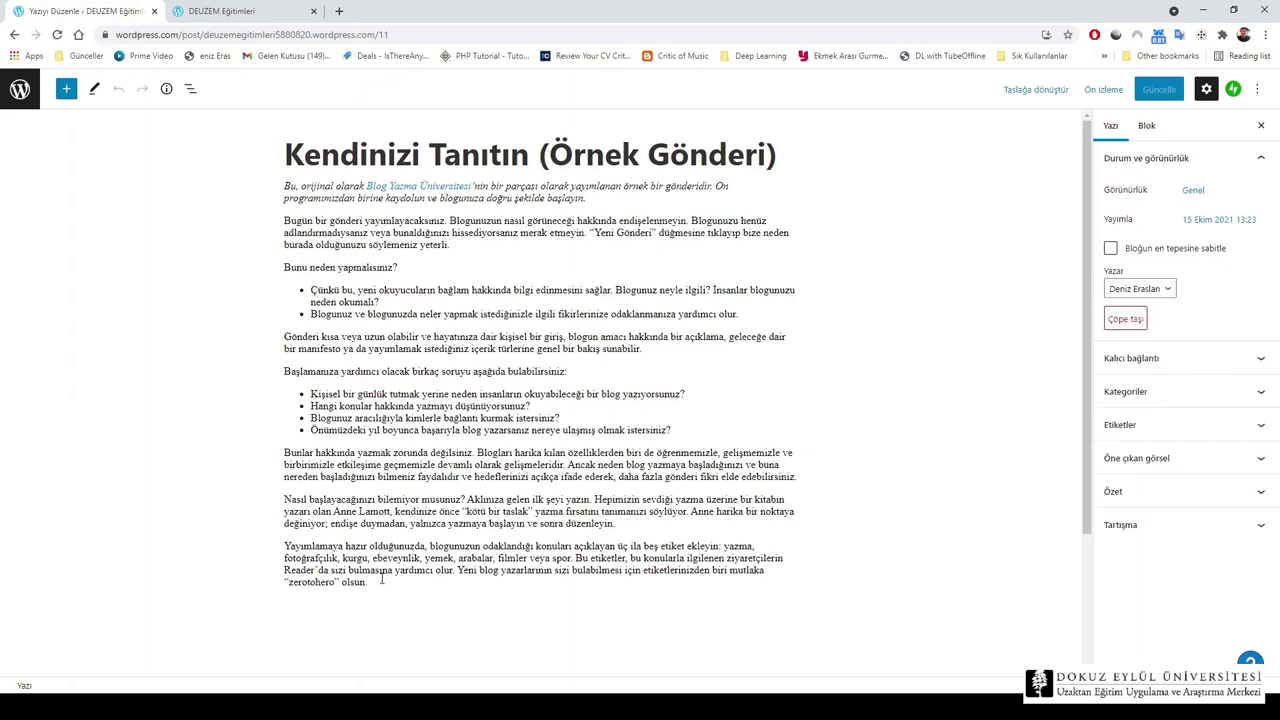
{"action": "left_click_drag", "start_coordinate": [380, 583], "coordinate": [343, 424]}
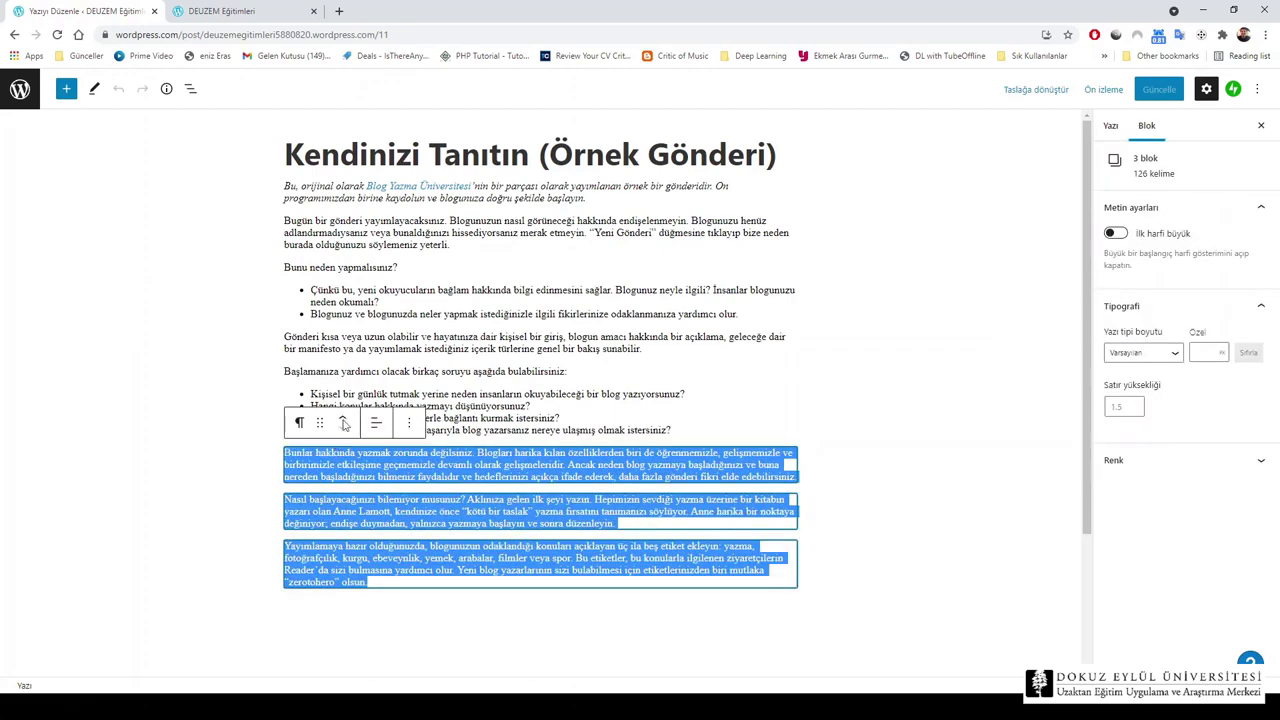
{"action": "double_click", "coordinate": [370, 339]}
{"action": "left_click", "coordinate": [513, 307]}
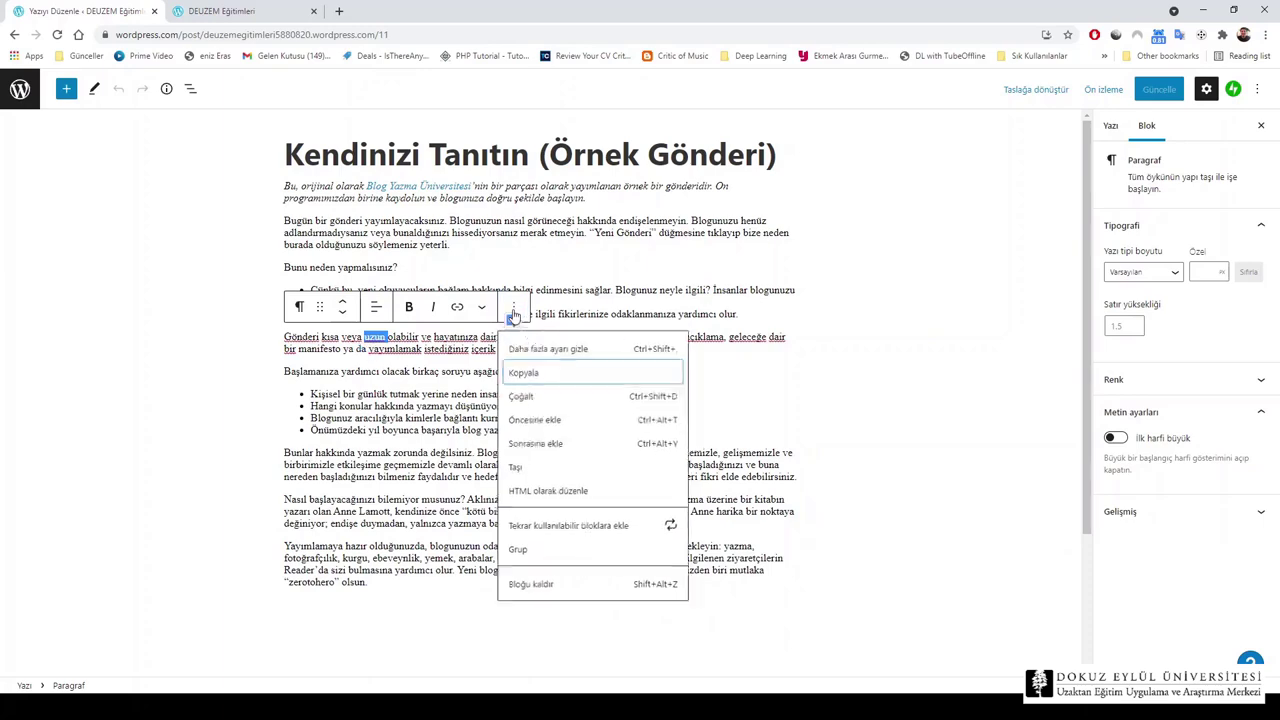
{"action": "left_click", "coordinate": [543, 586]}
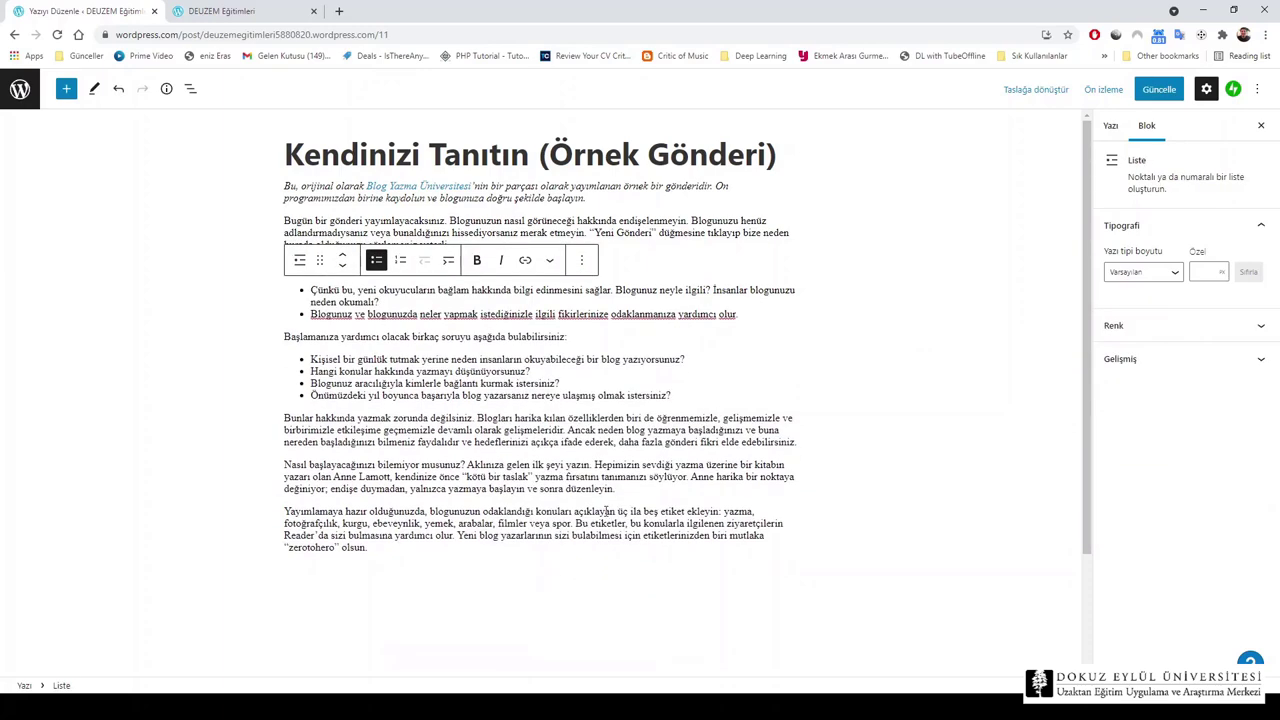
{"action": "left_click", "coordinate": [657, 562]}
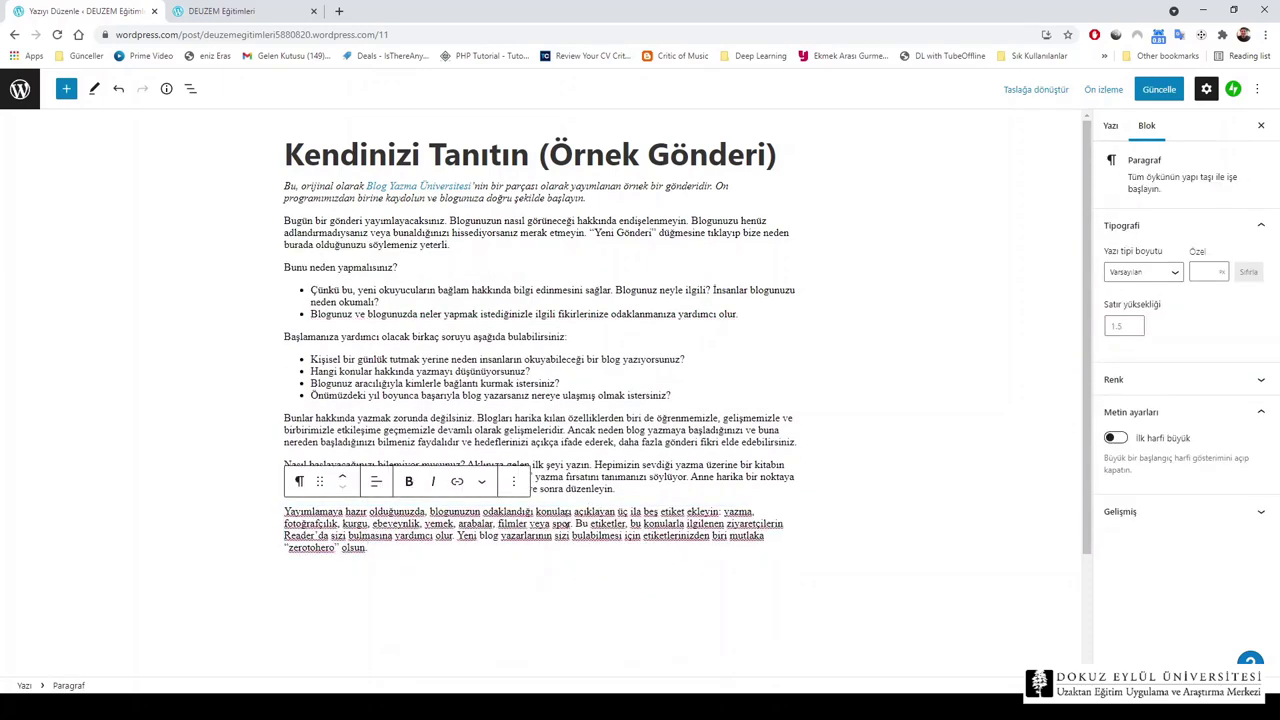
{"action": "left_click", "coordinate": [463, 234]}
{"action": "left_click", "coordinate": [513, 190]}
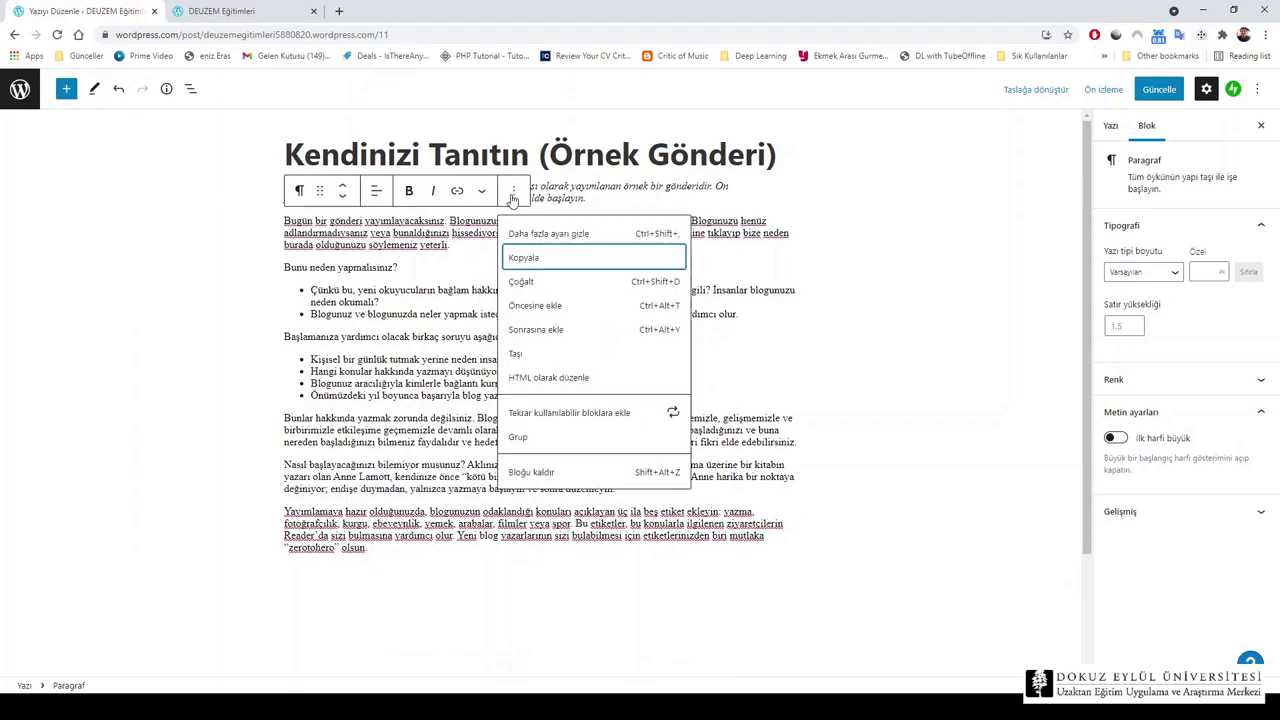
{"action": "left_click", "coordinate": [546, 472]}
Insert an image block below "Bunu neden yapmalısınız?" using the orange onlineDEU image from the Media Library, and update the post
{"action": "left_click", "coordinate": [540, 232]}
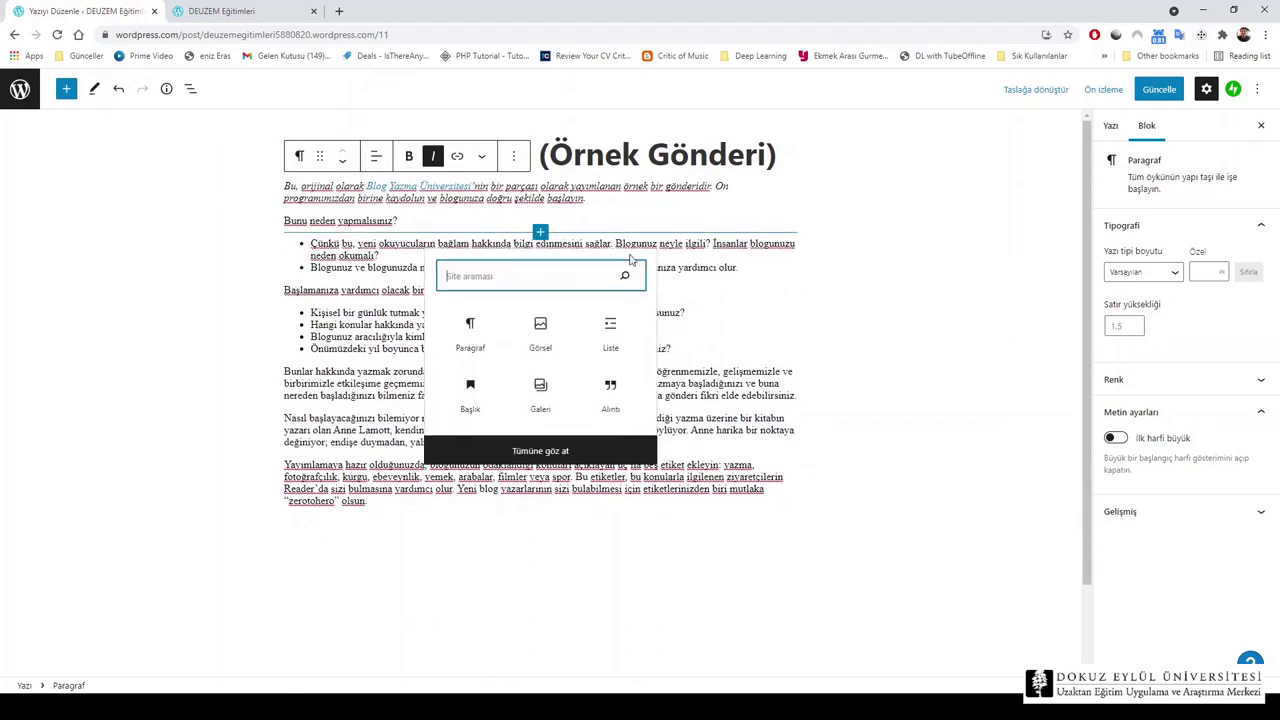
{"action": "left_click", "coordinate": [540, 335]}
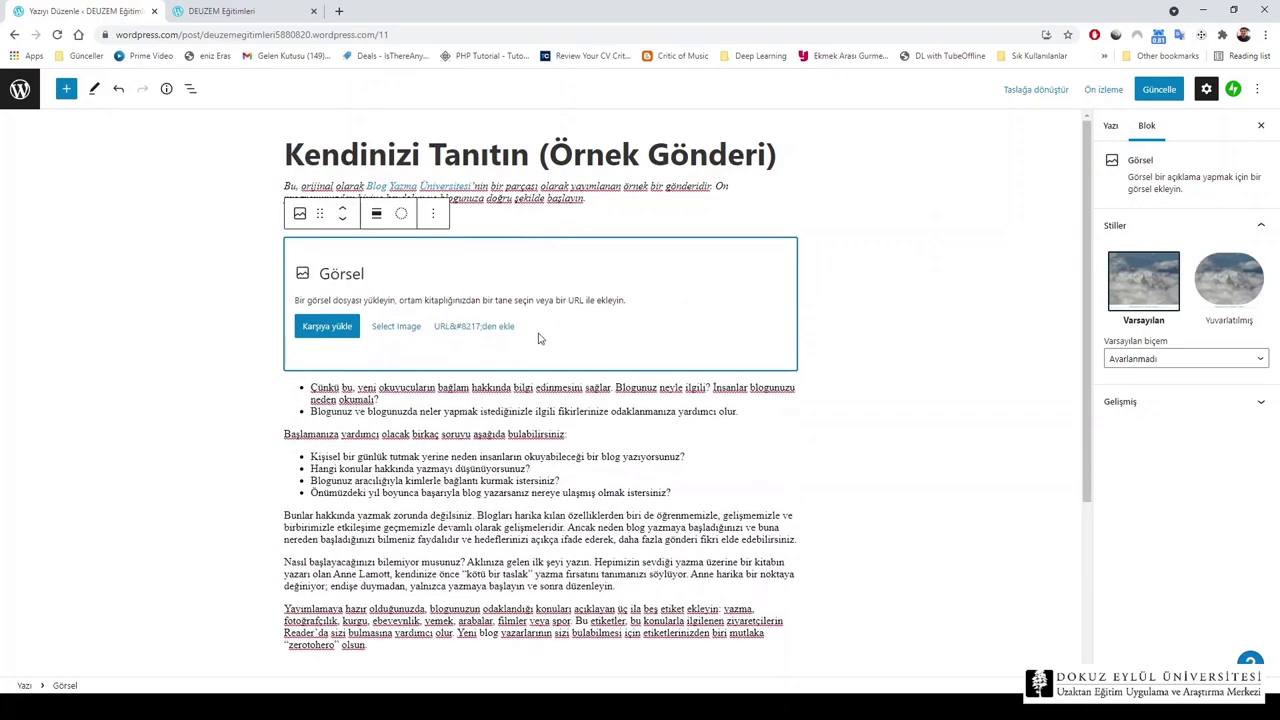
{"action": "left_click", "coordinate": [389, 331]}
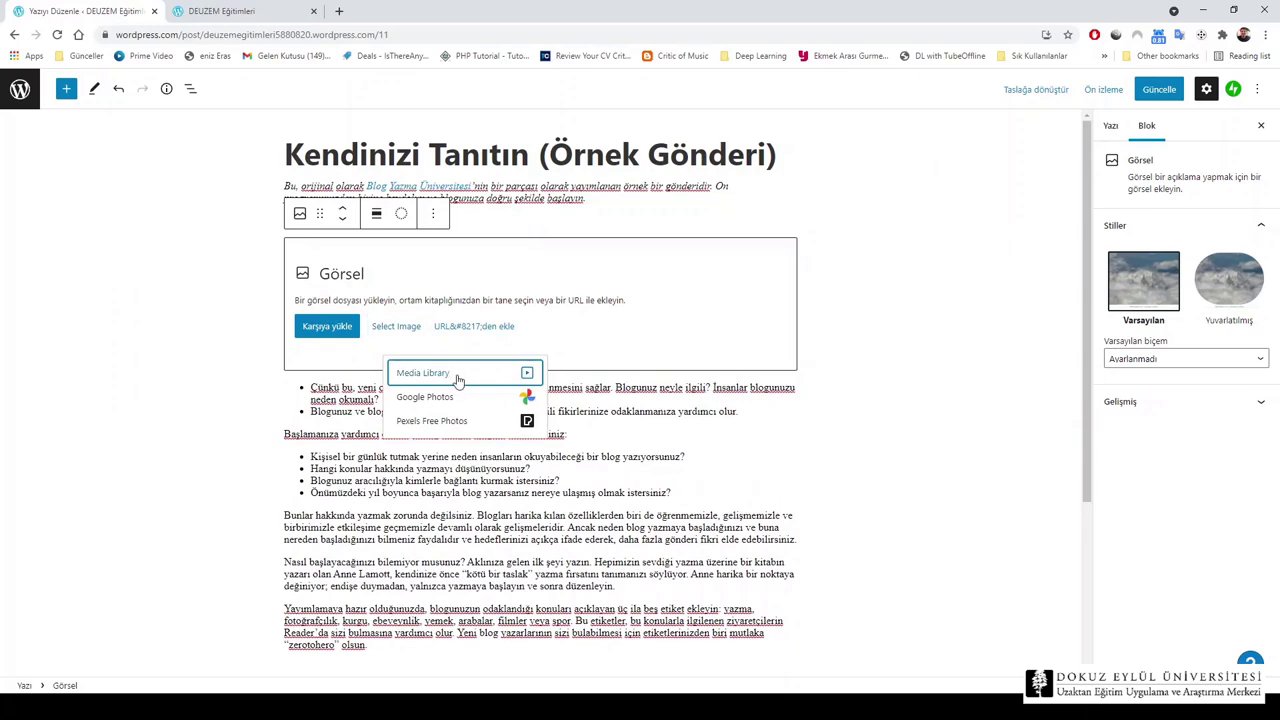
{"action": "left_click", "coordinate": [454, 377]}
{"action": "left_click", "coordinate": [249, 289]}
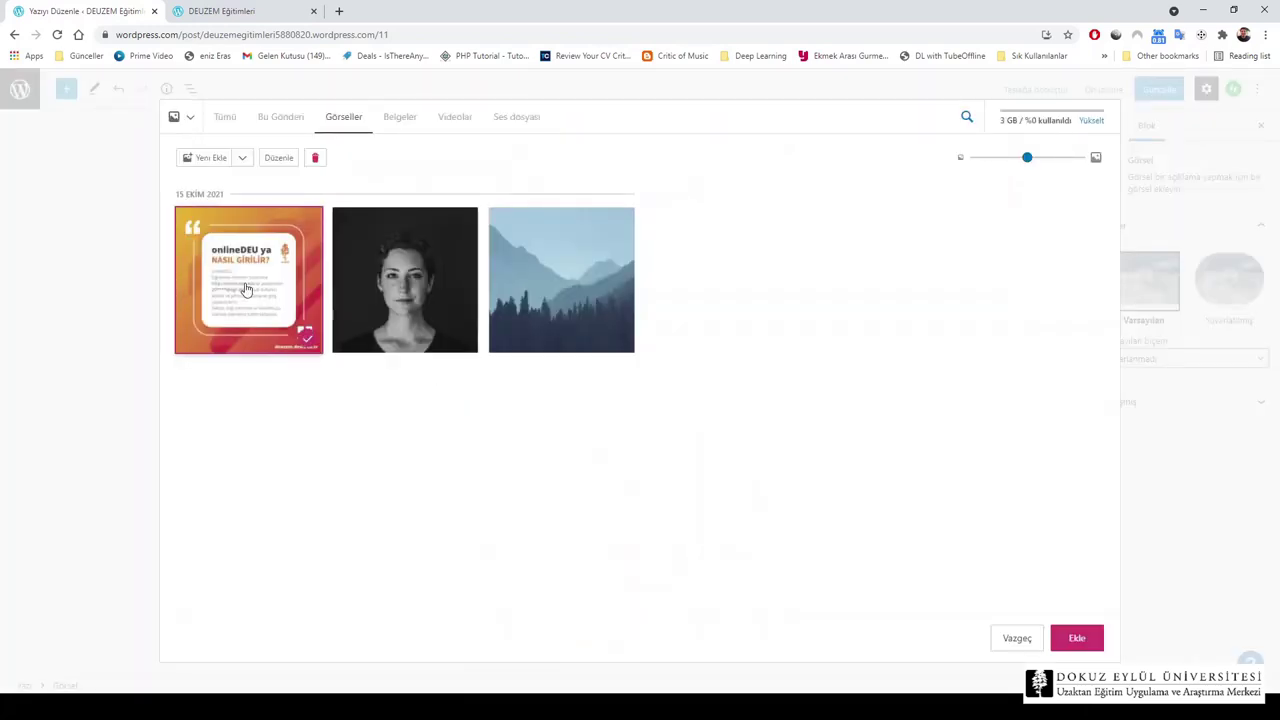
{"action": "left_click", "coordinate": [1064, 636]}
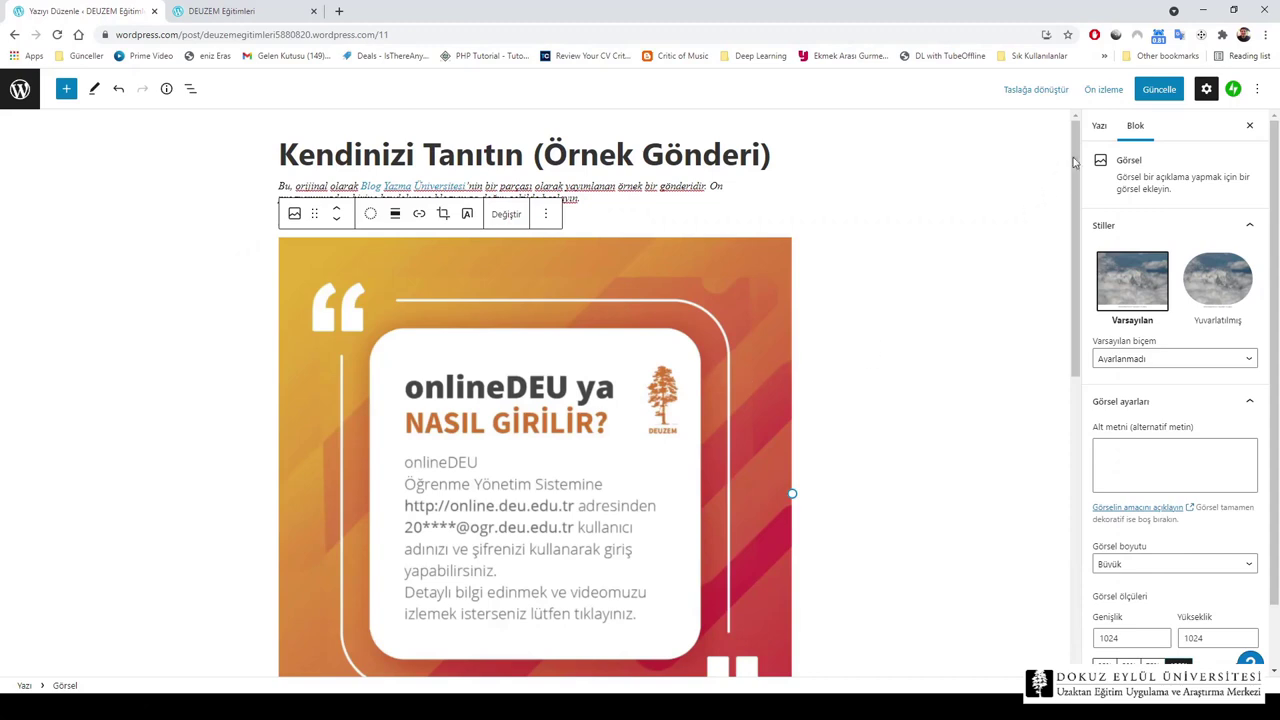
{"action": "left_click", "coordinate": [1160, 90]}
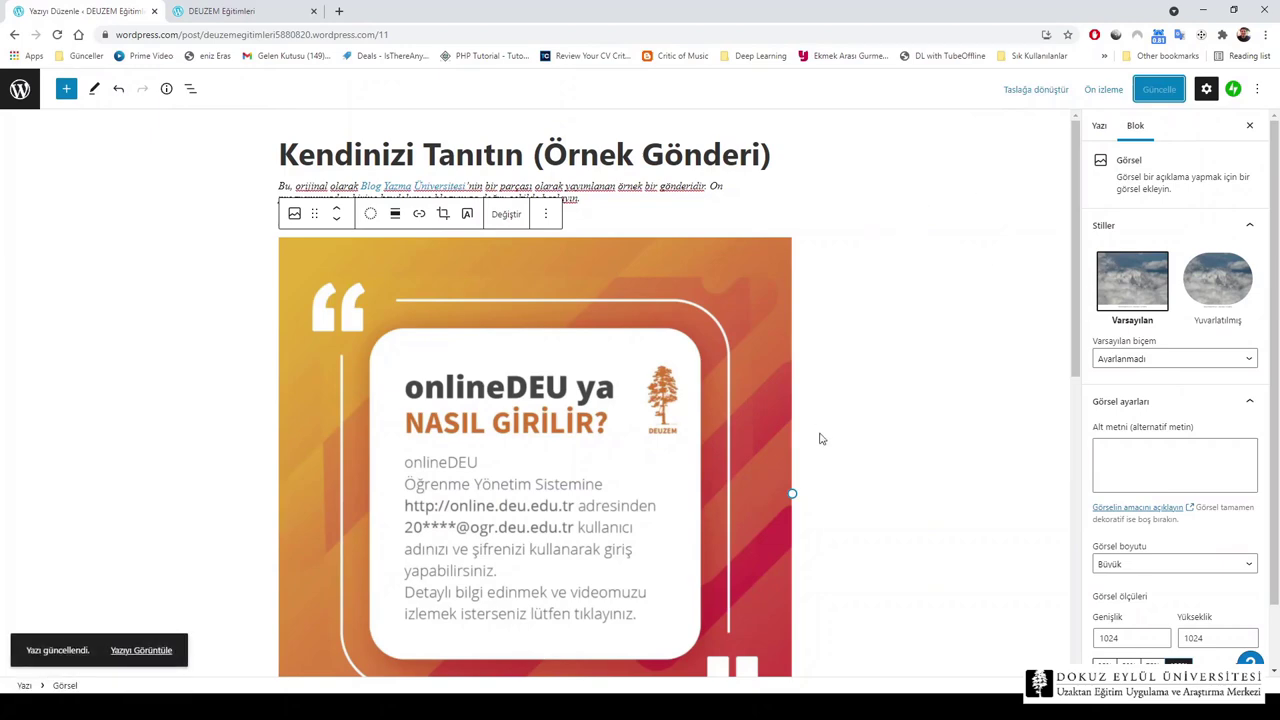
Apply the Yuvarlatılmış style to the onlineDEU image and set its image size to Orta
{"action": "scroll", "coordinate": [1073, 319], "scroll_direction": "down", "scroll_amount": 1}
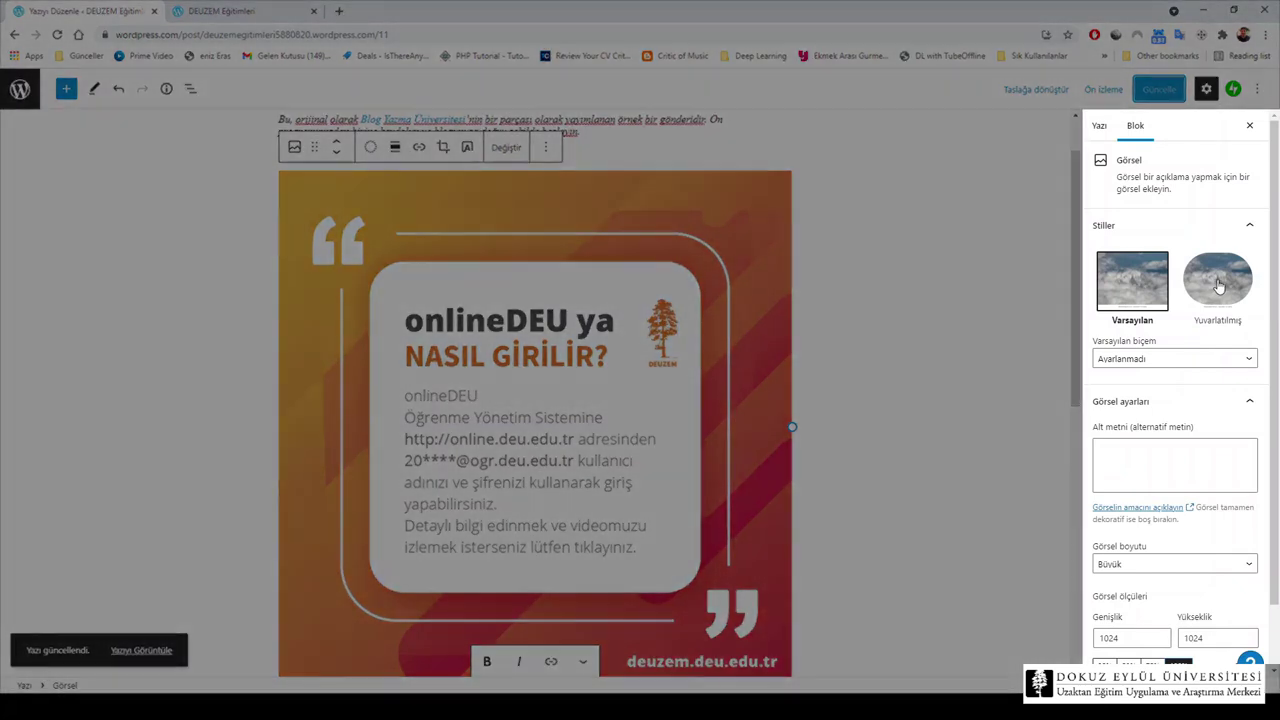
{"action": "left_click", "coordinate": [1218, 284]}
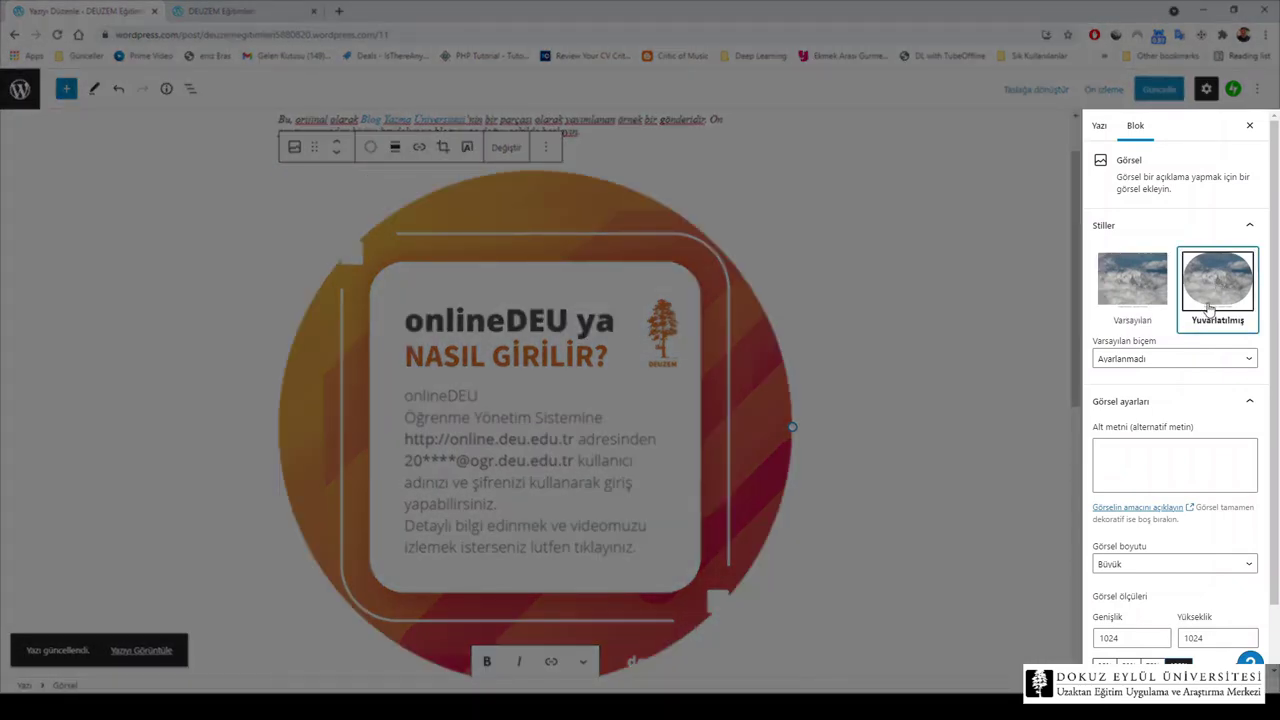
{"action": "scroll", "coordinate": [1208, 314], "scroll_direction": "down", "scroll_amount": 1}
{"action": "scroll", "coordinate": [1207, 316], "scroll_direction": "down", "scroll_amount": 1}
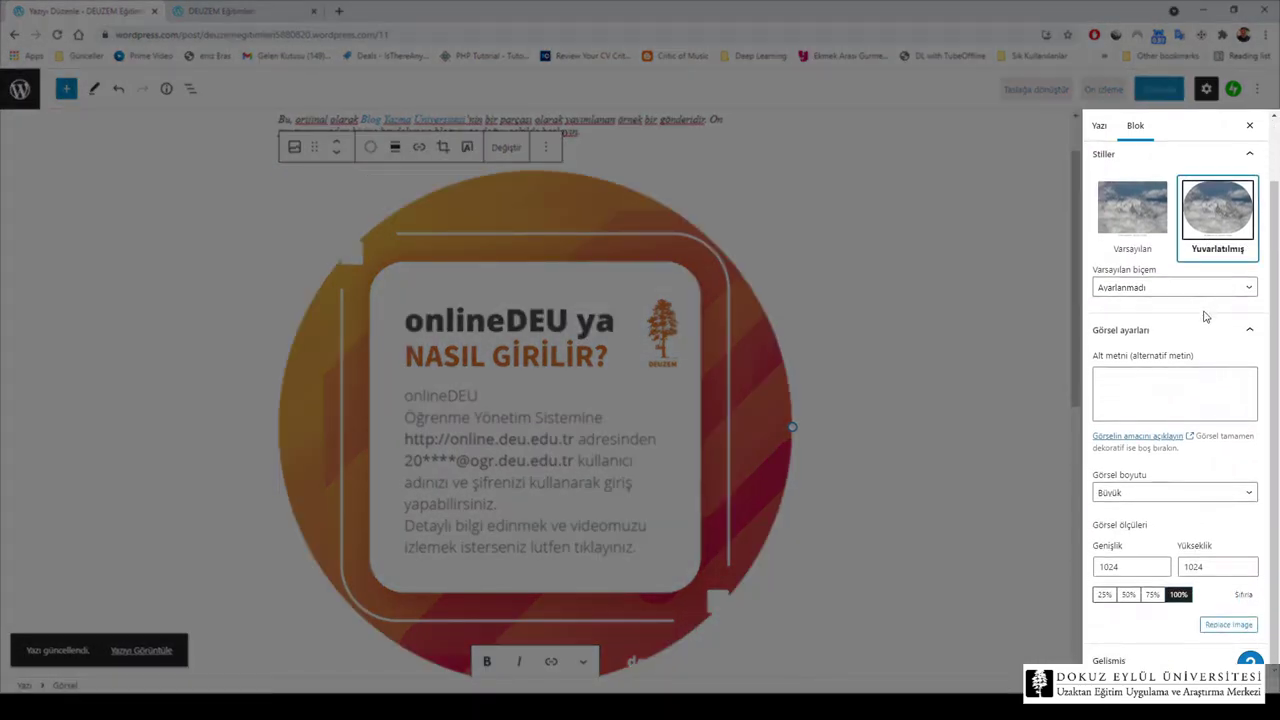
{"action": "left_click", "coordinate": [1151, 491]}
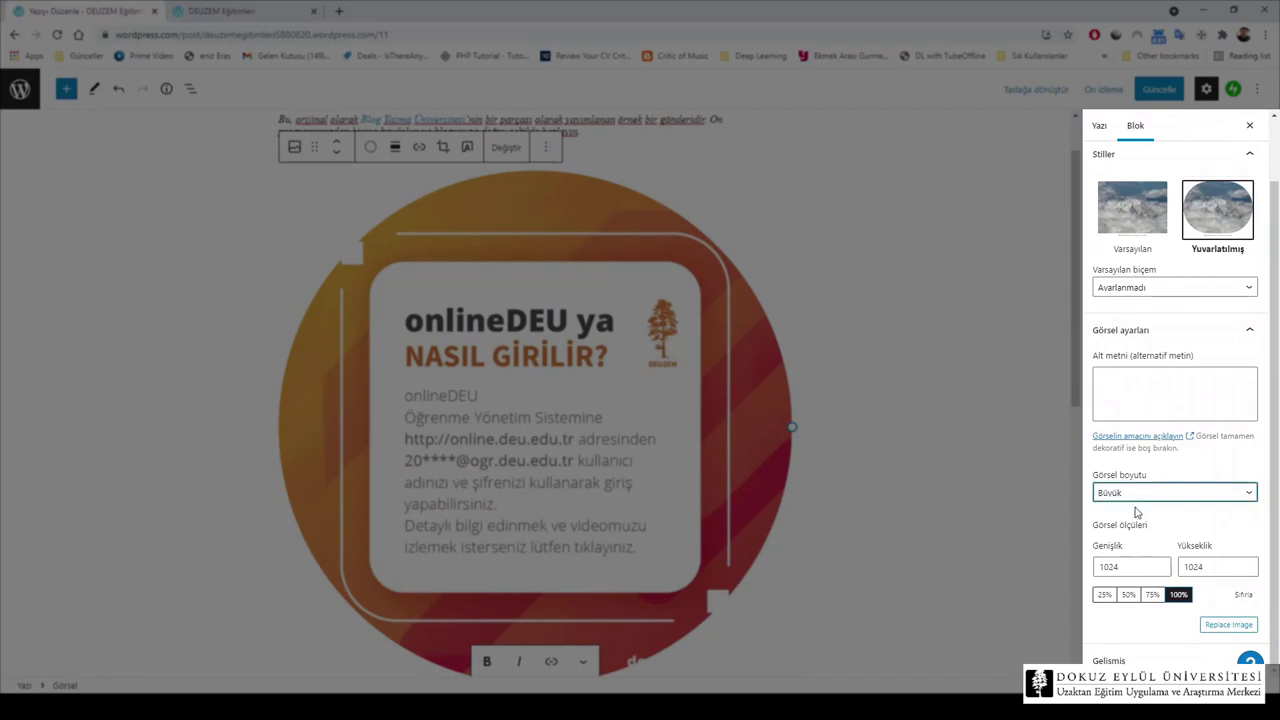
{"action": "left_click", "coordinate": [1131, 514]}
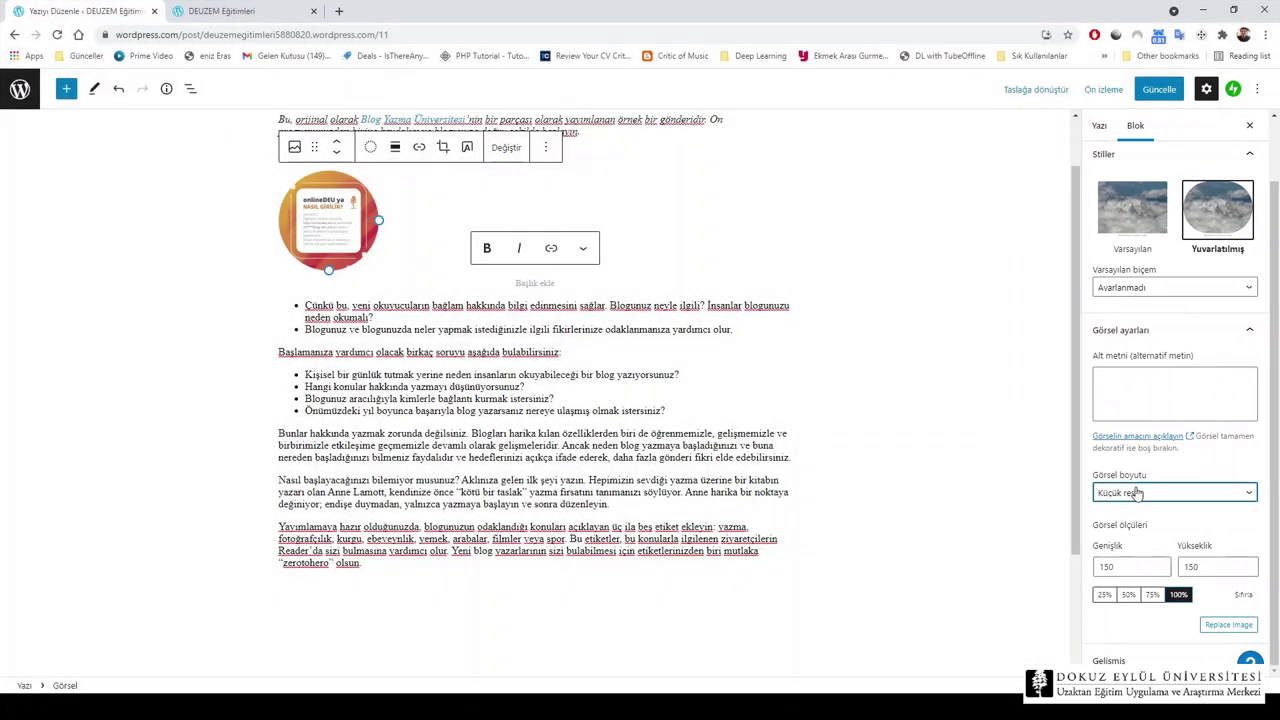
{"action": "left_click", "coordinate": [1137, 492]}
{"action": "left_click", "coordinate": [1135, 519]}
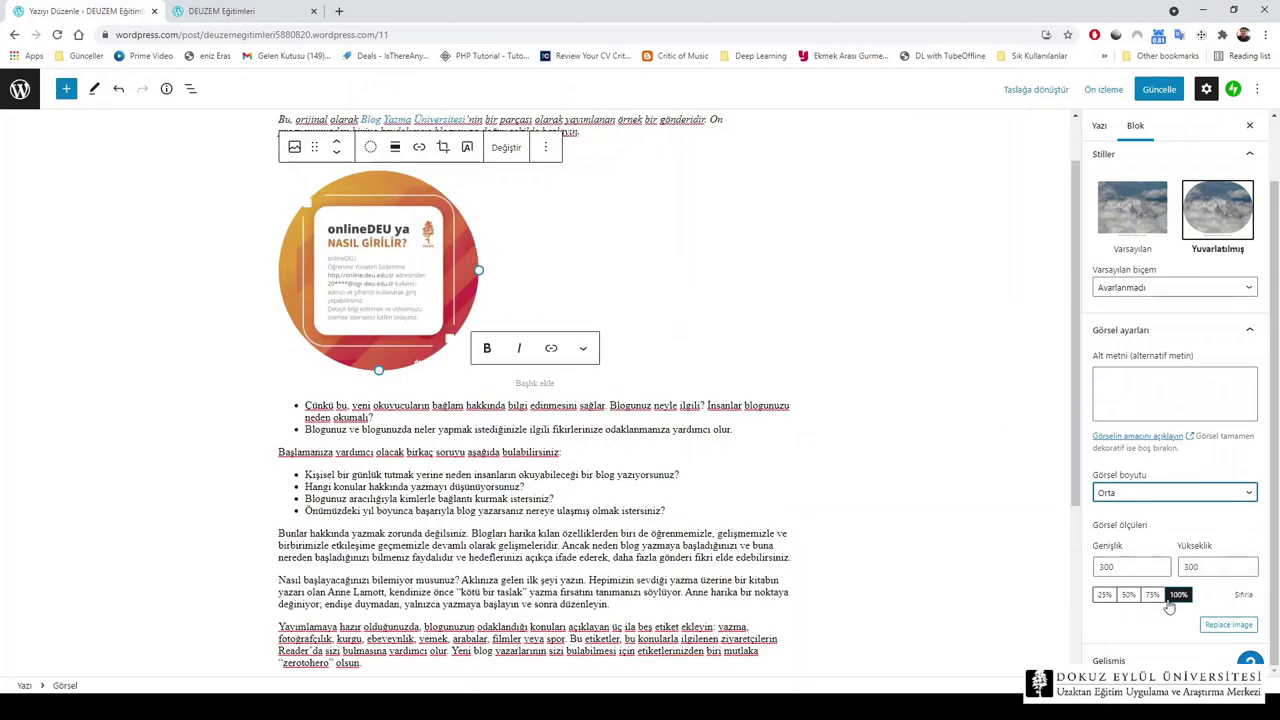
Set the onlineDEU image's width and height to 400 each, and update the post
{"action": "left_click_drag", "start_coordinate": [1134, 567], "coordinate": [1068, 571]}
{"action": "type", "text": "400"}
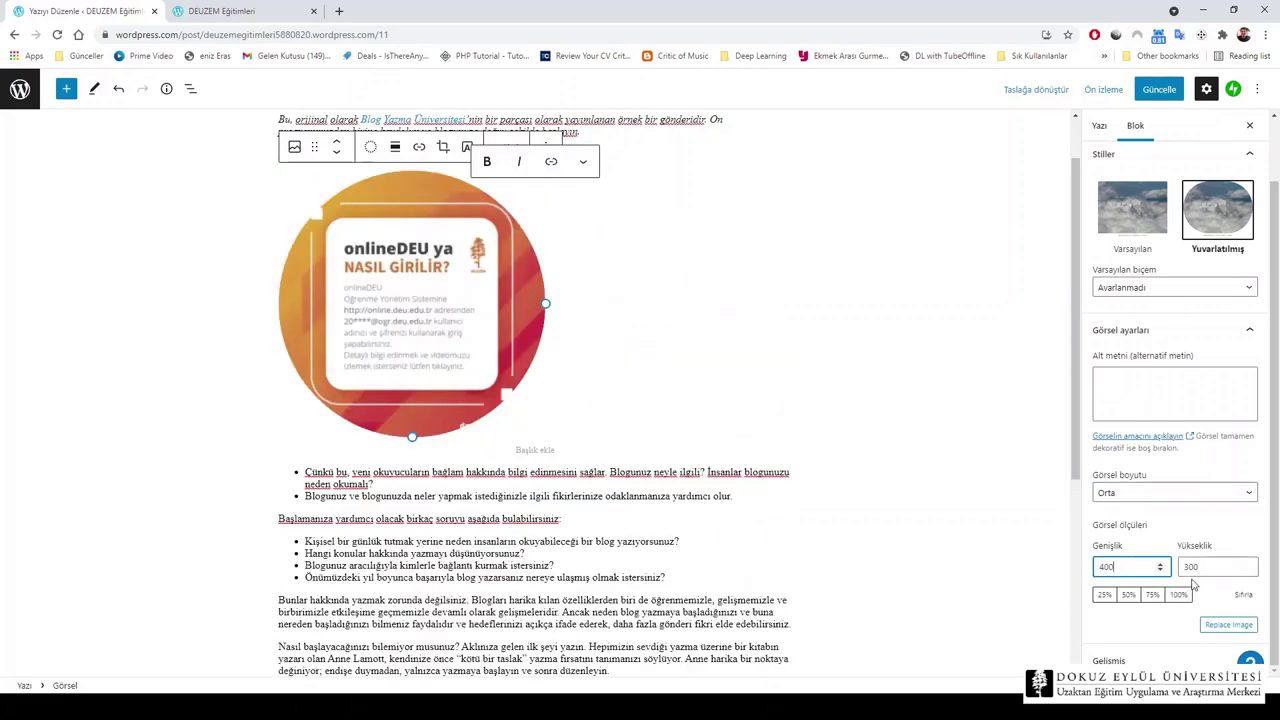
{"action": "key", "text": "Tab"}
{"action": "type", "text": "400"}
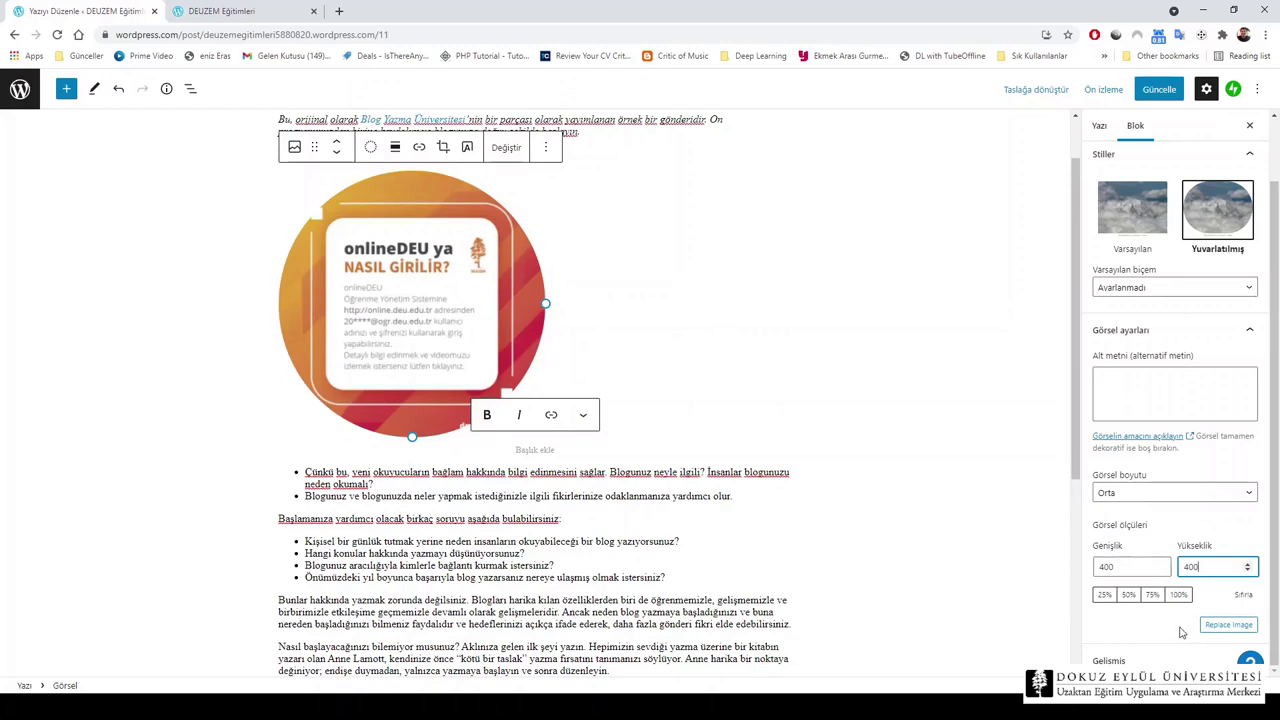
{"action": "scroll", "coordinate": [1182, 632], "scroll_direction": "up", "scroll_amount": 1}
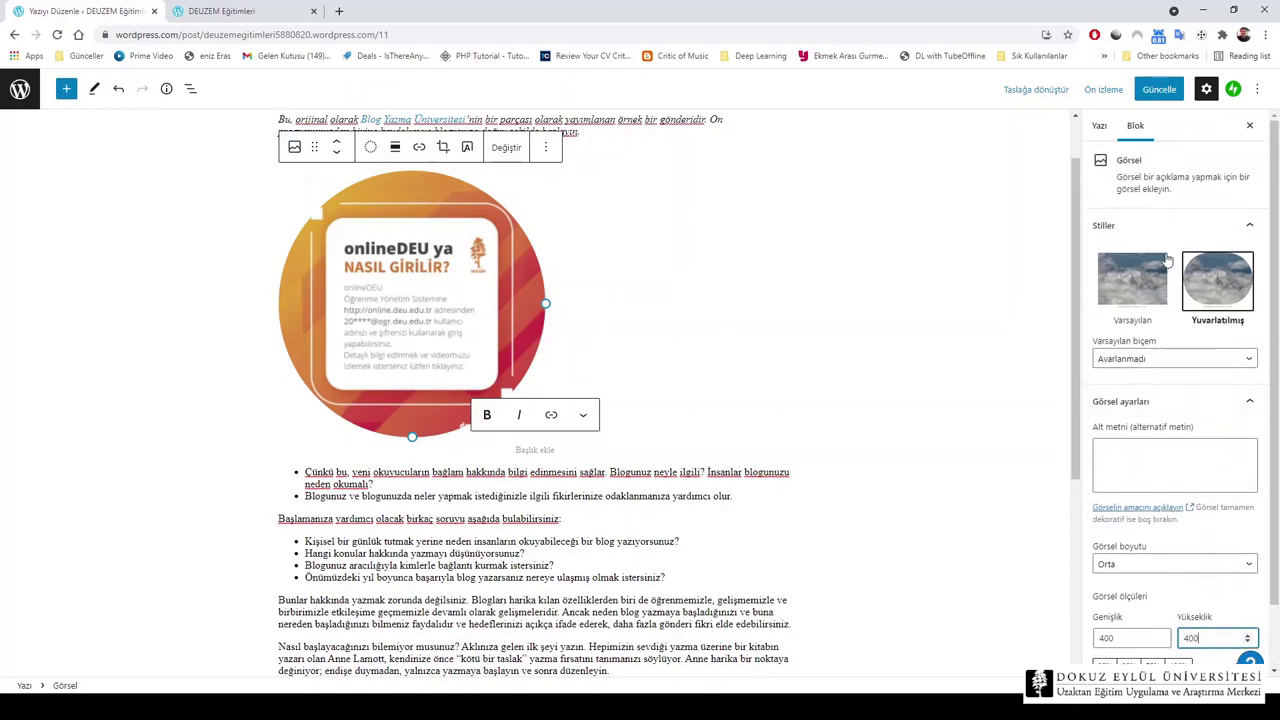
{"action": "left_click", "coordinate": [1157, 92]}
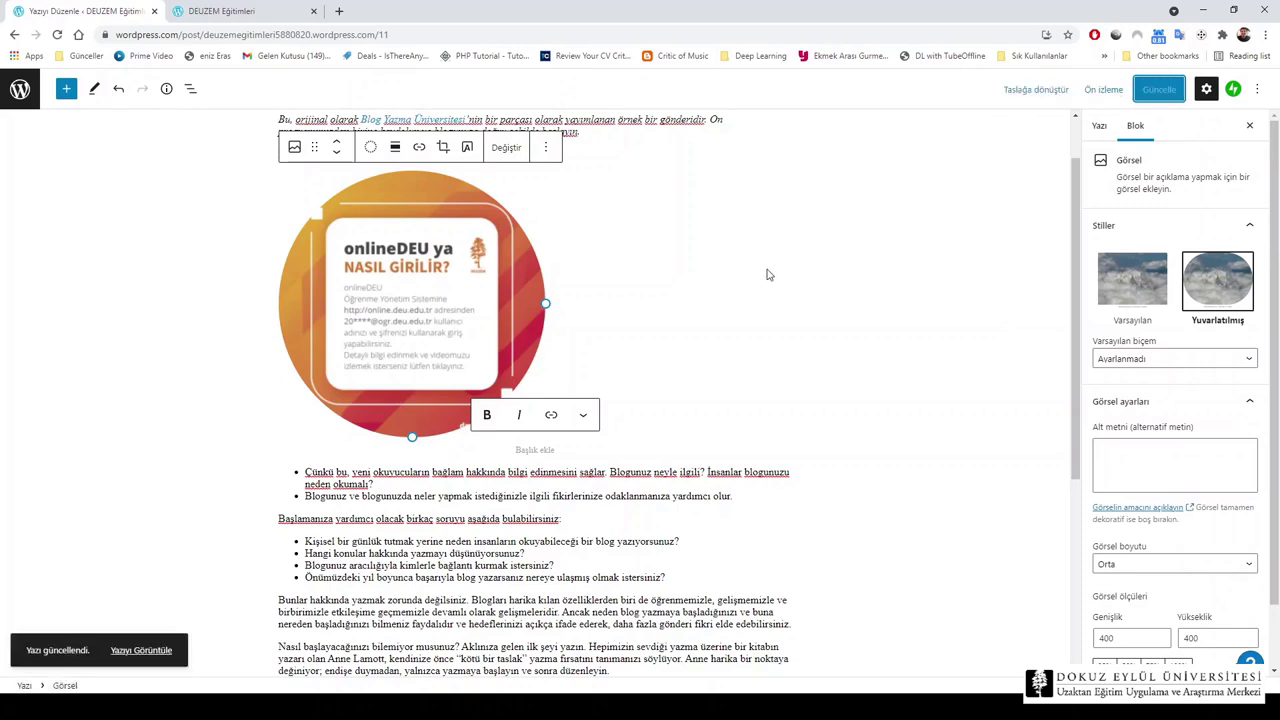
{"action": "scroll", "coordinate": [614, 274], "scroll_direction": "up", "scroll_amount": 1}
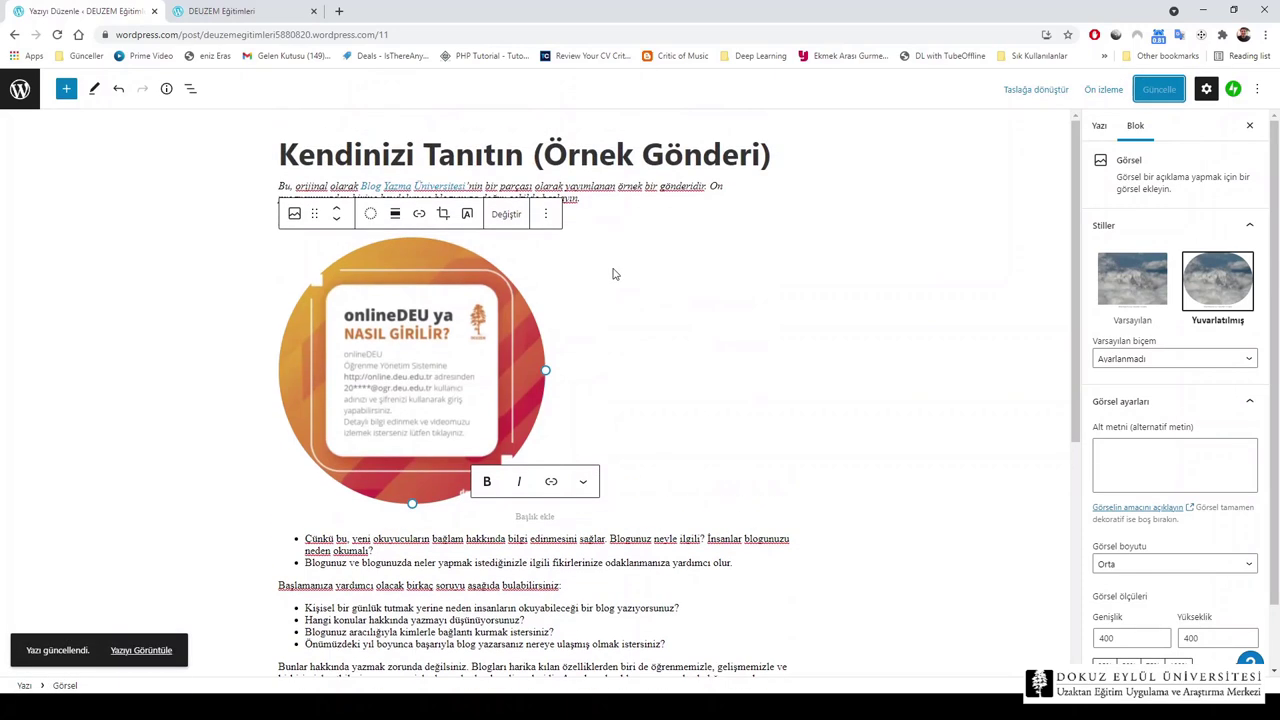
Reload the DEUZEM Eğitimleri site in its other browser tab and examine the rounded image in the edited sample post
{"action": "left_click", "coordinate": [243, 12]}
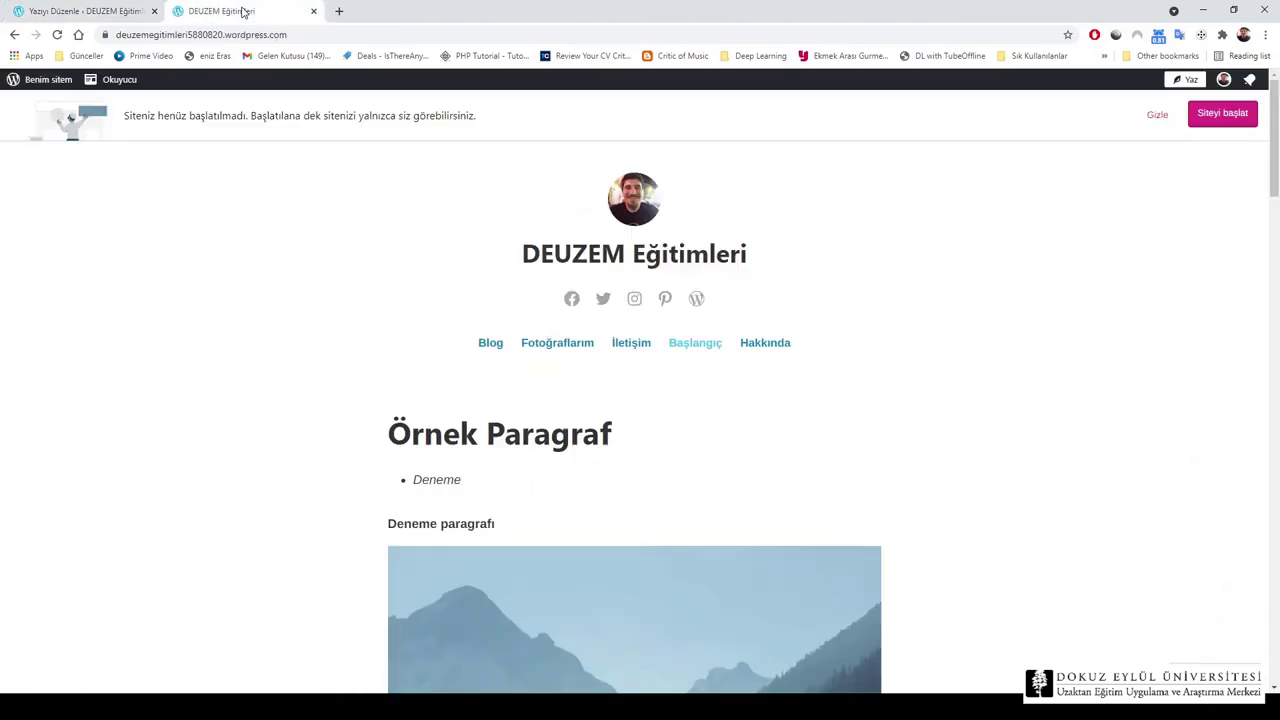
{"action": "left_click", "coordinate": [57, 34]}
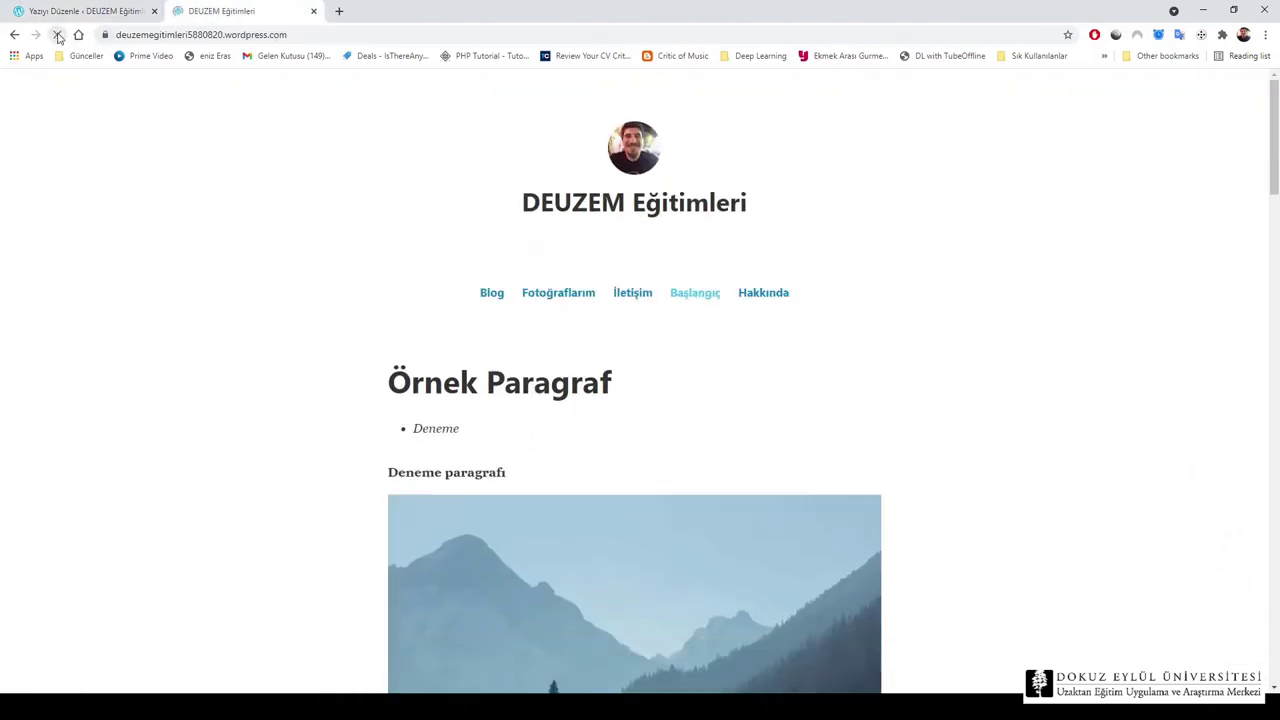
{"action": "scroll", "coordinate": [139, 350], "scroll_direction": "down", "scroll_amount": 7}
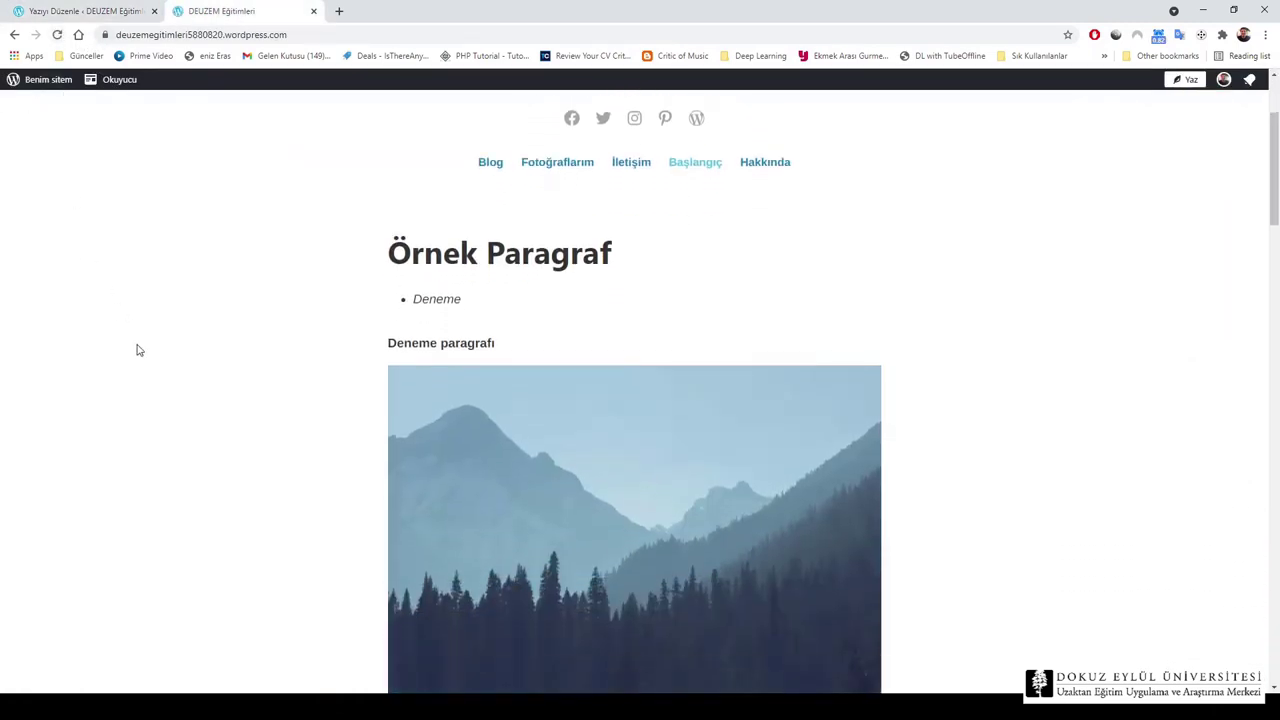
{"action": "scroll", "coordinate": [139, 350], "scroll_direction": "down", "scroll_amount": 2}
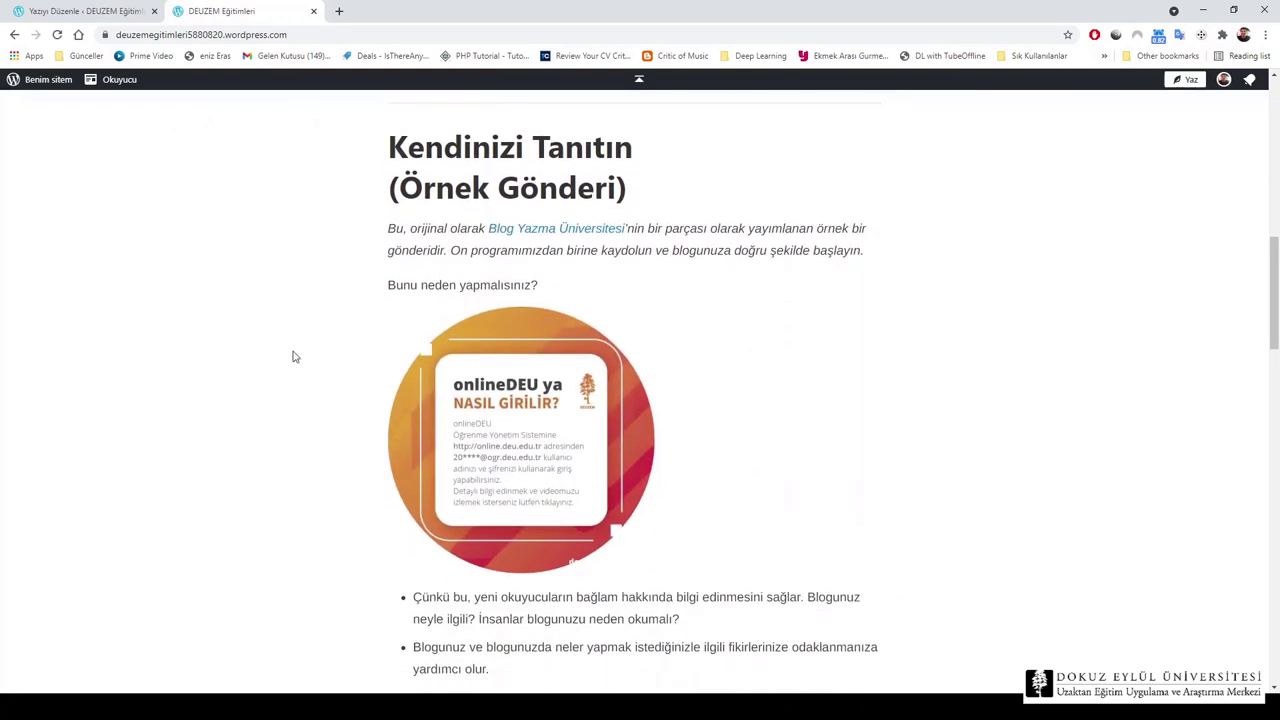
{"action": "scroll", "coordinate": [293, 357], "scroll_direction": "up", "scroll_amount": 5}
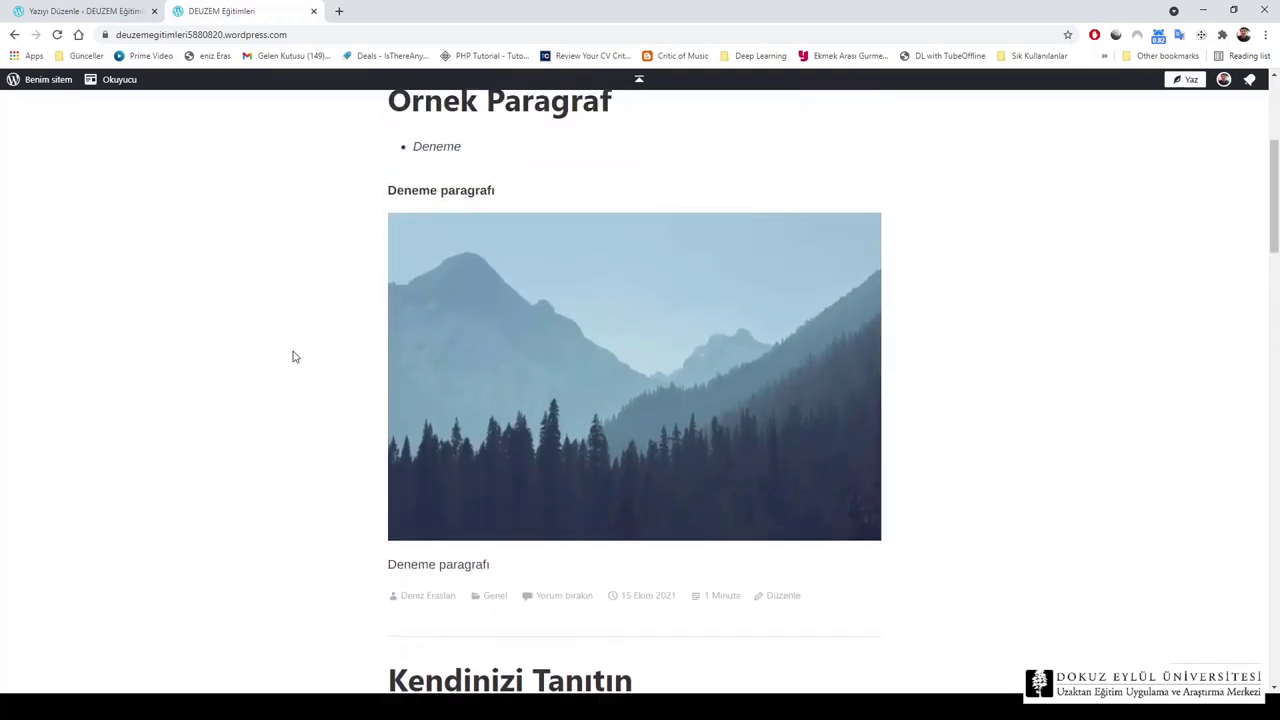
{"action": "scroll", "coordinate": [293, 357], "scroll_direction": "up", "scroll_amount": 3}
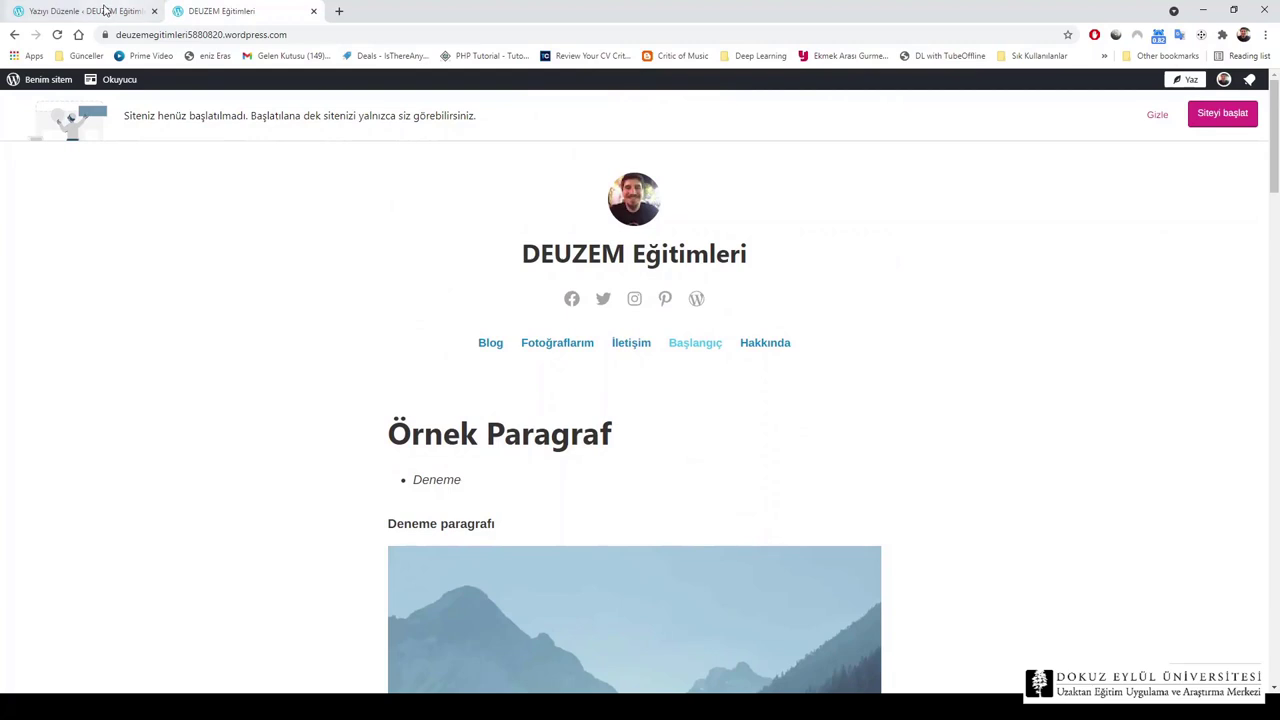
Leave the "Kendinizi Tanıtın (Örnek Gönderi)" post editor and go back to the dashboard's Yazılar list
{"action": "left_click", "coordinate": [105, 10]}
{"action": "left_click", "coordinate": [28, 92]}
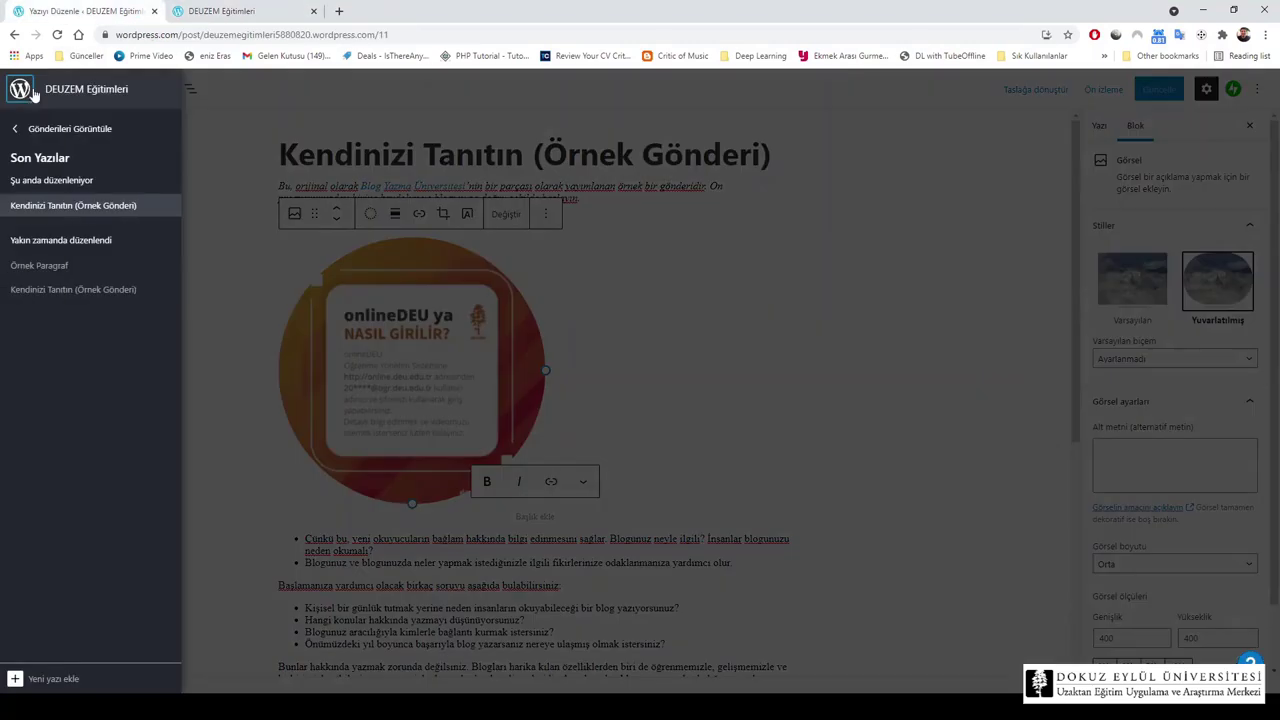
{"action": "left_click", "coordinate": [48, 132]}
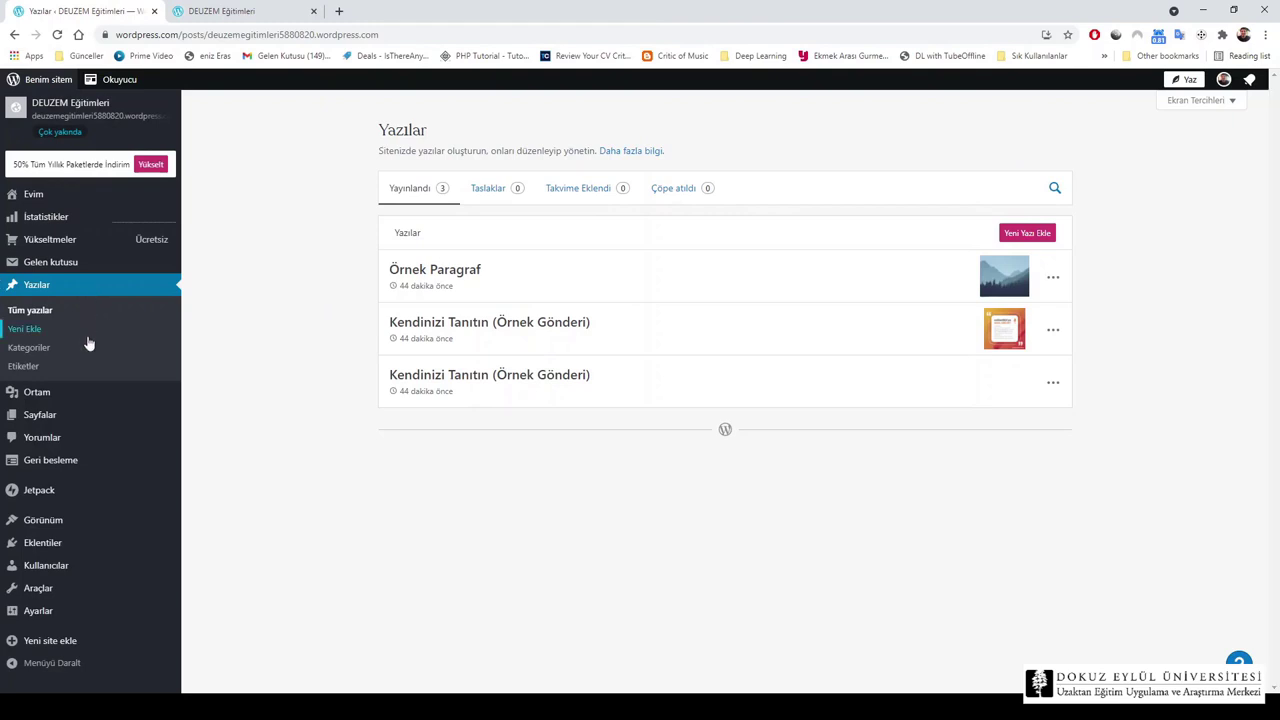
{"action": "mouse_move", "coordinate": [69, 420]}
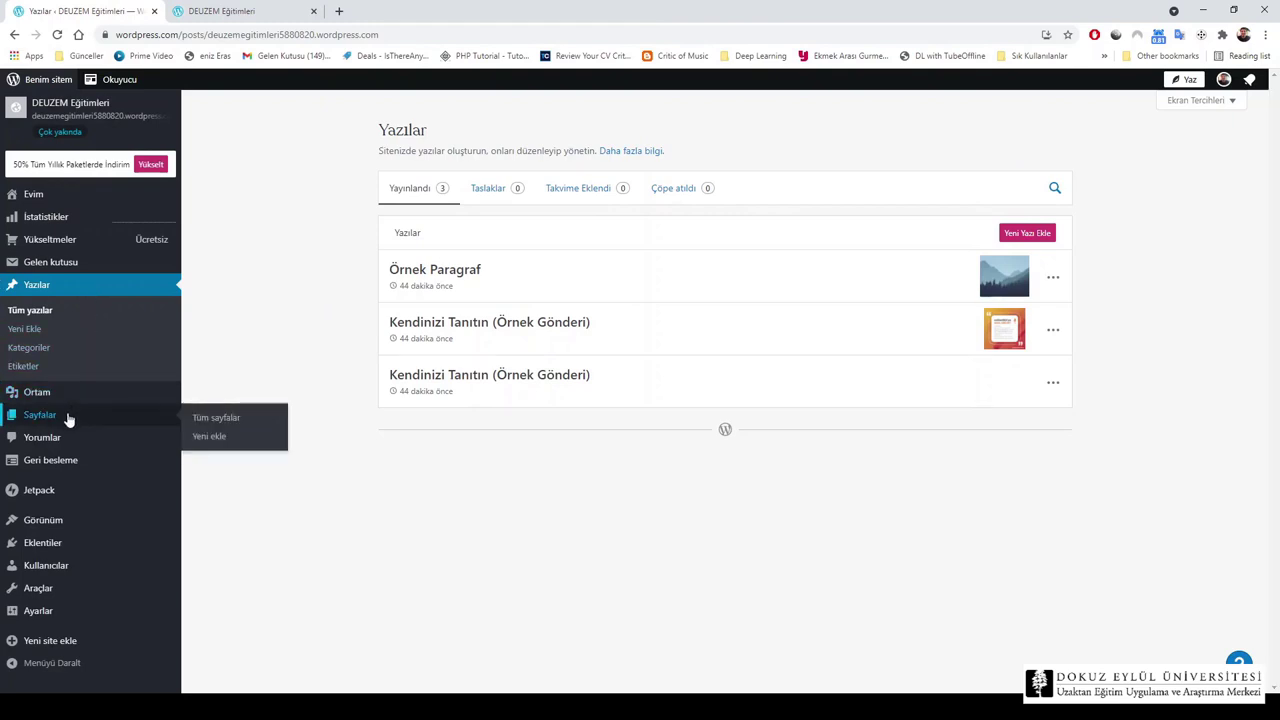
Open the Eklentiler page and look through its Öne çıkan, Popüler and Yeni plugin sections
{"action": "mouse_move", "coordinate": [83, 466]}
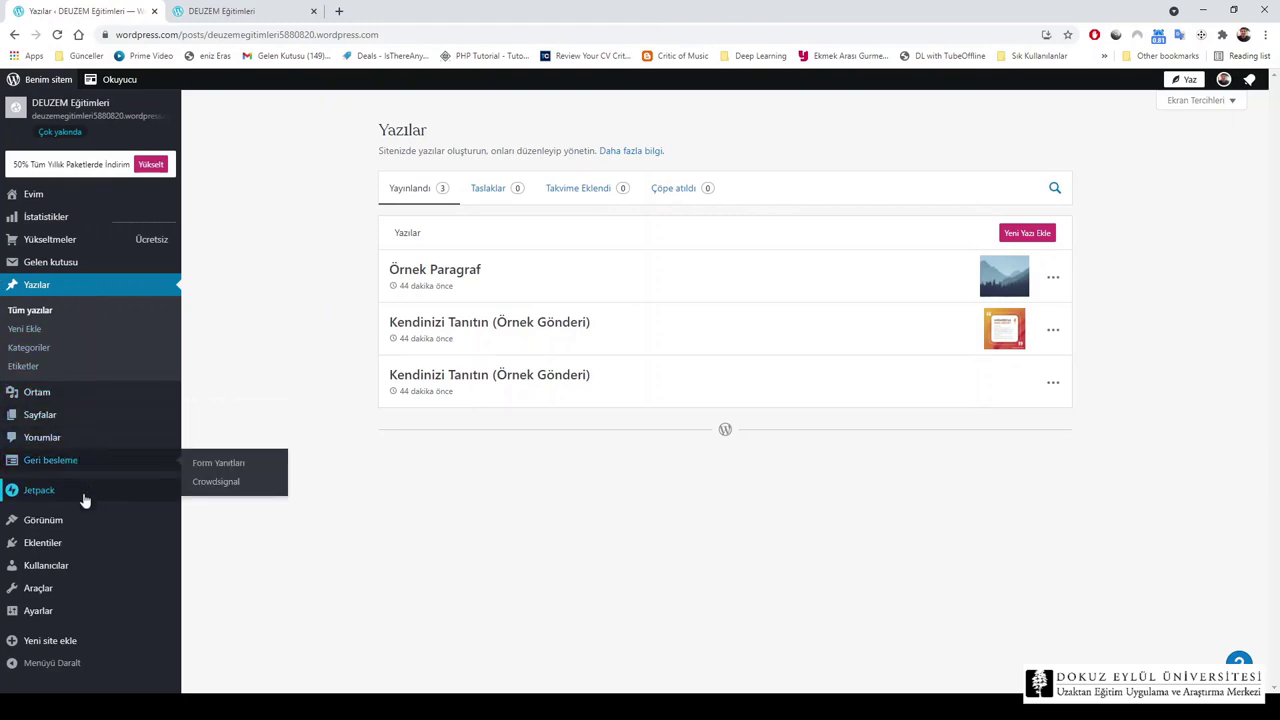
{"action": "mouse_move", "coordinate": [86, 525]}
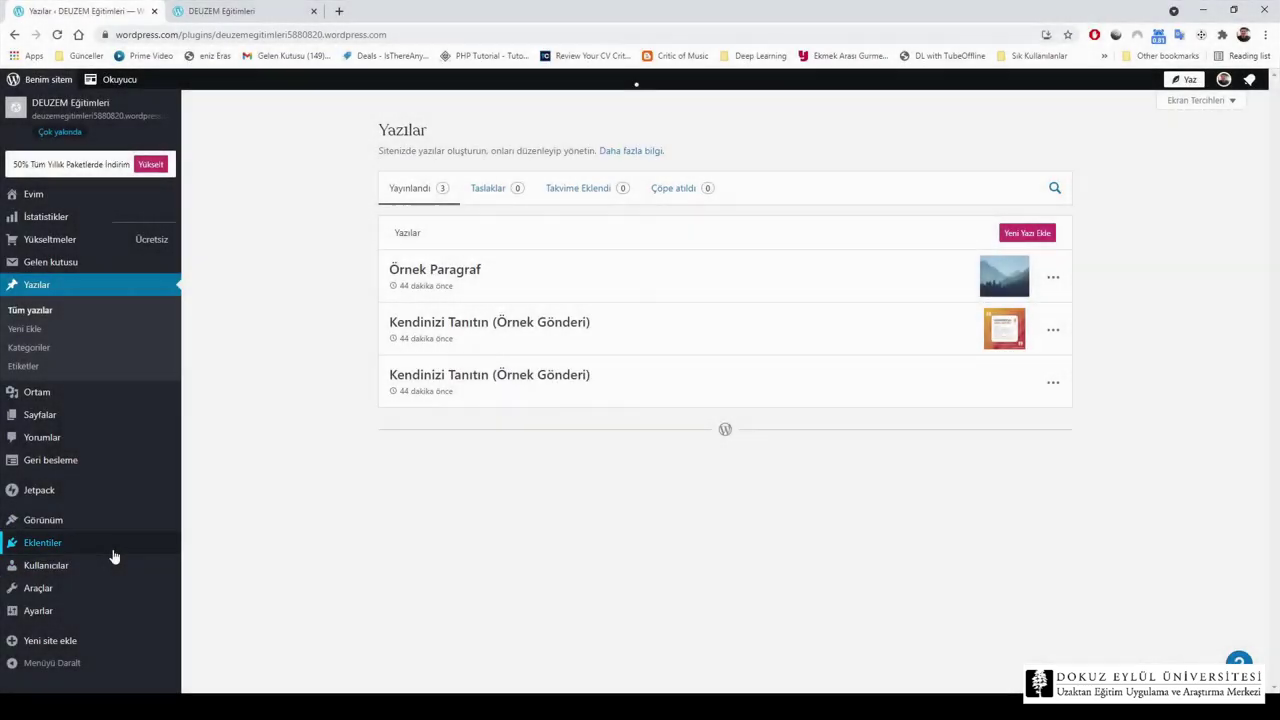
{"action": "left_click", "coordinate": [112, 555]}
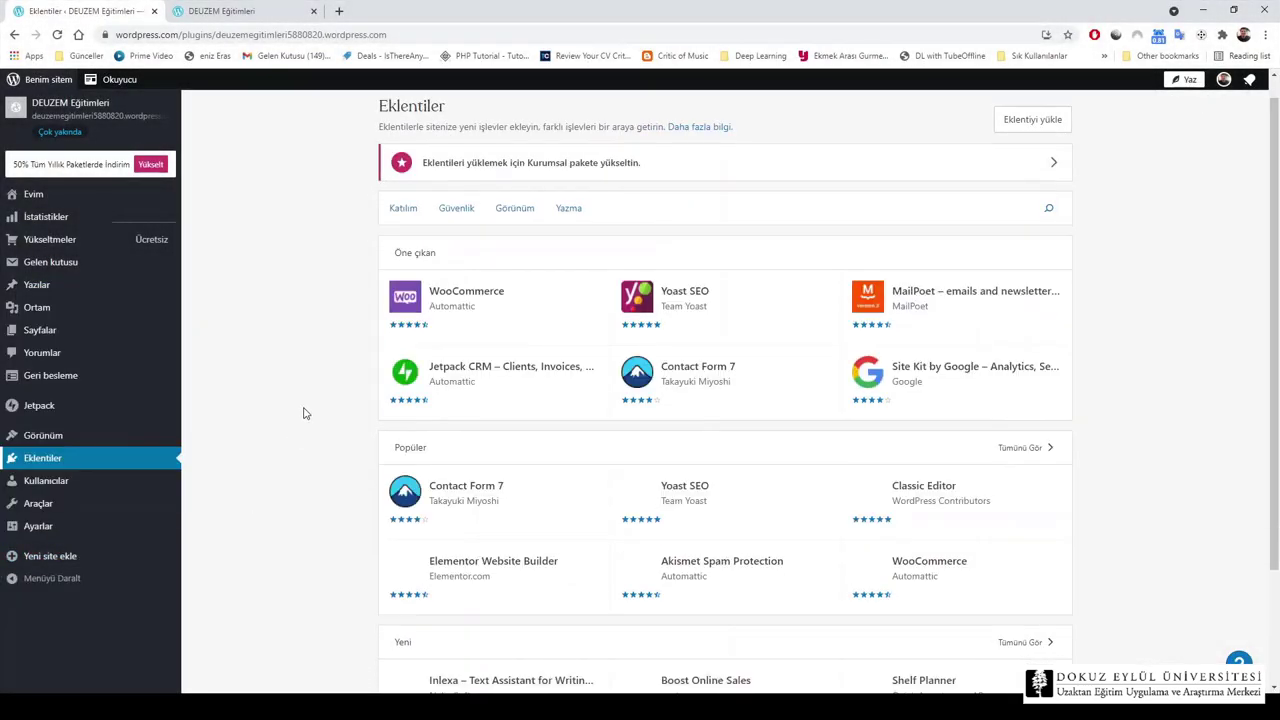
{"action": "scroll", "coordinate": [305, 411], "scroll_direction": "down", "scroll_amount": 1}
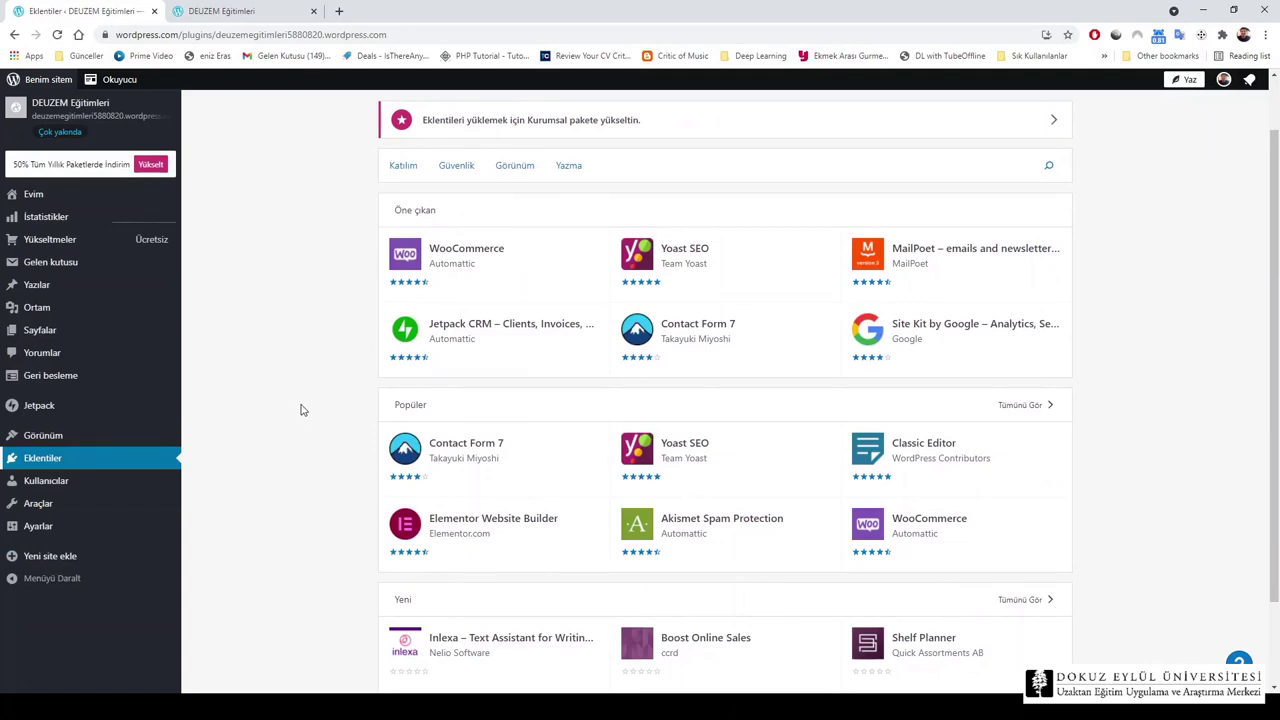
{"action": "scroll", "coordinate": [303, 410], "scroll_direction": "down", "scroll_amount": 2}
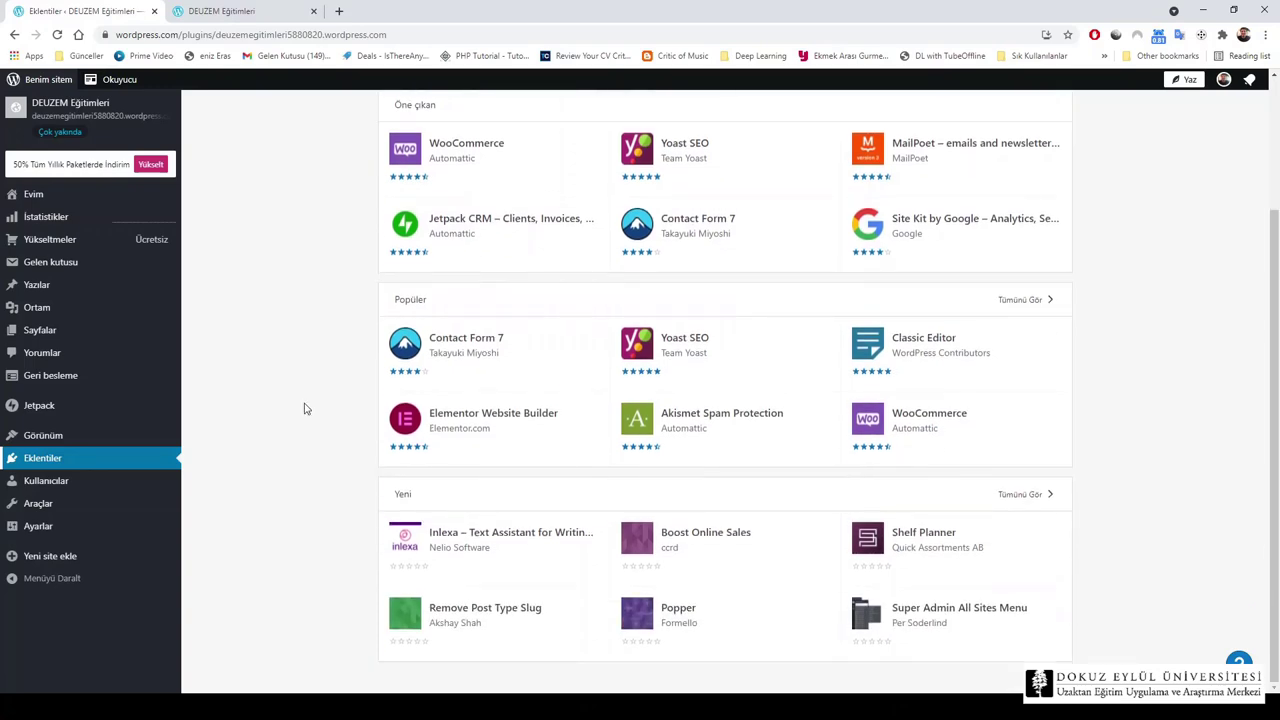
{"action": "scroll", "coordinate": [305, 408], "scroll_direction": "up", "scroll_amount": 3}
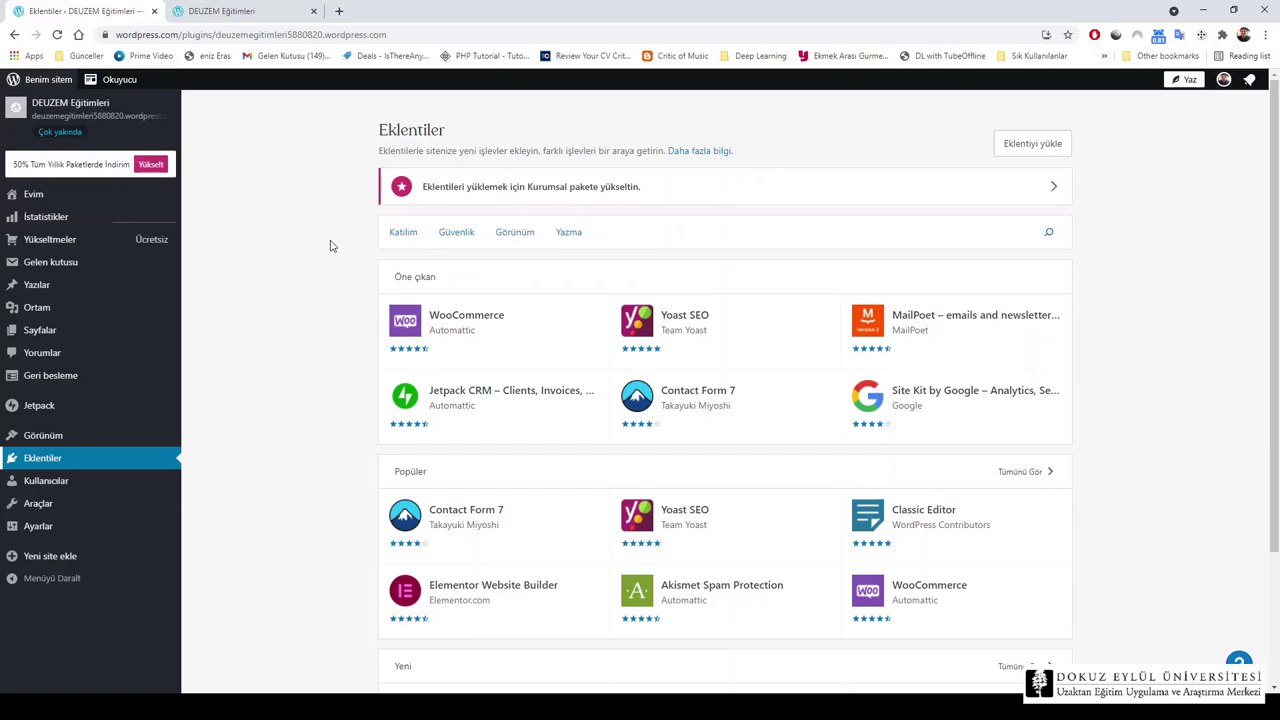
Go to the dashboard's Evim page, view the DEUZEM Eğitimleri site in a new browser tab, and look through its posts
{"action": "left_click", "coordinate": [50, 200]}
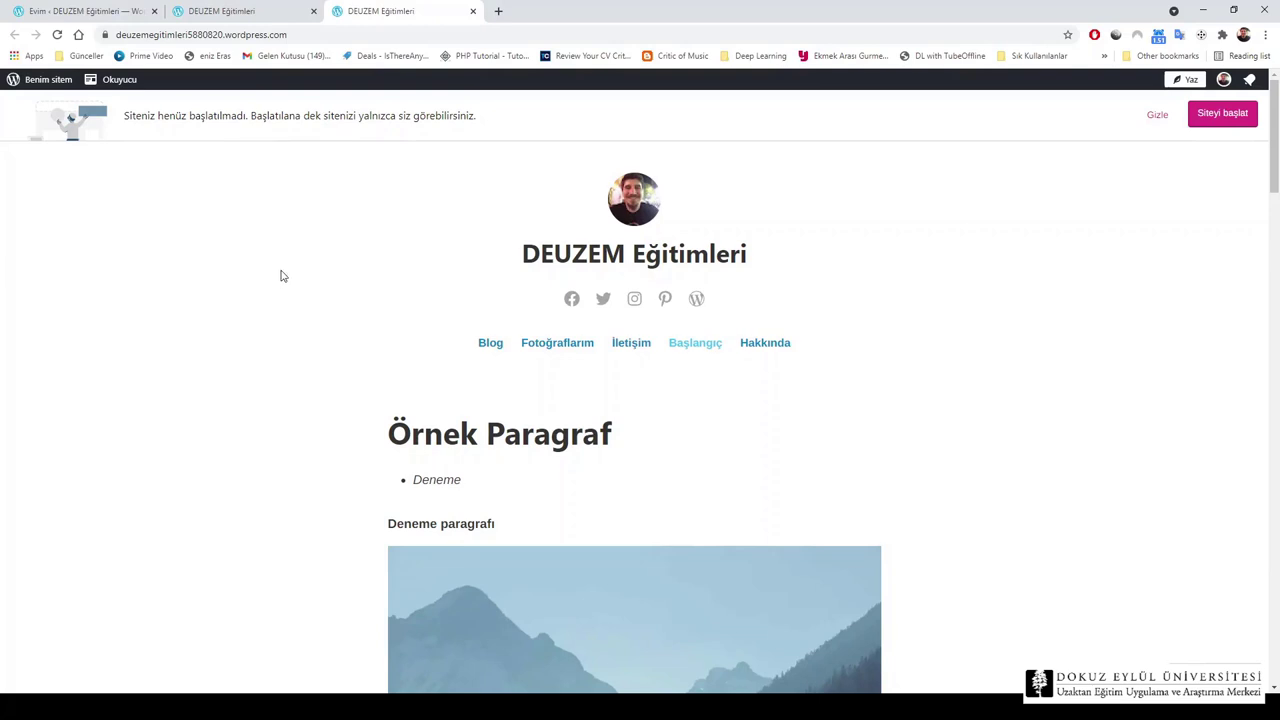
{"action": "scroll", "coordinate": [281, 276], "scroll_direction": "down", "scroll_amount": 2}
{"action": "scroll", "coordinate": [281, 276], "scroll_direction": "up", "scroll_amount": 1}
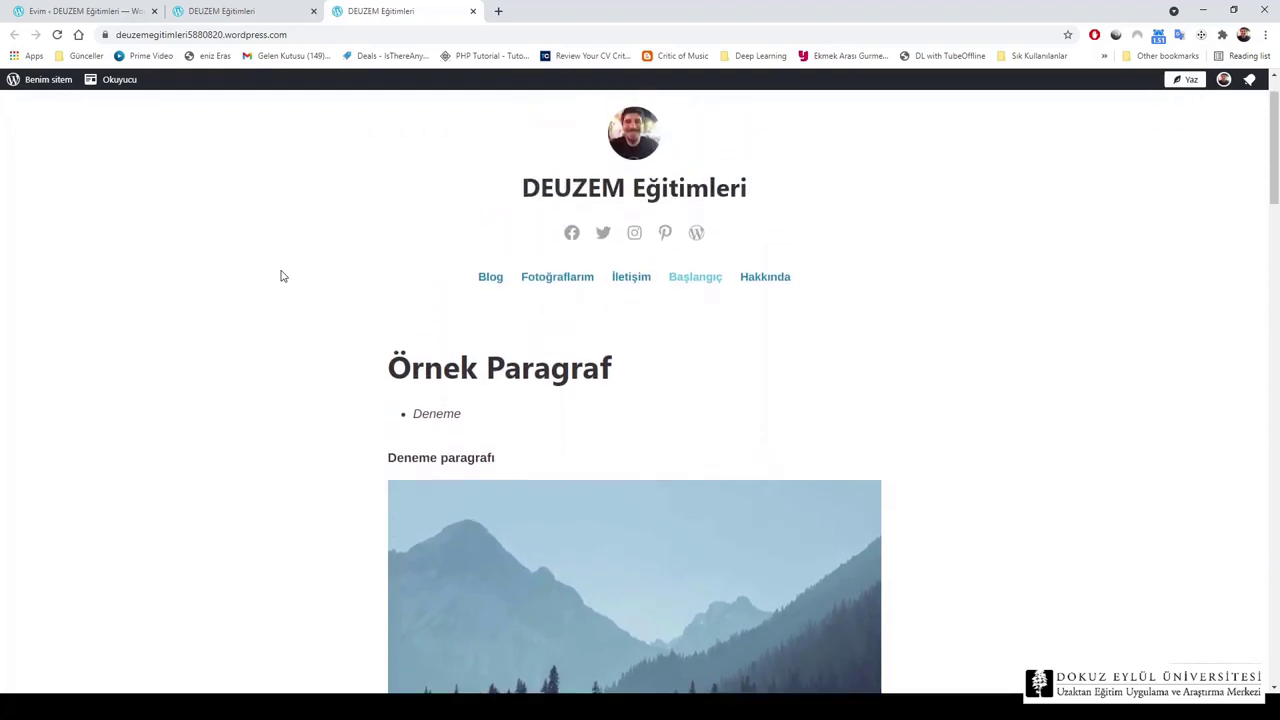
{"action": "scroll", "coordinate": [281, 276], "scroll_direction": "down", "scroll_amount": 6}
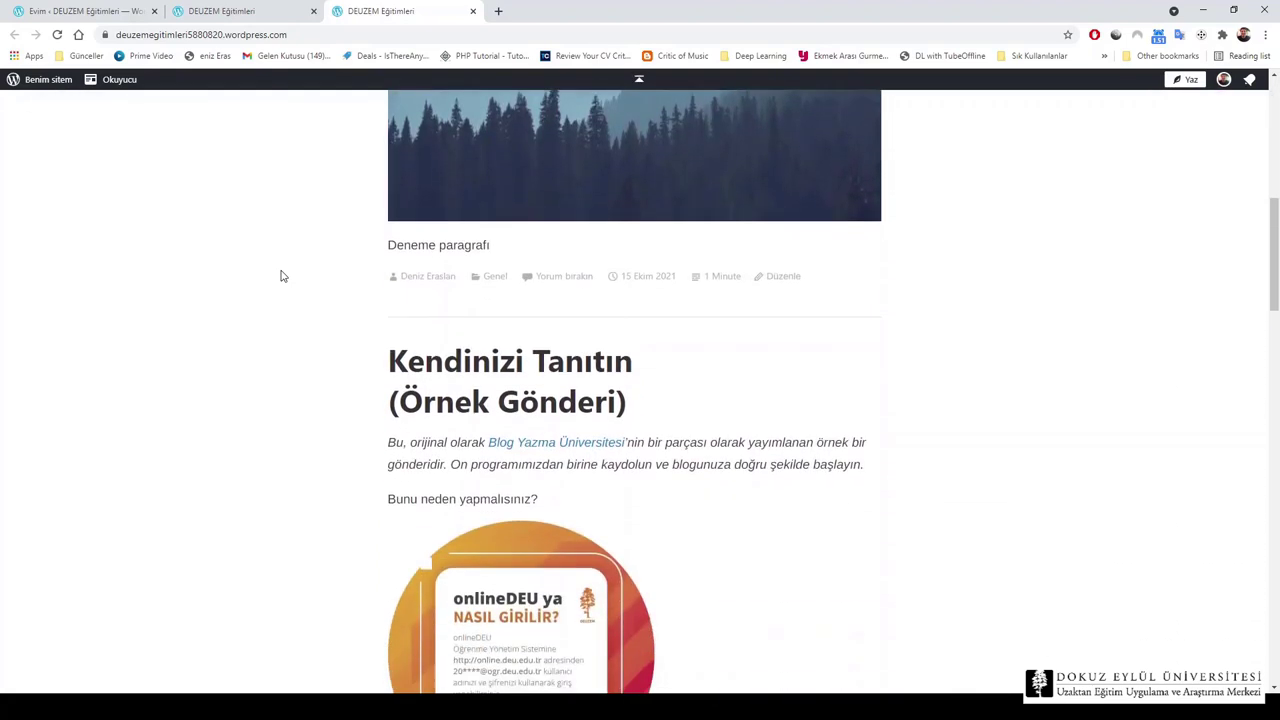
{"action": "scroll", "coordinate": [281, 276], "scroll_direction": "down", "scroll_amount": 6}
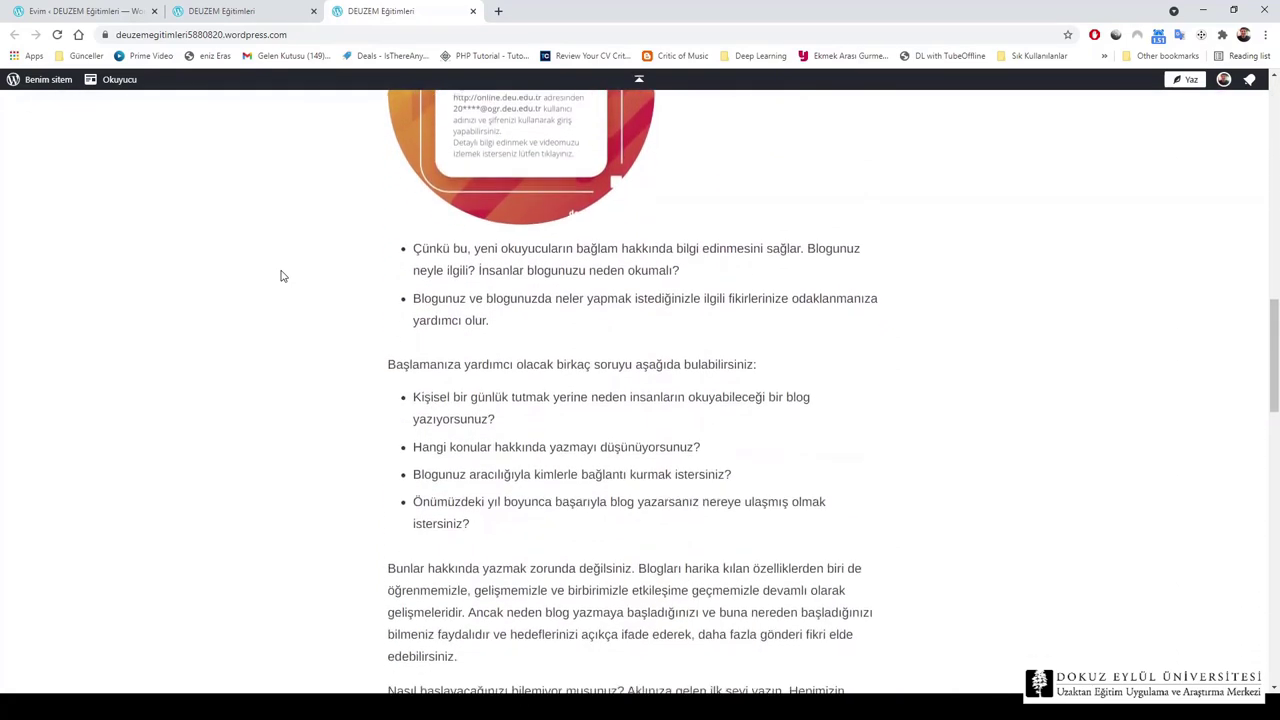
{"action": "scroll", "coordinate": [281, 276], "scroll_direction": "down", "scroll_amount": 8}
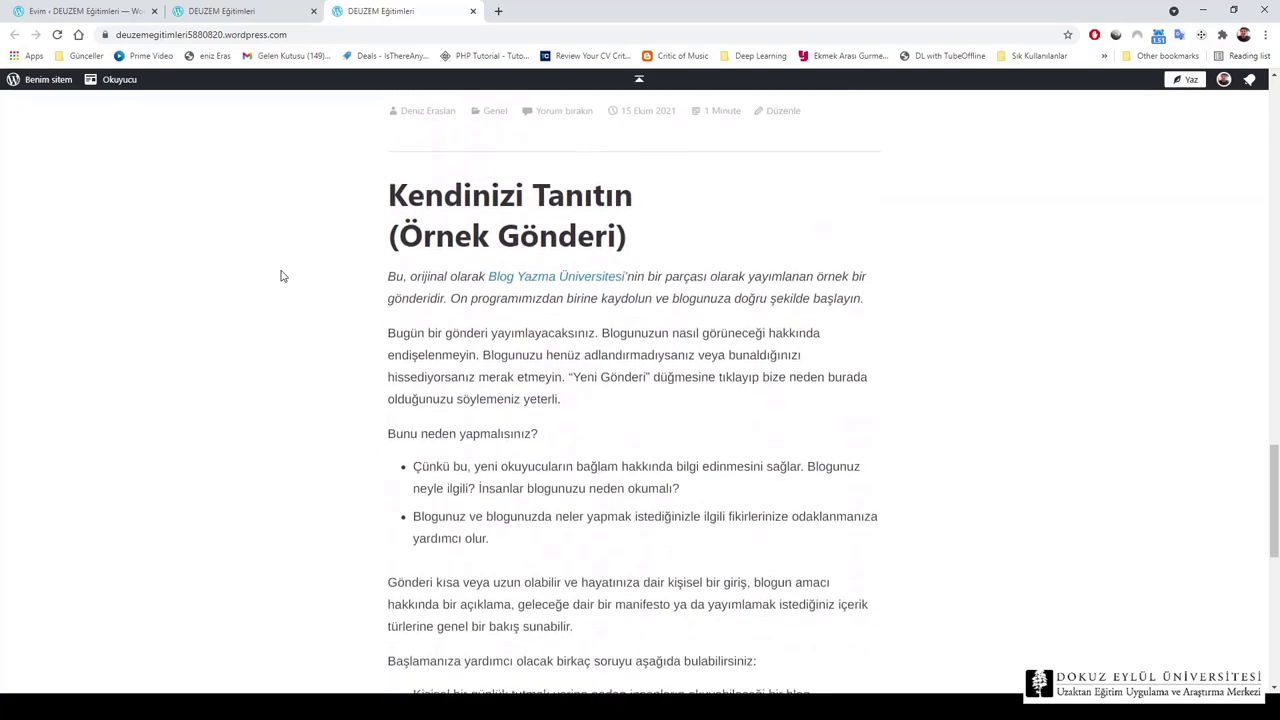
{"action": "scroll", "coordinate": [281, 276], "scroll_direction": "down", "scroll_amount": 4}
{"action": "scroll", "coordinate": [281, 276], "scroll_direction": "up", "scroll_amount": 3}
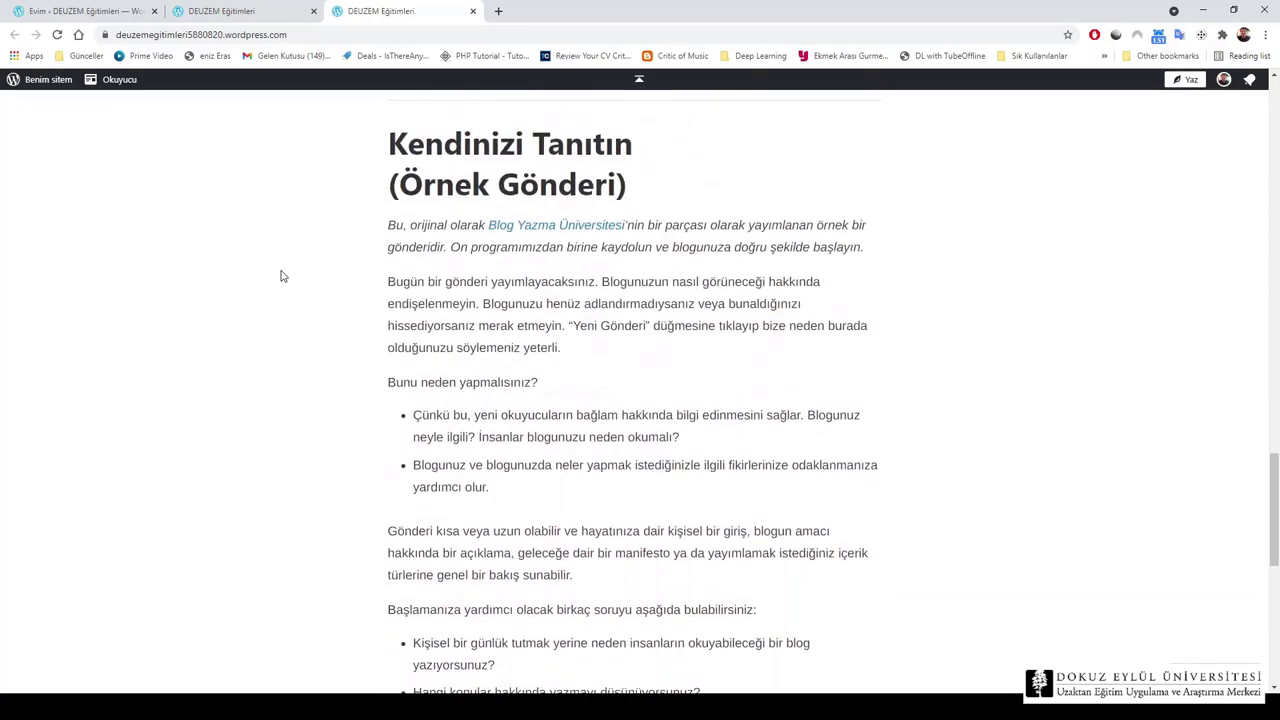
{"action": "scroll", "coordinate": [281, 276], "scroll_direction": "up", "scroll_amount": 18}
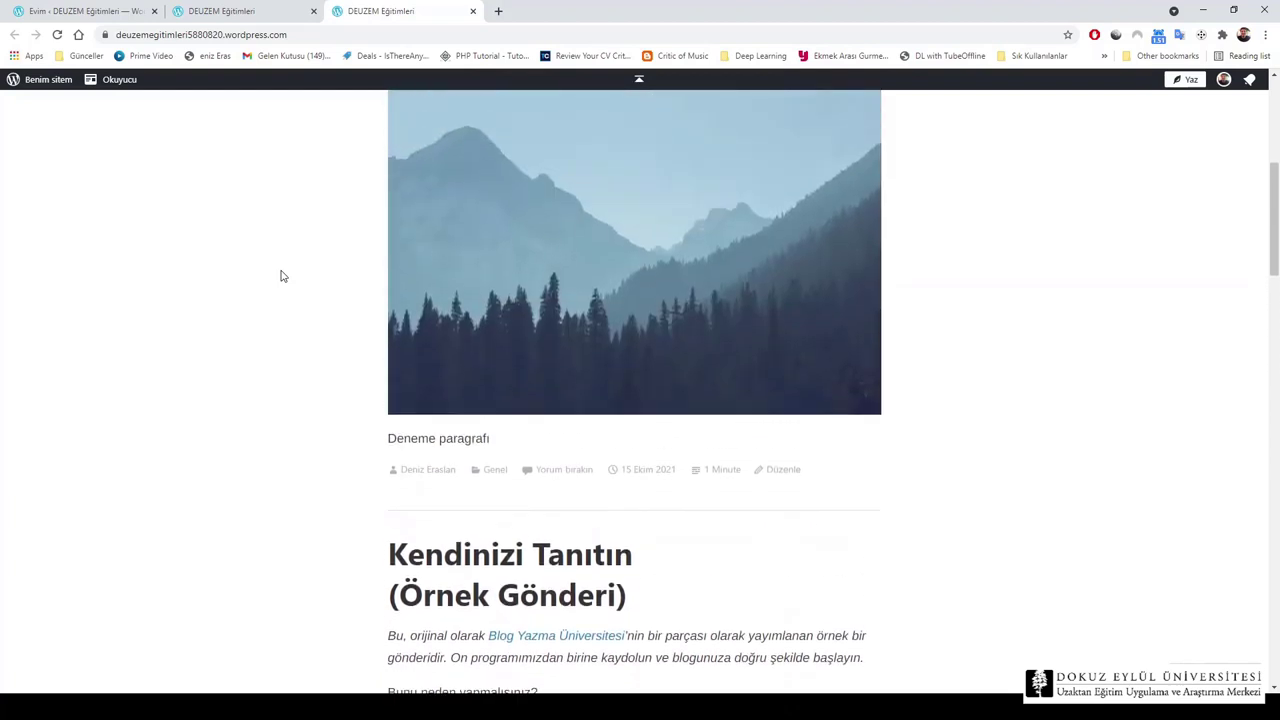
{"action": "scroll", "coordinate": [281, 276], "scroll_direction": "up", "scroll_amount": 5}
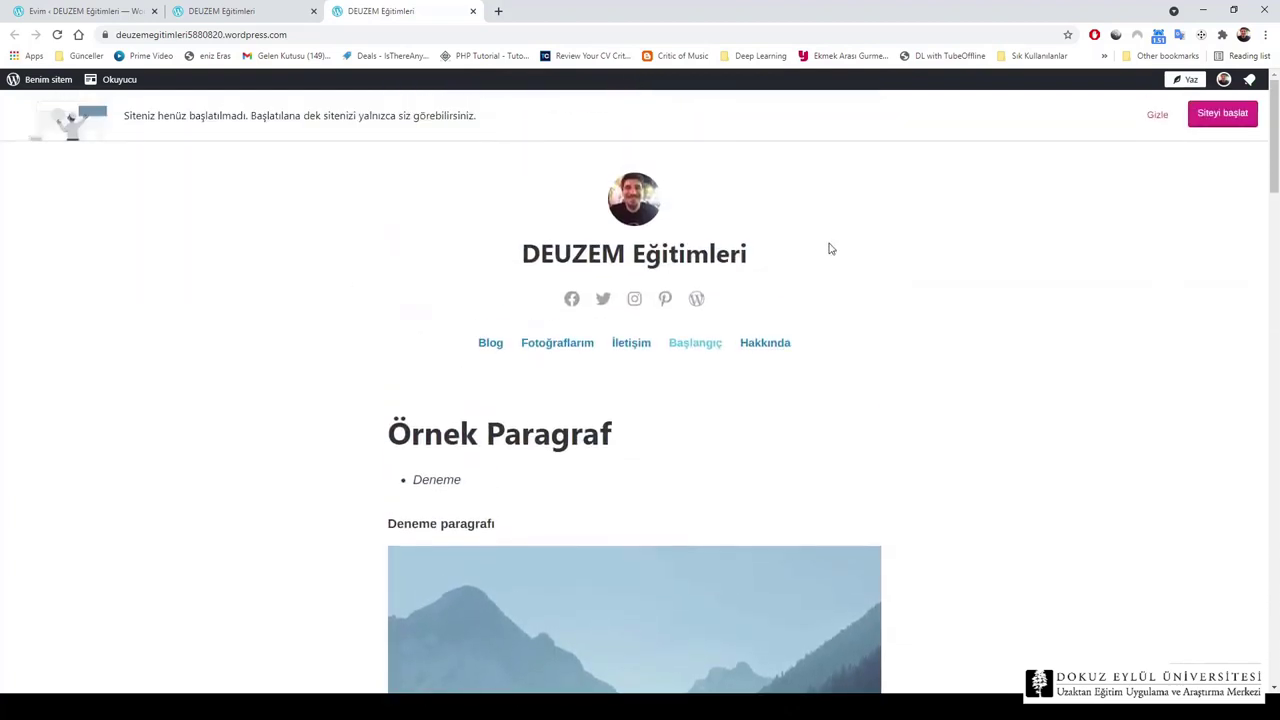
Launch the site with its free address deuzemegitimleri5880820.wordpress.com, skipping the domain purchase and choosing to start with a free site
{"action": "left_click", "coordinate": [1223, 114]}
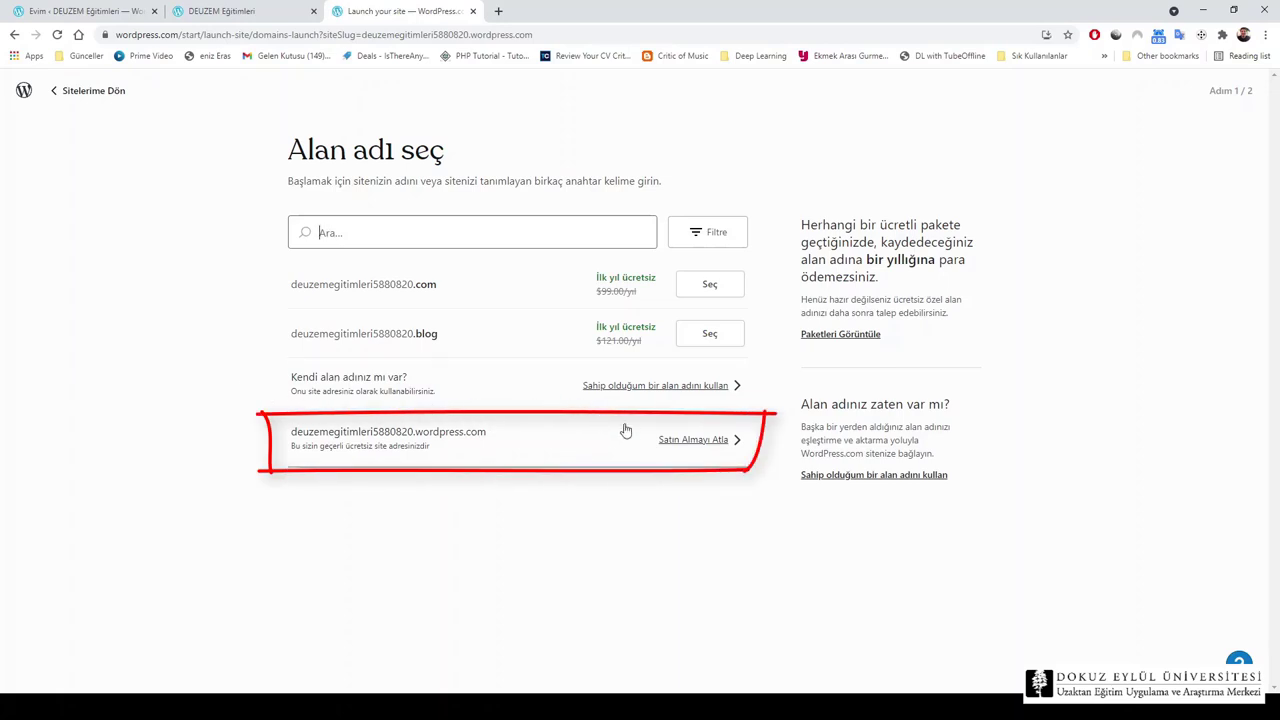
{"action": "left_click", "coordinate": [689, 440]}
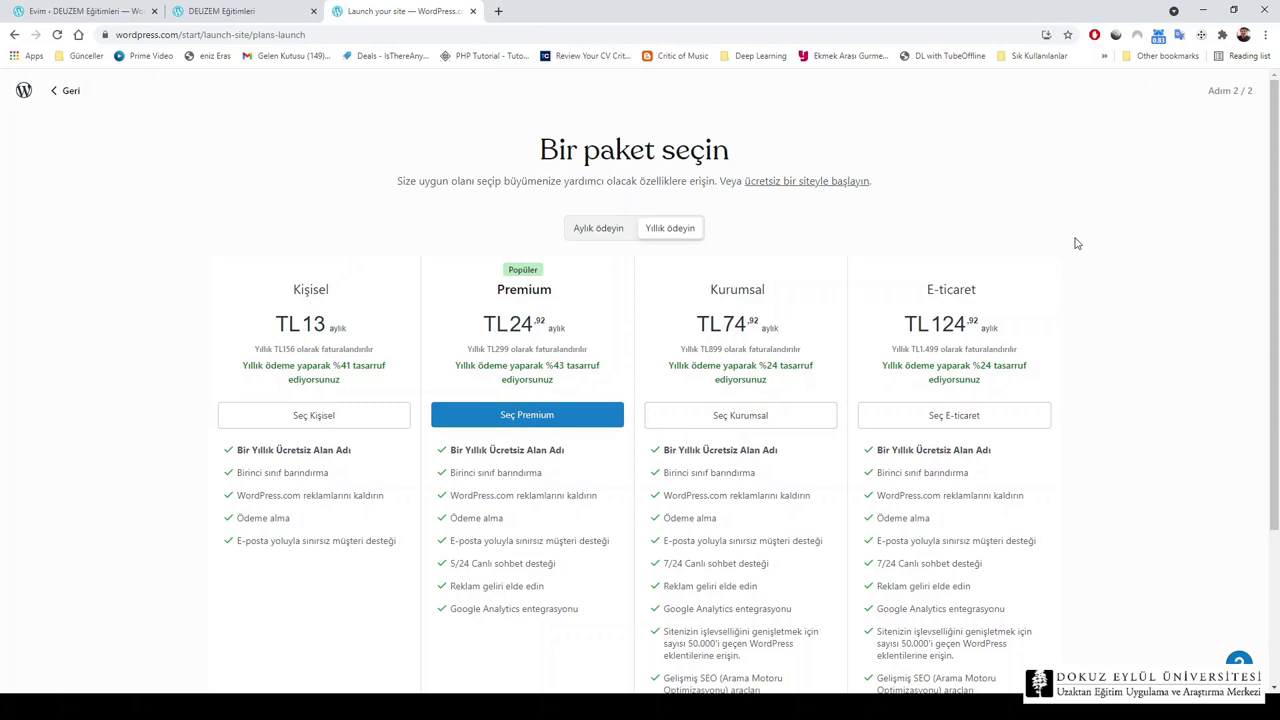
{"action": "left_click", "coordinate": [825, 182]}
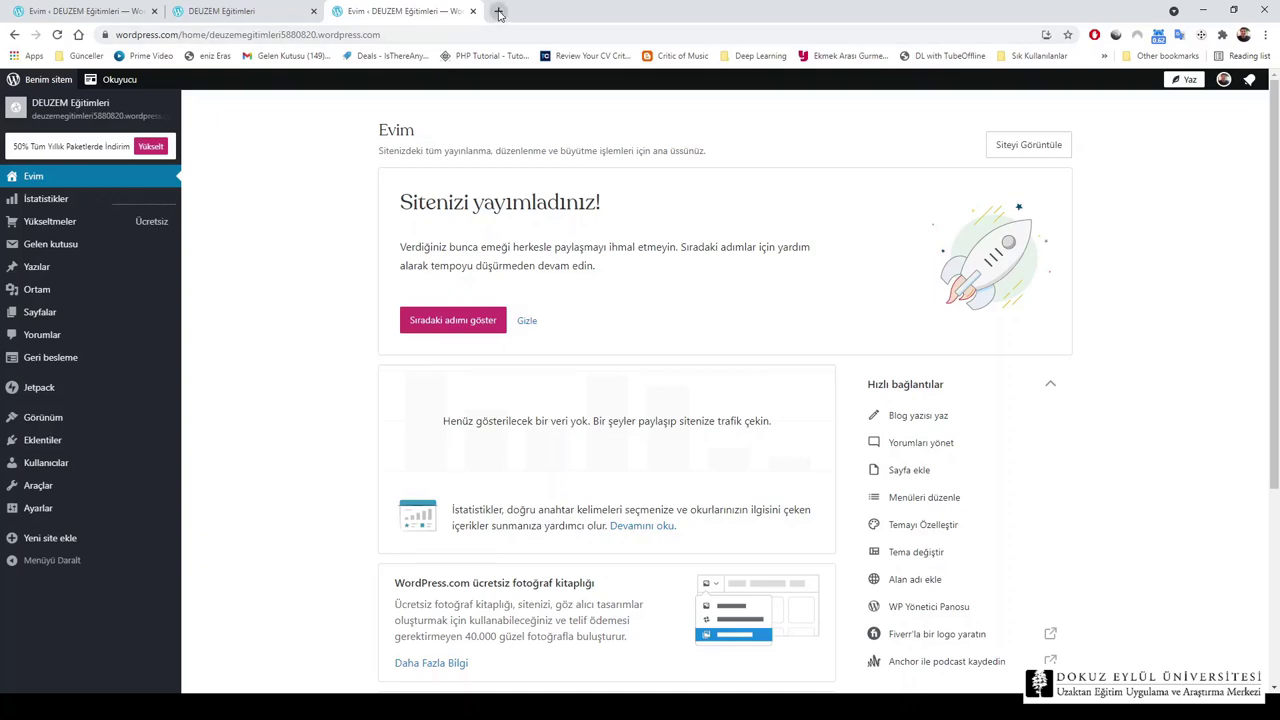
Copy the address deuzemegitimleri5880820.wordpress.com from the dashboard's URL and open it in a new browser tab
{"action": "left_click_drag", "start_coordinate": [381, 35], "coordinate": [213, 40]}
{"action": "key", "text": "ctrl+c"}
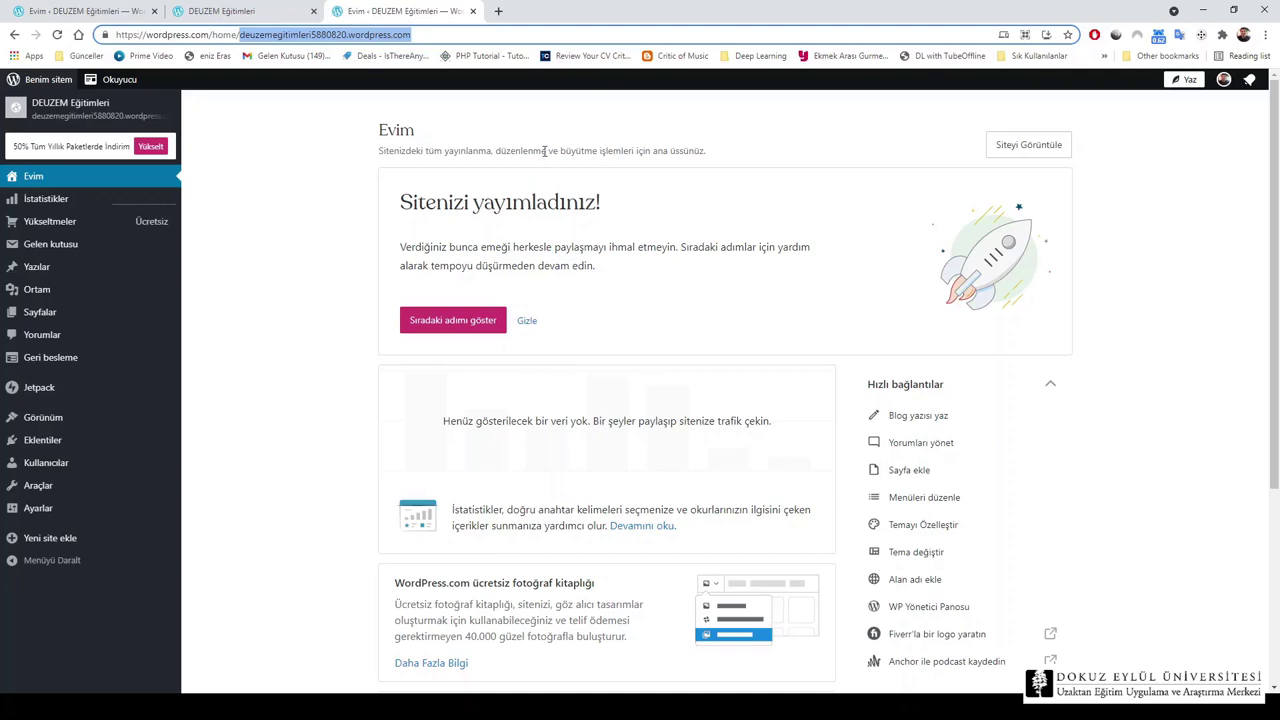
{"action": "left_click", "coordinate": [500, 14]}
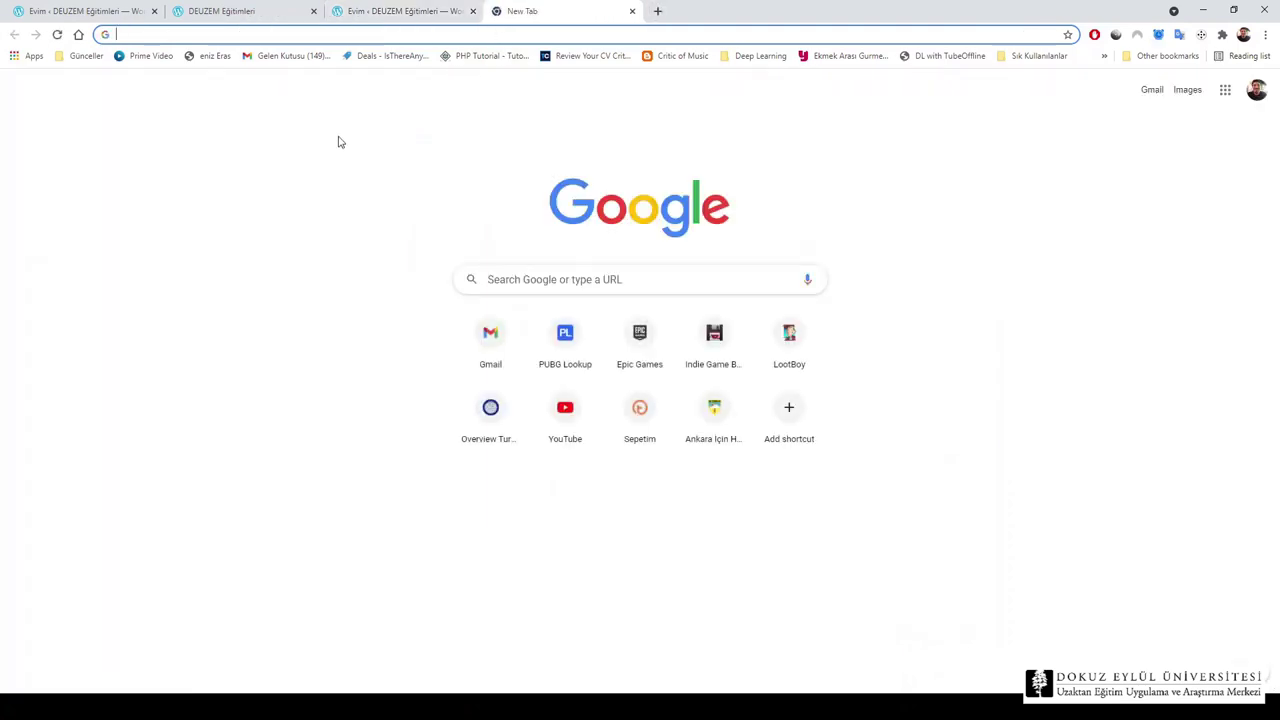
{"action": "key", "text": "ctrl+v"}
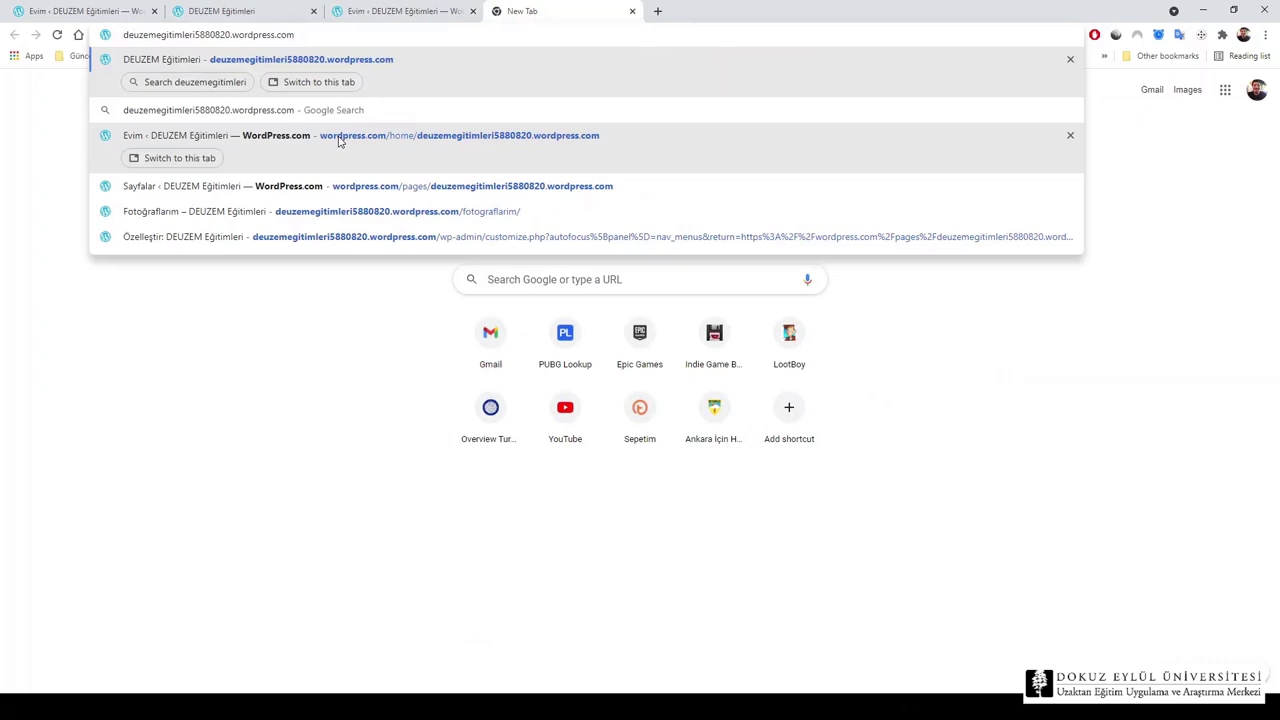
{"action": "key", "text": "Return"}
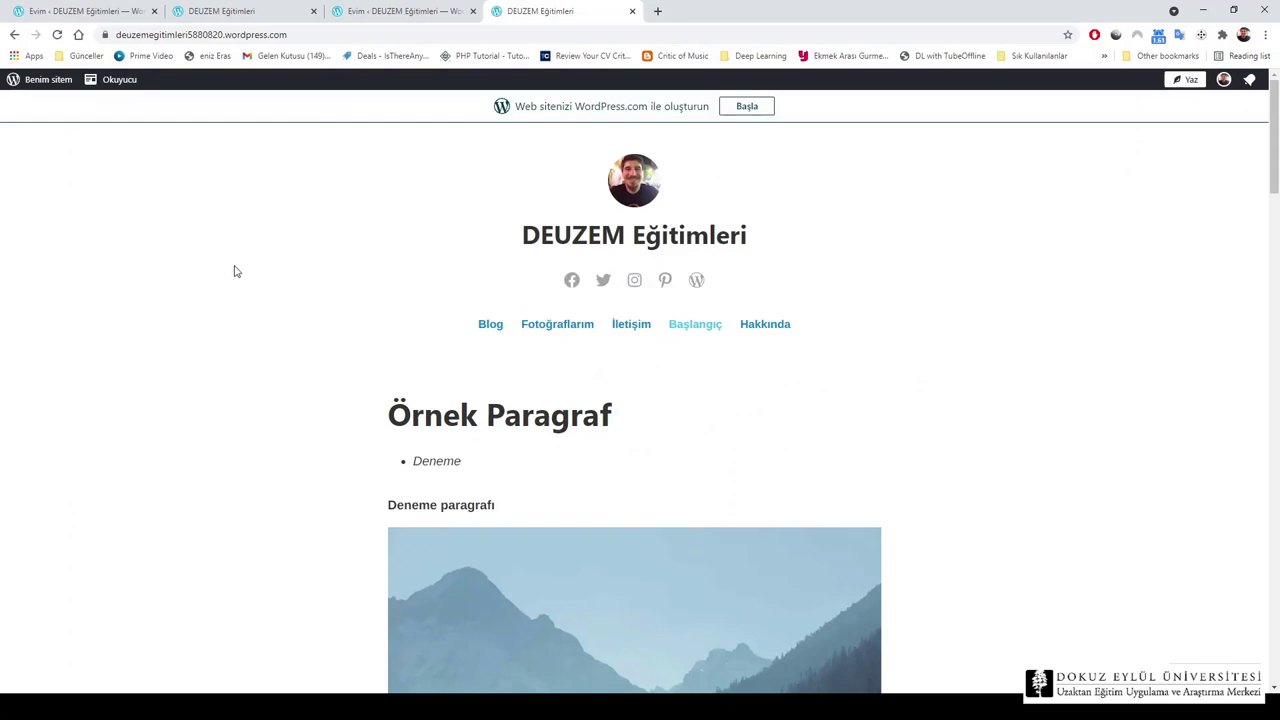
Examine the published DEUZEM Eğitimleri site's posts down to the footer and return to the page header
{"action": "scroll", "coordinate": [236, 271], "scroll_direction": "down", "scroll_amount": 4}
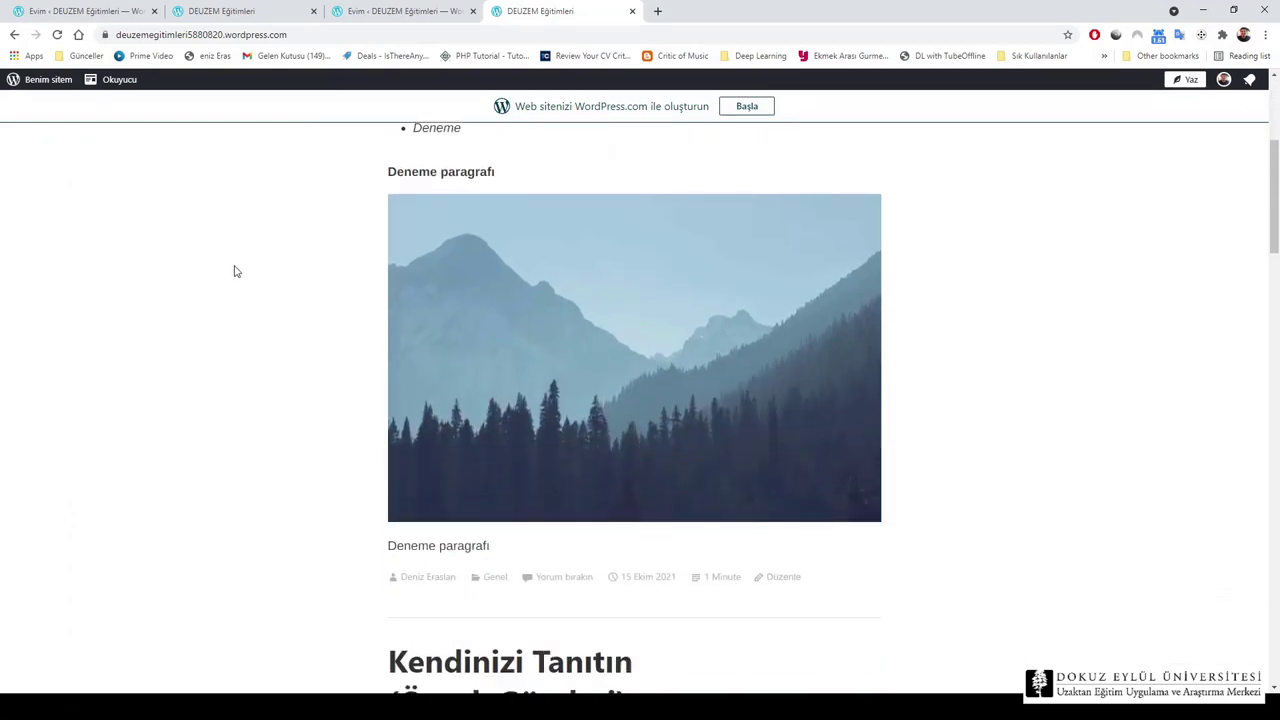
{"action": "scroll", "coordinate": [236, 271], "scroll_direction": "down", "scroll_amount": 6}
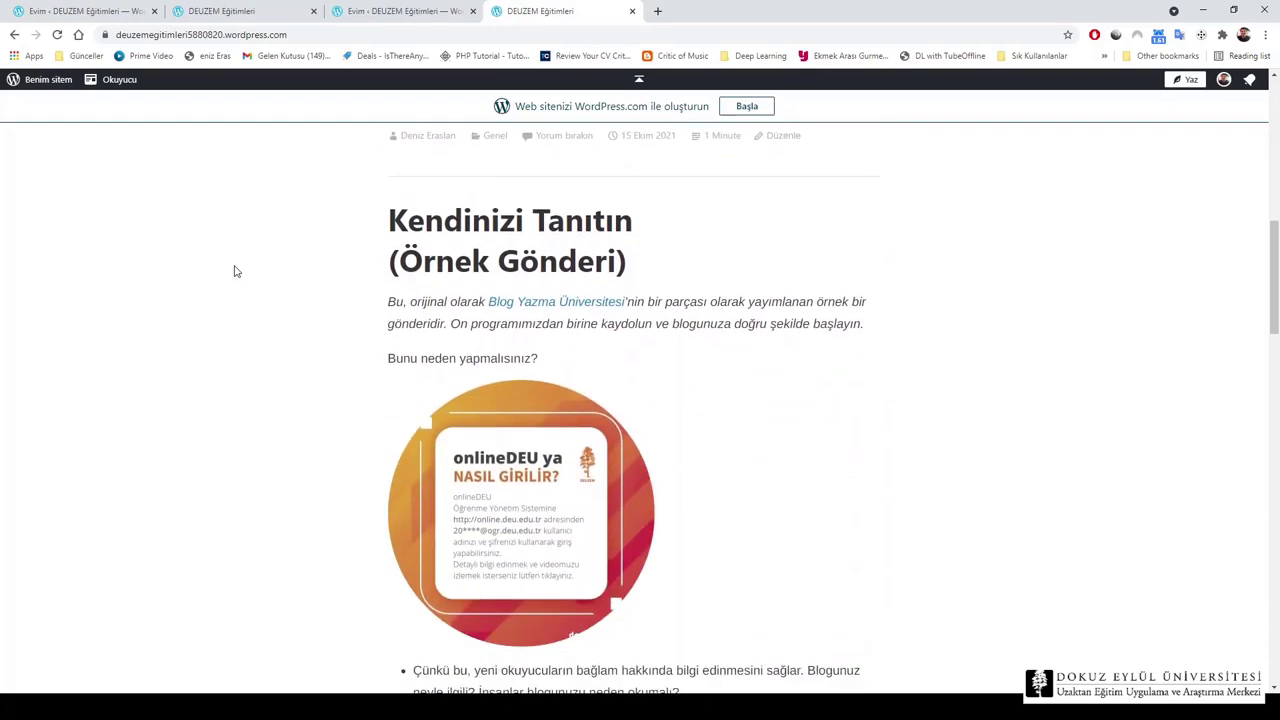
{"action": "scroll", "coordinate": [236, 271], "scroll_direction": "down", "scroll_amount": 6}
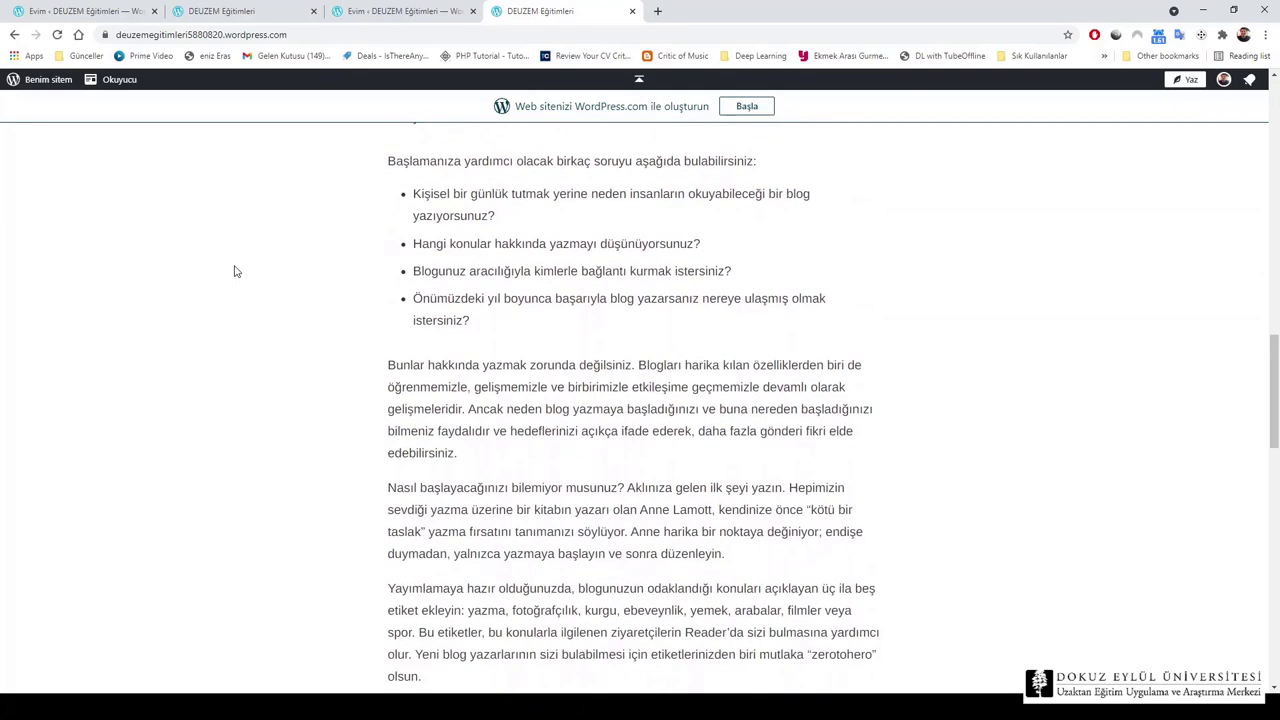
{"action": "scroll", "coordinate": [236, 271], "scroll_direction": "down", "scroll_amount": 6}
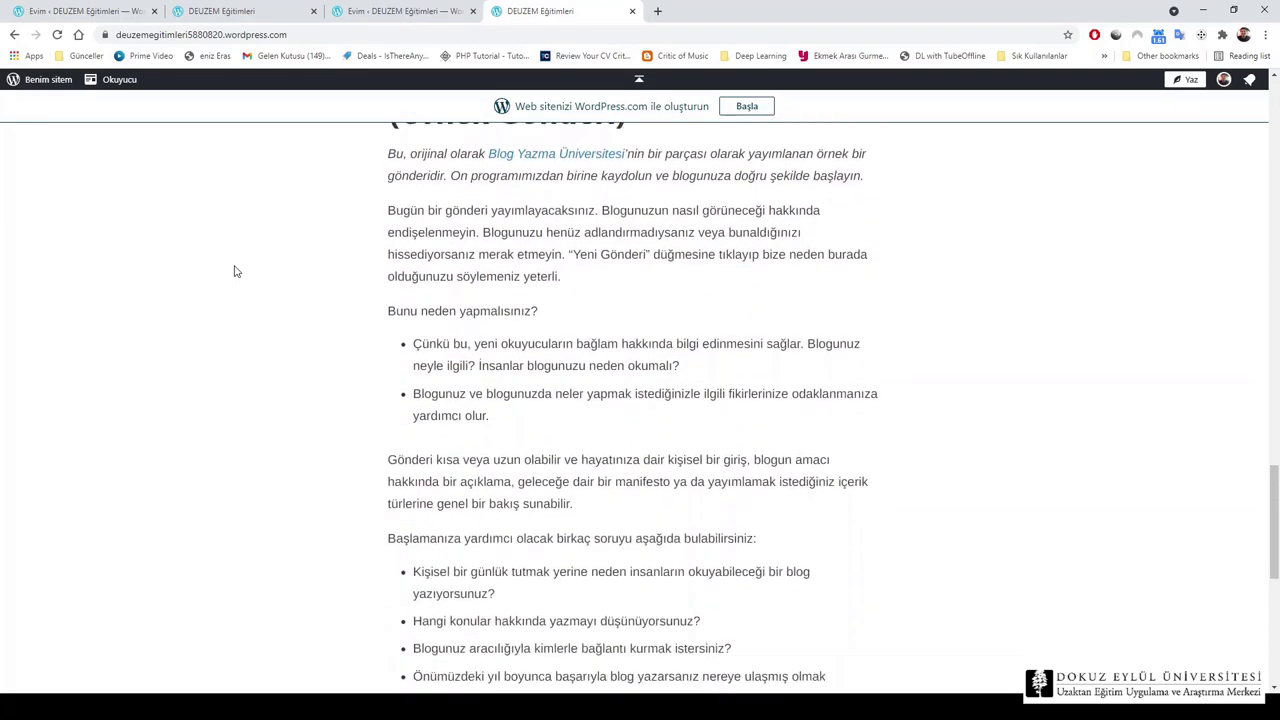
{"action": "scroll", "coordinate": [236, 271], "scroll_direction": "down", "scroll_amount": 5}
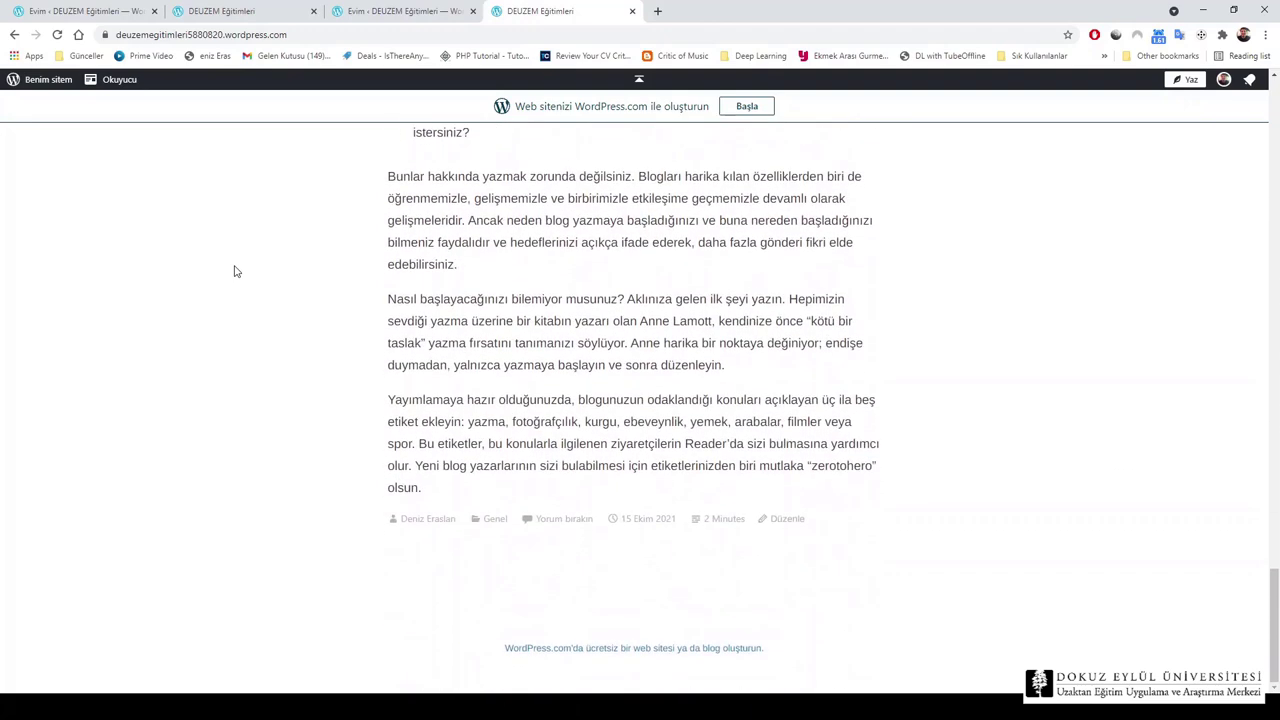
{"action": "scroll", "coordinate": [236, 271], "scroll_direction": "up", "scroll_amount": 10}
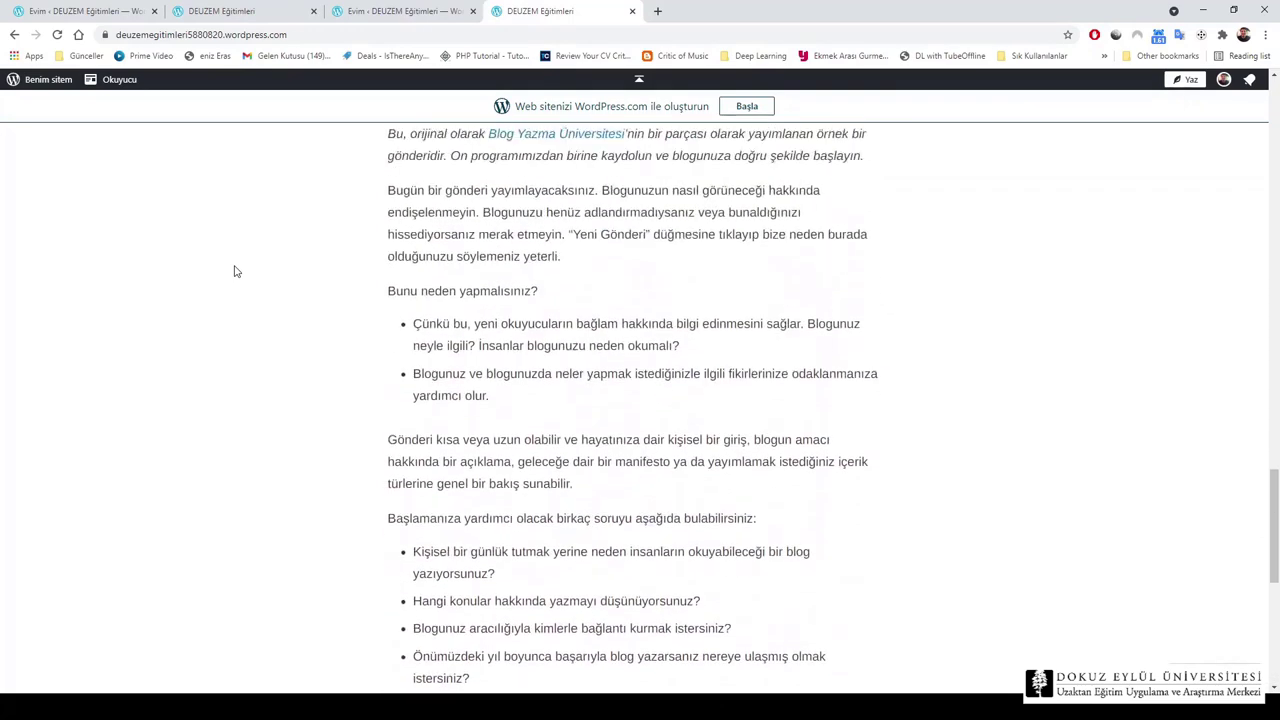
{"action": "scroll", "coordinate": [236, 271], "scroll_direction": "up", "scroll_amount": 12}
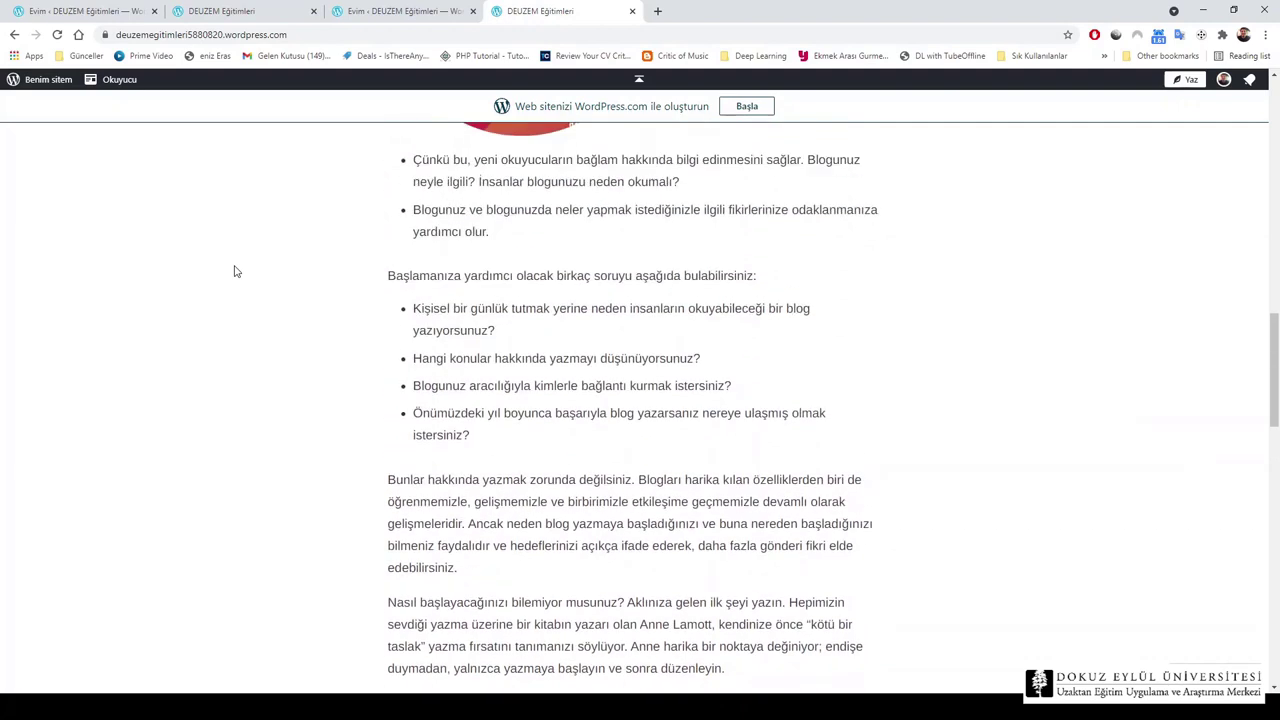
{"action": "scroll", "coordinate": [236, 271], "scroll_direction": "up", "scroll_amount": 6}
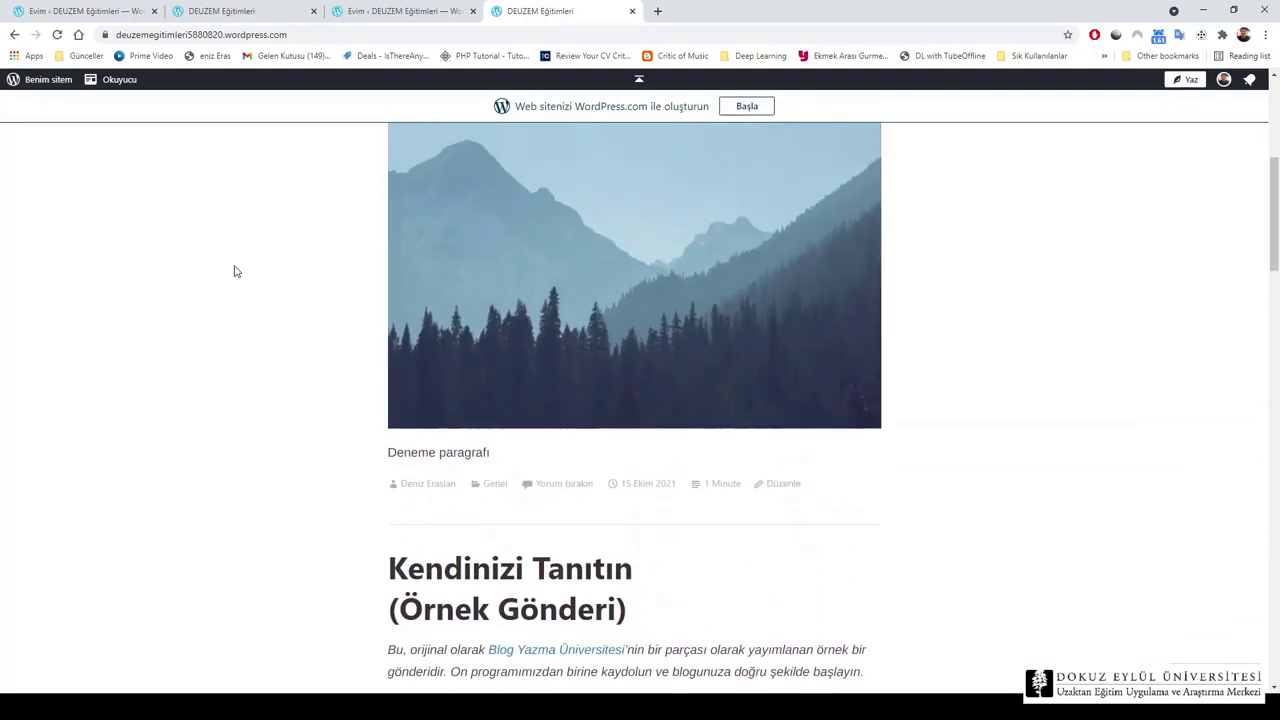
{"action": "scroll", "coordinate": [236, 271], "scroll_direction": "up", "scroll_amount": 3}
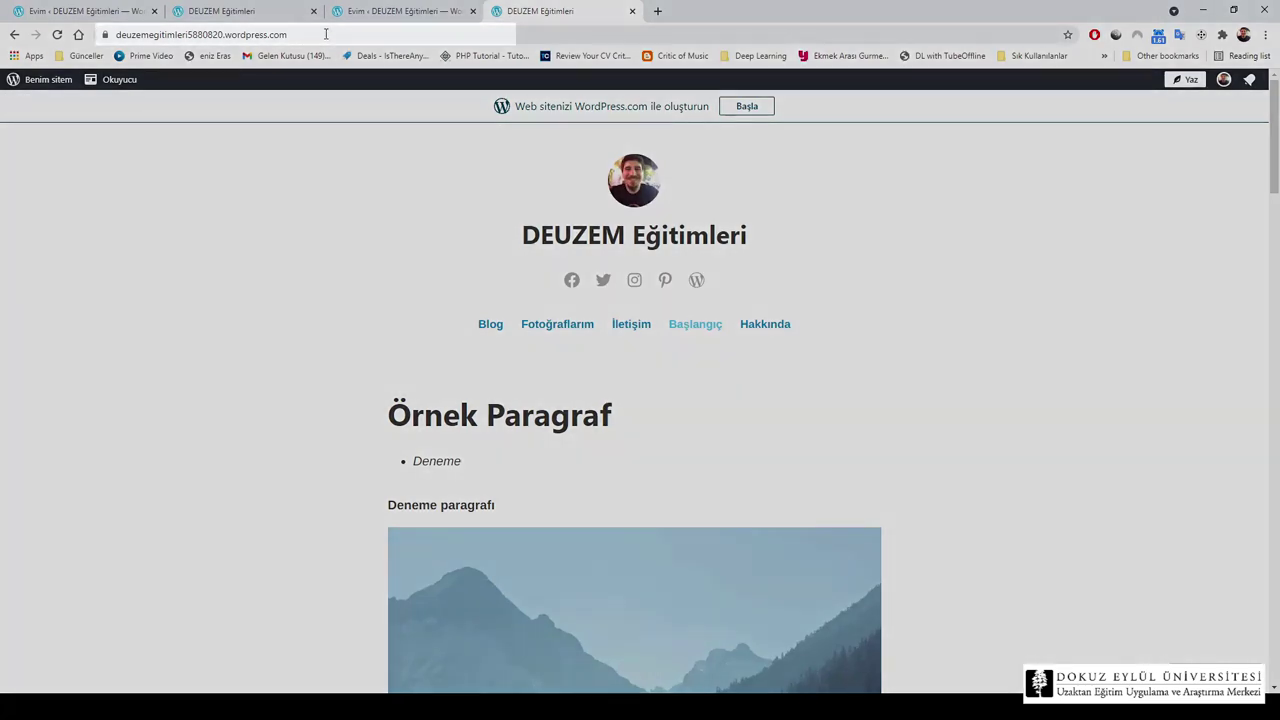
Open the site's Kontrol Paneli by adding /wp-admin to its address, and view the dashboard boxes such as Aktivite and Hızlı taslak
{"action": "left_click", "coordinate": [325, 34]}
{"action": "left_click", "coordinate": [337, 36]}
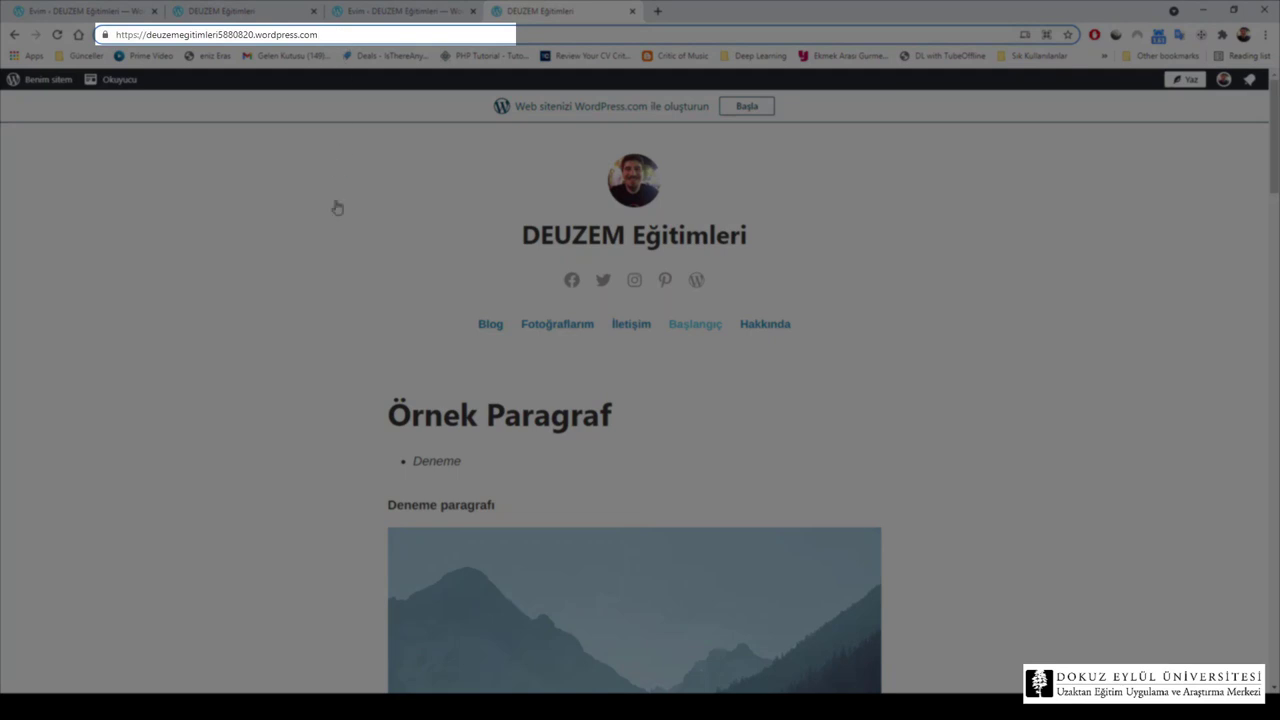
{"action": "type", "text": "/"}
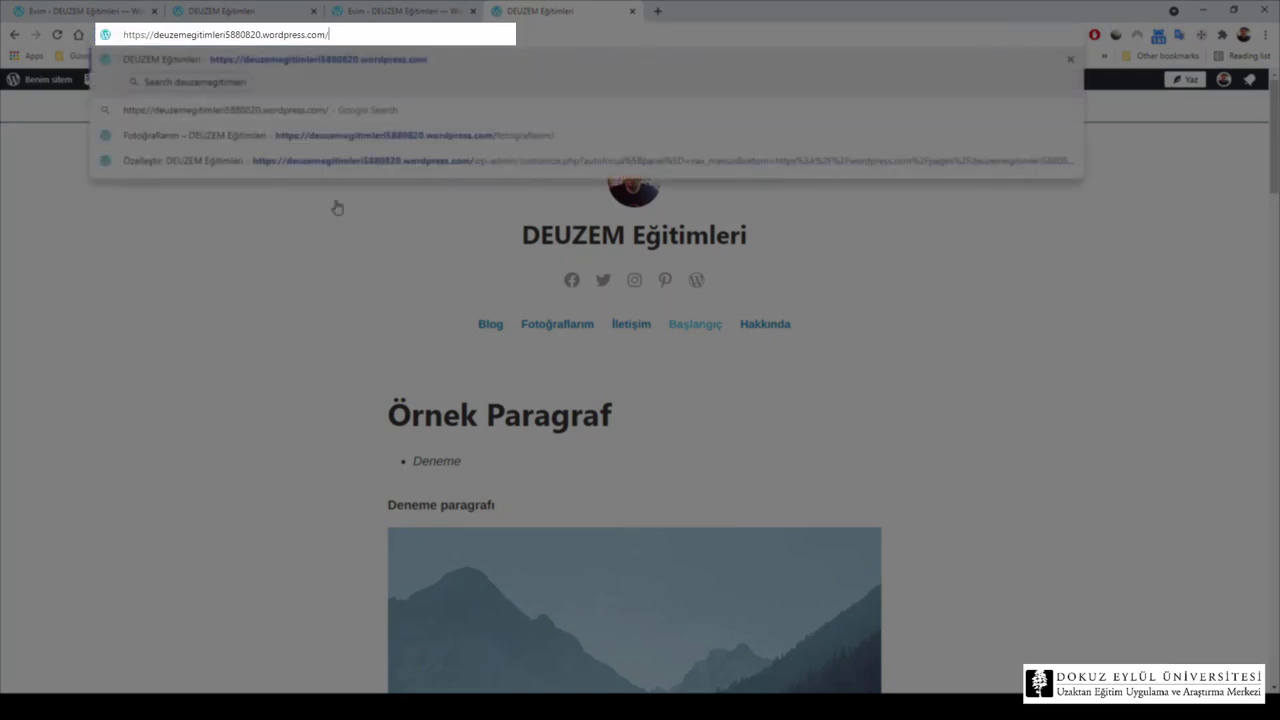
{"action": "type", "text": "wp"}
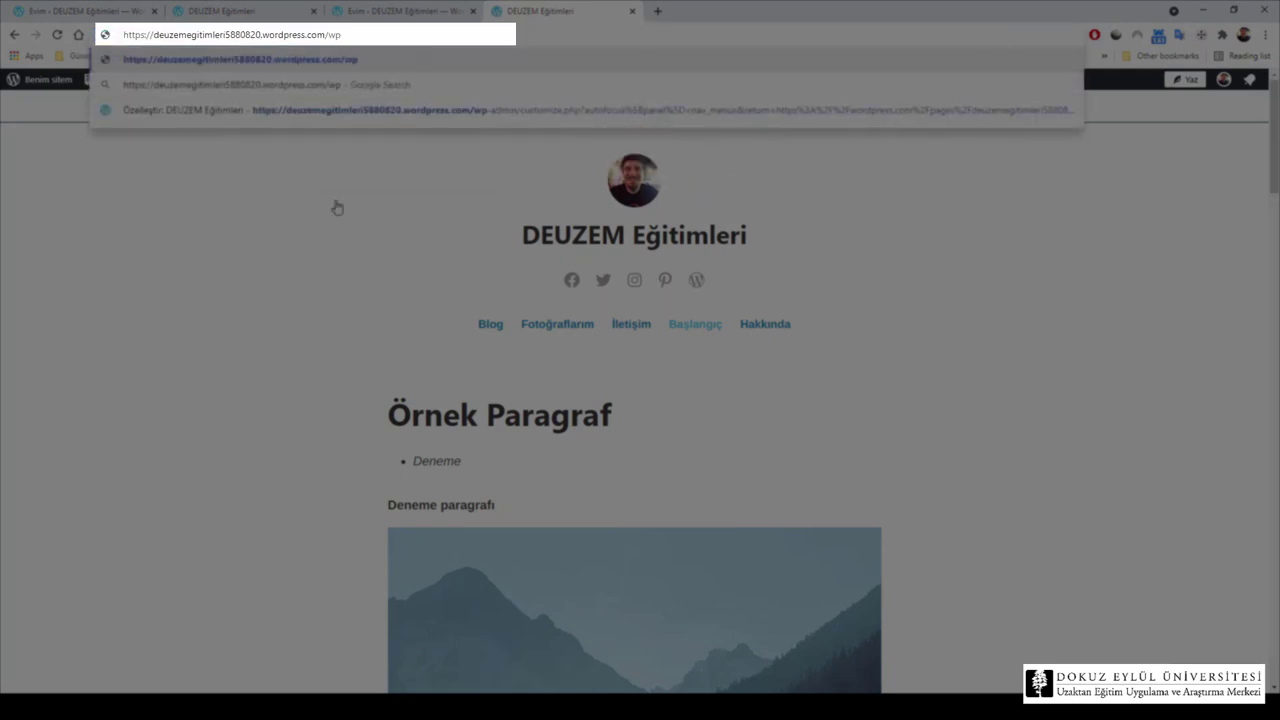
{"action": "type", "text": "-admin"}
{"action": "key", "text": "Return"}
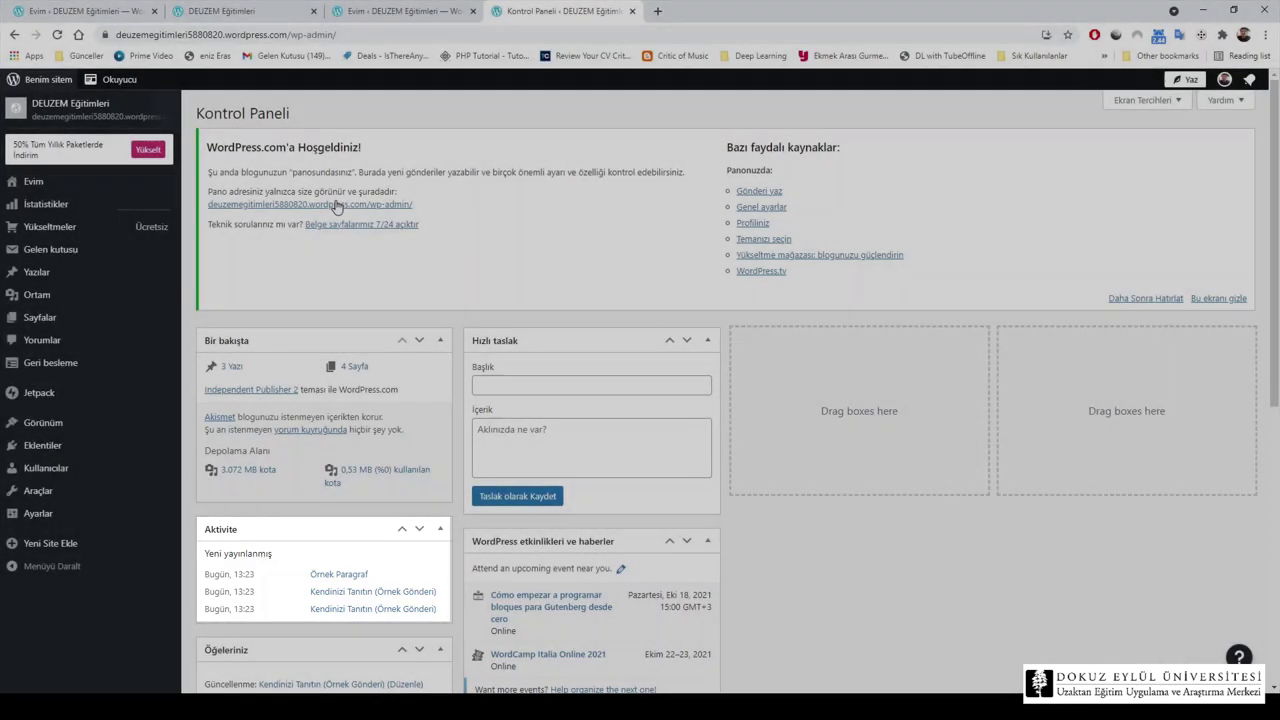
{"action": "scroll", "coordinate": [457, 277], "scroll_direction": "down", "scroll_amount": 2}
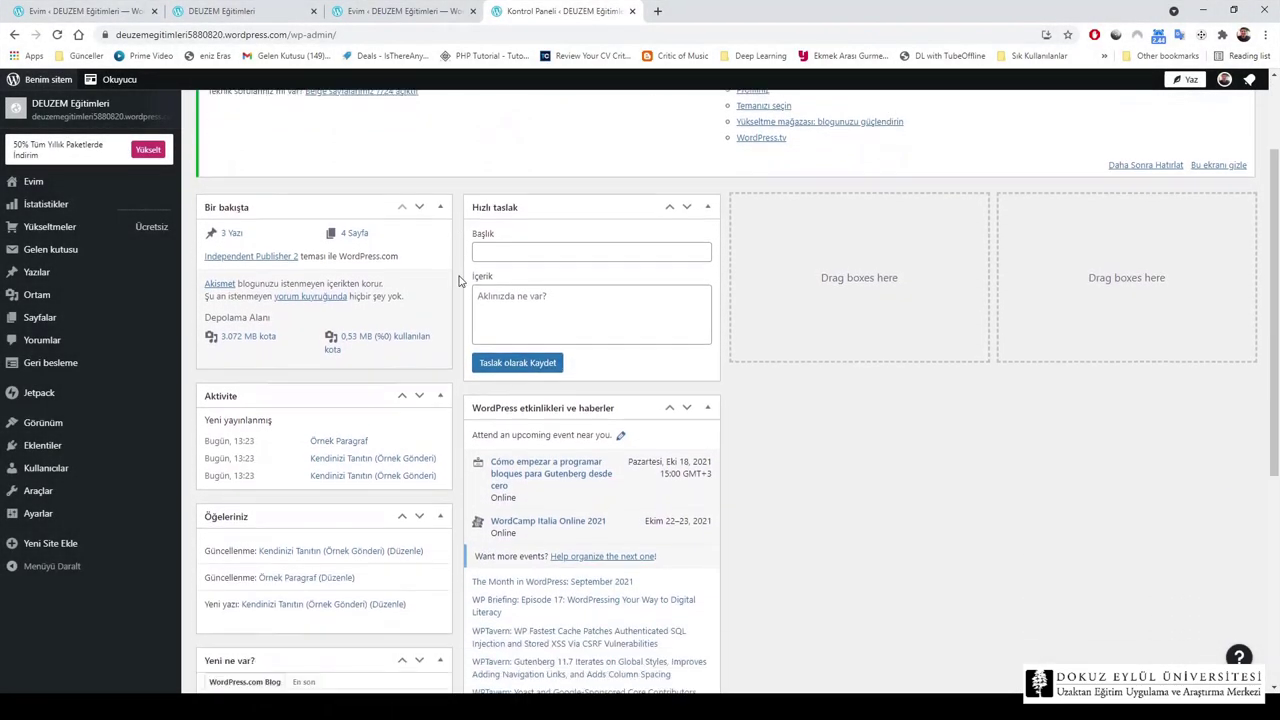
Review the Kontrol Paneli boxes down to the WordPress news and statistics, and open the site's İstatistikler page
{"action": "scroll", "coordinate": [459, 281], "scroll_direction": "down", "scroll_amount": 1}
{"action": "scroll", "coordinate": [459, 281], "scroll_direction": "down", "scroll_amount": 1}
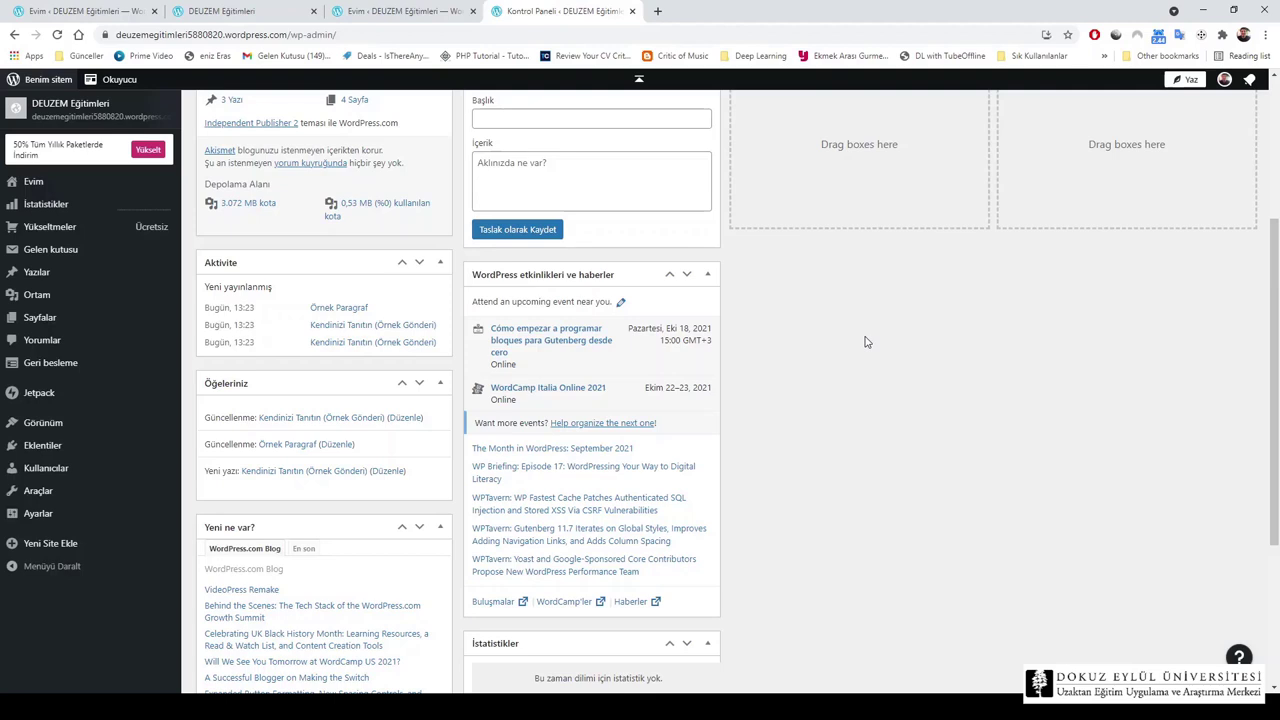
{"action": "scroll", "coordinate": [867, 342], "scroll_direction": "up", "scroll_amount": 1}
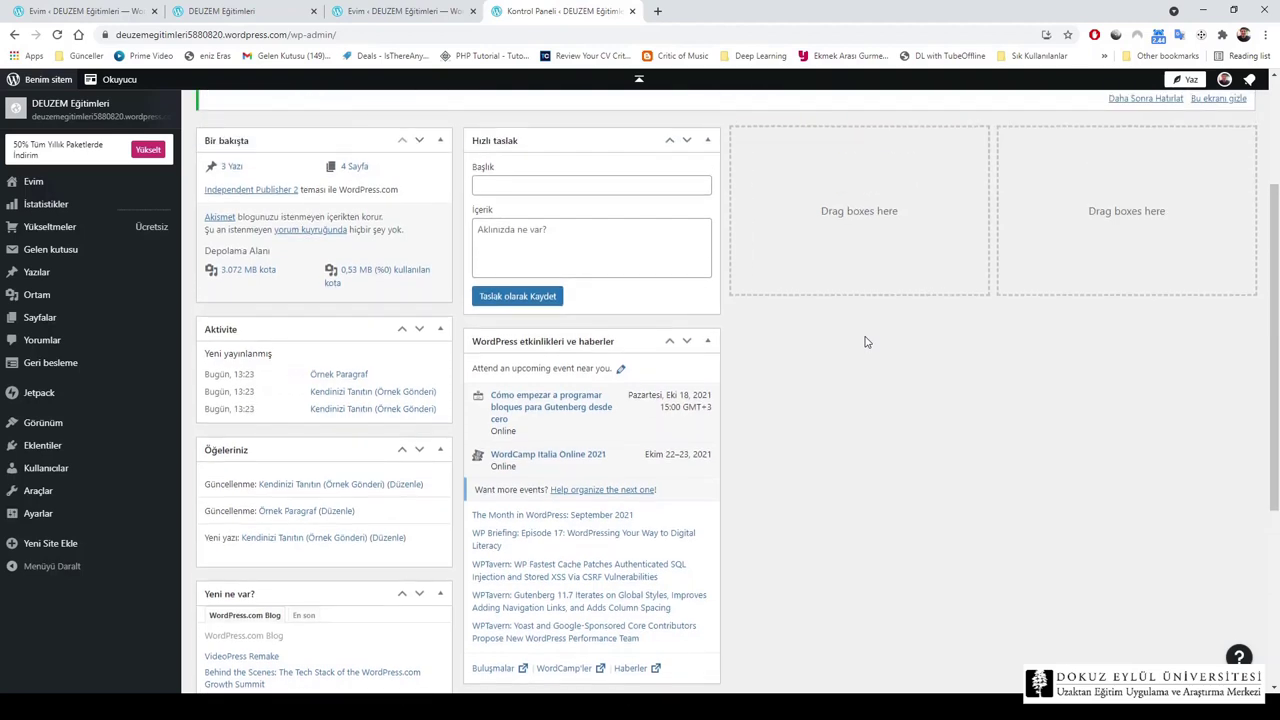
{"action": "scroll", "coordinate": [867, 342], "scroll_direction": "up", "scroll_amount": 3}
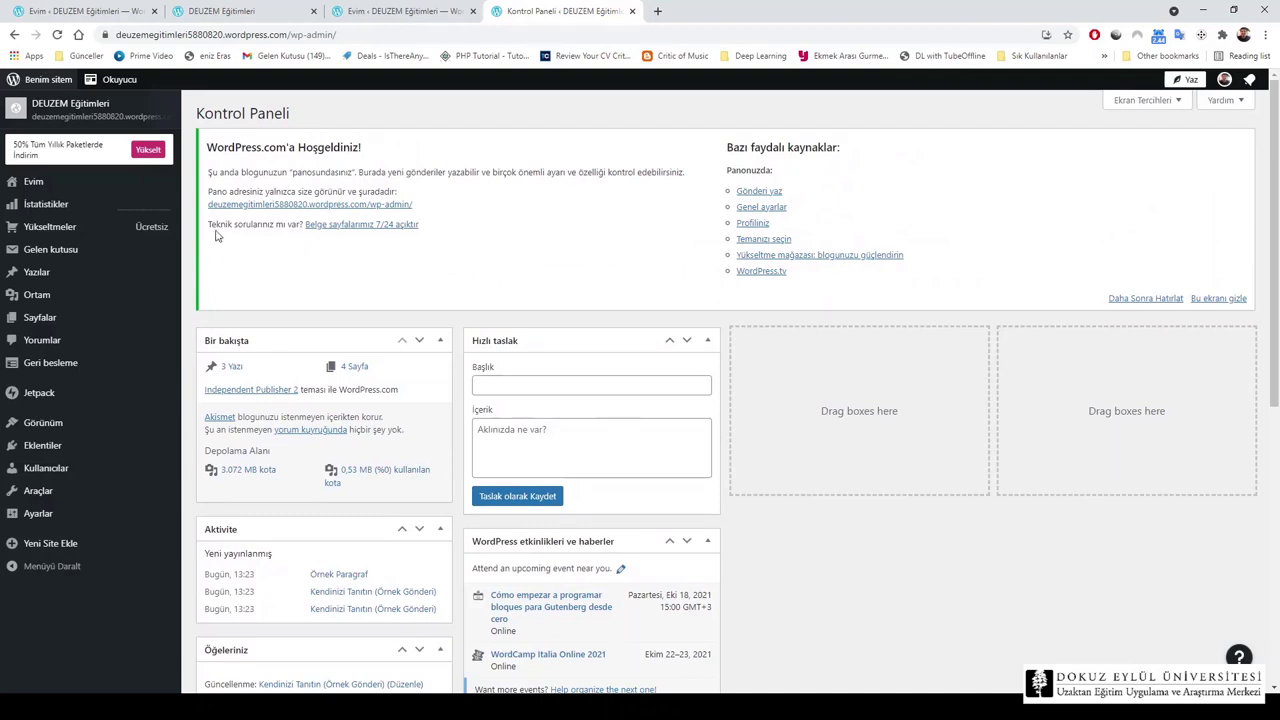
{"action": "left_click", "coordinate": [45, 204]}
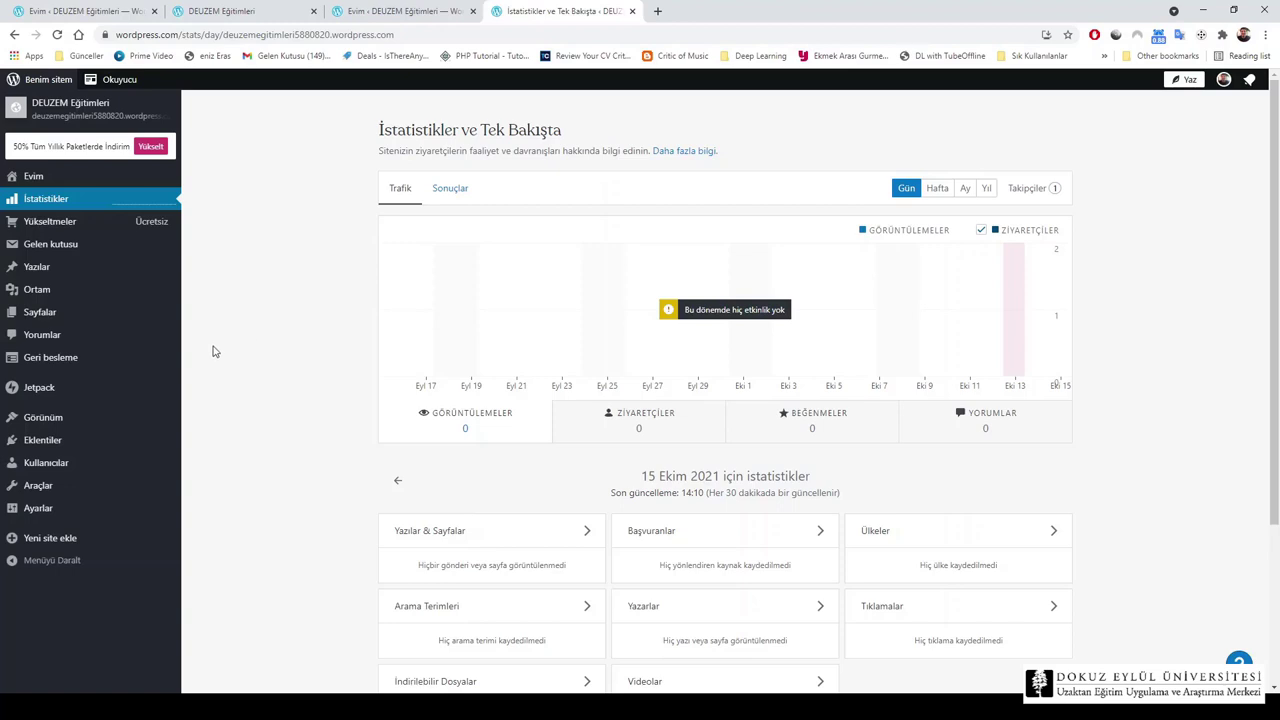
Open the site's general settings (Genel Ayarlar), and return to the already open browser tab showing the DEUZEM Eğitimleri site
{"action": "mouse_move", "coordinate": [70, 518]}
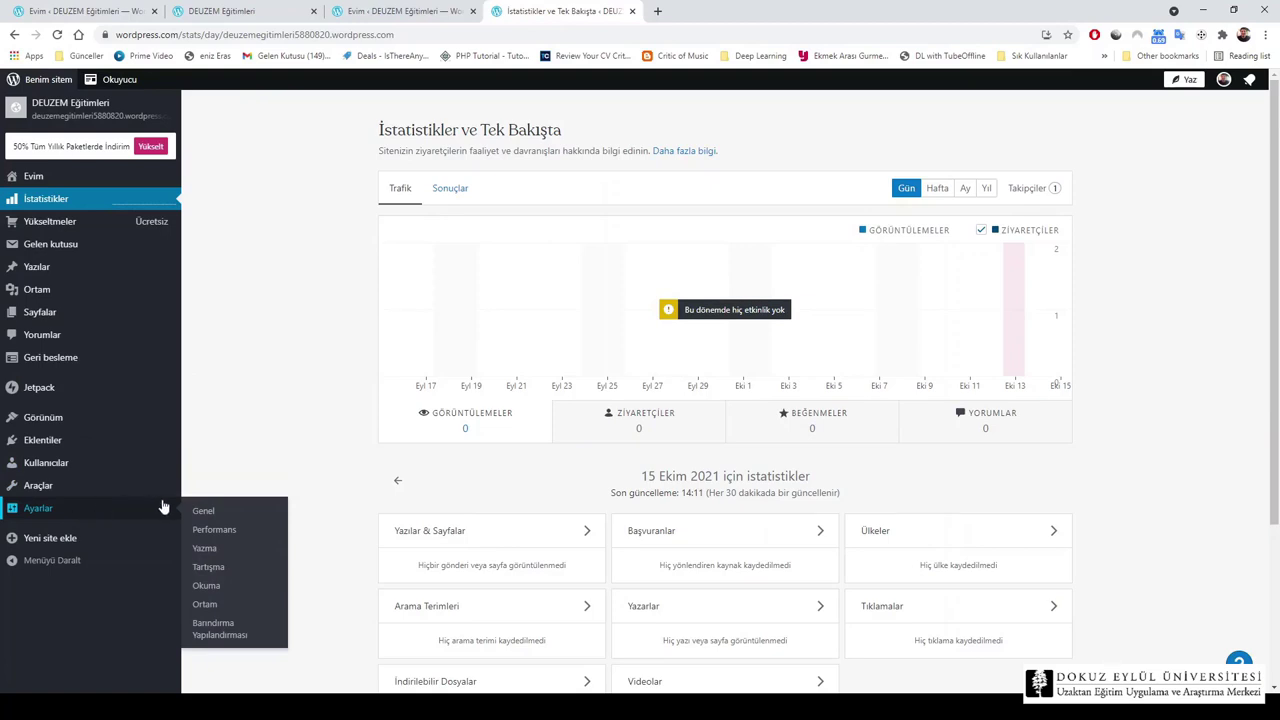
{"action": "left_click", "coordinate": [205, 511]}
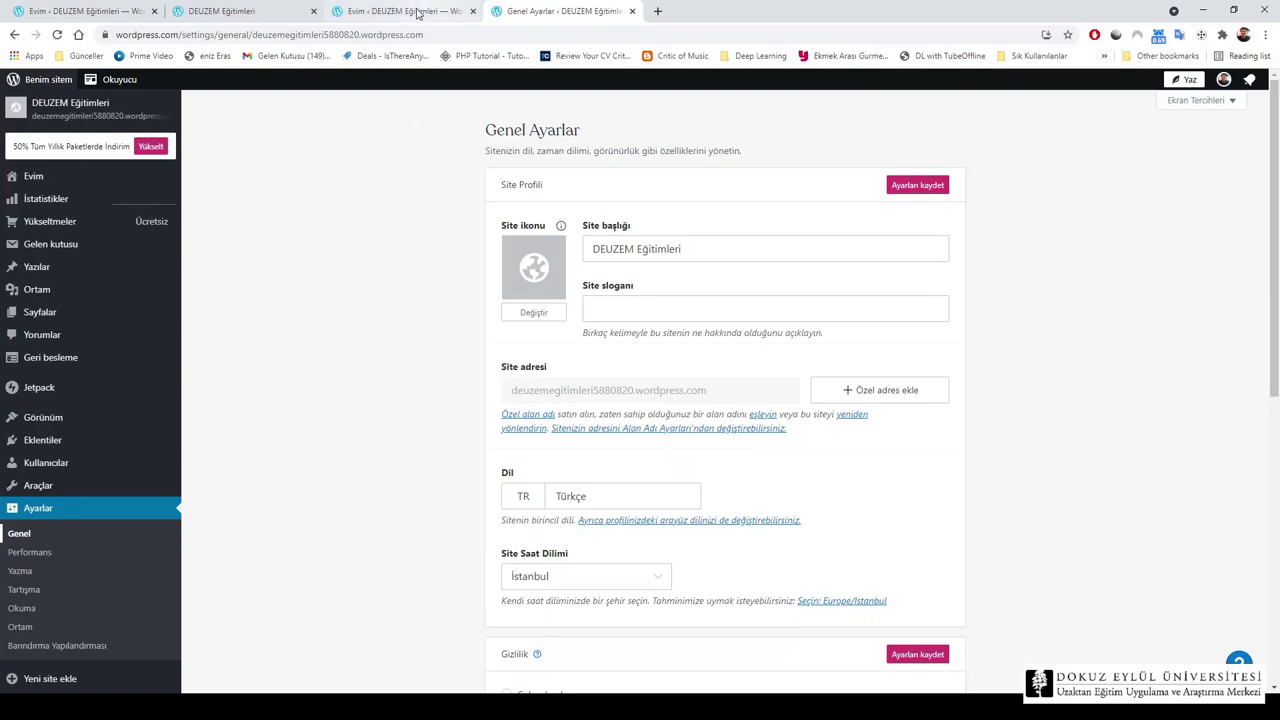
{"action": "left_click", "coordinate": [417, 12]}
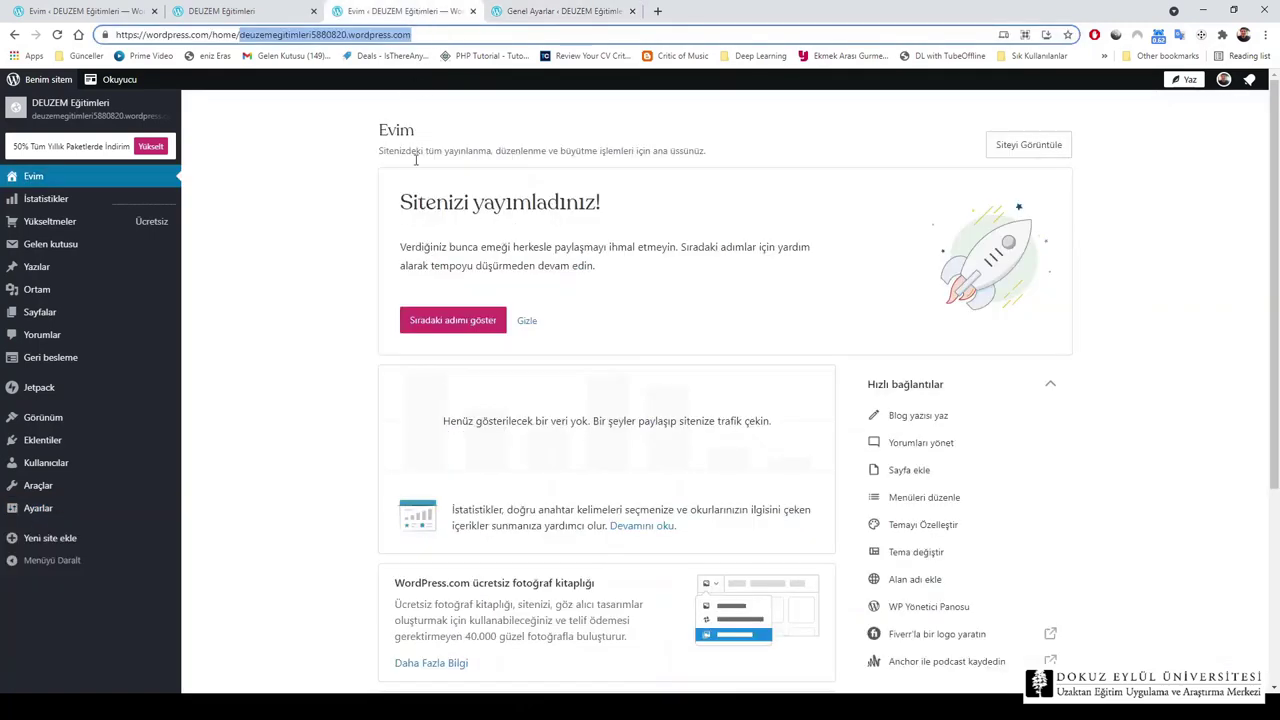
{"action": "left_click", "coordinate": [258, 8]}
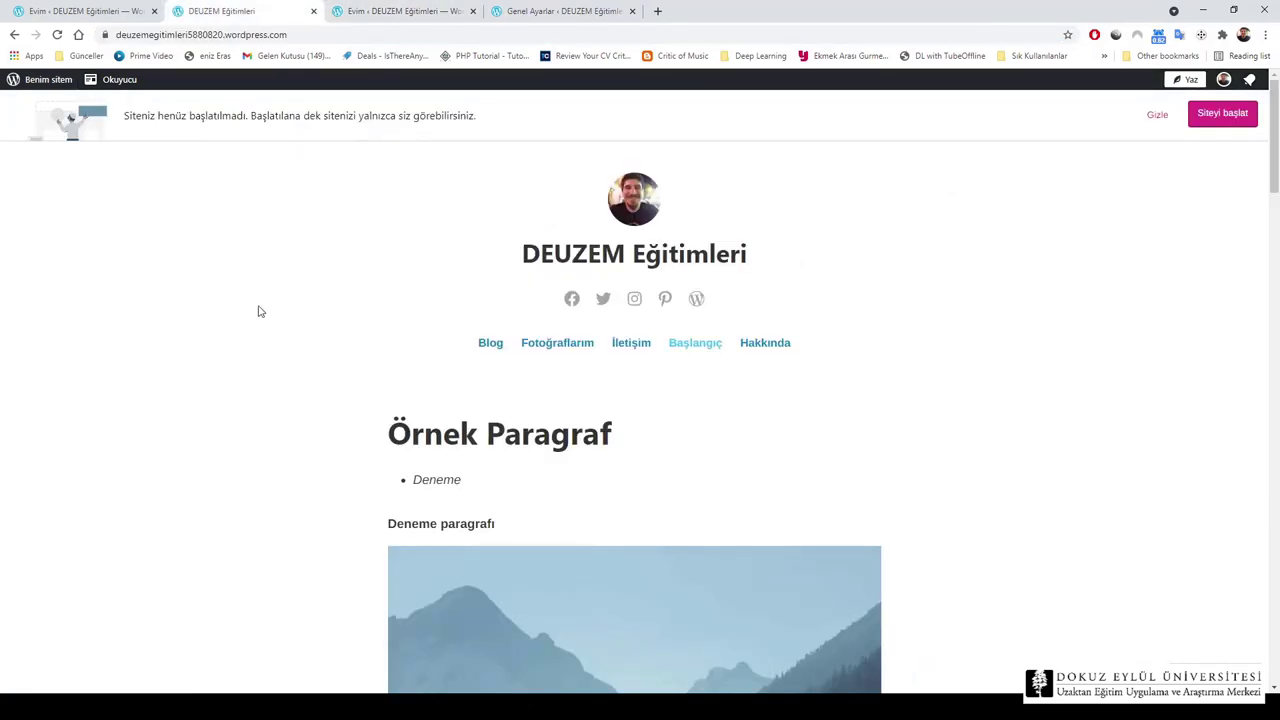